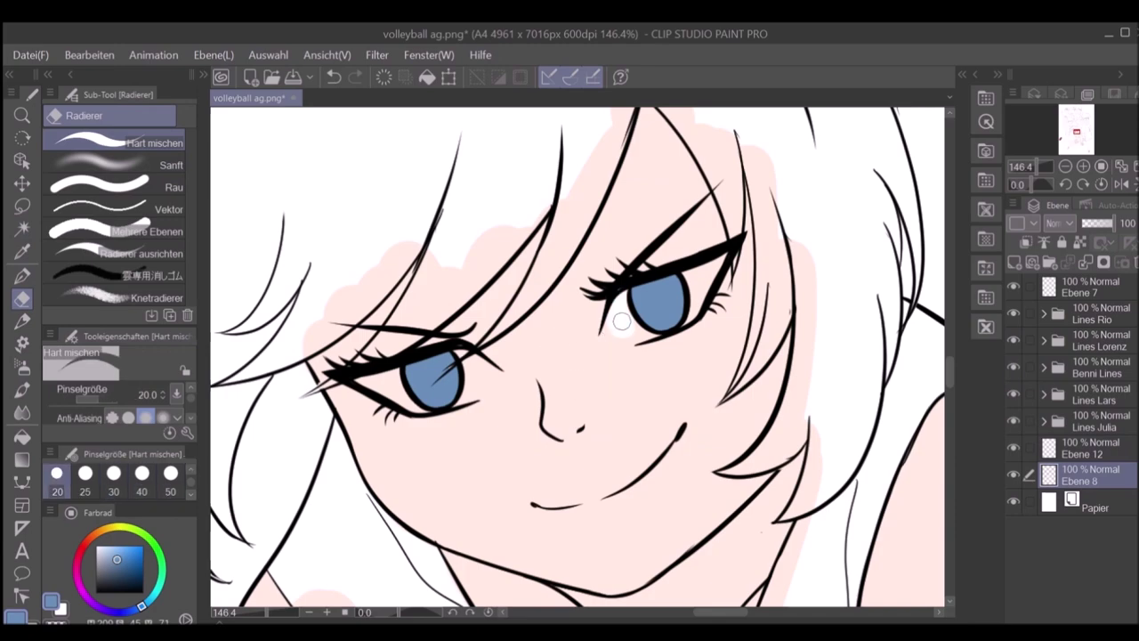
Step: Fill the crouching girl's hair and ponytail with light peach on a new layer, selecting by the line art
{"action": "key", "text": "ctrl+minus"}
{"action": "key", "text": "ctrl+minus"}
{"action": "key", "text": "ctrl+minus"}
{"action": "key", "text": "ctrl+minus"}
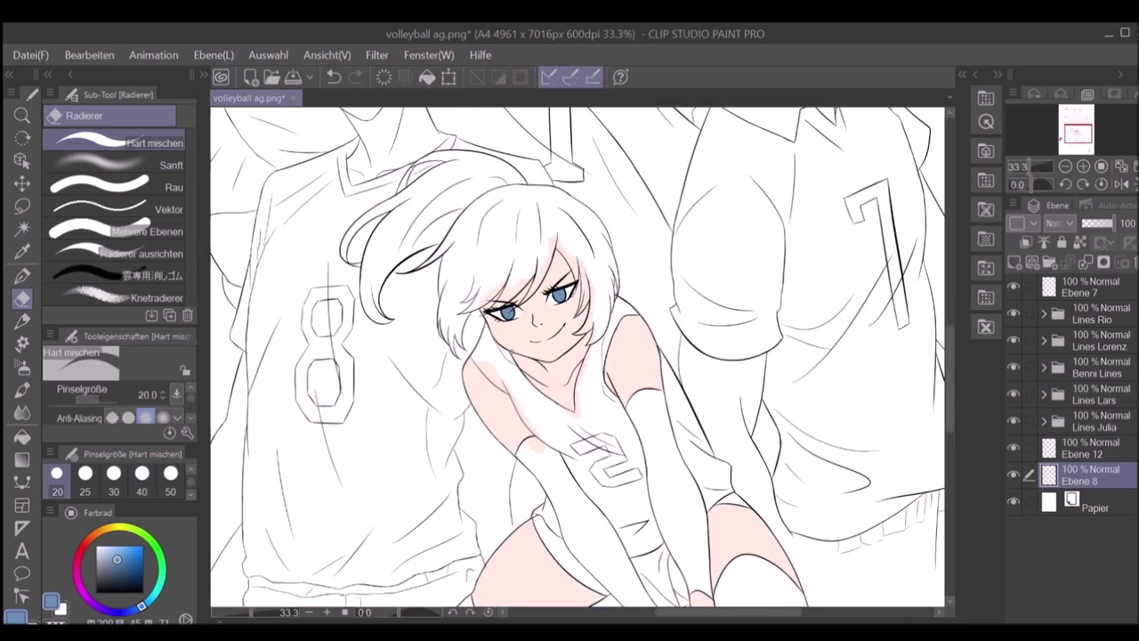
{"action": "key", "text": "ctrl+plus"}
{"action": "key", "text": "ctrl+plus"}
{"action": "key", "text": "ctrl+shift+n"}
{"action": "key", "text": "w"}
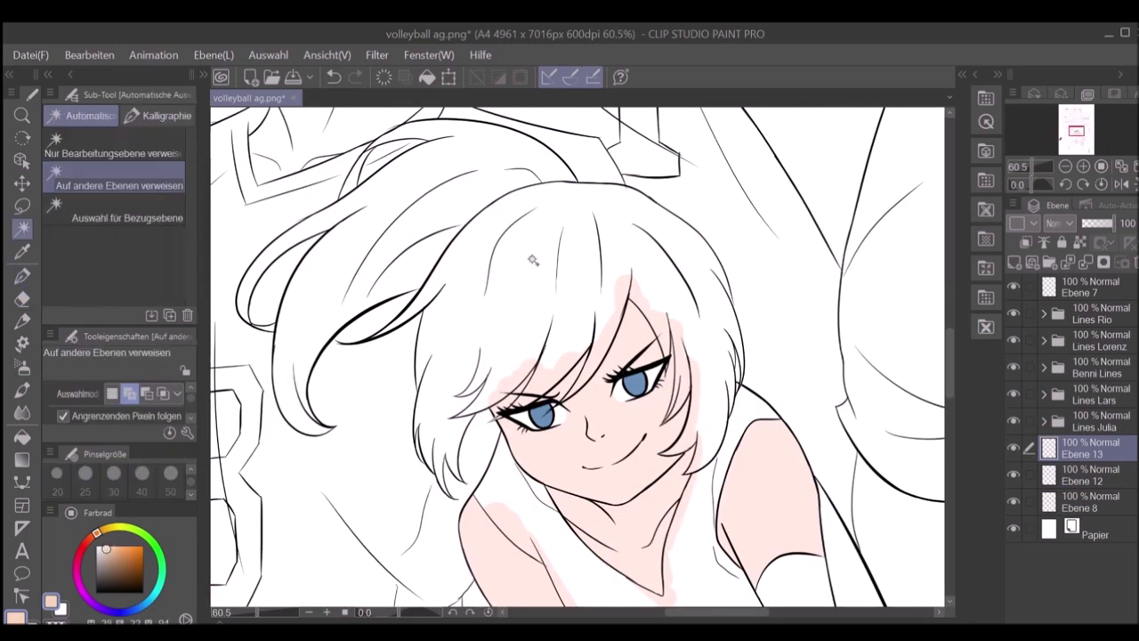
{"action": "left_click", "coordinate": [535, 241]}
{"action": "key", "text": "alt+BackSpace"}
{"action": "key", "text": "ctrl+minus"}
{"action": "key", "text": "ctrl+d"}
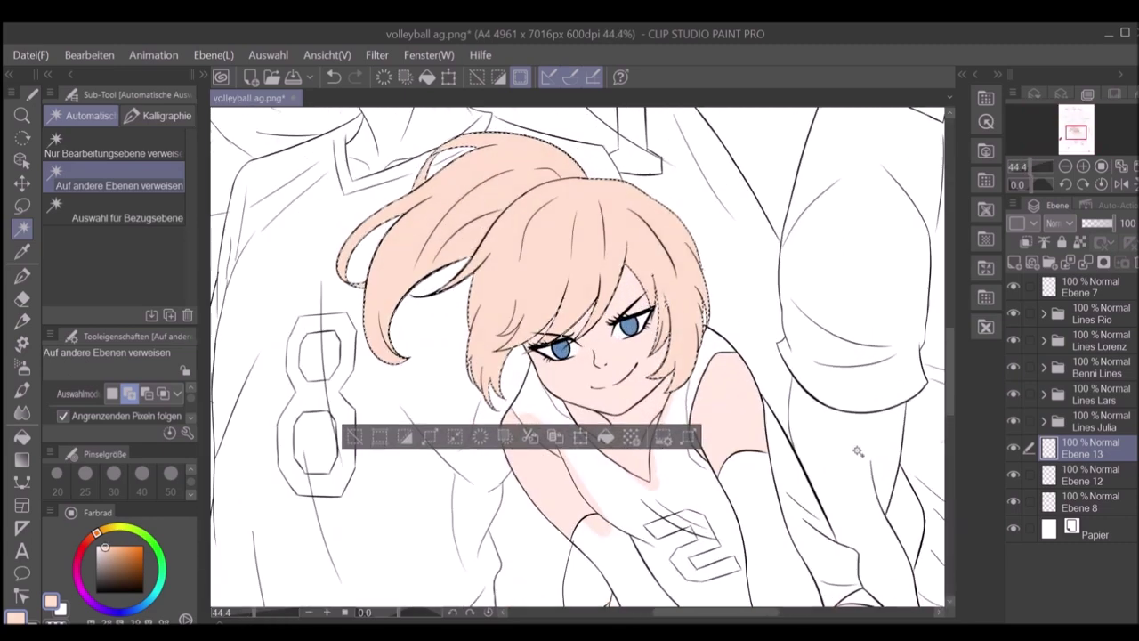
Step: Touch up the unfilled gaps in the girl's hair with the Mapping pen in the same peach
{"action": "key", "text": "ctrl+plus"}
{"action": "key", "text": "ctrl+plus"}
{"action": "key", "text": "p"}
{"action": "key", "text": "ctrl+minus"}
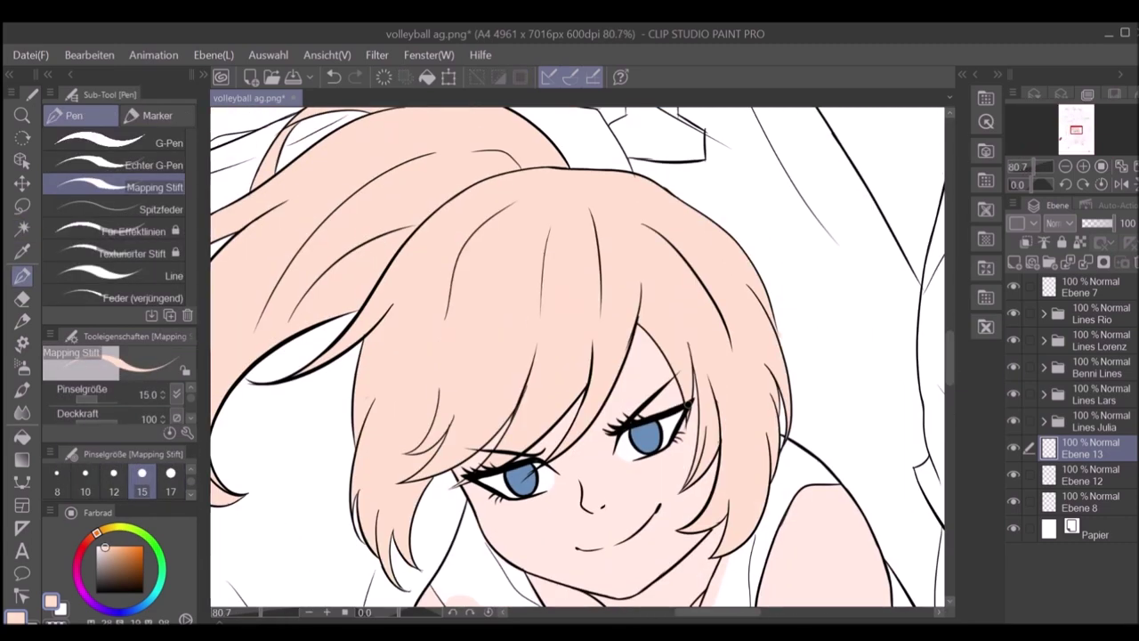
Step: Fill the girl's jersey dark red on a new layer, leaving the number 2 white, and touch up the gaps
{"action": "key", "text": "ctrl+0"}
{"action": "key", "text": "ctrl+shift+n"}
{"action": "key", "text": "w"}
{"action": "key", "text": "ctrl+plus"}
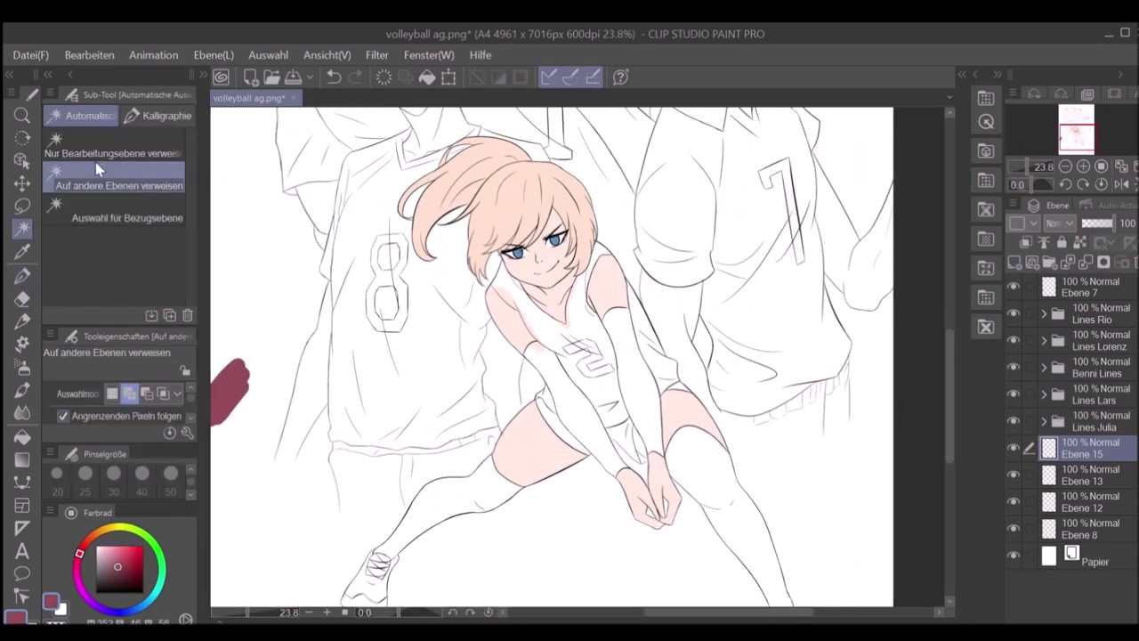
{"action": "key", "text": "ctrl+plus"}
{"action": "left_click", "coordinate": [611, 352]}
{"action": "key", "text": "alt+BackSpace"}
{"action": "key", "text": "ctrl+d"}
{"action": "key", "text": "ctrl+plus"}
{"action": "key", "text": "p"}
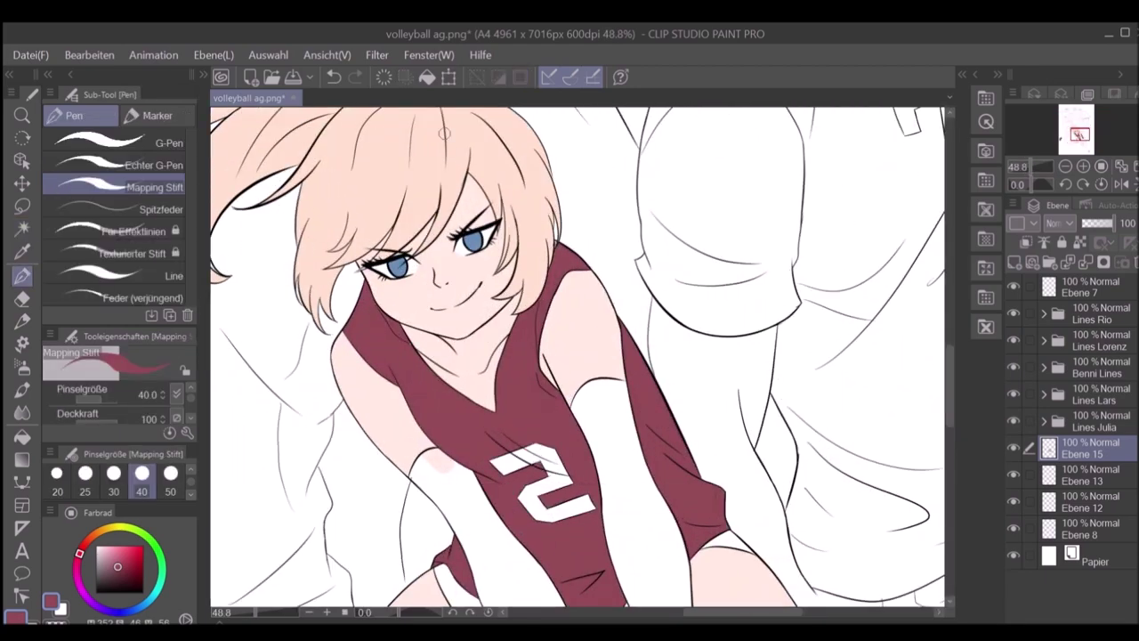
Step: Fill the girl's arm sleeves and shorts black on a new layer and touch up the edges with the Mapping pen
{"action": "key", "text": "ctrl+minus"}
{"action": "key", "text": "ctrl+minus"}
{"action": "key", "text": "w"}
{"action": "left_click", "coordinate": [1090, 529]}
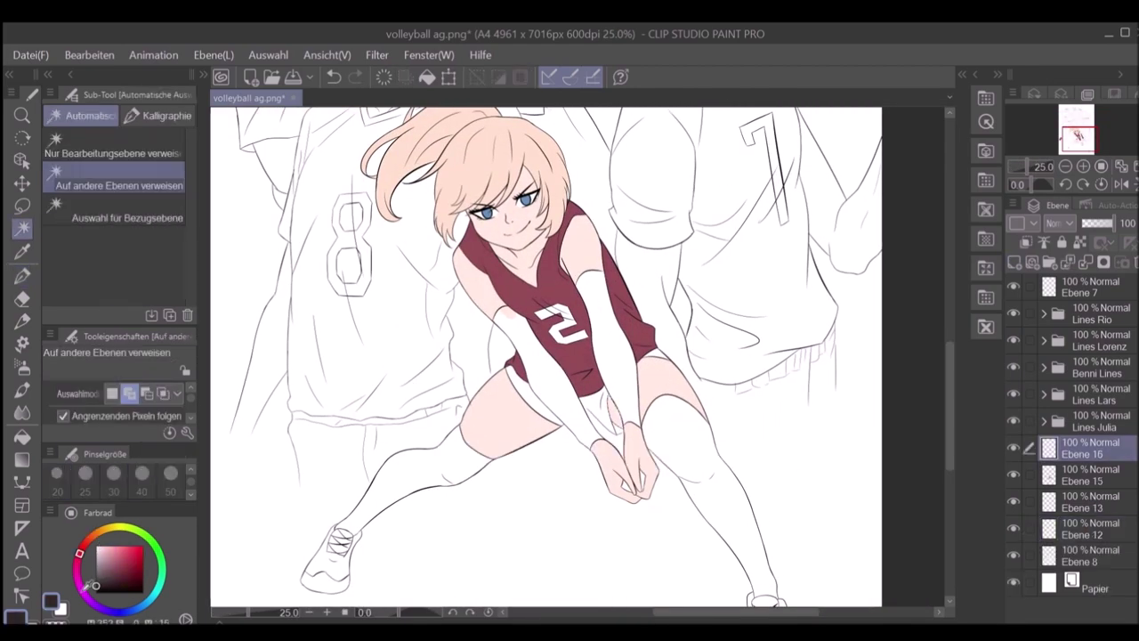
{"action": "key", "text": "p"}
{"action": "key", "text": "alt+BackSpace"}
{"action": "key", "text": "w"}
{"action": "key", "text": "ctrl+plus"}
{"action": "key", "text": "ctrl+plus"}
{"action": "key", "text": "ctrl+plus"}
{"action": "key", "text": "ctrl+d"}
{"action": "key", "text": "p"}
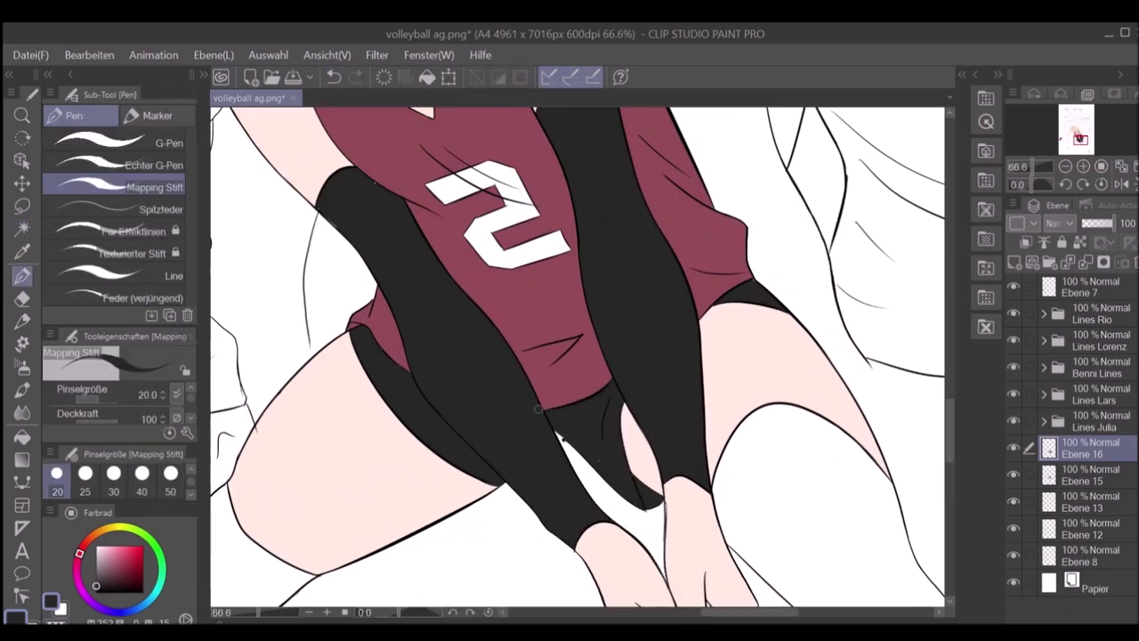
Step: Fill the girl's knee socks black and add another layer above the black clothing layer
{"action": "key", "text": "ctrl+minus"}
{"action": "key", "text": "ctrl+minus"}
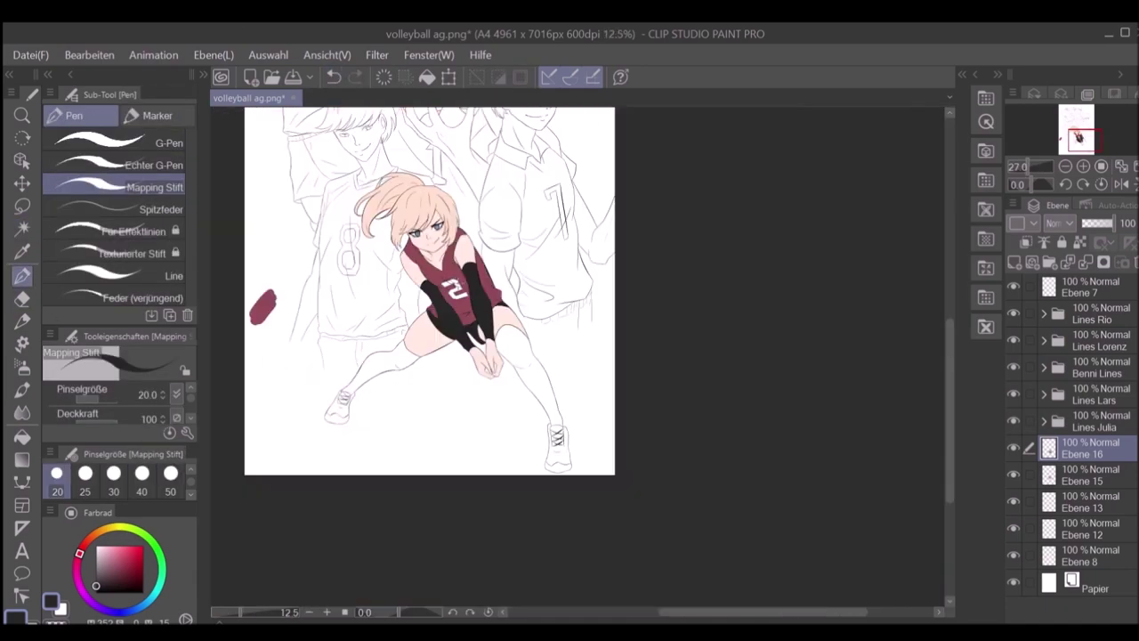
{"action": "key", "text": "ctrl+plus"}
{"action": "key", "text": "ctrl+minus"}
{"action": "key", "text": "w"}
{"action": "key", "text": "ctrl+shift+n"}
{"action": "key", "text": "ctrl+plus"}
{"action": "key", "text": "ctrl+plus"}
{"action": "key", "text": "ctrl+plus"}
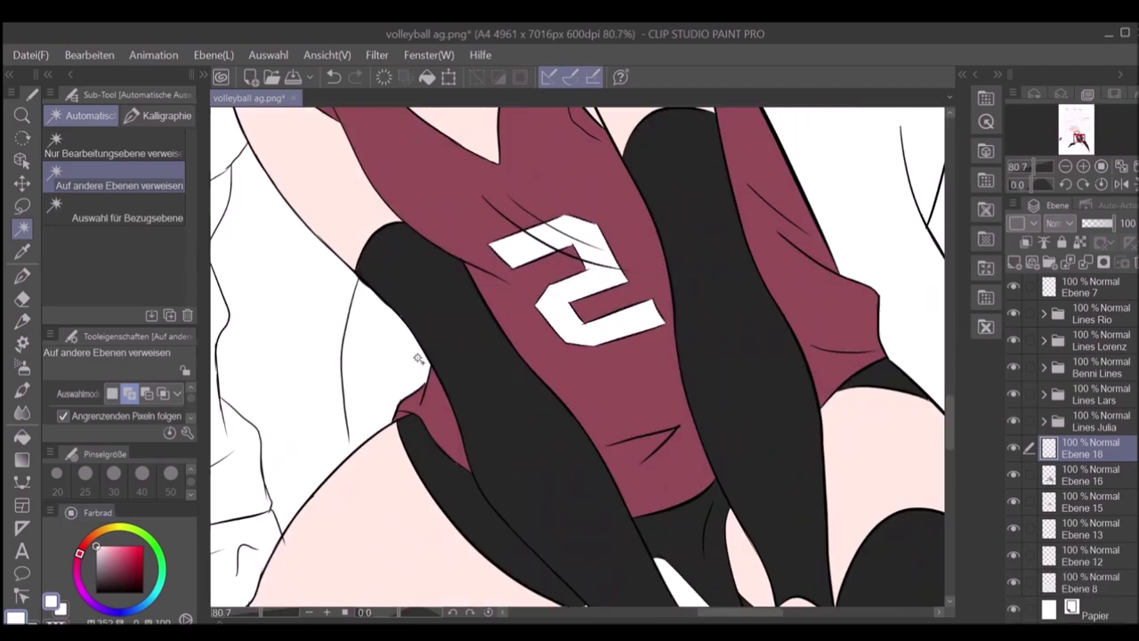
Step: Fill both of the girl's shoes light grey on a new layer
{"action": "scroll", "coordinate": [593, 401], "scroll_direction": "down", "scroll_amount": 3}
{"action": "scroll", "coordinate": [498, 400], "scroll_direction": "up", "scroll_amount": 3}
{"action": "scroll", "coordinate": [712, 267], "scroll_direction": "down", "scroll_amount": 2}
{"action": "key", "text": "ctrl+shift+n"}
{"action": "left_click", "coordinate": [708, 267]}
{"action": "scroll", "coordinate": [703, 253], "scroll_direction": "down", "scroll_amount": 1}
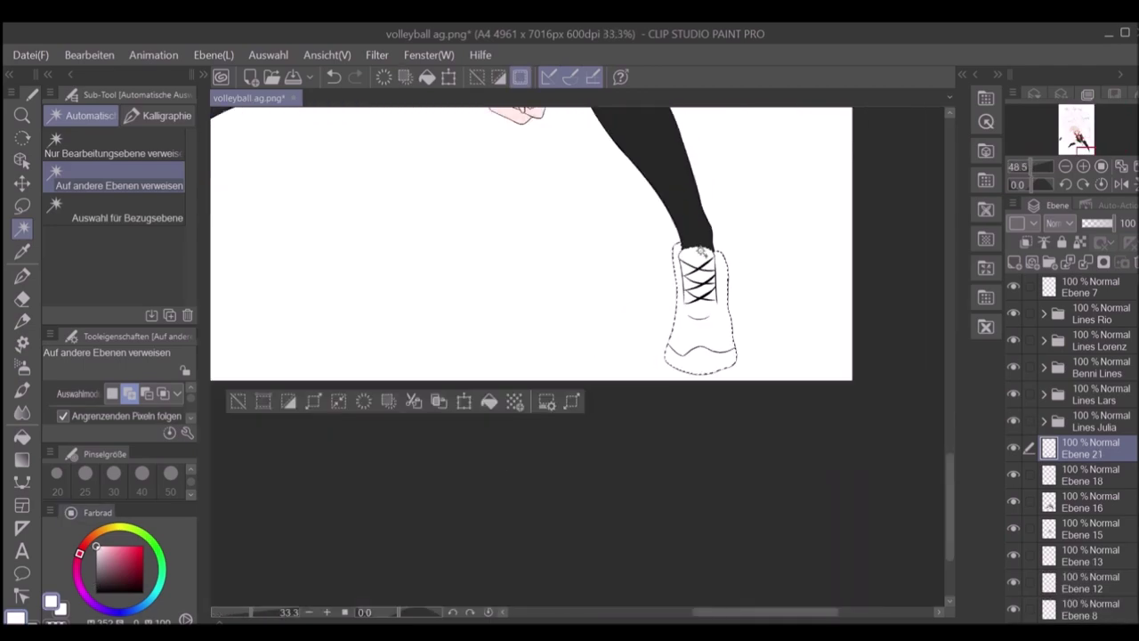
{"action": "scroll", "coordinate": [702, 252], "scroll_direction": "down", "scroll_amount": 4}
{"action": "key", "text": "ctrl+d"}
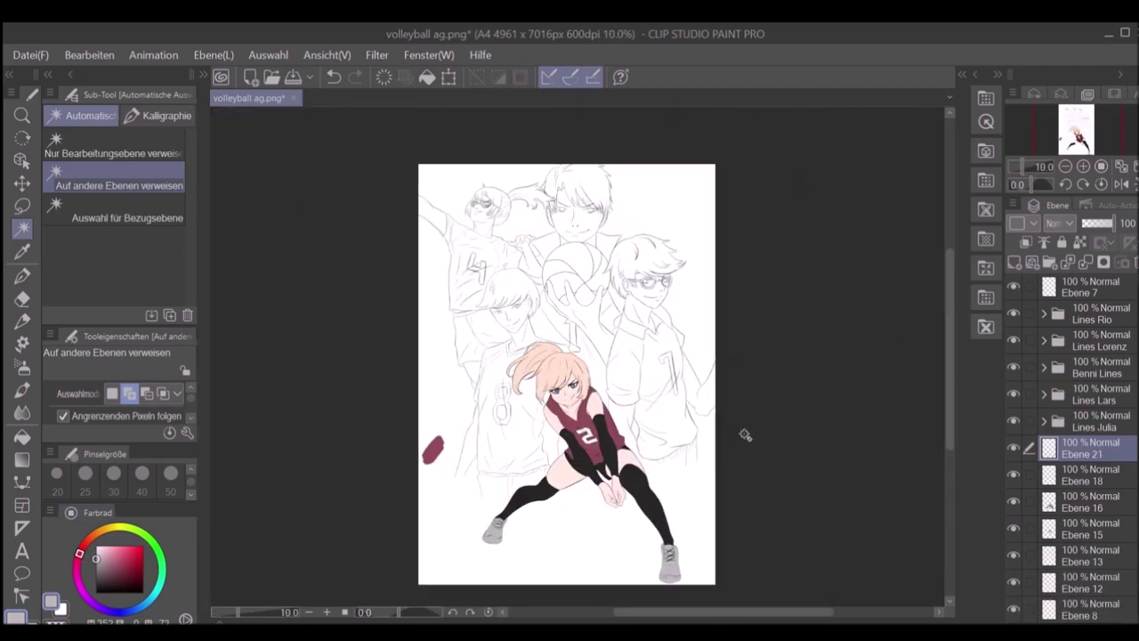
Step: Fill the face and neck of the player with glasses pale pink on a new layer above the girl's line folder
{"action": "key", "text": "ctrl+shift+n"}
{"action": "scroll", "coordinate": [746, 436], "scroll_direction": "up", "scroll_amount": 2}
{"action": "scroll", "coordinate": [775, 400], "scroll_direction": "down", "scroll_amount": 1}
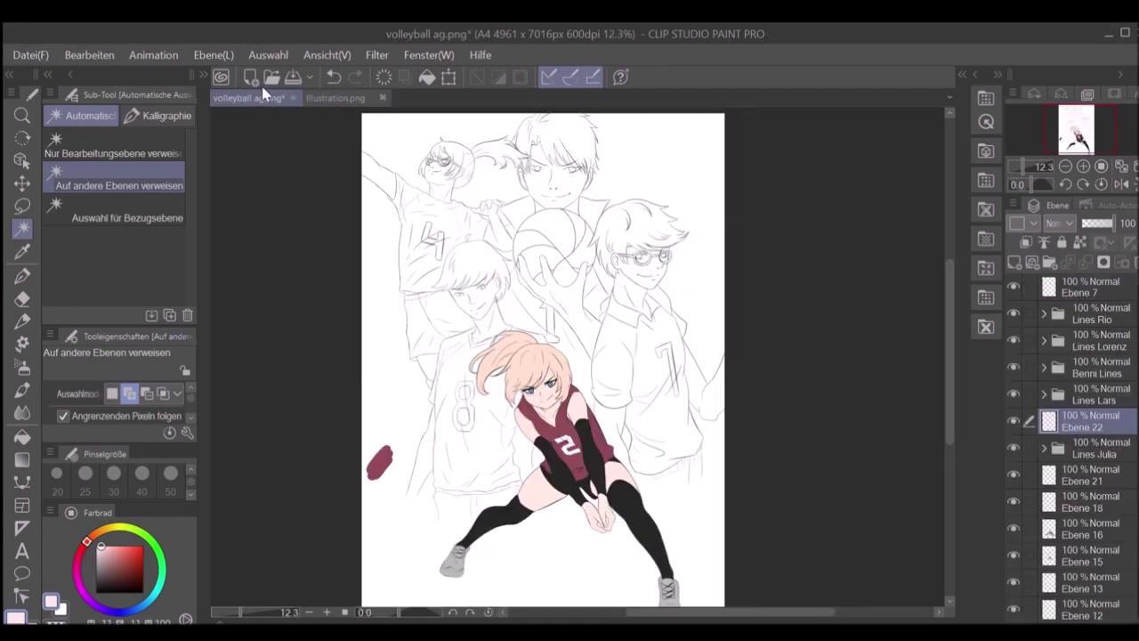
{"action": "scroll", "coordinate": [650, 266], "scroll_direction": "up", "scroll_amount": 3}
{"action": "left_click", "coordinate": [651, 265]}
{"action": "scroll", "coordinate": [651, 265], "scroll_direction": "up", "scroll_amount": 1}
{"action": "scroll", "coordinate": [651, 265], "scroll_direction": "down", "scroll_amount": 3}
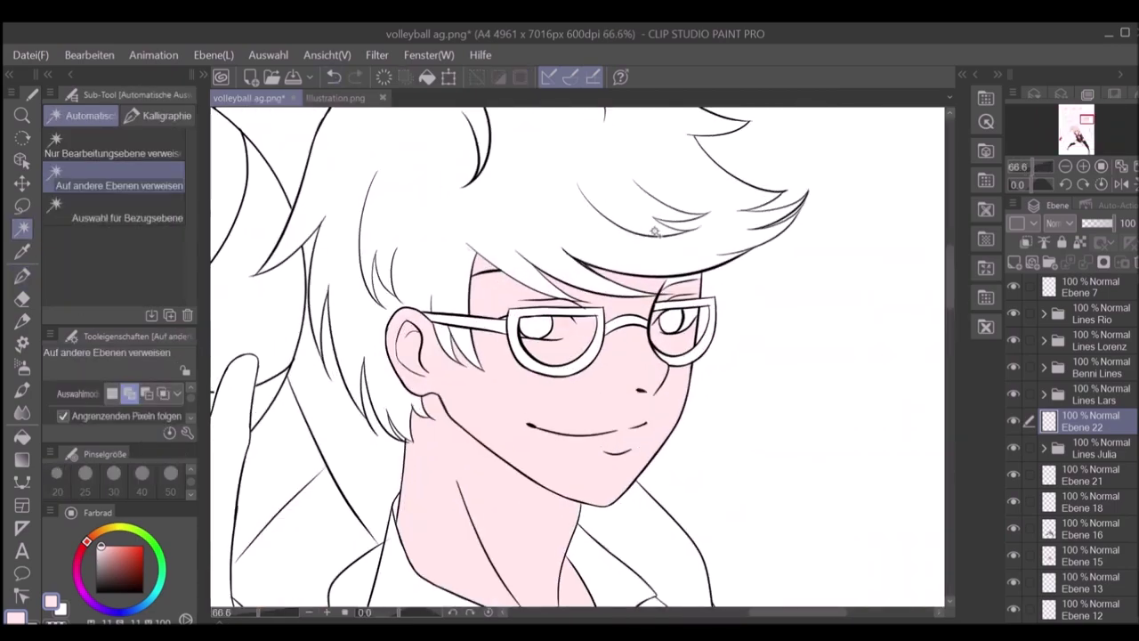
Step: Color the glasses player's eyes blue, hair brown and jersey dark red, with black glasses, collar, sleeves and shorts, on separate layers
{"action": "key", "text": "p"}
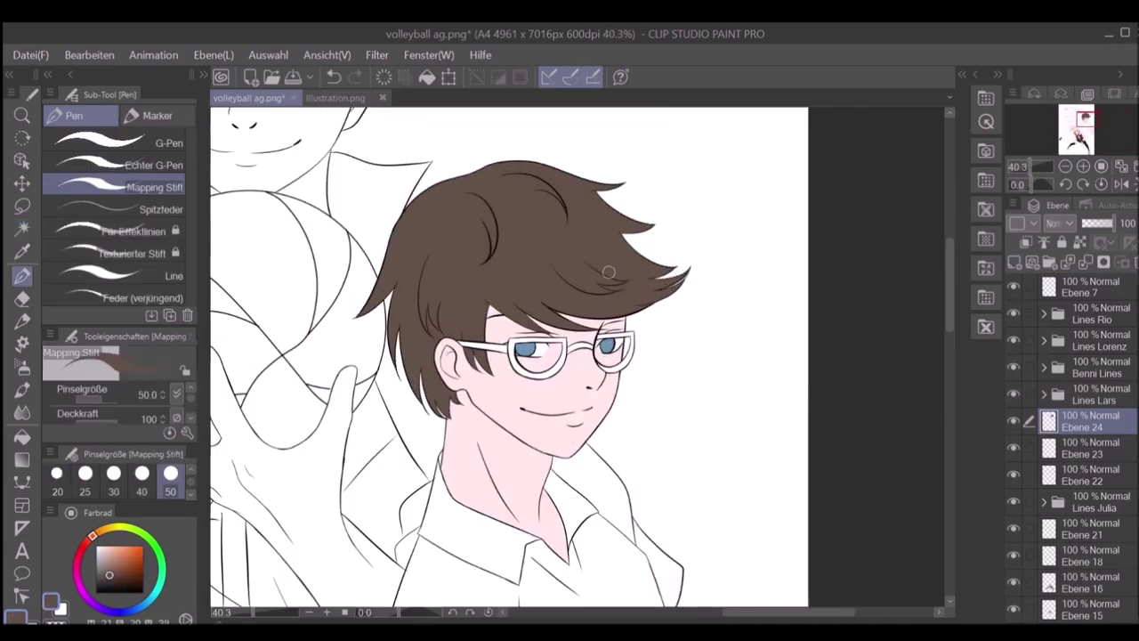
{"action": "scroll", "coordinate": [608, 273], "scroll_direction": "up", "scroll_amount": 2}
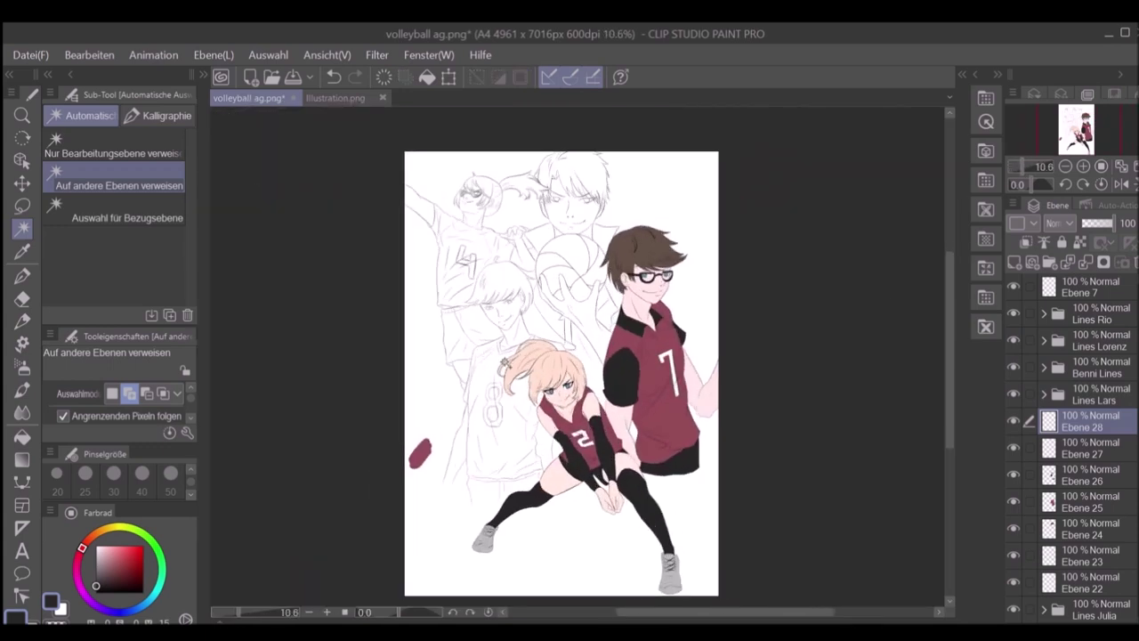
Step: Group the color layers of the girl and of the glasses player into one named folder each
{"action": "scroll", "coordinate": [495, 345], "scroll_direction": "up", "scroll_amount": 1}
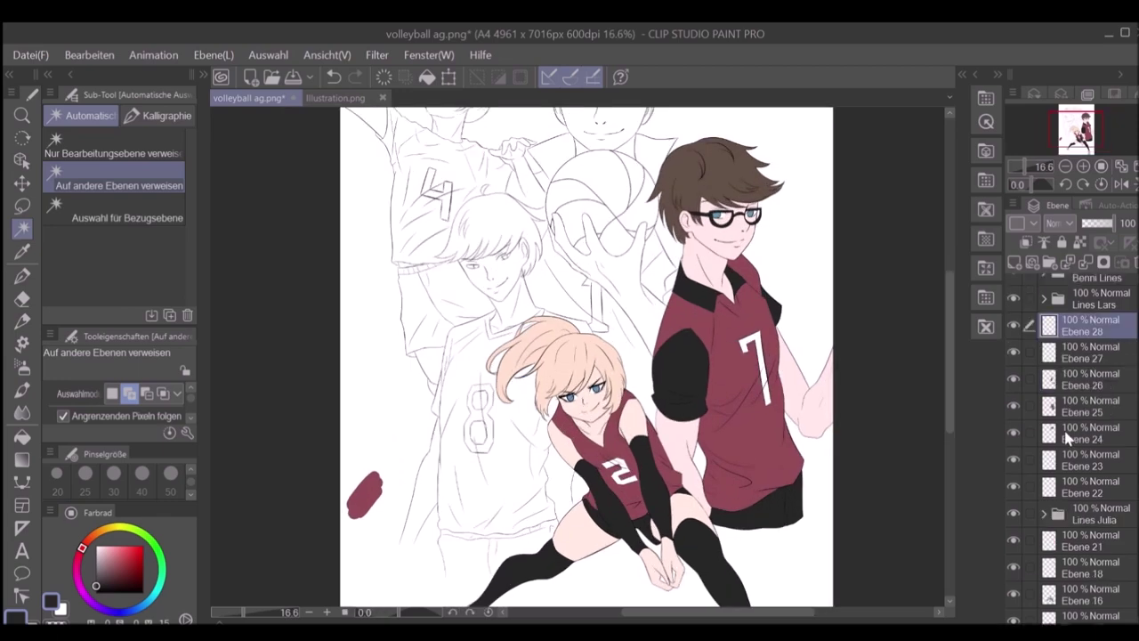
{"action": "left_click", "coordinate": [1086, 427]}
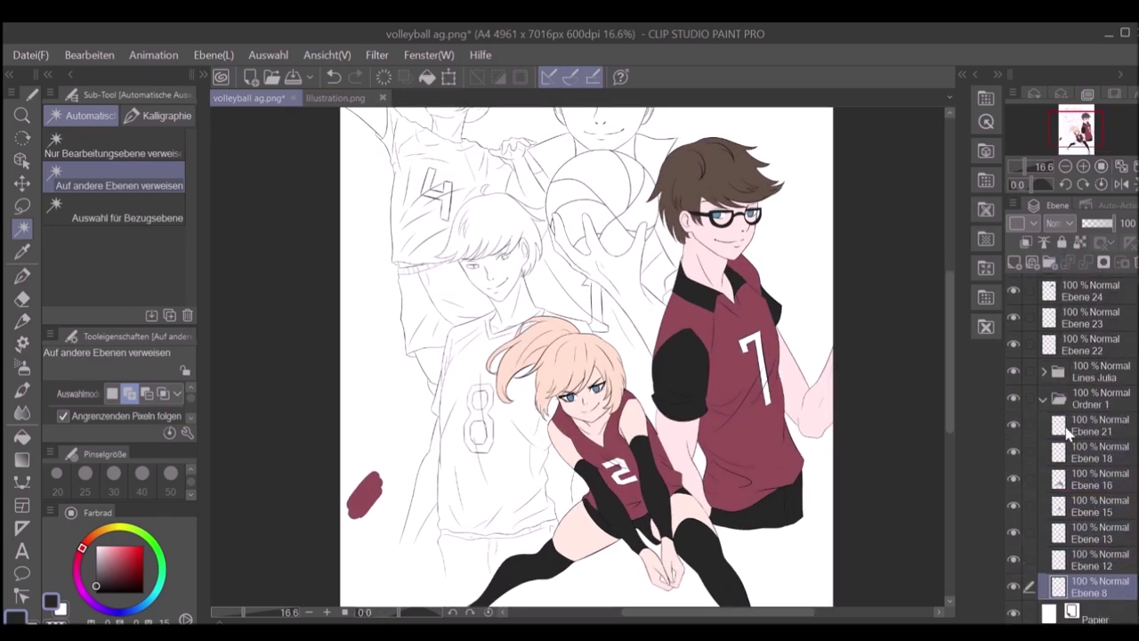
{"action": "left_click", "coordinate": [1043, 399]}
{"action": "left_click", "coordinate": [1096, 427]}
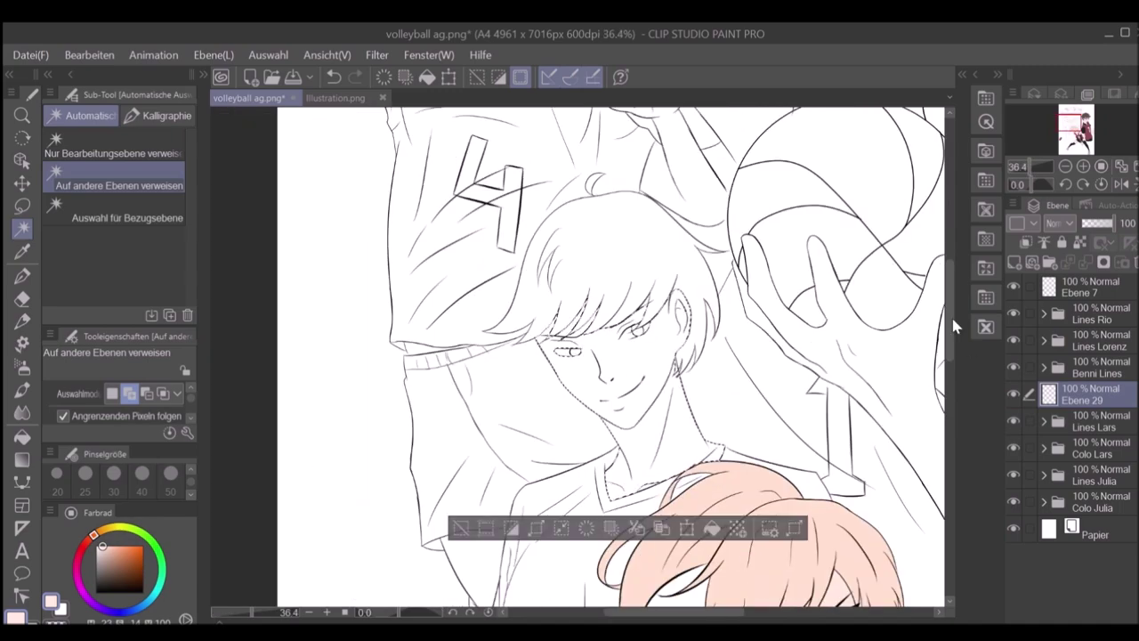
Step: Fill the number 8 player's face and neck with a pale skin tone and move that layer beneath the line folders
{"action": "key", "text": "ctrl+d"}
{"action": "key", "text": "p"}
{"action": "scroll", "coordinate": [681, 385], "scroll_direction": "down", "scroll_amount": 3}
{"action": "scroll", "coordinate": [681, 385], "scroll_direction": "up", "scroll_amount": 2}
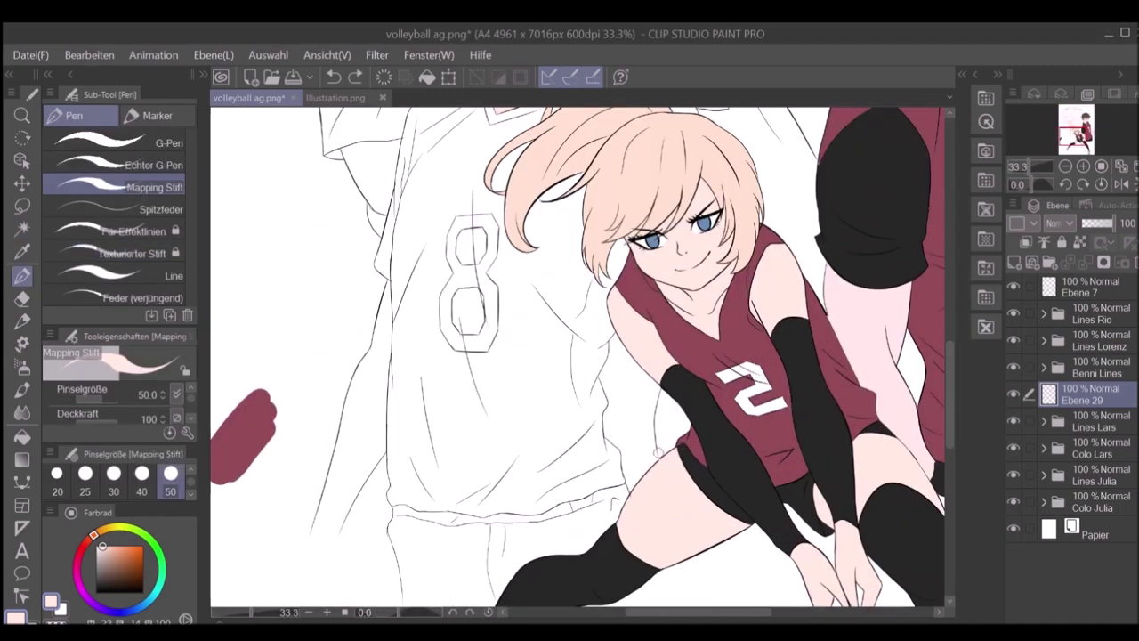
{"action": "left_click_drag", "start_coordinate": [614, 169], "coordinate": [637, 370]}
{"action": "scroll", "coordinate": [638, 370], "scroll_direction": "down", "scroll_amount": 2}
{"action": "scroll", "coordinate": [534, 356], "scroll_direction": "up", "scroll_amount": 2}
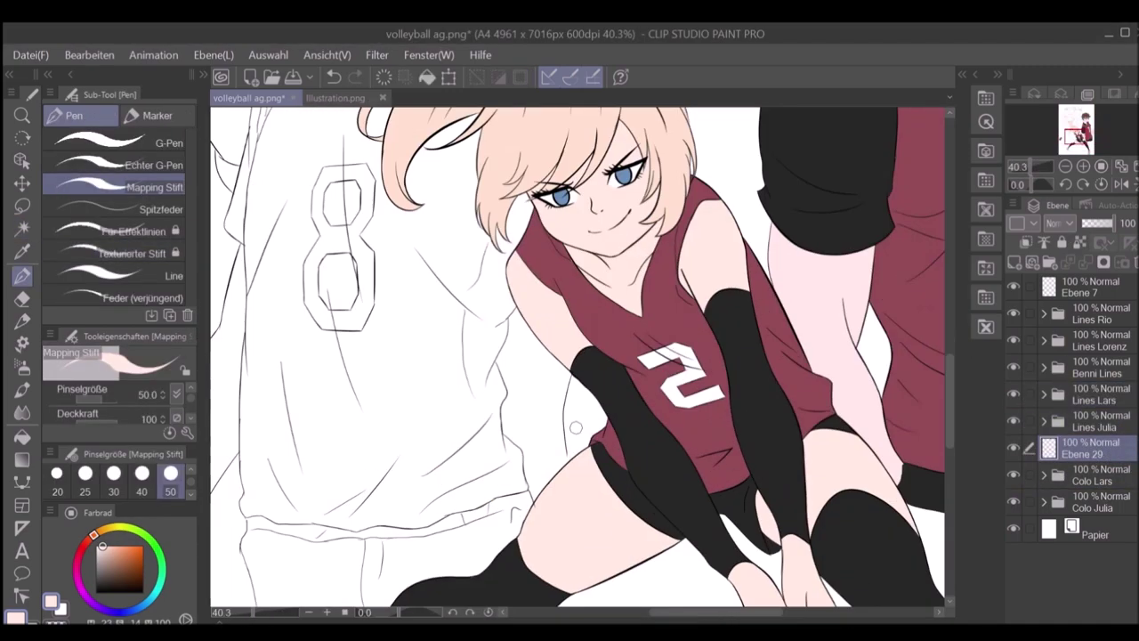
Step: Color the number 8 player's arms in the same skin tone and erase the overflow with the hard eraser
{"action": "key", "text": "w"}
{"action": "left_click", "coordinate": [279, 471]}
{"action": "scroll", "coordinate": [623, 356], "scroll_direction": "down", "scroll_amount": 4}
{"action": "scroll", "coordinate": [527, 148], "scroll_direction": "up", "scroll_amount": 4}
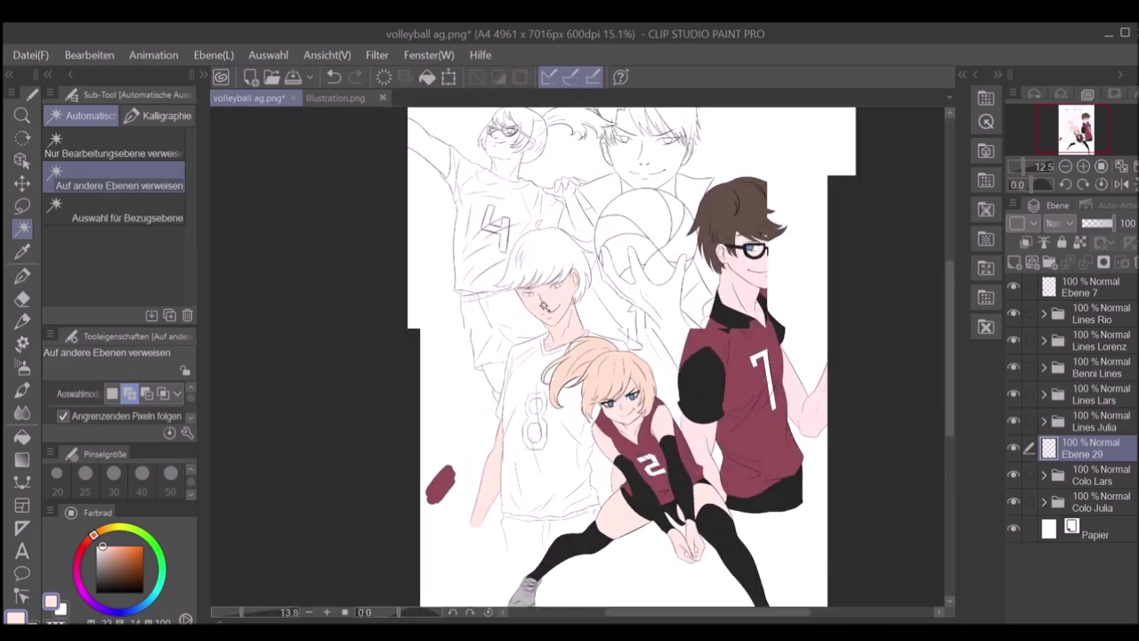
{"action": "key", "text": "e"}
{"action": "scroll", "coordinate": [940, 369], "scroll_direction": "down", "scroll_amount": 3}
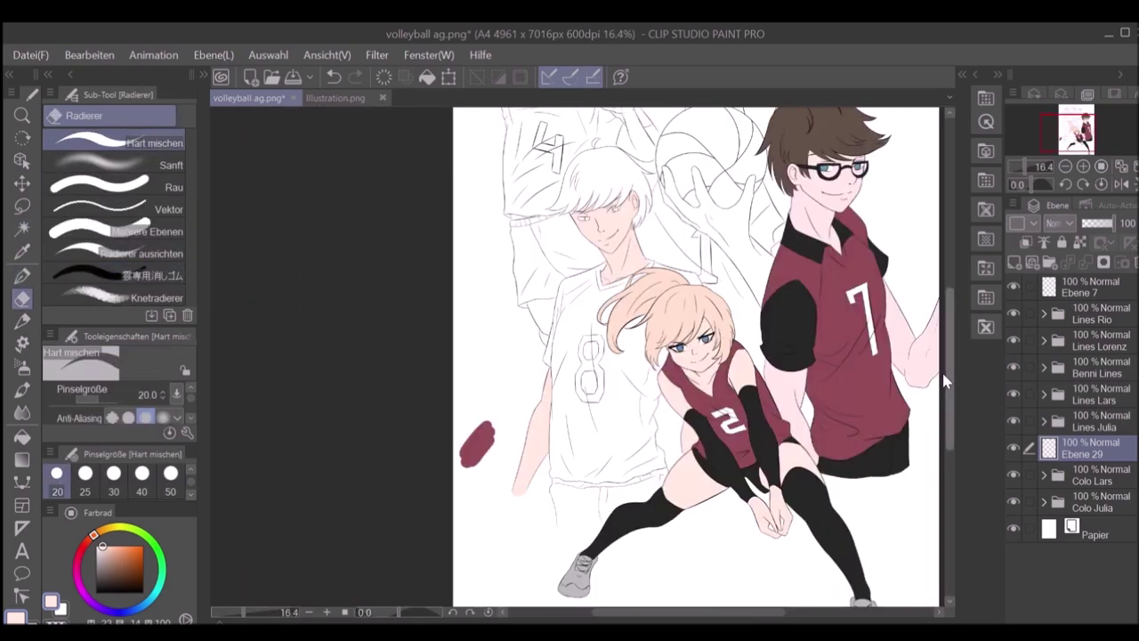
Step: Paint the number 8 player's irises blue on a new layer with the Mapping pen
{"action": "scroll", "coordinate": [585, 255], "scroll_direction": "up", "scroll_amount": 5}
{"action": "key", "text": "p"}
{"action": "scroll", "coordinate": [585, 356], "scroll_direction": "down", "scroll_amount": 5}
{"action": "scroll", "coordinate": [640, 402], "scroll_direction": "up", "scroll_amount": 3}
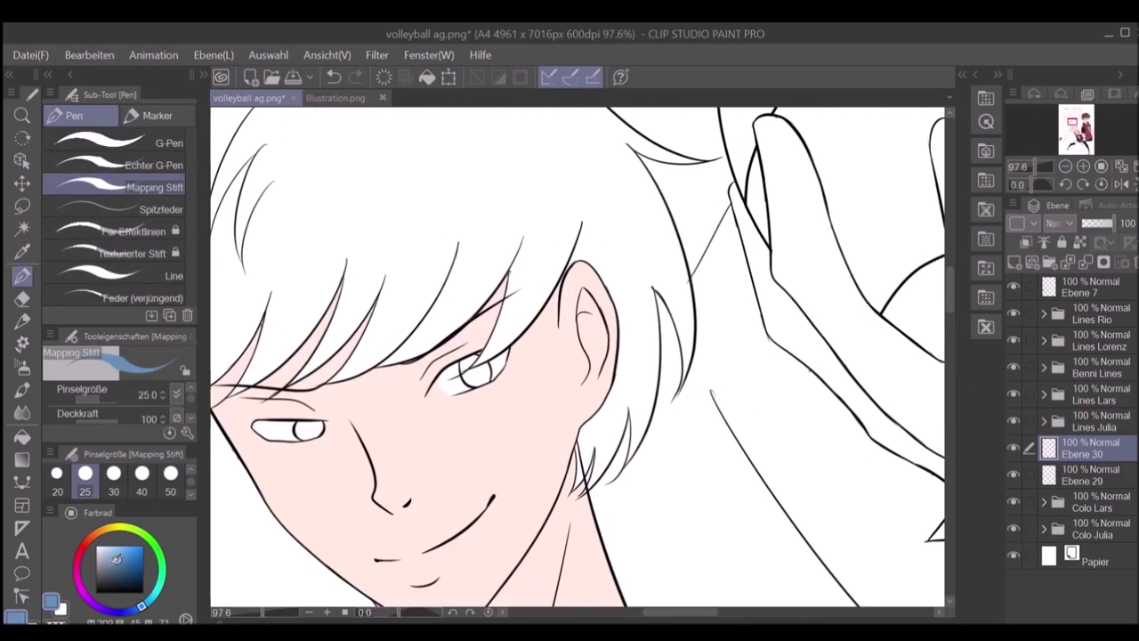
Step: Fill the number 8 player's hair dark brown on a new layer and touch up the strand tips, checking the mirrored canvas
{"action": "key", "text": "w"}
{"action": "left_click", "coordinate": [555, 374]}
{"action": "scroll", "coordinate": [534, 374], "scroll_direction": "down", "scroll_amount": 2}
{"action": "scroll", "coordinate": [456, 240], "scroll_direction": "down", "scroll_amount": 2}
{"action": "scroll", "coordinate": [455, 240], "scroll_direction": "up", "scroll_amount": 5}
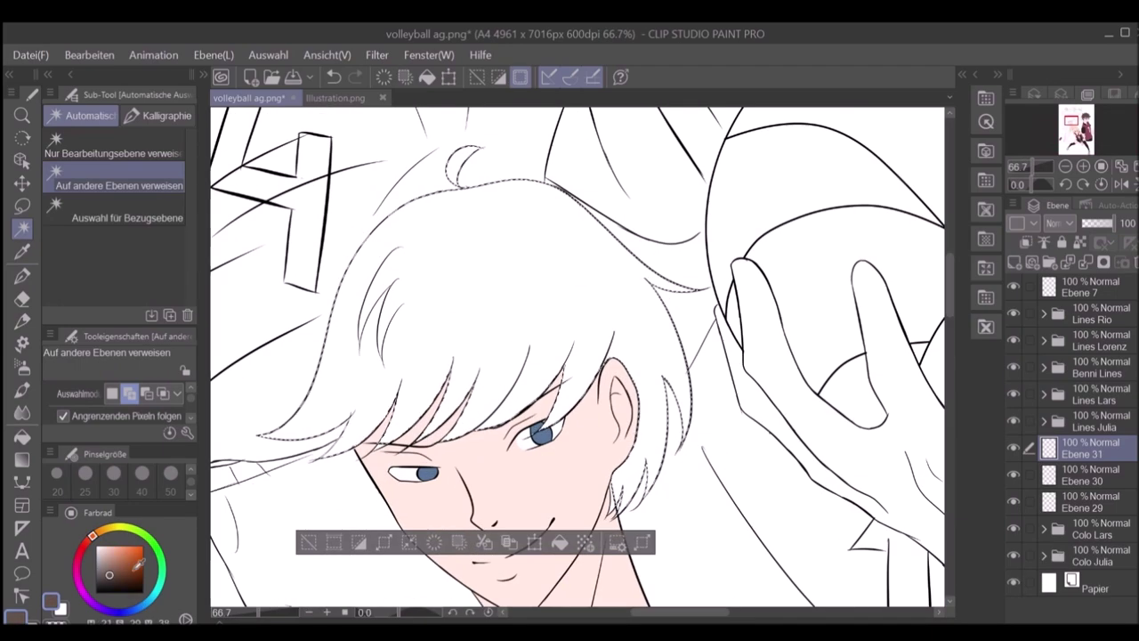
{"action": "scroll", "coordinate": [534, 293], "scroll_direction": "down", "scroll_amount": 2}
{"action": "key", "text": "p"}
{"action": "scroll", "coordinate": [628, 491], "scroll_direction": "up", "scroll_amount": 3}
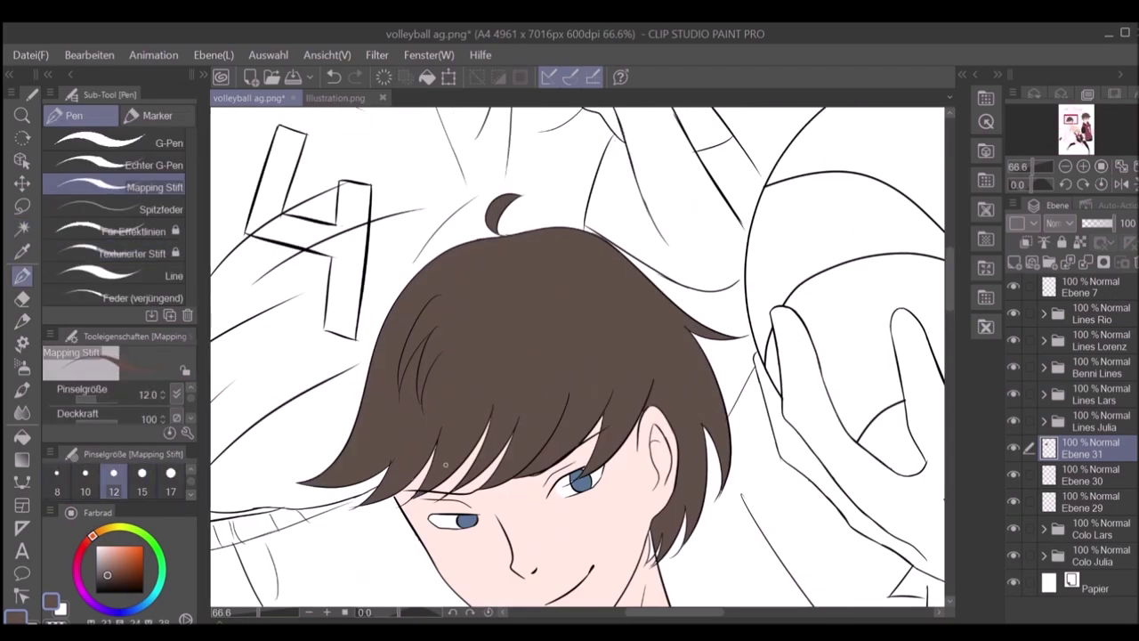
{"action": "key", "text": "h"}
{"action": "scroll", "coordinate": [671, 388], "scroll_direction": "up", "scroll_amount": 3}
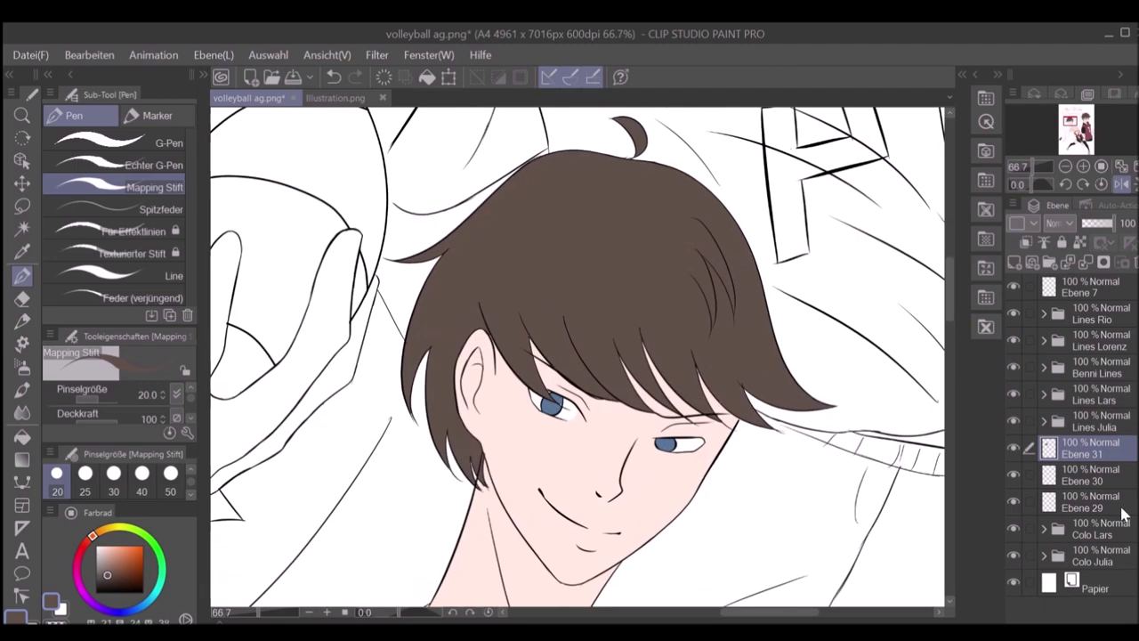
Step: Fill the number 8 player's jersey dark red on a new layer, leaving the number white
{"action": "left_click", "coordinate": [1091, 474]}
{"action": "scroll", "coordinate": [734, 428], "scroll_direction": "down", "scroll_amount": 6}
{"action": "key", "text": "w"}
{"action": "scroll", "coordinate": [570, 356], "scroll_direction": "up", "scroll_amount": 3}
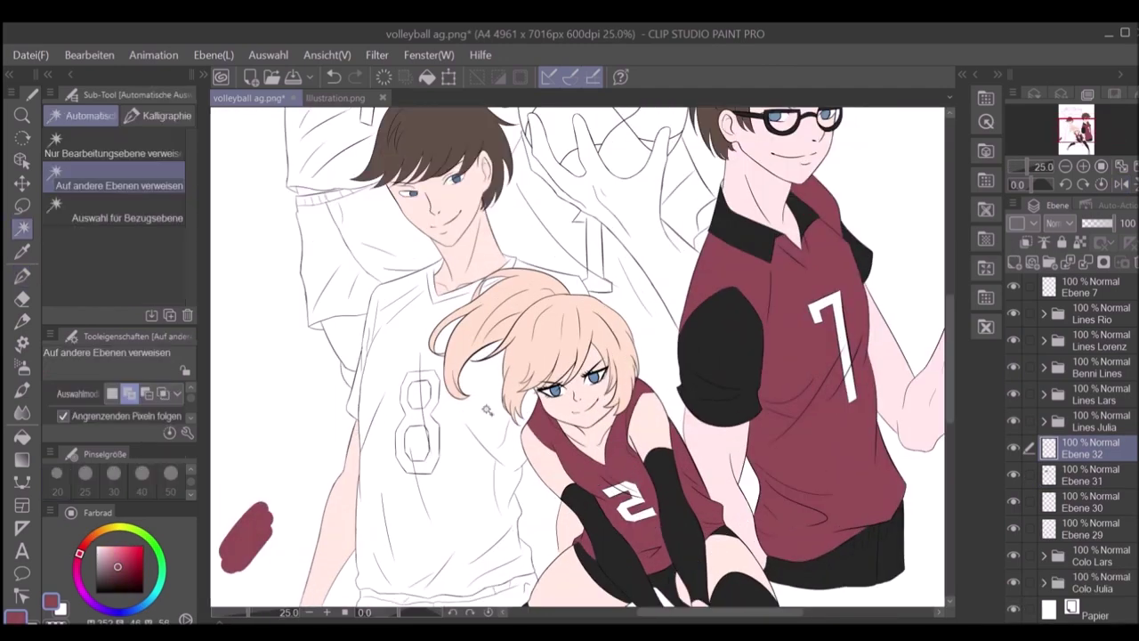
{"action": "left_click", "coordinate": [631, 246]}
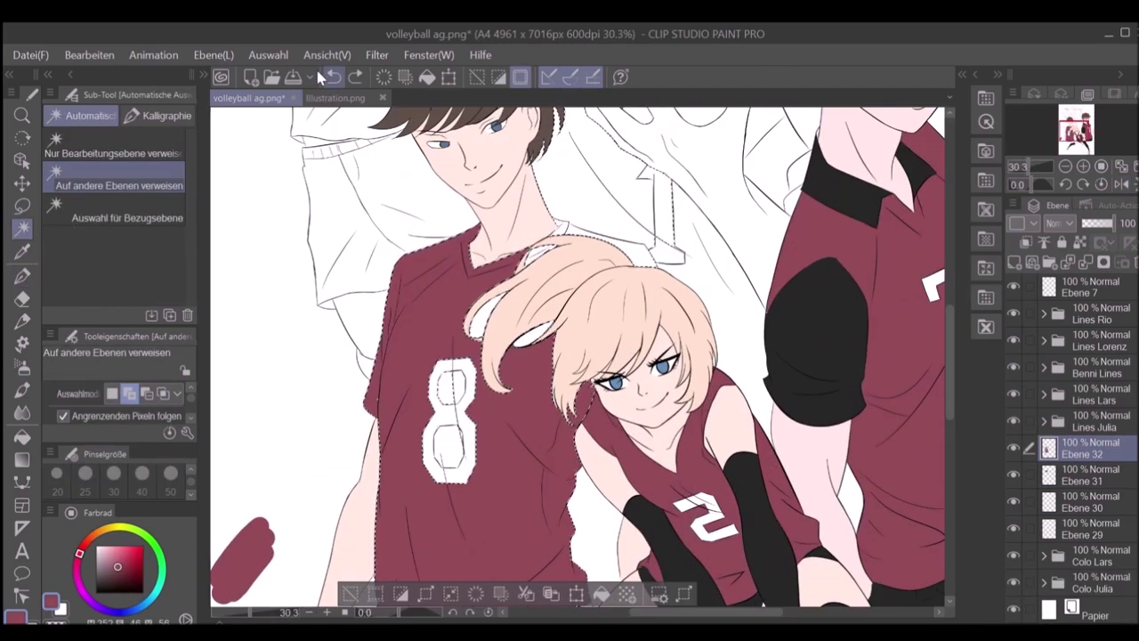
{"action": "key", "text": "p"}
{"action": "scroll", "coordinate": [570, 356], "scroll_direction": "up", "scroll_amount": 3}
{"action": "scroll", "coordinate": [570, 356], "scroll_direction": "down", "scroll_amount": 4}
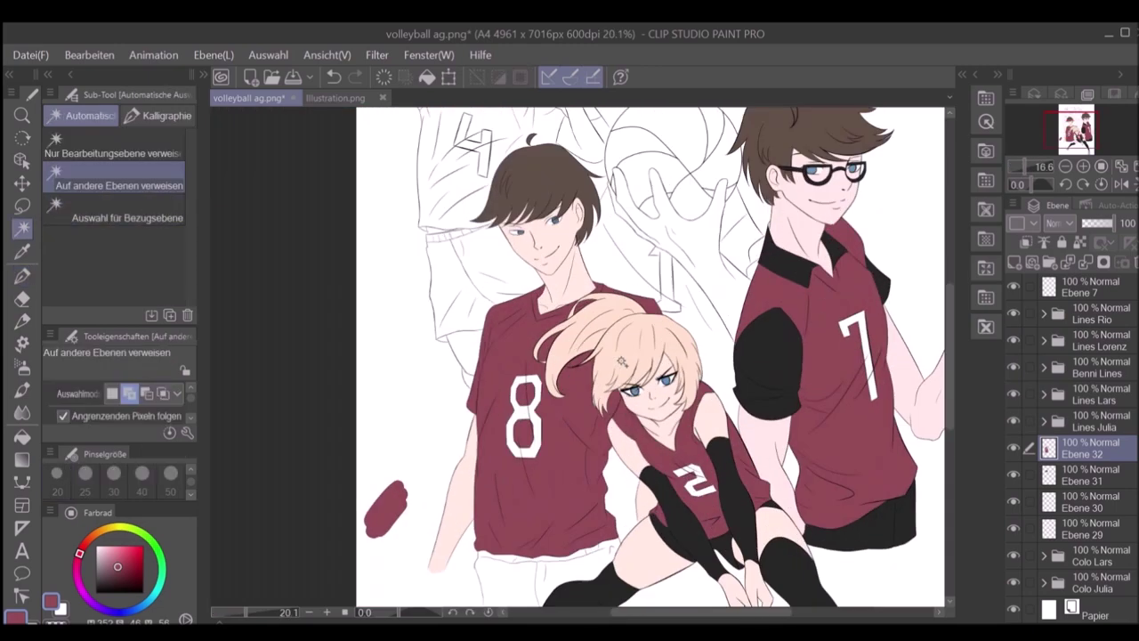
Step: Paint the number 8 jersey's sleeve, side stripe and collar trim black on a new layer
{"action": "scroll", "coordinate": [570, 356], "scroll_direction": "up", "scroll_amount": 2}
{"action": "scroll", "coordinate": [346, 319], "scroll_direction": "up", "scroll_amount": 2}
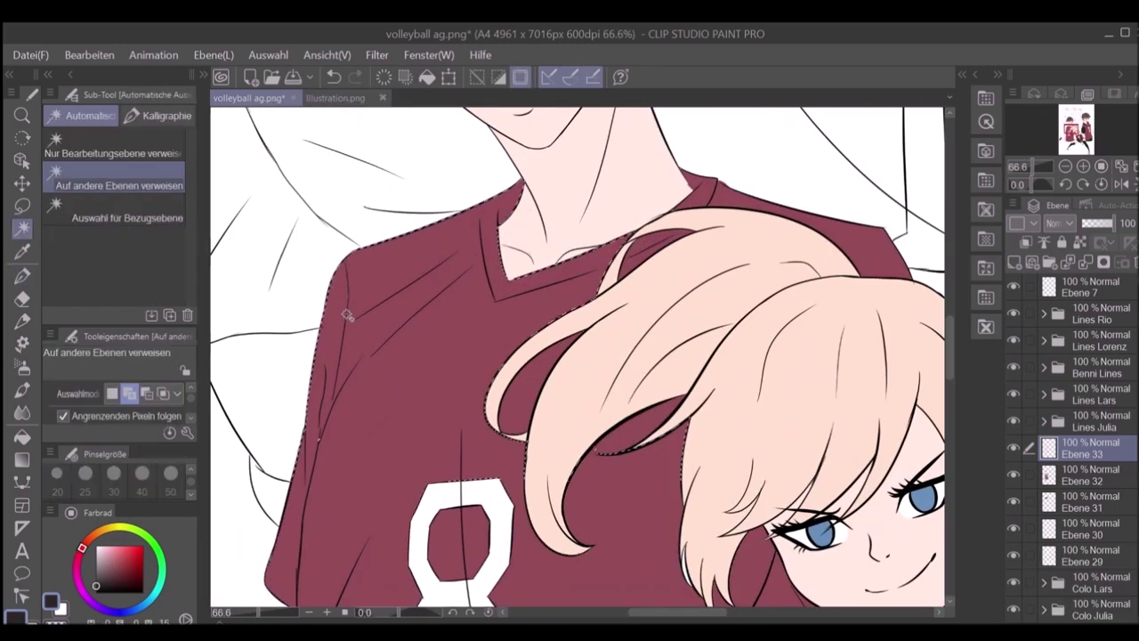
{"action": "scroll", "coordinate": [345, 319], "scroll_direction": "down", "scroll_amount": 3}
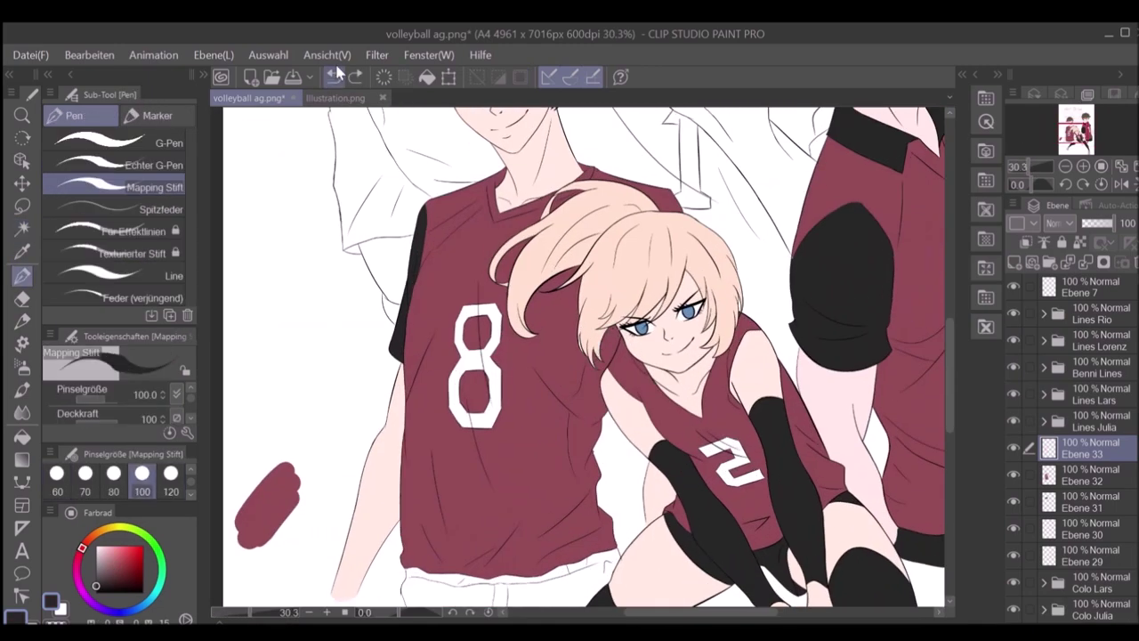
{"action": "left_click", "coordinate": [354, 76]}
{"action": "scroll", "coordinate": [588, 370], "scroll_direction": "down", "scroll_amount": 2}
{"action": "scroll", "coordinate": [587, 370], "scroll_direction": "up", "scroll_amount": 2}
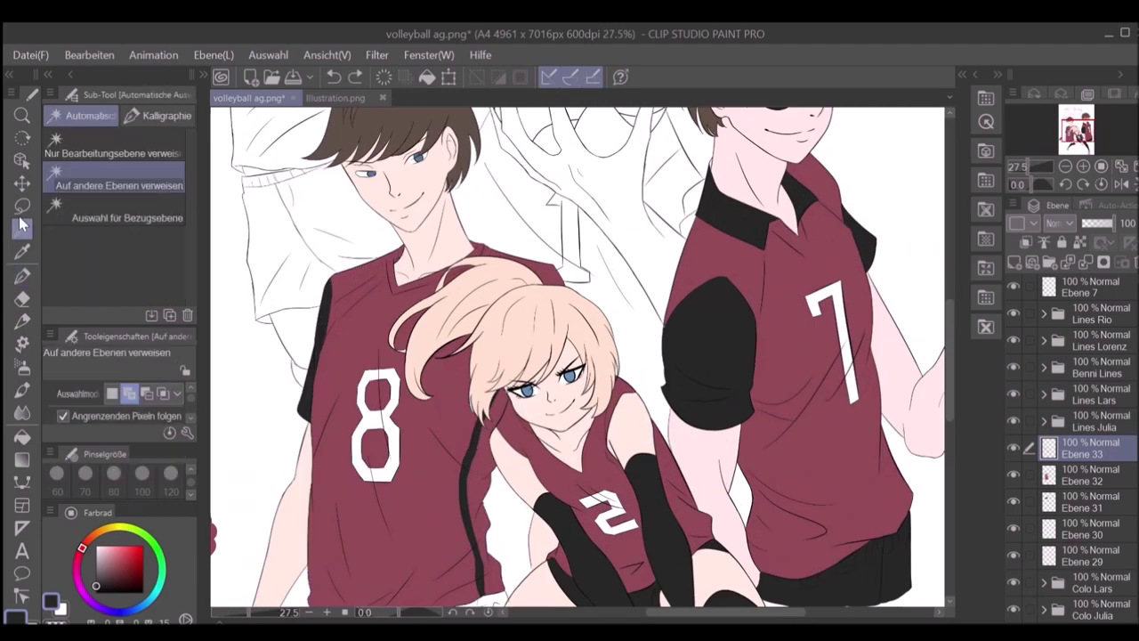
{"action": "scroll", "coordinate": [543, 401], "scroll_direction": "down", "scroll_amount": 2}
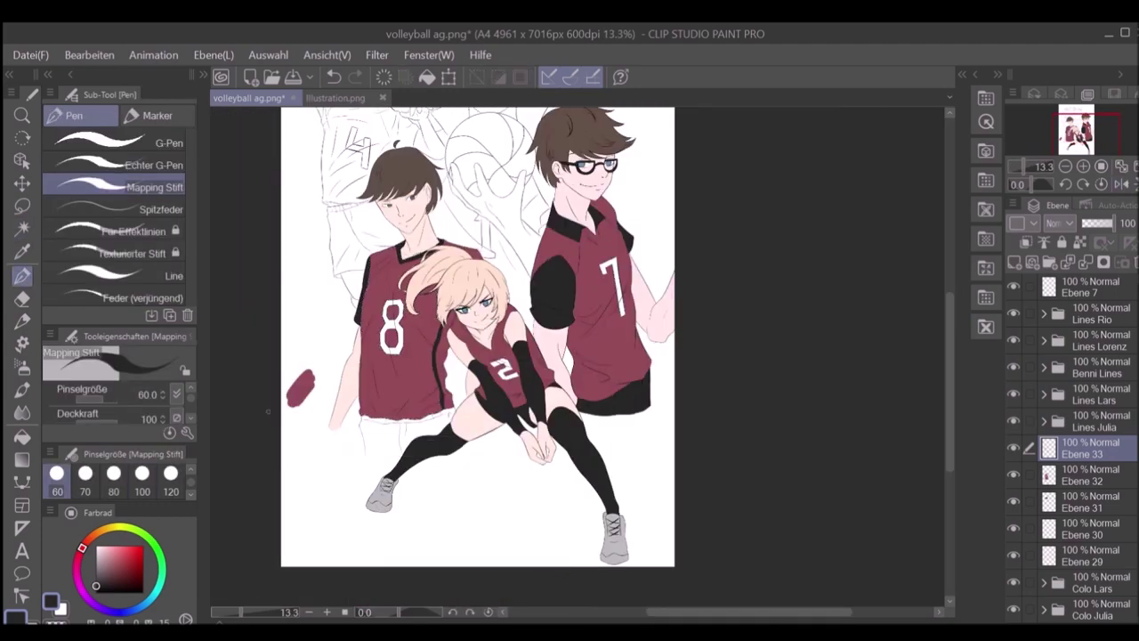
Step: Paint a black side stripe down the number 7 jersey on that player's existing black clothing layer, at pen size 60
{"action": "scroll", "coordinate": [543, 400], "scroll_direction": "up", "scroll_amount": 2}
{"action": "left_click", "coordinate": [1100, 520]}
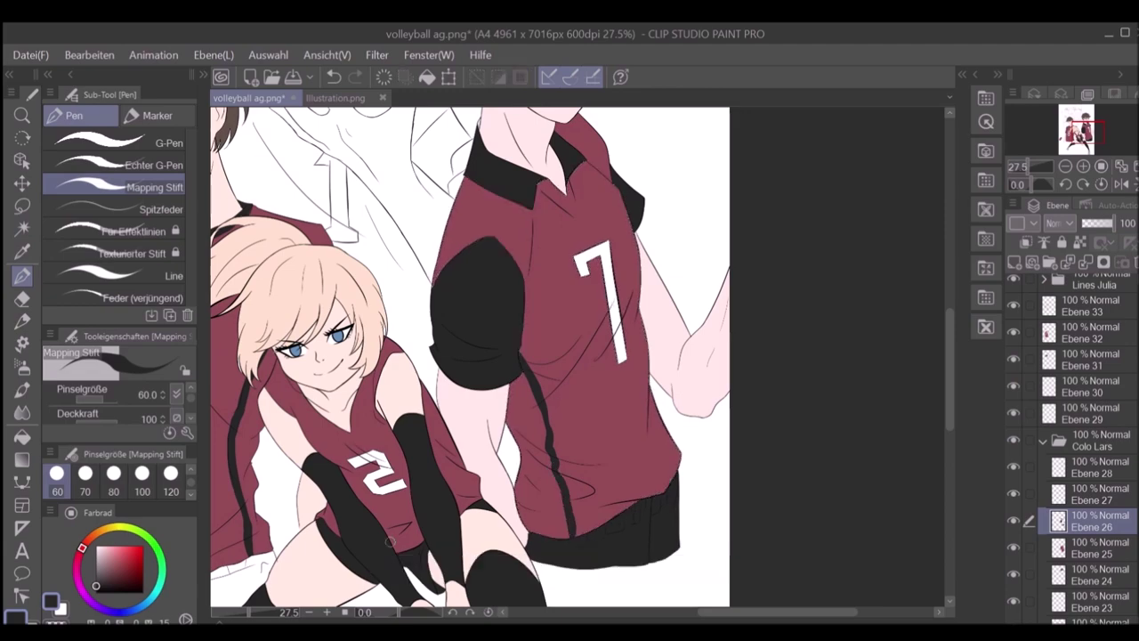
Step: Paint the V-shaped neckline trim of the number 7 jersey black on that player's existing black clothing layer
{"action": "scroll", "coordinate": [390, 541], "scroll_direction": "down", "scroll_amount": 2}
{"action": "scroll", "coordinate": [481, 445], "scroll_direction": "up", "scroll_amount": 1}
{"action": "scroll", "coordinate": [534, 383], "scroll_direction": "down", "scroll_amount": 2}
{"action": "scroll", "coordinate": [569, 353], "scroll_direction": "up", "scroll_amount": 3}
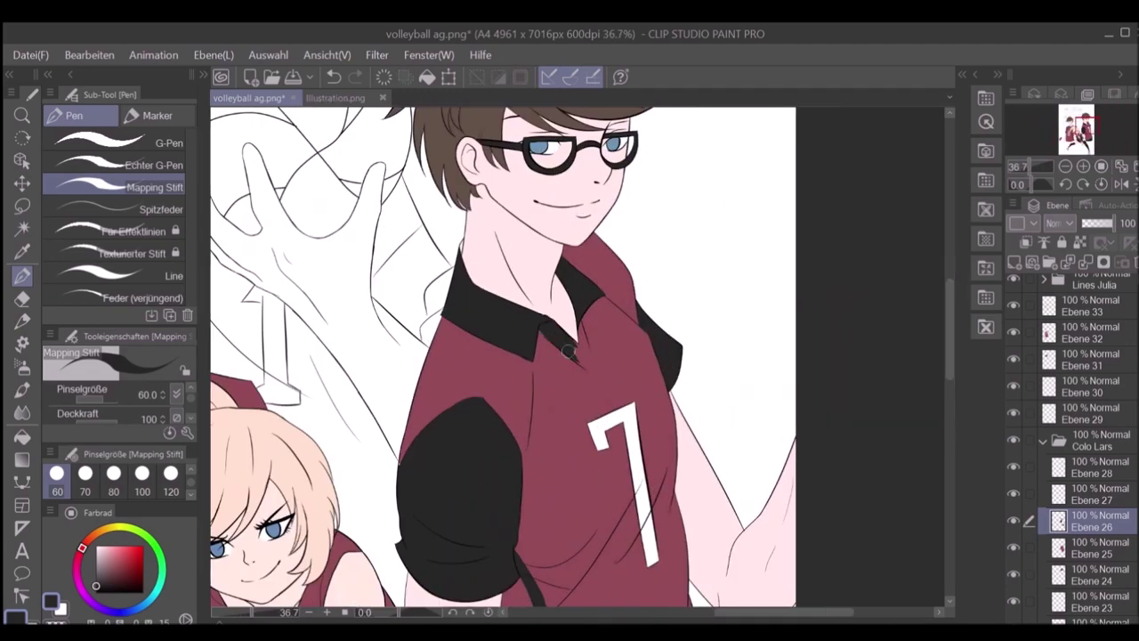
{"action": "scroll", "coordinate": [570, 353], "scroll_direction": "down", "scroll_amount": 2}
{"action": "scroll", "coordinate": [575, 508], "scroll_direction": "up", "scroll_amount": 2}
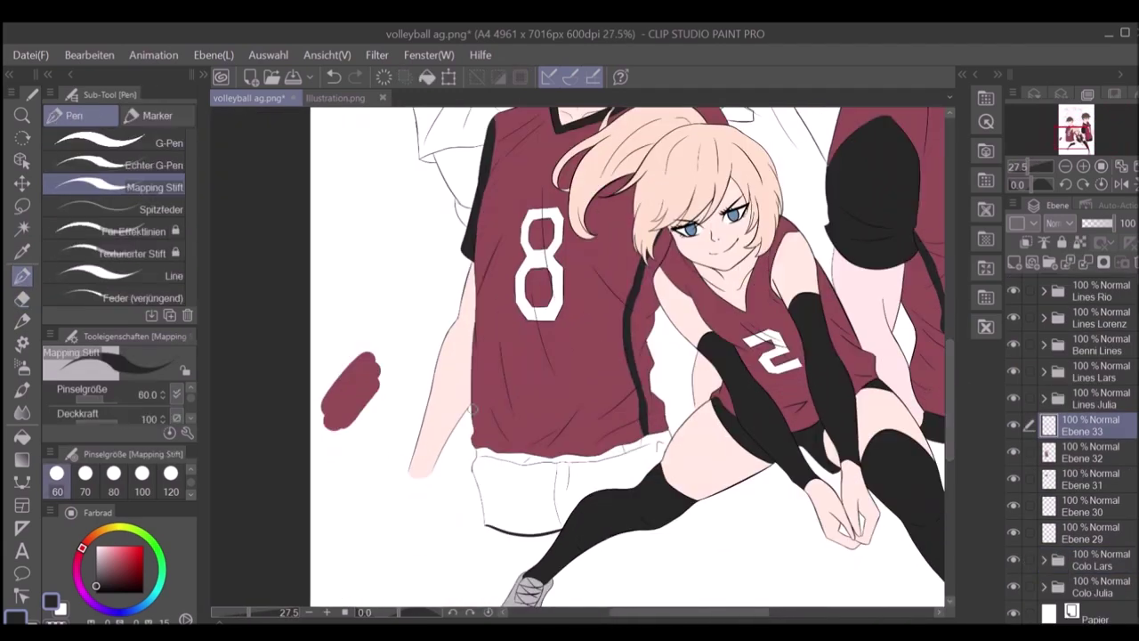
Step: Fill the number 8 player's shorts black and add a new layer above the other color layers
{"action": "scroll", "coordinate": [574, 509], "scroll_direction": "down", "scroll_amount": 2}
{"action": "scroll", "coordinate": [574, 509], "scroll_direction": "up", "scroll_amount": 2}
{"action": "key", "text": "ctrl+shift+n"}
{"action": "key", "text": "w"}
{"action": "scroll", "coordinate": [574, 510], "scroll_direction": "down", "scroll_amount": 2}
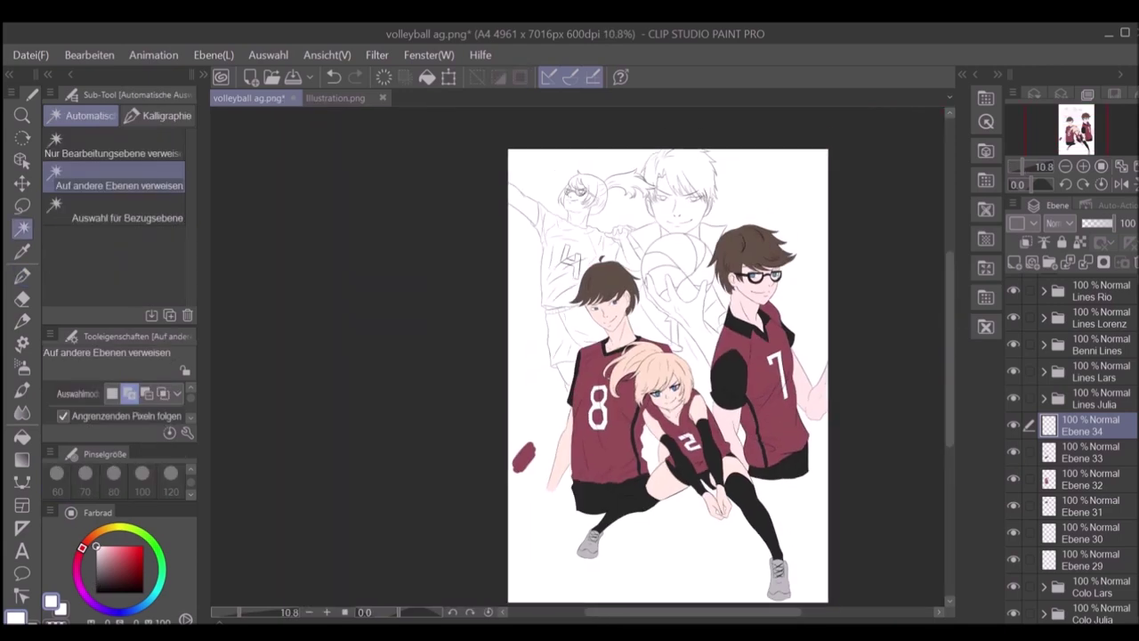
Step: Group the number 8 player's color layers into their own folder
{"action": "scroll", "coordinate": [740, 418], "scroll_direction": "up", "scroll_amount": 1}
{"action": "scroll", "coordinate": [579, 194], "scroll_direction": "up", "scroll_amount": 1}
{"action": "left_click", "coordinate": [1090, 560], "text": "shift"}
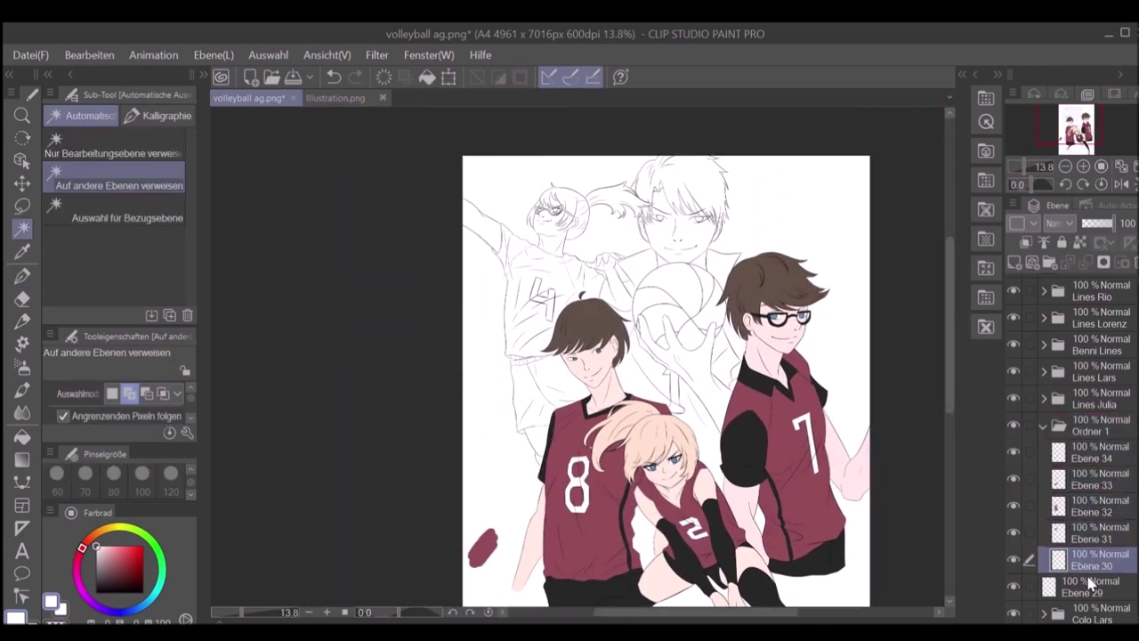
{"action": "key", "text": "ctrl+g"}
Step: Fill the number 4 player's face, neck, arms and legs with light pink skin color on a new layer
{"action": "scroll", "coordinate": [543, 202], "scroll_direction": "up", "scroll_amount": 5}
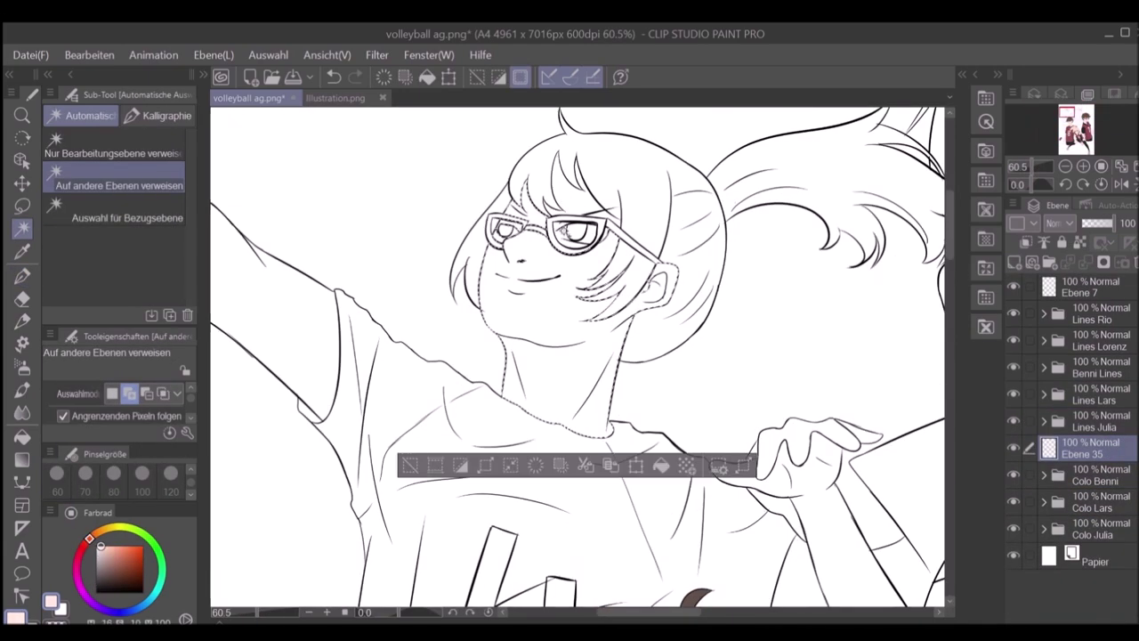
{"action": "scroll", "coordinate": [579, 356], "scroll_direction": "down", "scroll_amount": 1}
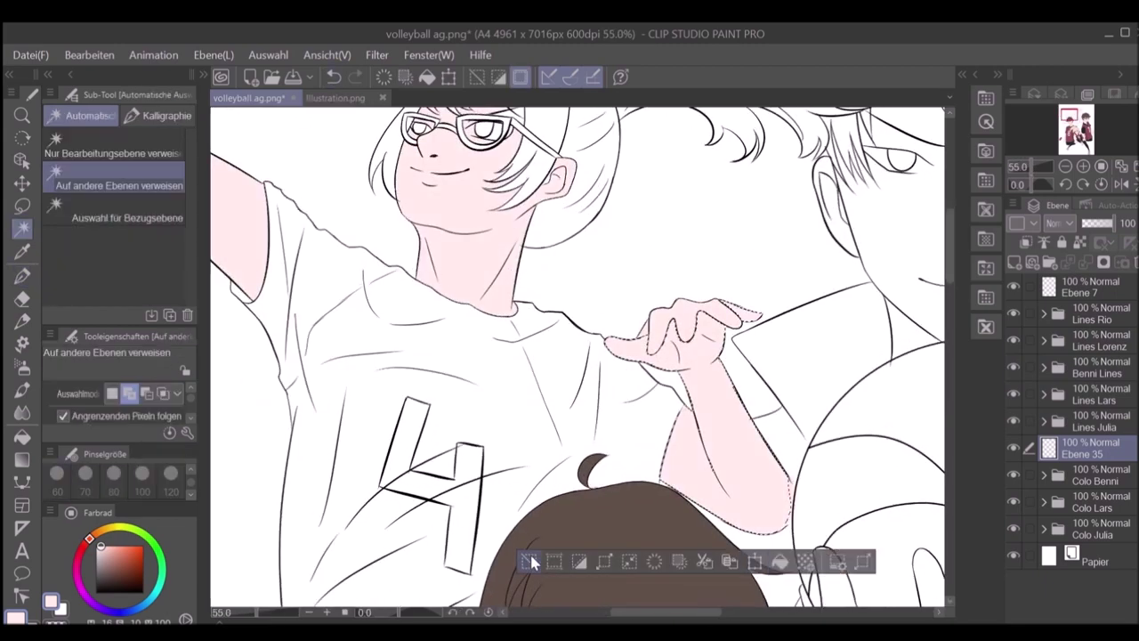
{"action": "key", "text": "ctrl+d"}
{"action": "scroll", "coordinate": [621, 554], "scroll_direction": "down", "scroll_amount": 4}
{"action": "scroll", "coordinate": [538, 298], "scroll_direction": "up", "scroll_amount": 3}
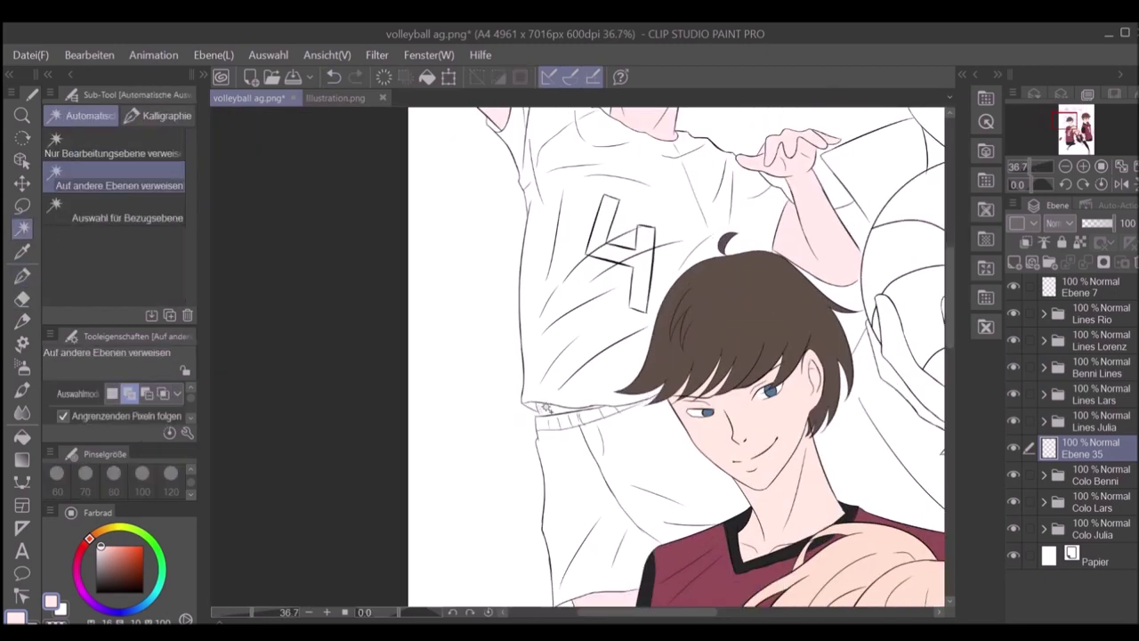
Step: Touch up the number 4 player's skin color with the pen and clean its edges with the eraser
{"action": "scroll", "coordinate": [539, 298], "scroll_direction": "up", "scroll_amount": 3}
{"action": "key", "text": "p"}
{"action": "scroll", "coordinate": [538, 298], "scroll_direction": "down", "scroll_amount": 4}
{"action": "scroll", "coordinate": [538, 298], "scroll_direction": "up", "scroll_amount": 2}
{"action": "key", "text": "e"}
{"action": "scroll", "coordinate": [589, 231], "scroll_direction": "up", "scroll_amount": 4}
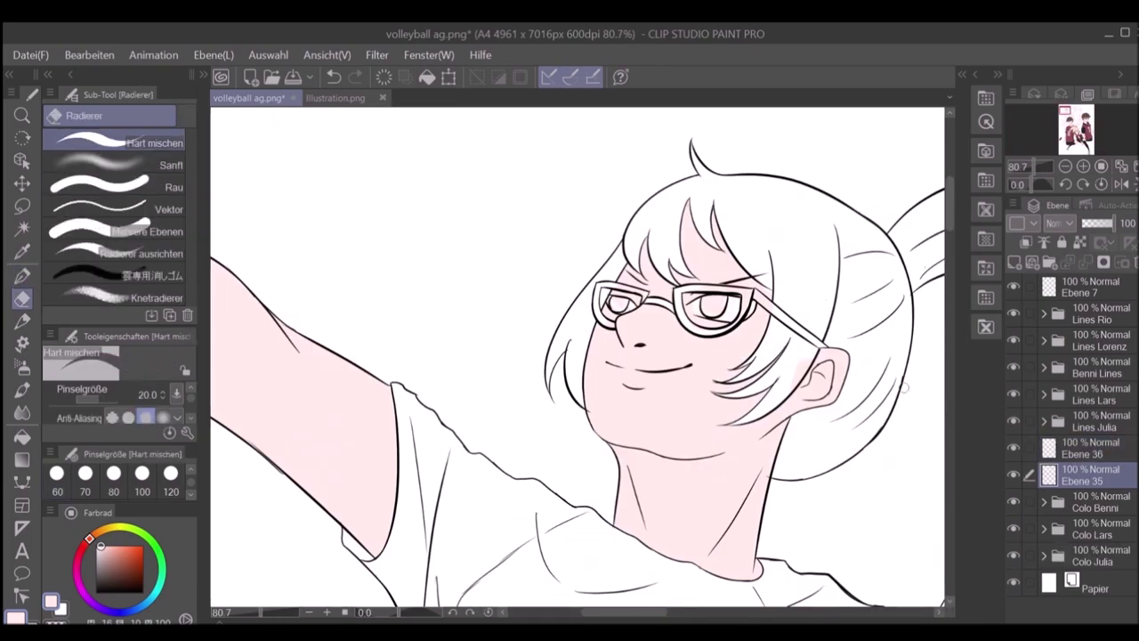
Step: Paint the number 4 player's irises blue on the separate layer above the skin, at pen size 60
{"action": "key", "text": "p"}
{"action": "left_click", "coordinate": [1080, 452]}
{"action": "scroll", "coordinate": [578, 356], "scroll_direction": "up", "scroll_amount": 1}
{"action": "left_click", "coordinate": [23, 272]}
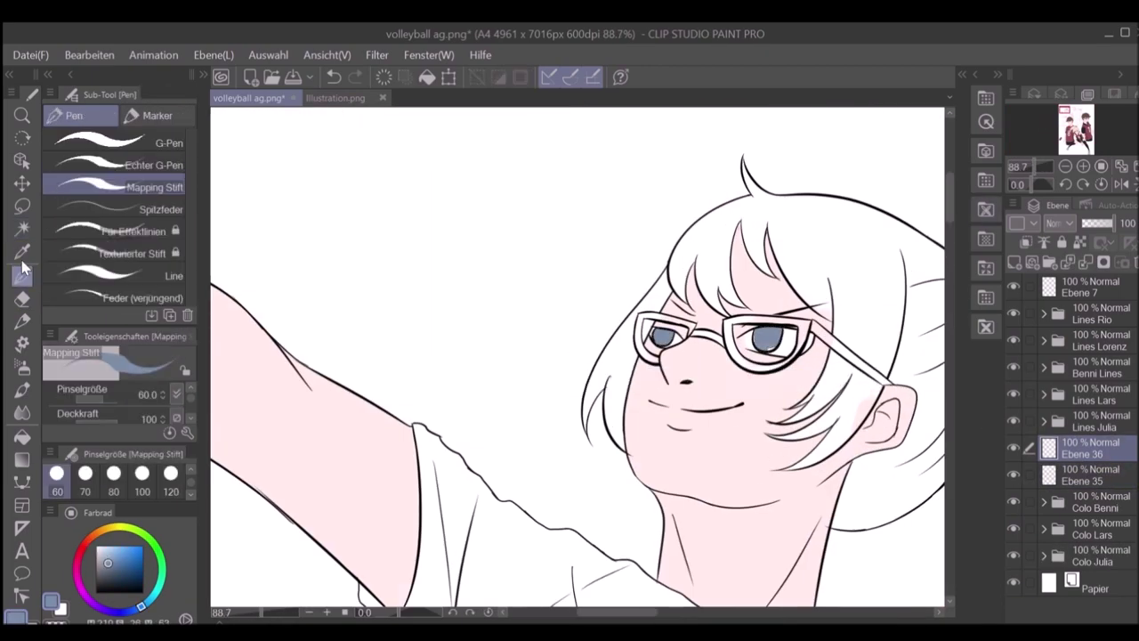
Step: Fill the number 4 player's hair and ponytail dark brown on a new layer, touching up gaps at pen size 20
{"action": "key", "text": "w"}
{"action": "scroll", "coordinate": [578, 356], "scroll_direction": "down", "scroll_amount": 4}
{"action": "key", "text": "ctrl+shift+n"}
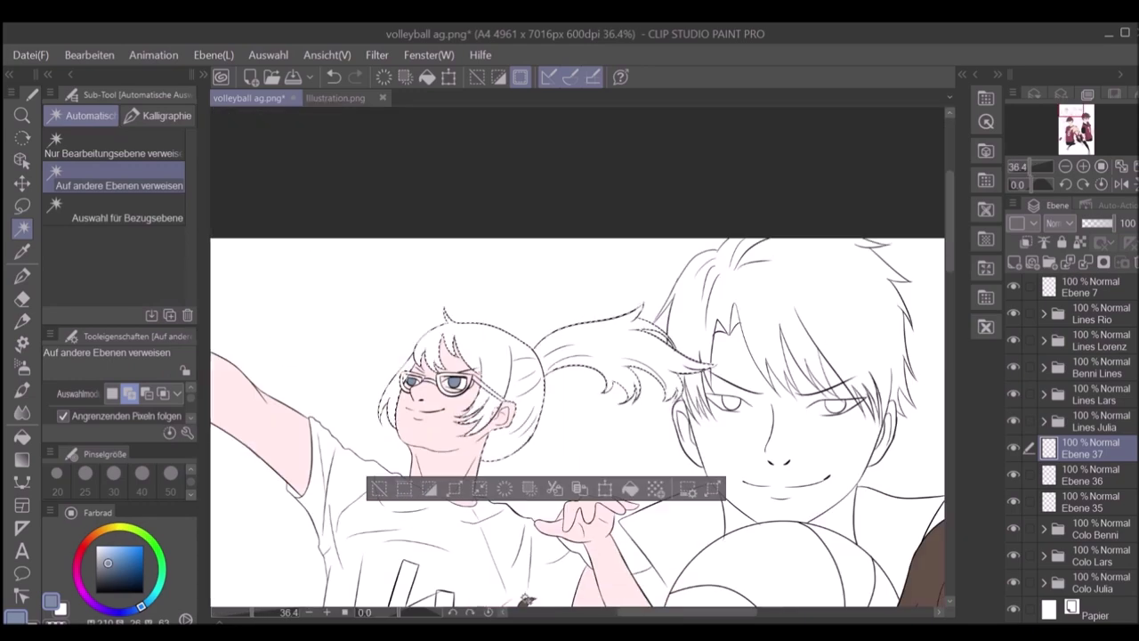
{"action": "key", "text": "ctrl+d"}
{"action": "key", "text": "p"}
{"action": "scroll", "coordinate": [517, 397], "scroll_direction": "up", "scroll_amount": 3}
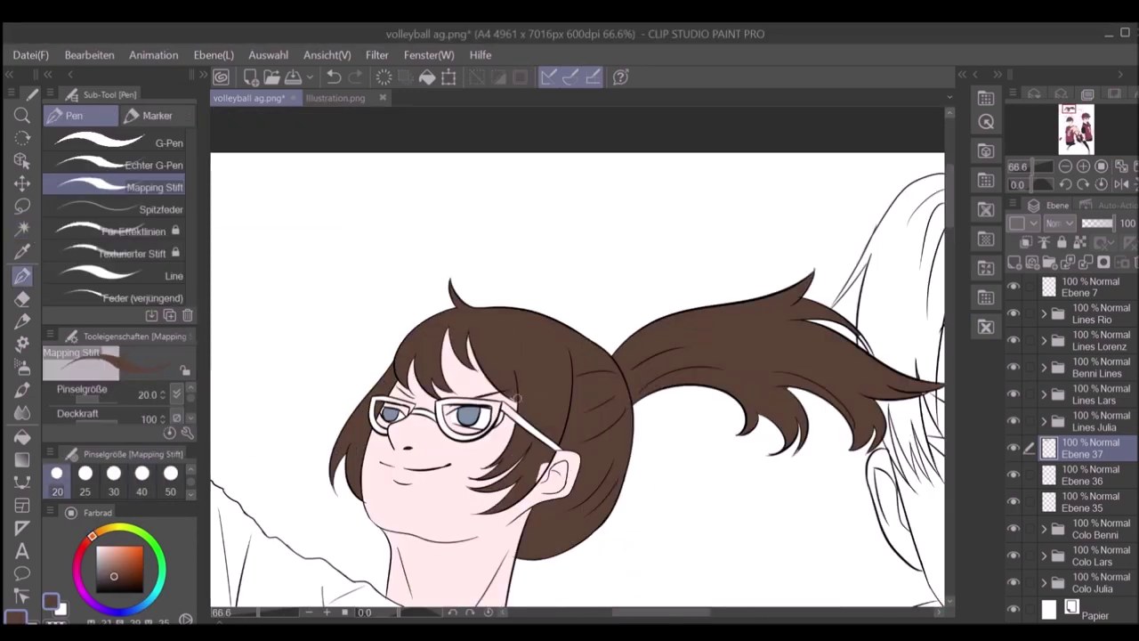
Step: Fill the number 4 player's jersey dark red on a new layer, leaving the number white
{"action": "scroll", "coordinate": [579, 383], "scroll_direction": "down", "scroll_amount": 5}
{"action": "key", "text": "w"}
{"action": "left_click", "coordinate": [485, 222]}
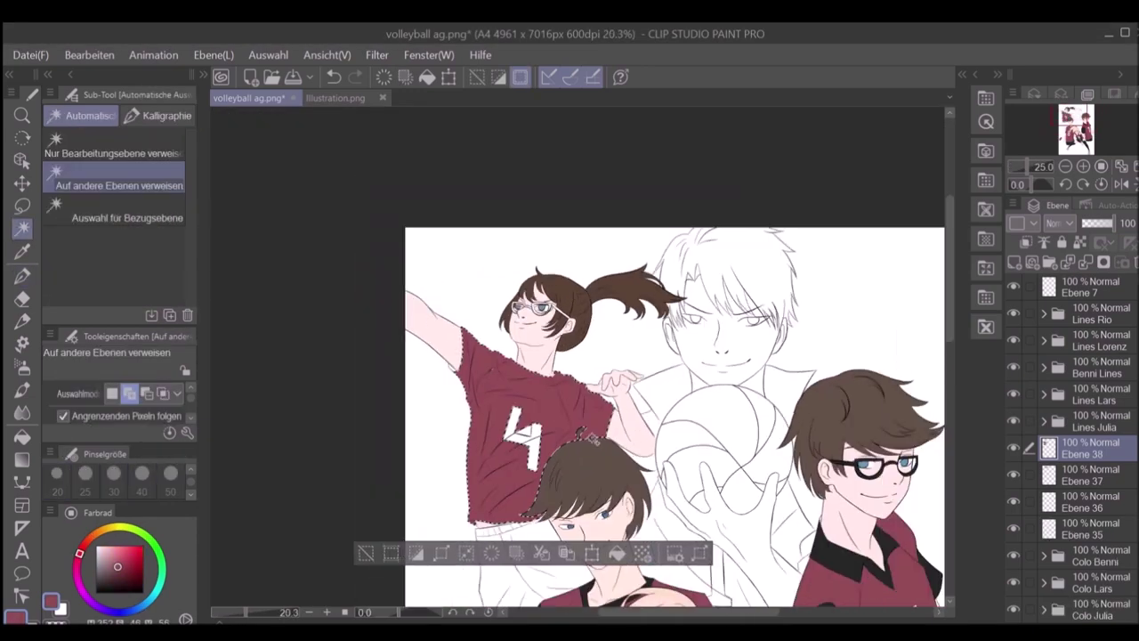
{"action": "scroll", "coordinate": [578, 383], "scroll_direction": "down", "scroll_amount": 2}
Step: Paint the number 4 jersey's sleeves black on a new layer within the jersey selection, at pen size 100
{"action": "key", "text": "ctrl+shift+n"}
{"action": "scroll", "coordinate": [590, 415], "scroll_direction": "up", "scroll_amount": 4}
{"action": "key", "text": "ctrl+d"}
{"action": "key", "text": "p"}
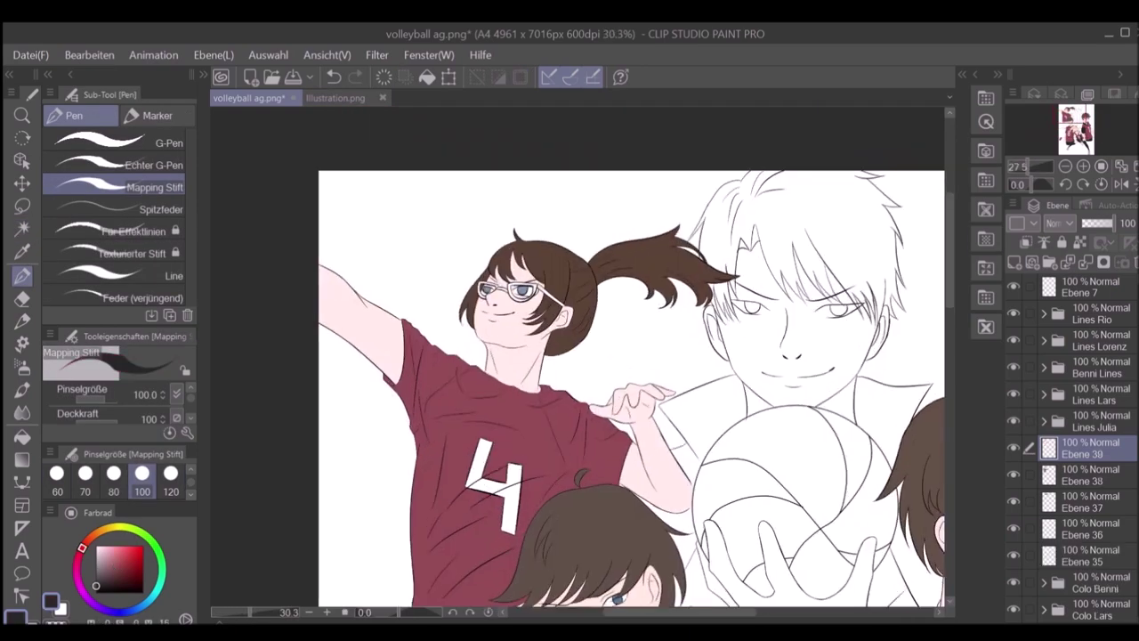
{"action": "key", "text": "ctrl+shift+d"}
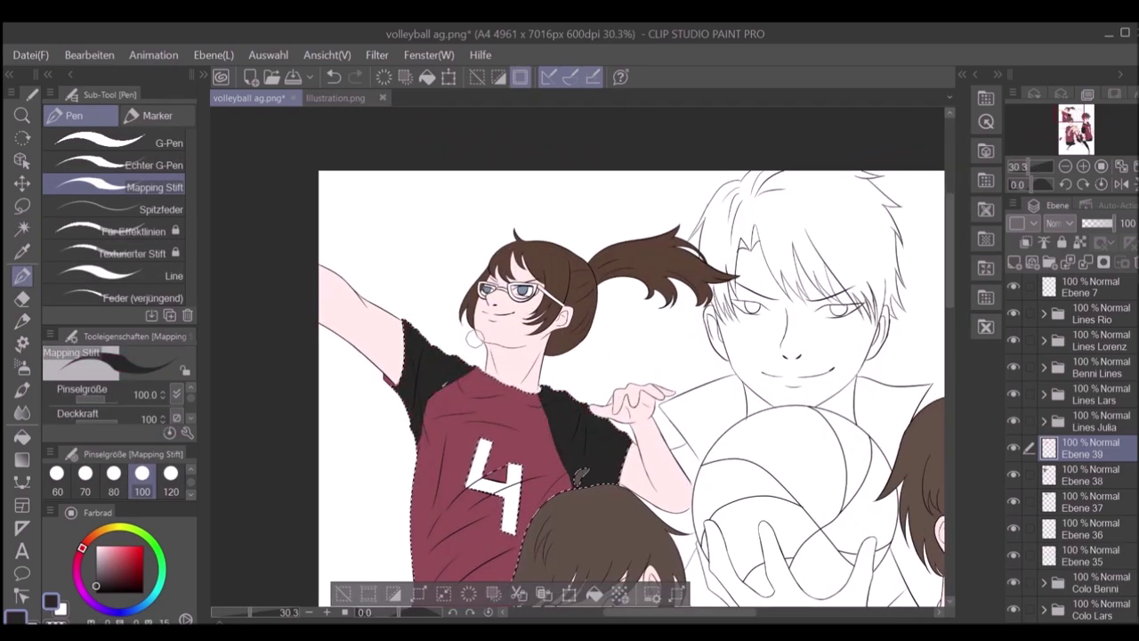
{"action": "key", "text": "ctrl+z"}
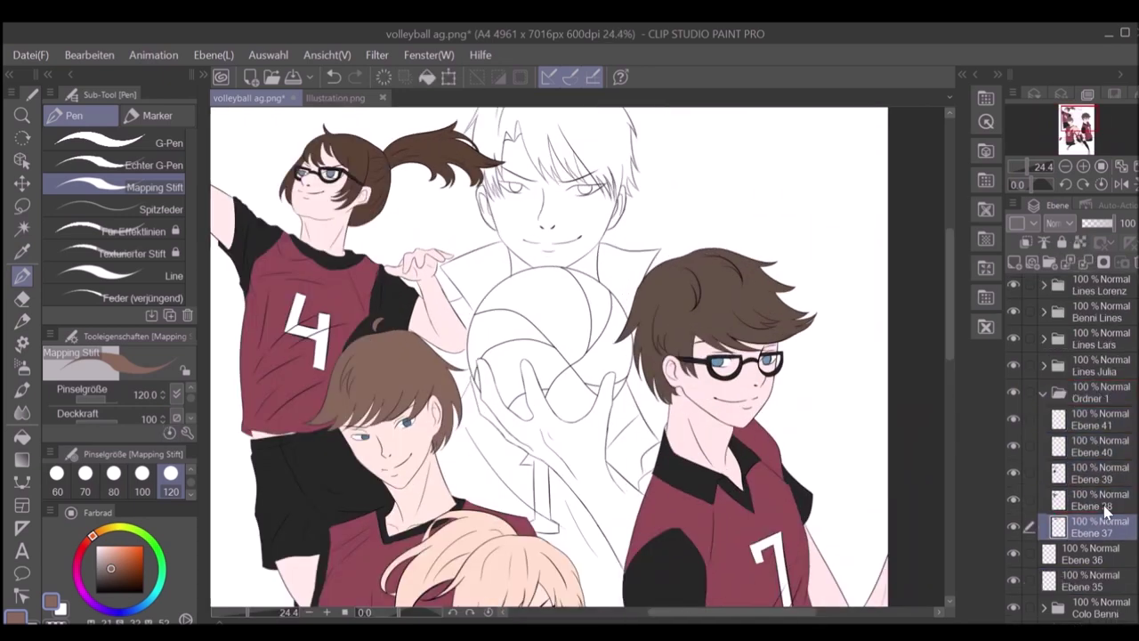
Step: Fill the number 1 player's face, neck and hand light pink on a new layer and paint the irises blue
{"action": "left_click", "coordinate": [1107, 454]}
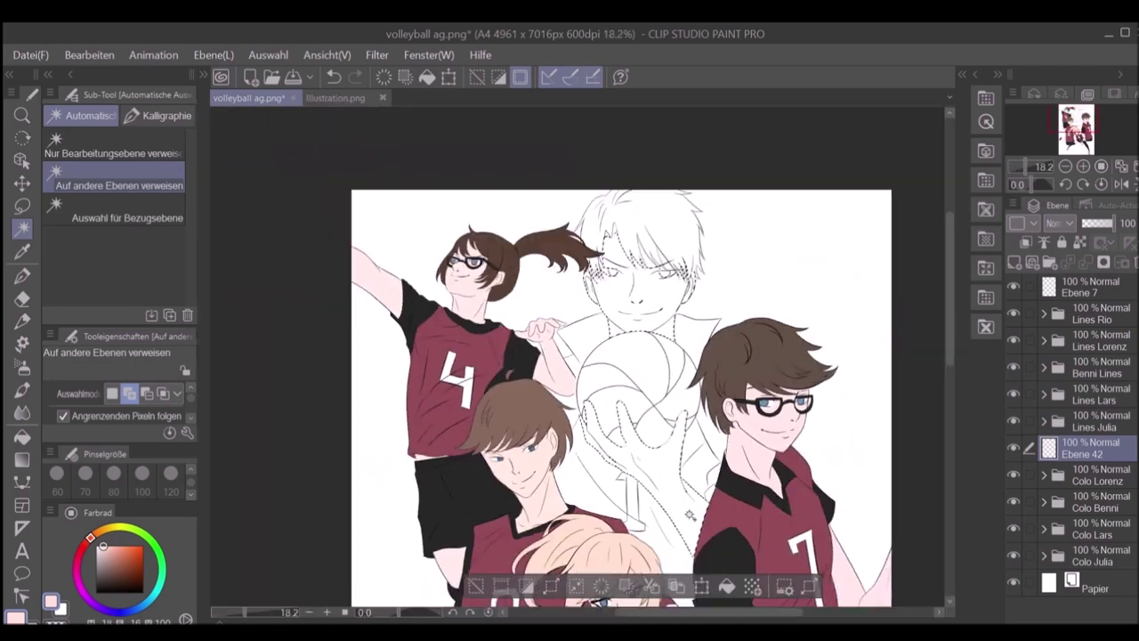
{"action": "key", "text": "ctrl+d"}
{"action": "scroll", "coordinate": [514, 239], "scroll_direction": "up", "scroll_amount": 5}
{"action": "key", "text": "p"}
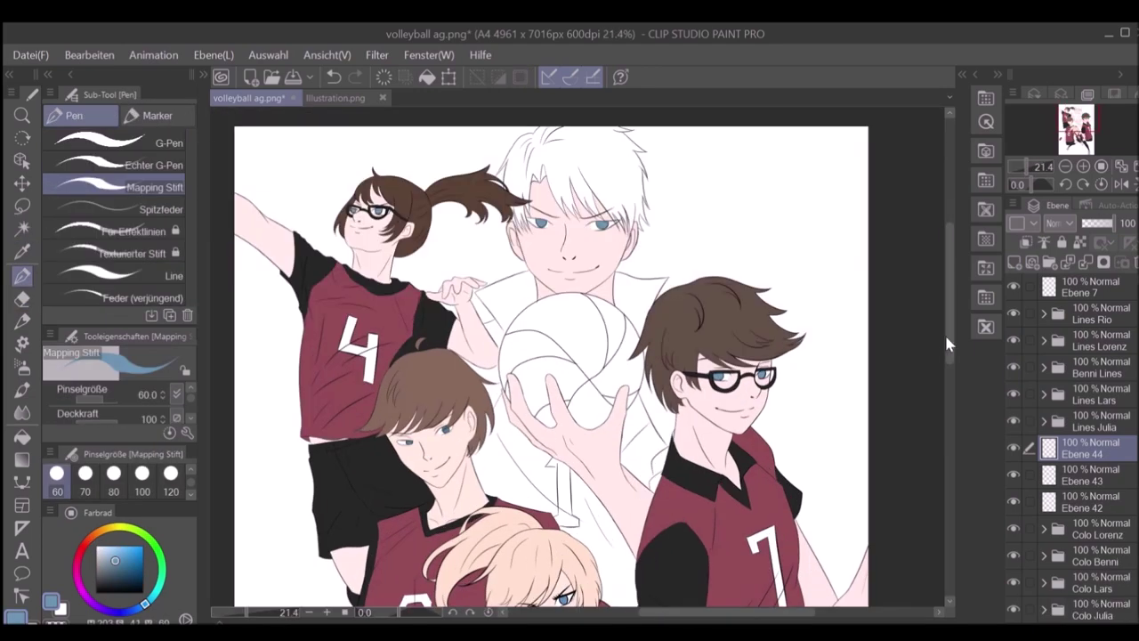
Step: Fill the number 1 player's hair with a light orange-blond color
{"action": "left_click", "coordinate": [280, 30]}
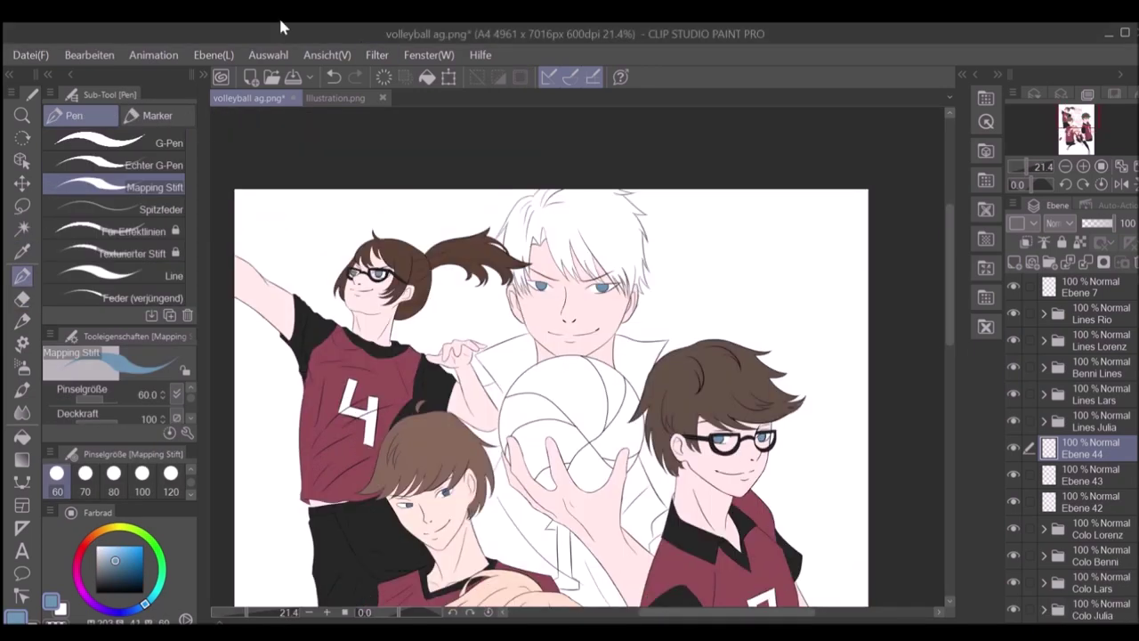
{"action": "scroll", "coordinate": [630, 190], "scroll_direction": "up", "scroll_amount": 2}
{"action": "left_click", "coordinate": [90, 537]}
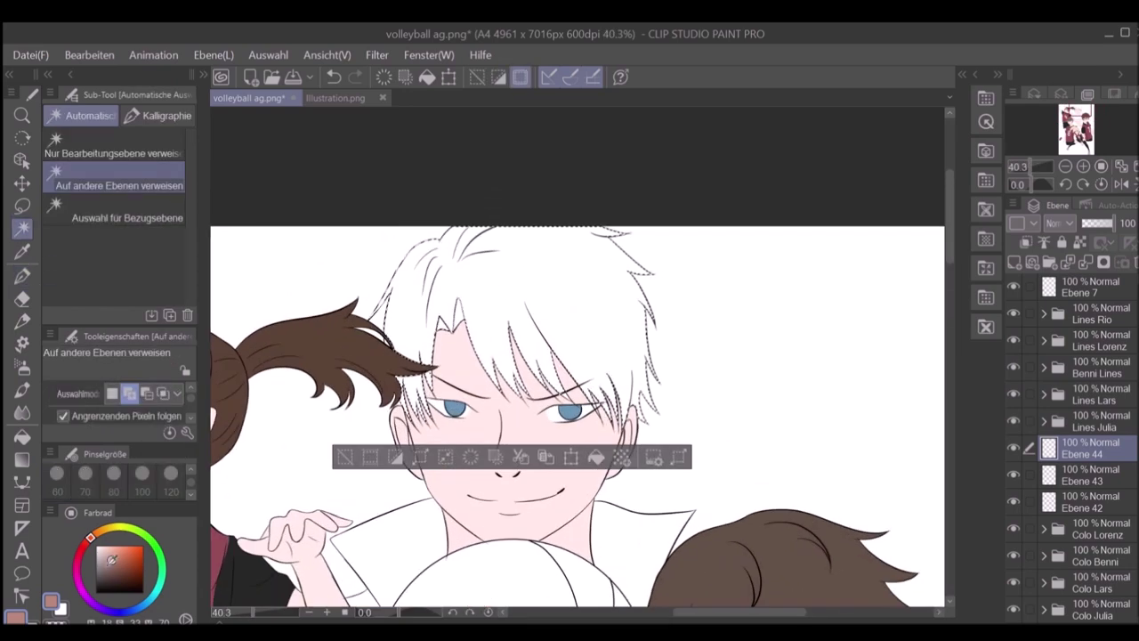
{"action": "left_click", "coordinate": [597, 457]}
{"action": "left_click", "coordinate": [110, 552]}
{"action": "left_click", "coordinate": [596, 457]}
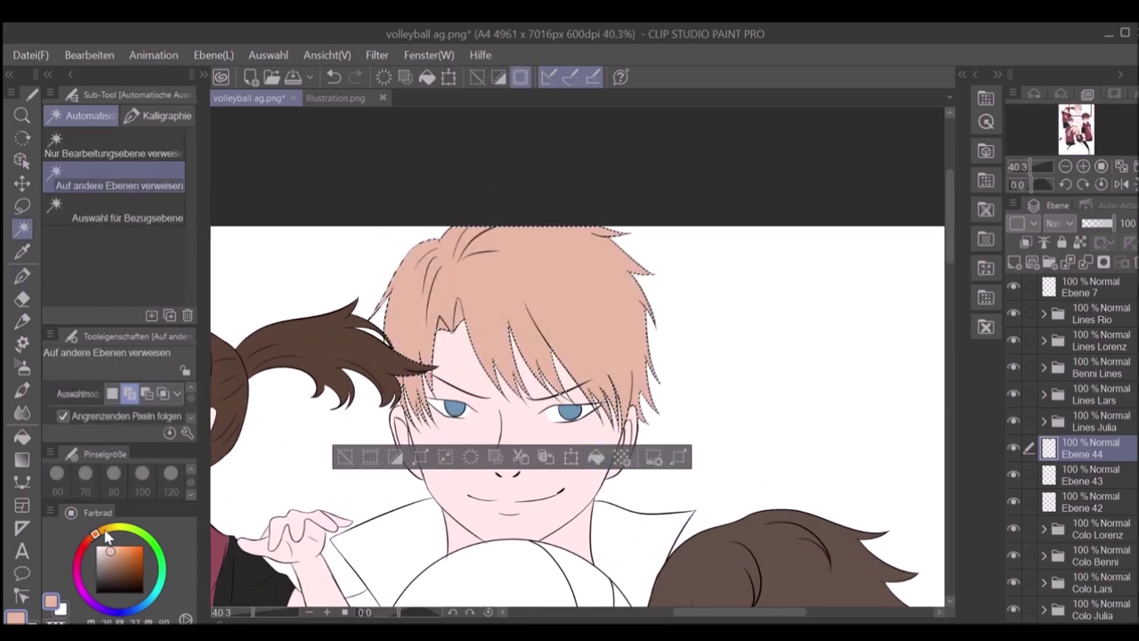
Step: Touch up the strand tips of the number 1 player's fringe in the hair color, at pen size 15
{"action": "scroll", "coordinate": [601, 364], "scroll_direction": "down", "scroll_amount": 4}
{"action": "scroll", "coordinate": [676, 356], "scroll_direction": "up", "scroll_amount": 2}
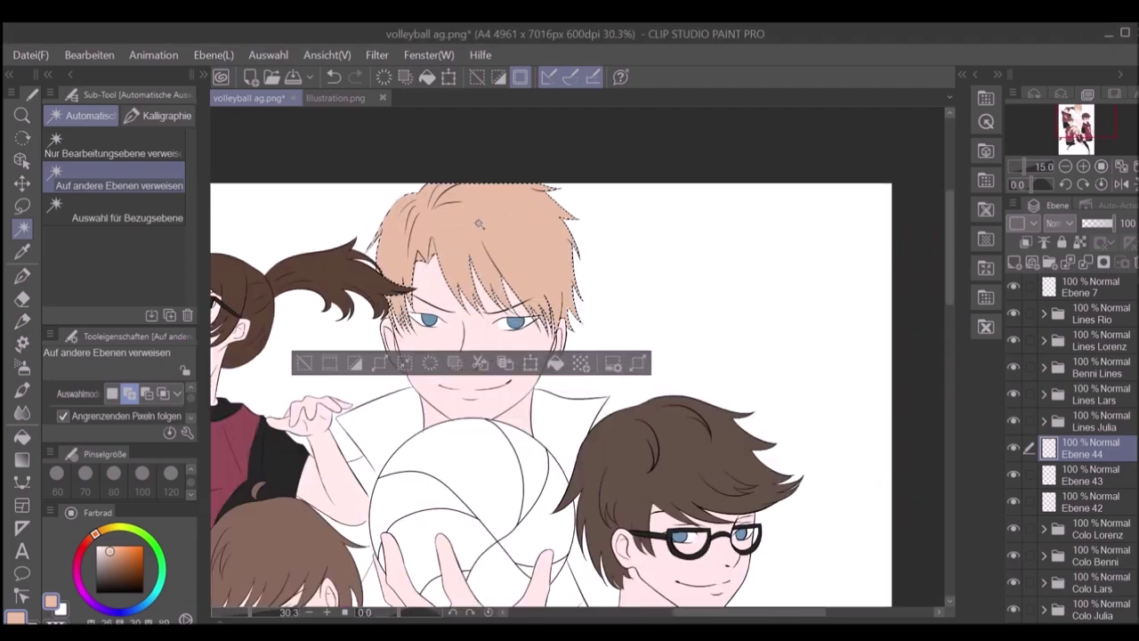
{"action": "scroll", "coordinate": [703, 356], "scroll_direction": "down", "scroll_amount": 2}
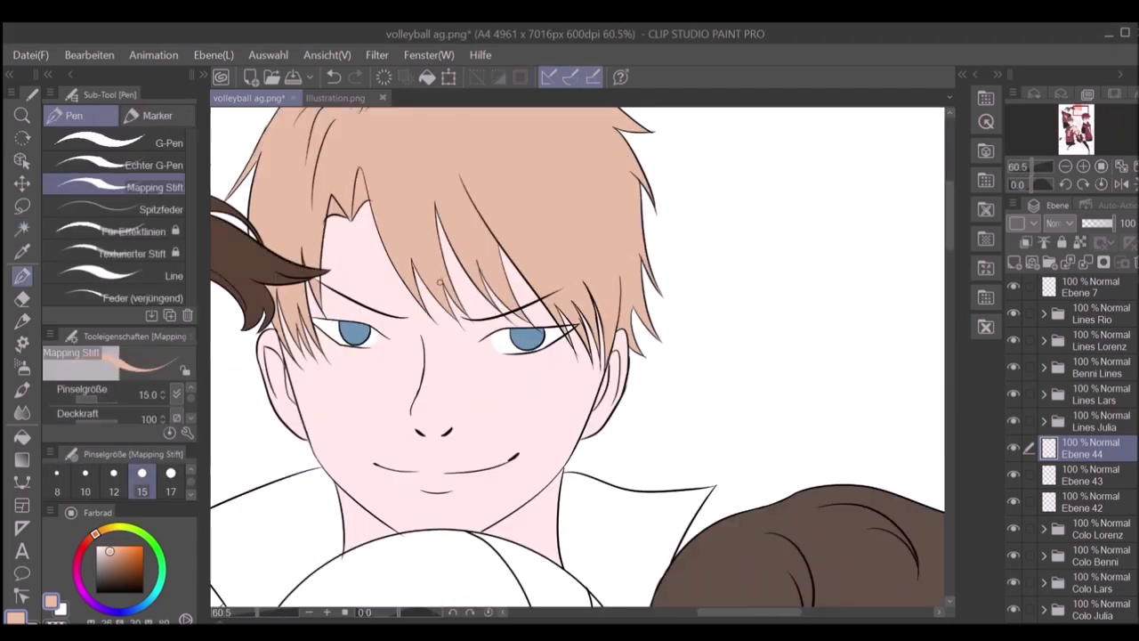
Step: Fill the number 1 player's jersey dark red on a new layer
{"action": "scroll", "coordinate": [440, 282], "scroll_direction": "down", "scroll_amount": 5}
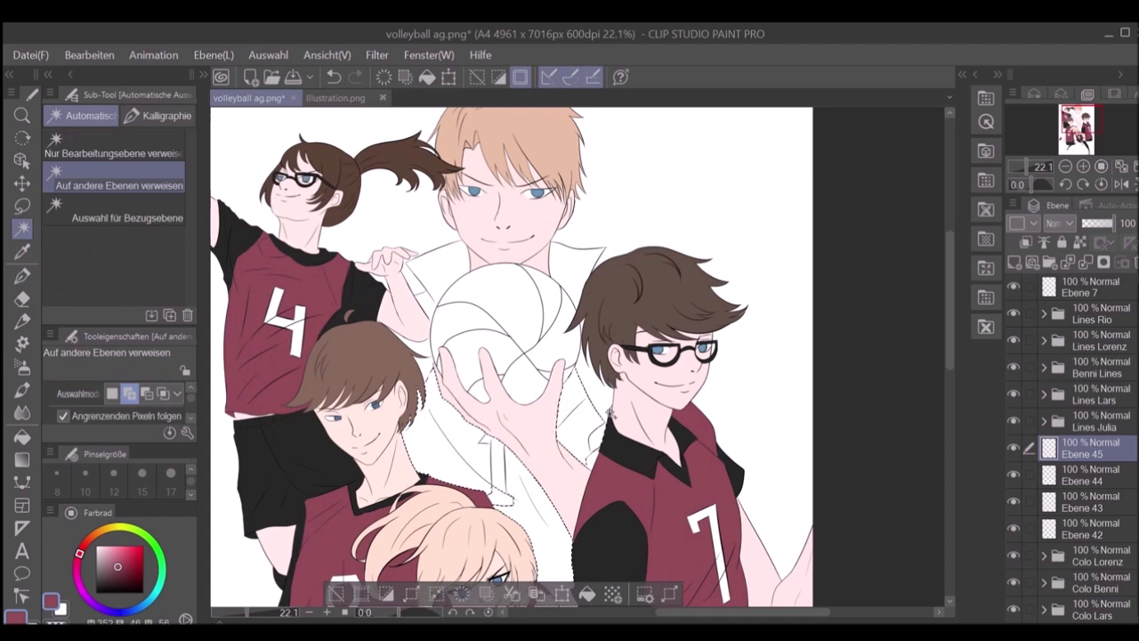
{"action": "scroll", "coordinate": [452, 187], "scroll_direction": "down", "scroll_amount": 3}
{"action": "scroll", "coordinate": [452, 187], "scroll_direction": "up", "scroll_amount": 4}
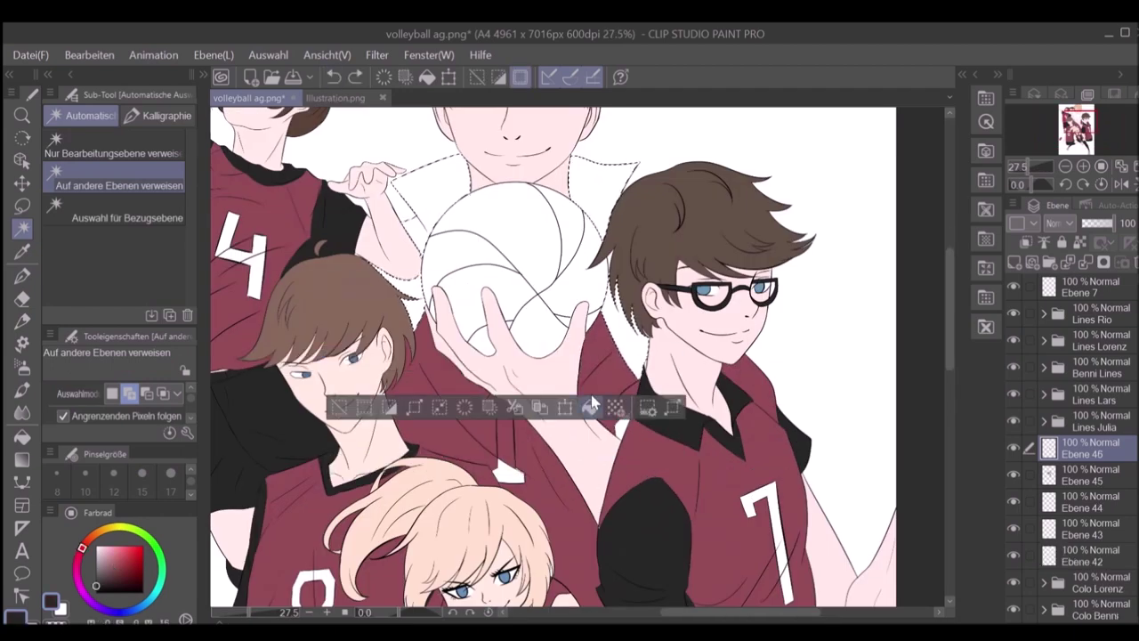
Step: Fill the number 1 jersey's collar and sleeves black, and paint its number white on a new layer at pen size 40
{"action": "left_click", "coordinate": [22, 253]}
{"action": "left_click", "coordinate": [22, 228]}
{"action": "left_click", "coordinate": [21, 253]}
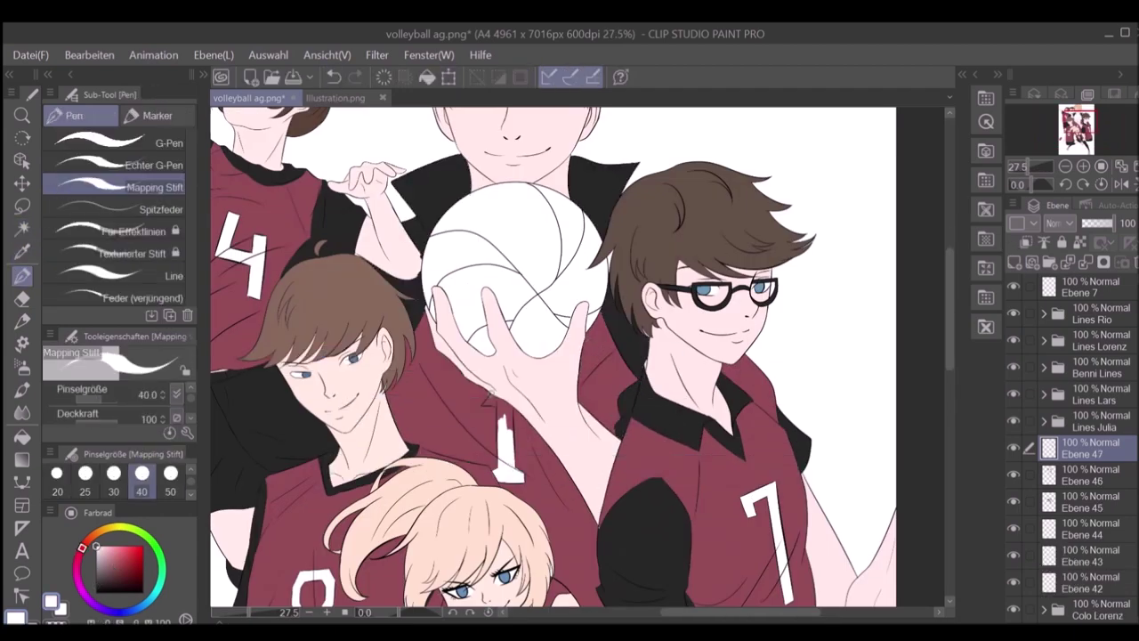
{"action": "key", "text": "e"}
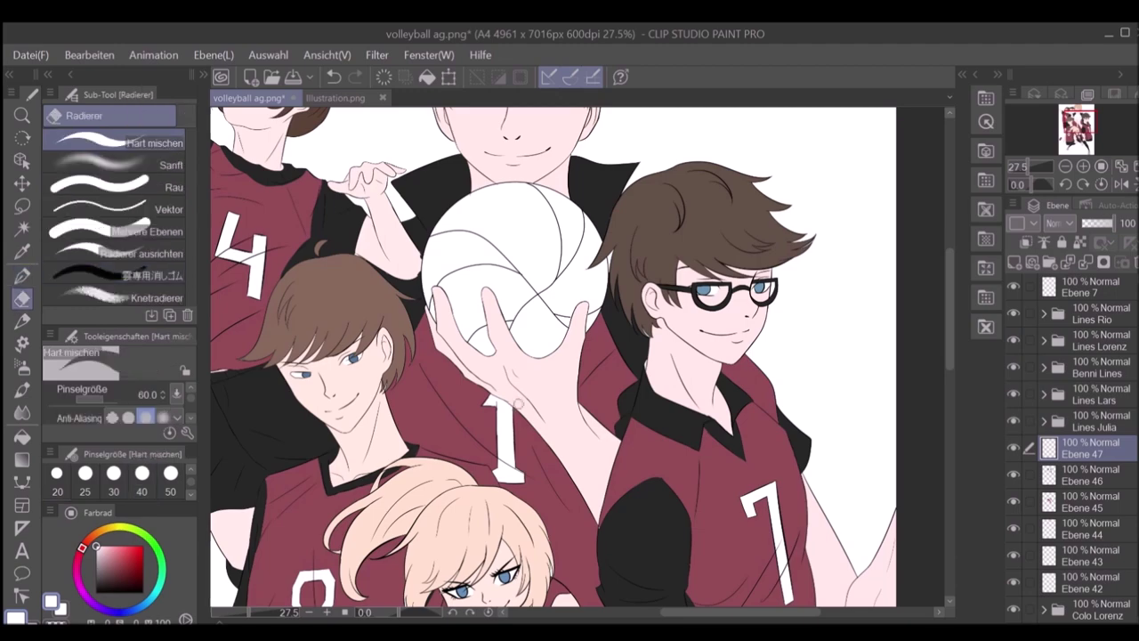
Step: Touch up the number 7 jersey's black trim on that player's existing black clothing layer with the pen
{"action": "key", "text": "w"}
{"action": "scroll", "coordinate": [552, 356], "scroll_direction": "down", "scroll_amount": 2}
{"action": "left_click", "coordinate": [1090, 474]}
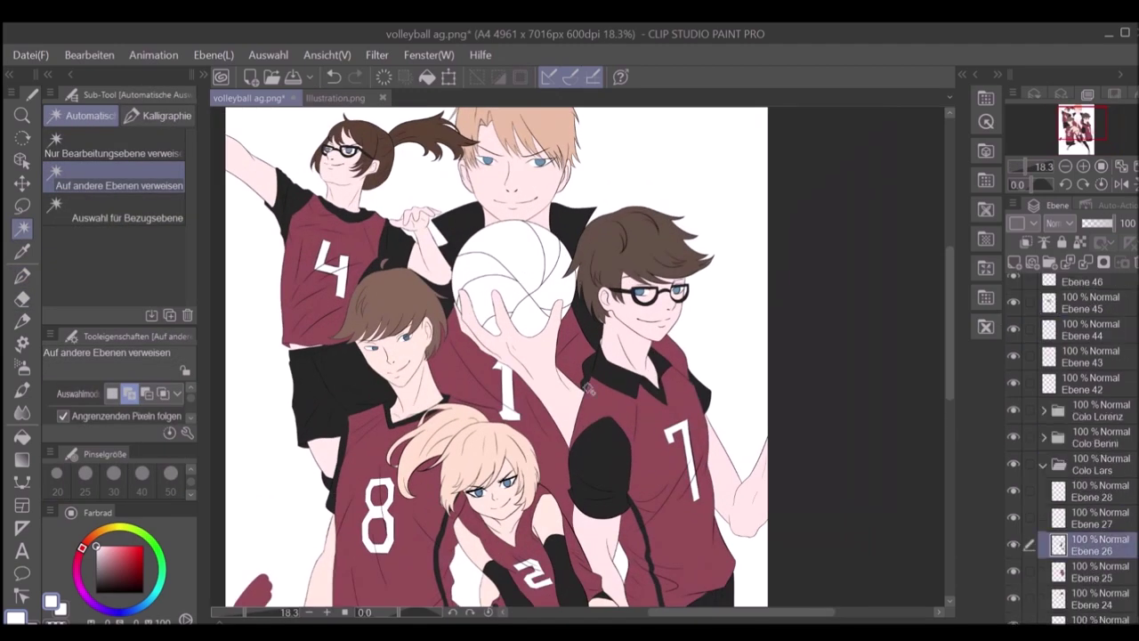
{"action": "key", "text": "p"}
{"action": "scroll", "coordinate": [623, 338], "scroll_direction": "up", "scroll_amount": 5}
{"action": "scroll", "coordinate": [623, 338], "scroll_direction": "down", "scroll_amount": 3}
{"action": "scroll", "coordinate": [623, 338], "scroll_direction": "up", "scroll_amount": 6}
{"action": "left_click", "coordinate": [57, 473]}
Step: Fill the volleyball's wide panels pale yellow on a new layer among the number 1 player's color layers
{"action": "scroll", "coordinate": [579, 356], "scroll_direction": "down", "scroll_amount": 4}
{"action": "scroll", "coordinate": [579, 356], "scroll_direction": "up", "scroll_amount": 1}
{"action": "key", "text": "ctrl+shift+n"}
{"action": "scroll", "coordinate": [584, 309], "scroll_direction": "up", "scroll_amount": 2}
{"action": "key", "text": "w"}
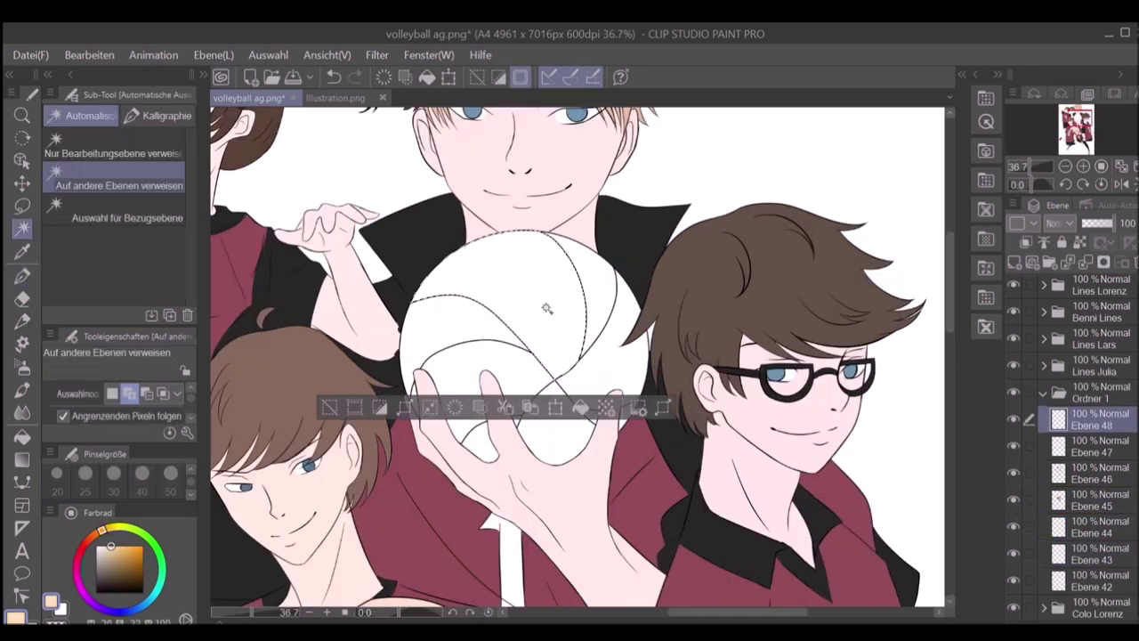
{"action": "left_click", "coordinate": [498, 294]}
Step: Fill the volleyball's narrow curved panels blue on another new layer
{"action": "key", "text": "ctrl+shift+n"}
{"action": "left_click", "coordinate": [140, 607]}
{"action": "key", "text": "alt+BackSpace"}
{"action": "key", "text": "ctrl+d"}
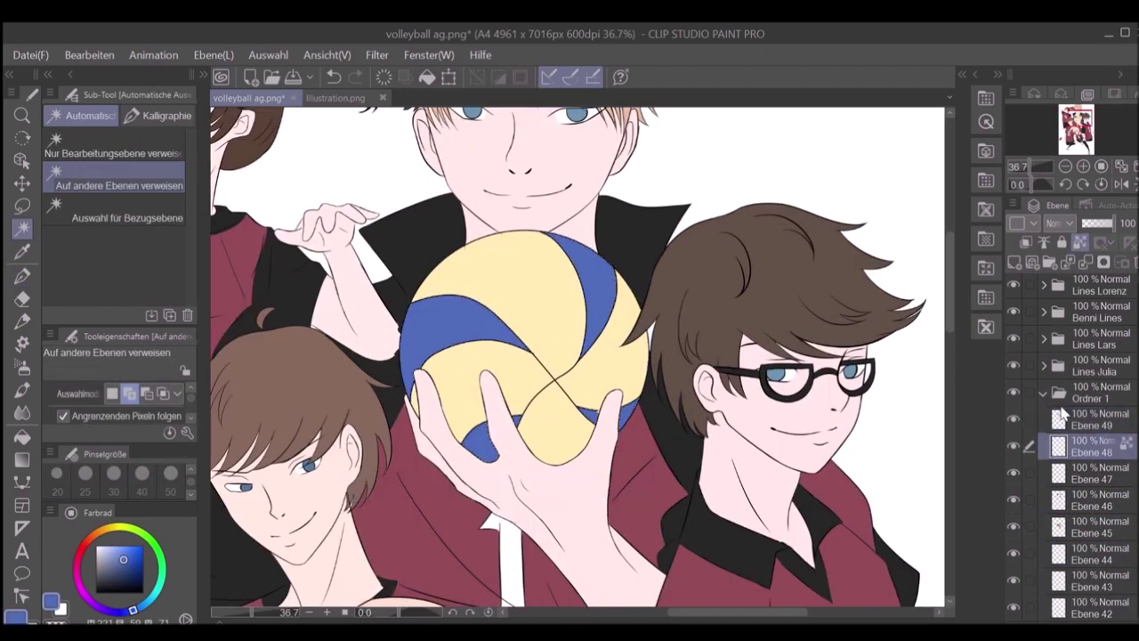
Step: Repaint the volleyball's yellow panels in a stronger yellow on their transparency-locked layer
{"action": "key", "text": "alt+bracketleft"}
{"action": "key", "text": "p"}
{"action": "left_click", "coordinate": [541, 407], "text": "alt"}
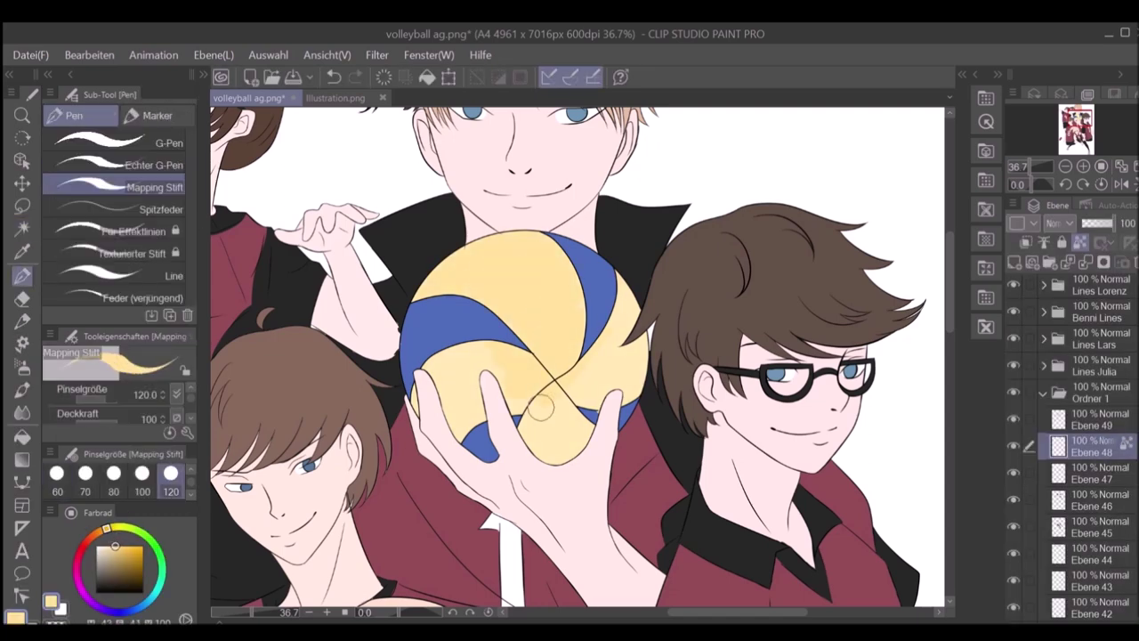
{"action": "key", "text": "ctrl+0"}
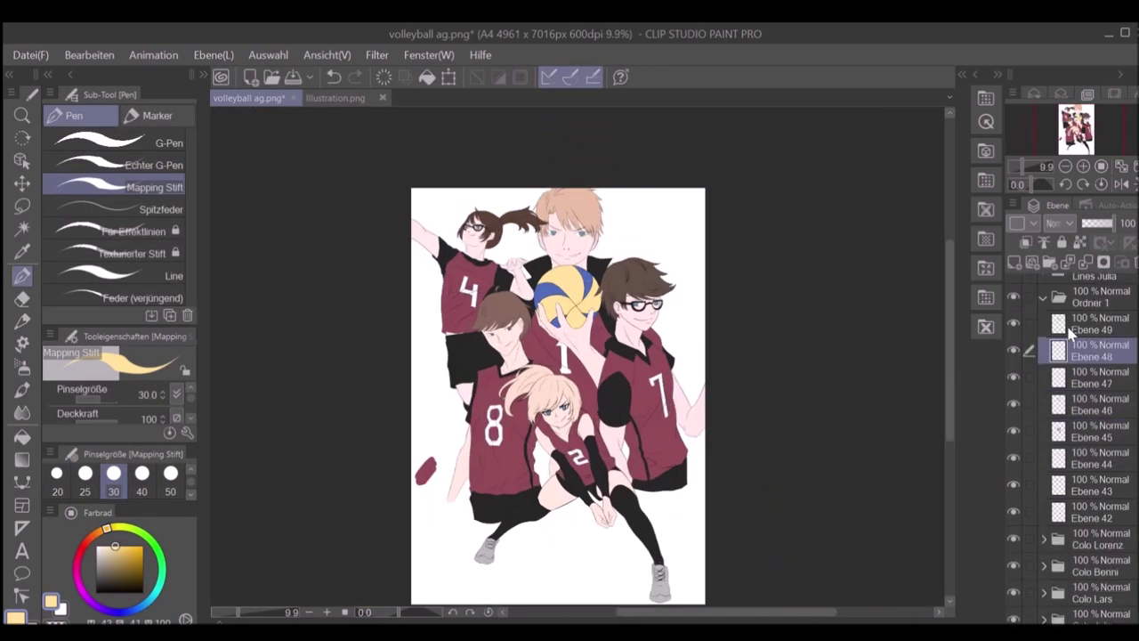
{"action": "left_click", "coordinate": [1094, 449]}
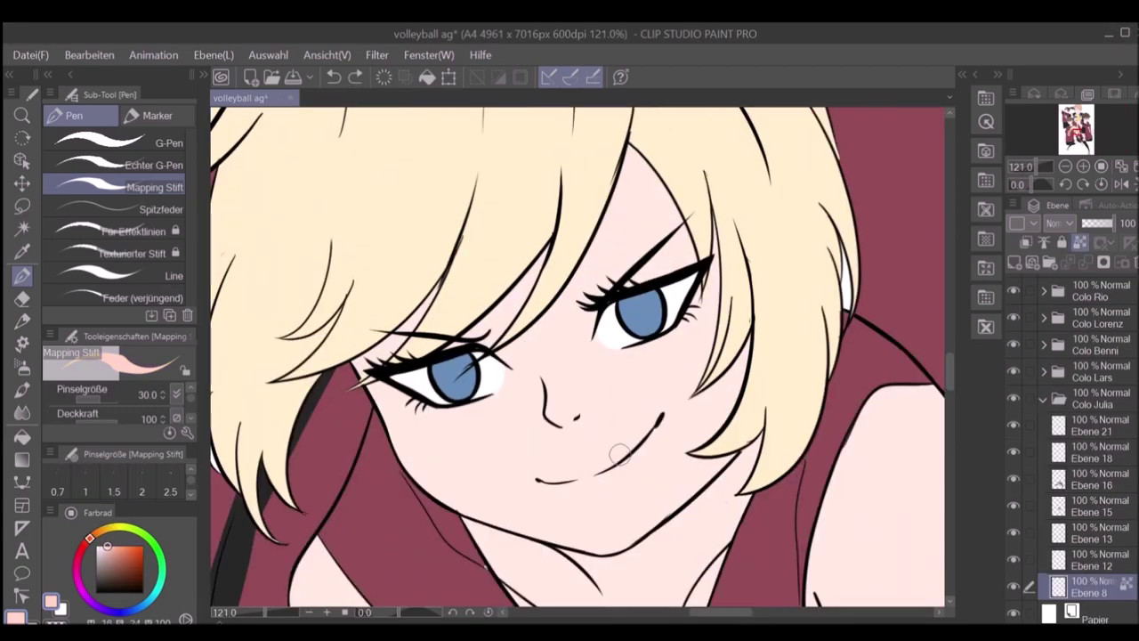
Step: Paint darker pink shadows on the number 2 player's face along the bangs and side hair with the size 30 Mapping pen
{"action": "scroll", "coordinate": [620, 454], "scroll_direction": "down", "scroll_amount": 3}
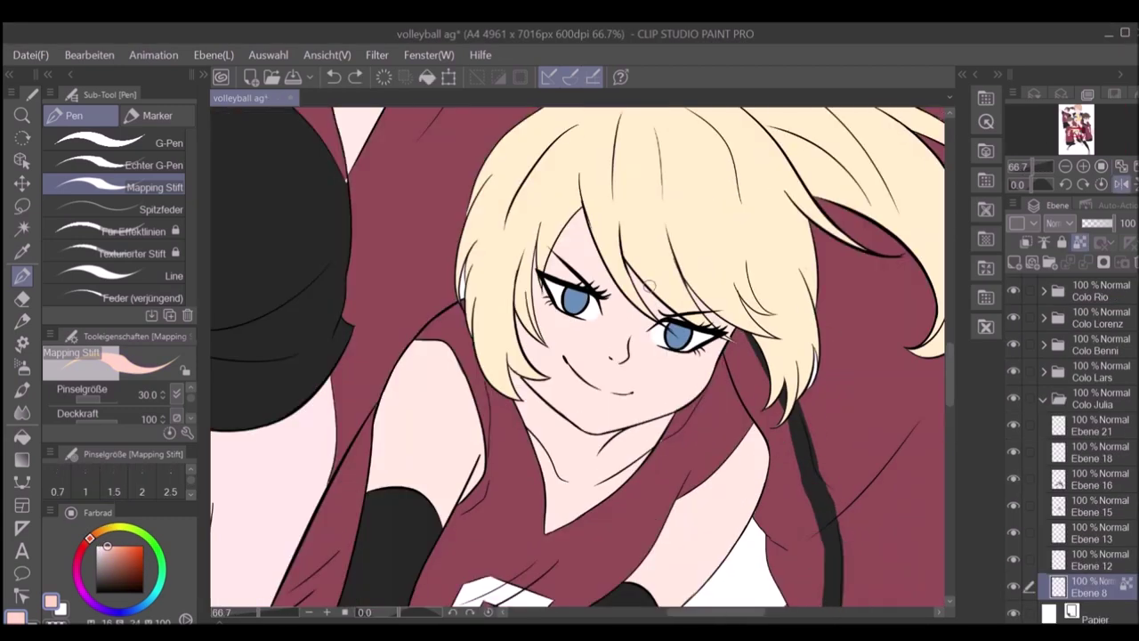
{"action": "left_click_drag", "start_coordinate": [543, 392], "coordinate": [527, 374]}
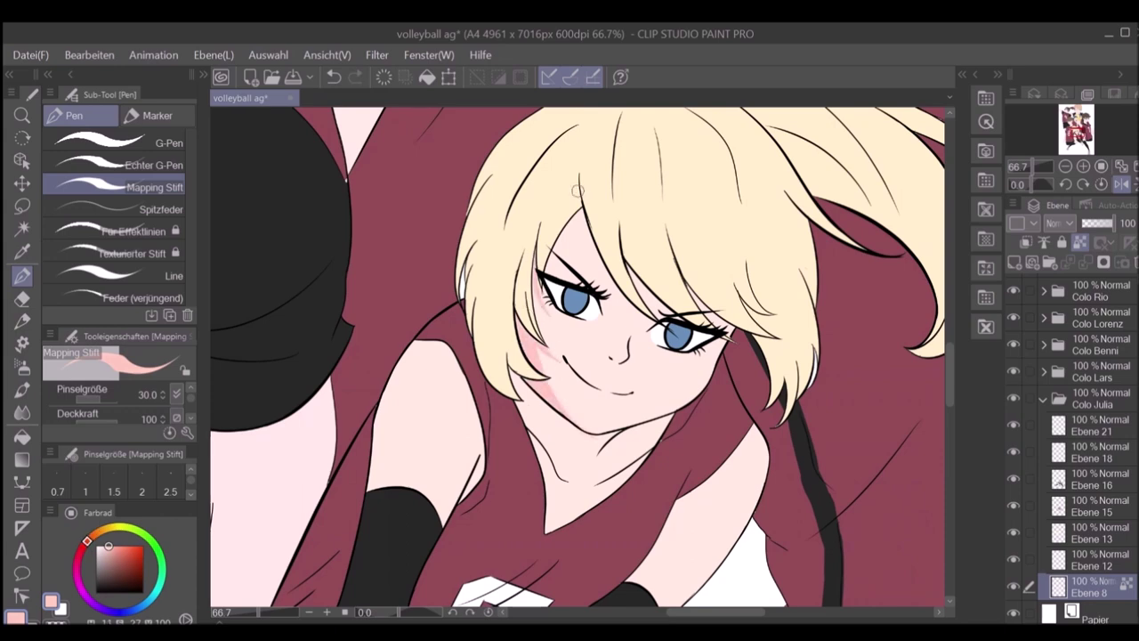
{"action": "left_click_drag", "start_coordinate": [578, 214], "coordinate": [644, 270]}
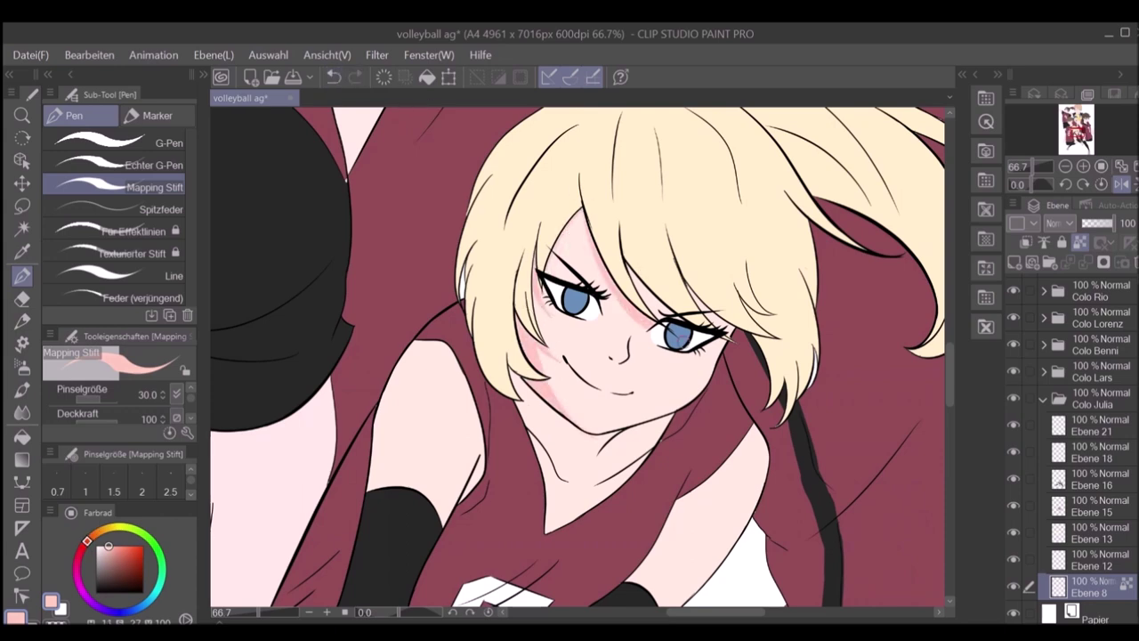
{"action": "key", "text": "h"}
{"action": "key", "text": "ctrl+z"}
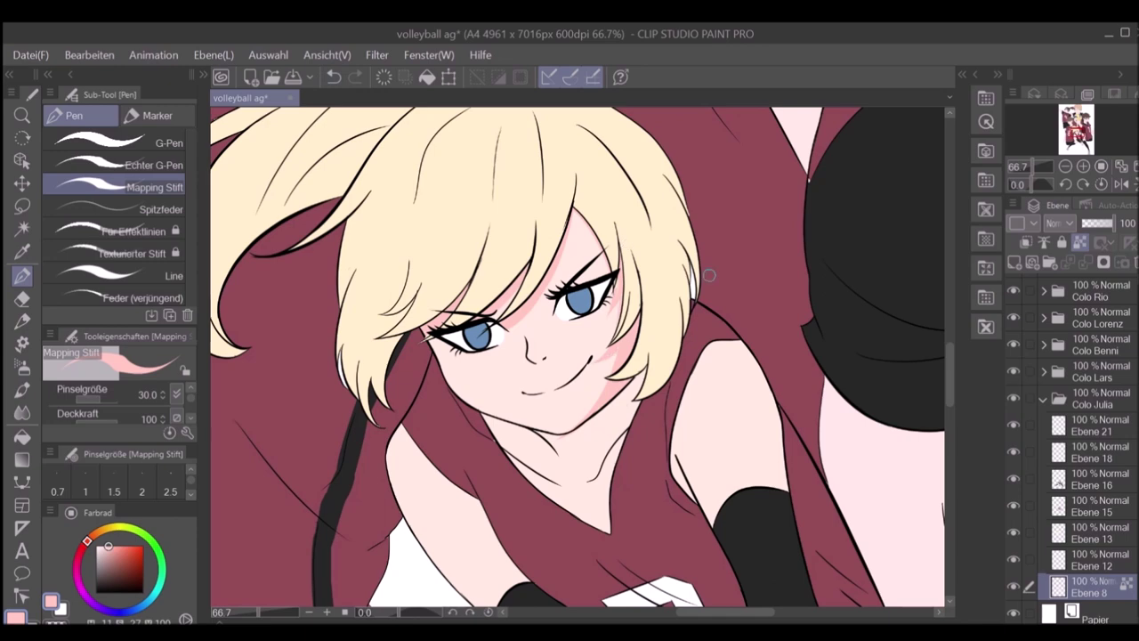
Step: Shade the underside and bridge of the number 2 player's nose in darker pink with the Mapping pen
{"action": "left_click", "coordinate": [638, 234], "text": "alt"}
{"action": "left_click", "coordinate": [539, 359], "text": "alt"}
{"action": "scroll", "coordinate": [532, 361], "scroll_direction": "down", "scroll_amount": 2}
{"action": "scroll", "coordinate": [532, 360], "scroll_direction": "up", "scroll_amount": 6}
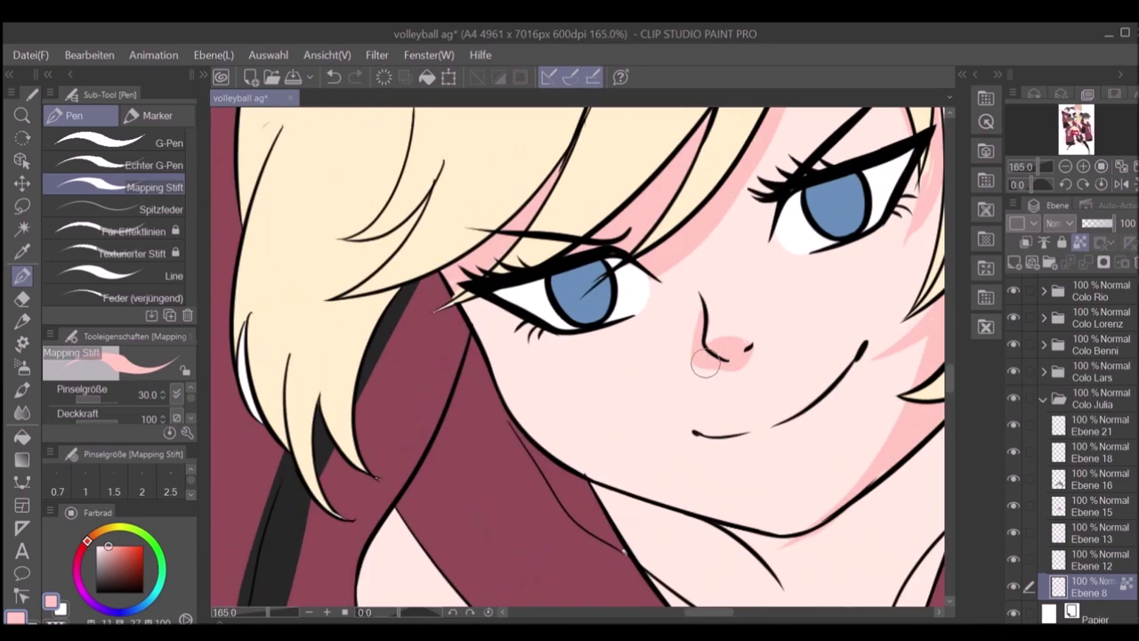
{"action": "key", "text": "bracketleft"}
{"action": "key", "text": "bracketleft"}
{"action": "key", "text": "bracketleft"}
{"action": "key", "text": "bracketleft"}
{"action": "key", "text": "bracketleft"}
{"action": "key", "text": "bracketleft"}
{"action": "key", "text": "bracketleft"}
{"action": "key", "text": "bracketleft"}
{"action": "scroll", "coordinate": [717, 261], "scroll_direction": "down", "scroll_amount": 4}
Step: Shade the outer cheek and the area below the mouth in pink, and soften the face shadows with the blur tool at size 300
{"action": "key", "text": "bracketright"}
{"action": "key", "text": "bracketright"}
{"action": "key", "text": "bracketright"}
{"action": "key", "text": "bracketright"}
{"action": "key", "text": "bracketright"}
{"action": "key", "text": "bracketright"}
{"action": "key", "text": "bracketright"}
{"action": "key", "text": "bracketright"}
{"action": "key", "text": "bracketright"}
{"action": "key", "text": "bracketright"}
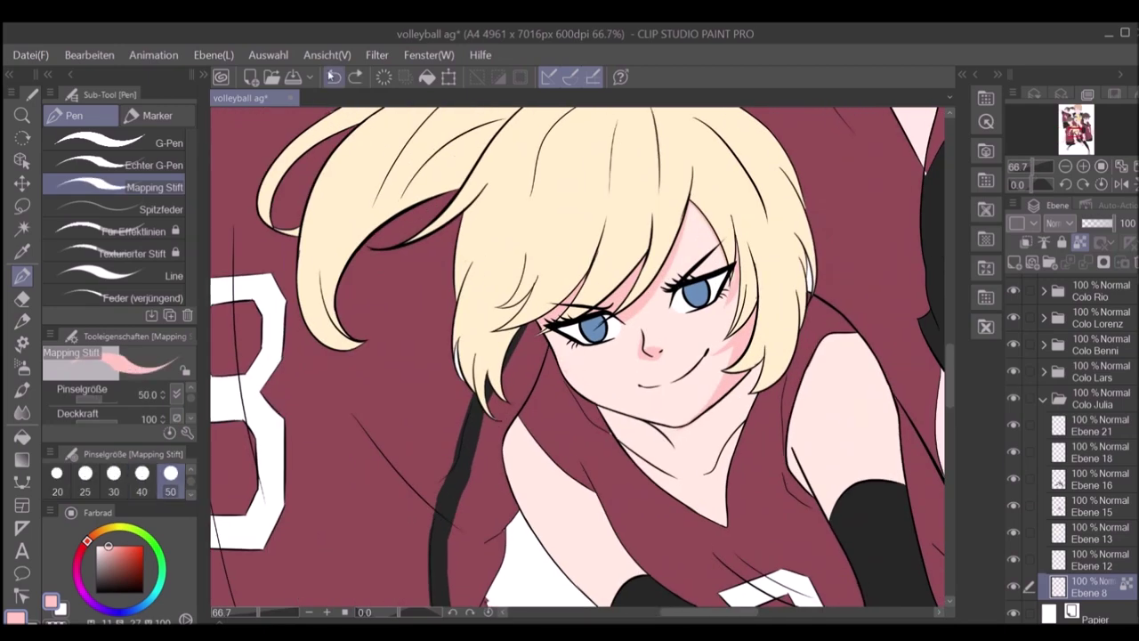
{"action": "left_click", "coordinate": [18, 363]}
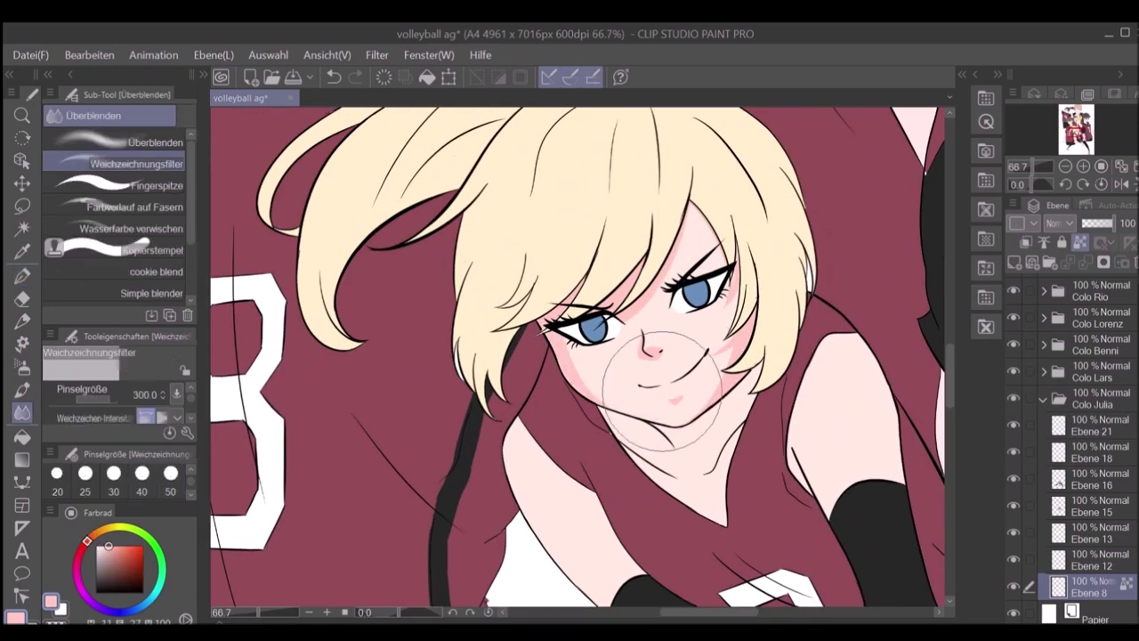
Step: Add thin white highlights to the number 2 player's nose and jawline with the Mapping pen at size 12
{"action": "key", "text": "p"}
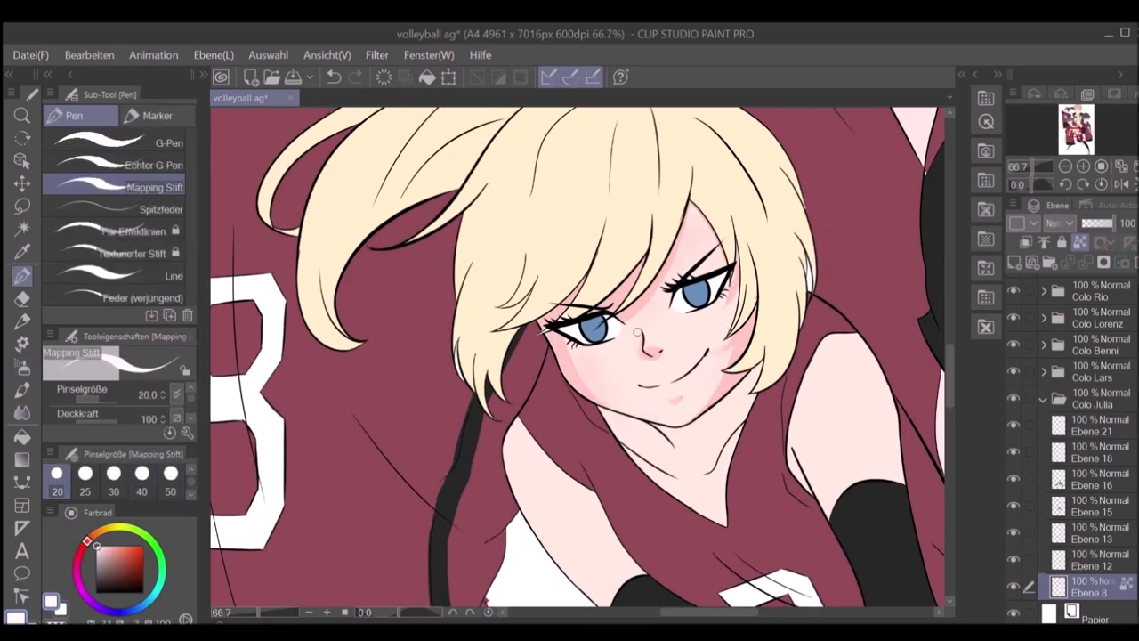
{"action": "left_click", "coordinate": [1083, 184]}
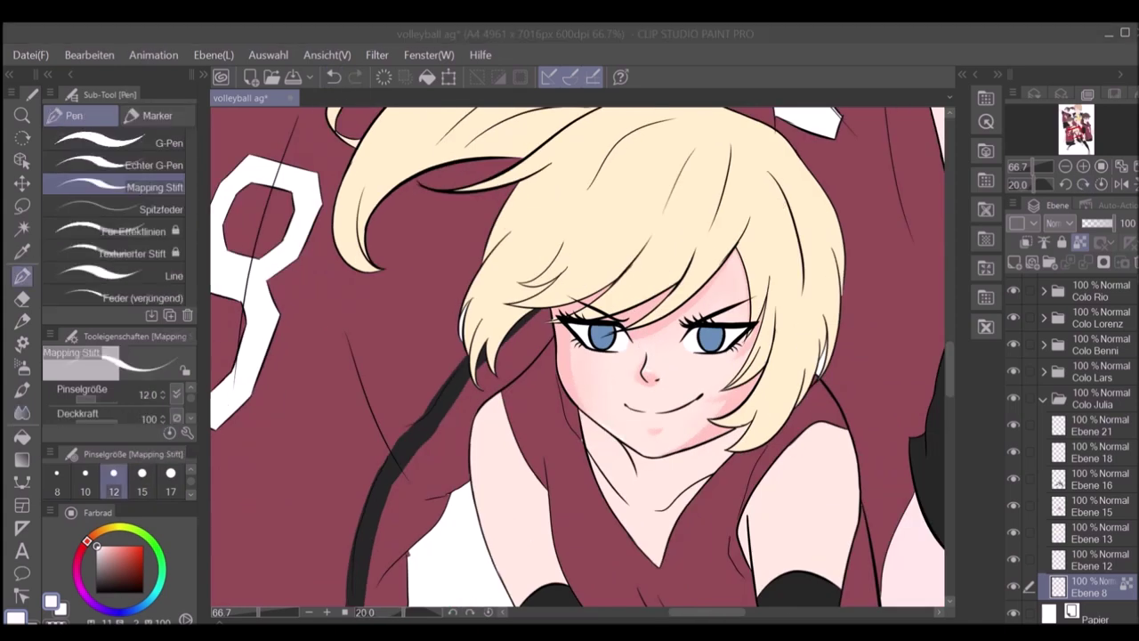
{"action": "scroll", "coordinate": [808, 410], "scroll_direction": "up", "scroll_amount": 3}
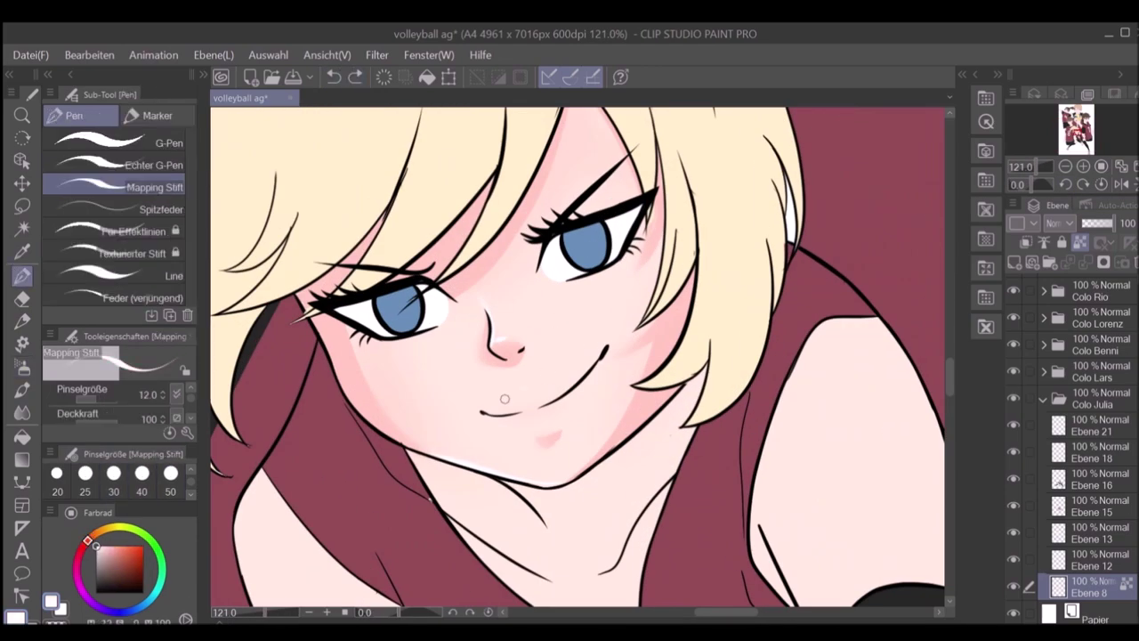
Step: Tint the lips pink with the soft airbrush at size 30 and add small white highlights with the size 12 pen
{"action": "key", "text": "b"}
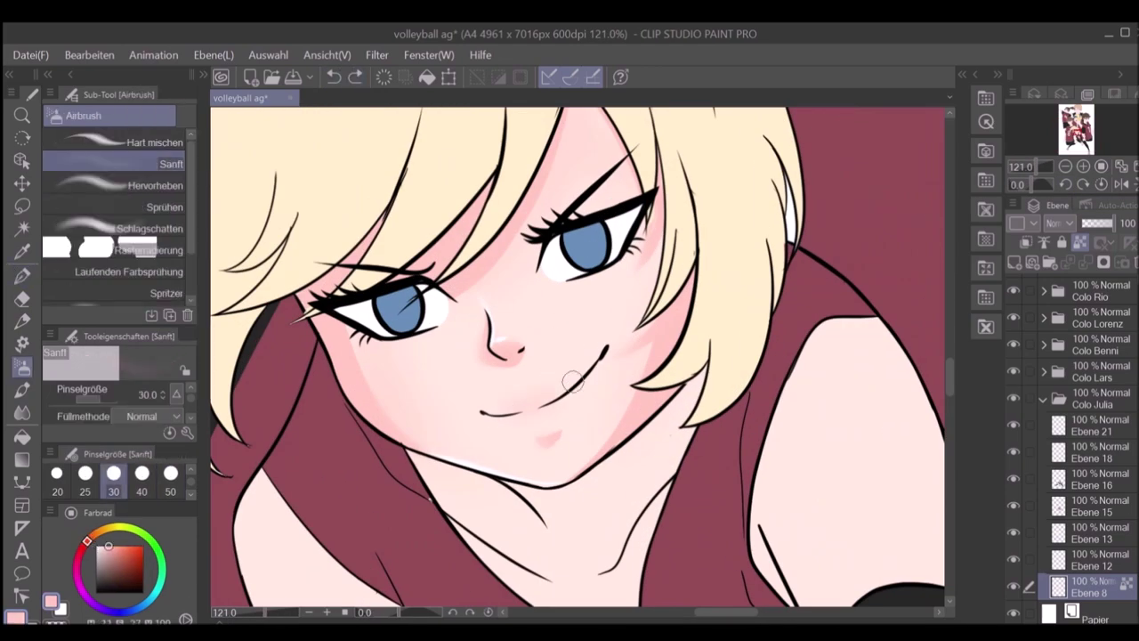
{"action": "scroll", "coordinate": [588, 362], "scroll_direction": "up", "scroll_amount": 1}
{"action": "key", "text": "x"}
{"action": "key", "text": "p"}
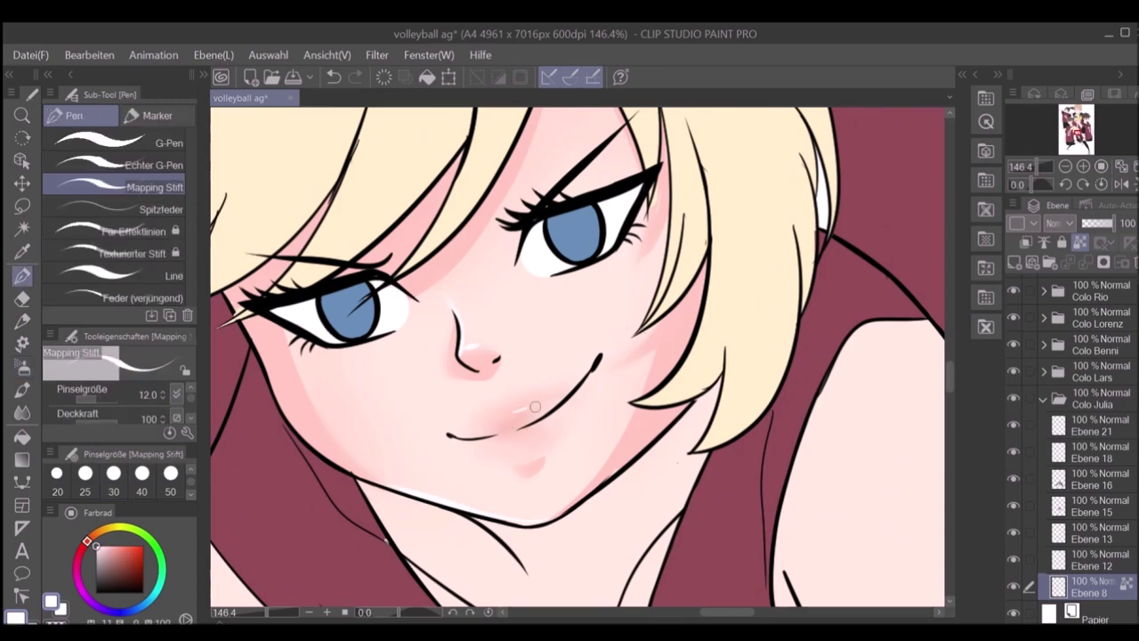
{"action": "scroll", "coordinate": [578, 380], "scroll_direction": "down", "scroll_amount": 3}
{"action": "scroll", "coordinate": [578, 379], "scroll_direction": "up", "scroll_amount": 2}
Step: Paint pink shadows on the number 2 player's neck, chest and upper arms with the Mapping pen
{"action": "left_click", "coordinate": [141, 472]}
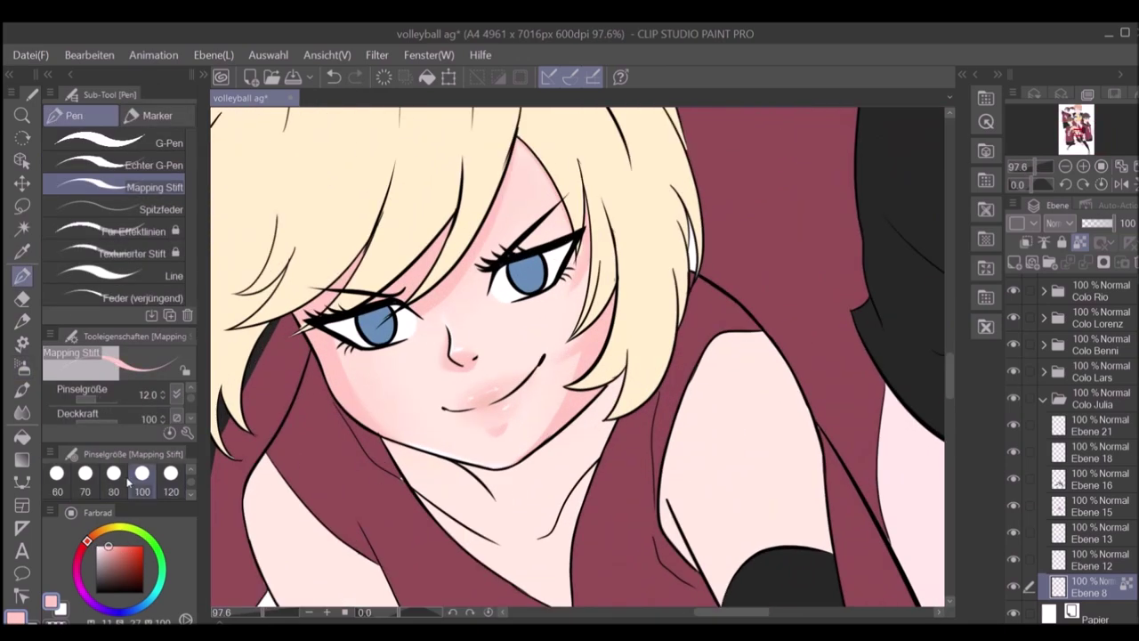
{"action": "left_click", "coordinate": [534, 418], "text": "alt"}
{"action": "mouse_move", "coordinate": [499, 480]}
{"action": "left_mouse_down"}
{"action": "mouse_move", "coordinate": [607, 381]}
{"action": "mouse_move", "coordinate": [620, 385]}
{"action": "mouse_move", "coordinate": [483, 473]}
{"action": "mouse_move", "coordinate": [557, 438]}
{"action": "mouse_move", "coordinate": [595, 470]}
{"action": "mouse_move", "coordinate": [560, 521]}
{"action": "mouse_move", "coordinate": [411, 470]}
{"action": "left_mouse_up"}
{"action": "scroll", "coordinate": [448, 517], "scroll_direction": "down", "scroll_amount": 3}
{"action": "scroll", "coordinate": [576, 343], "scroll_direction": "up", "scroll_amount": 1}
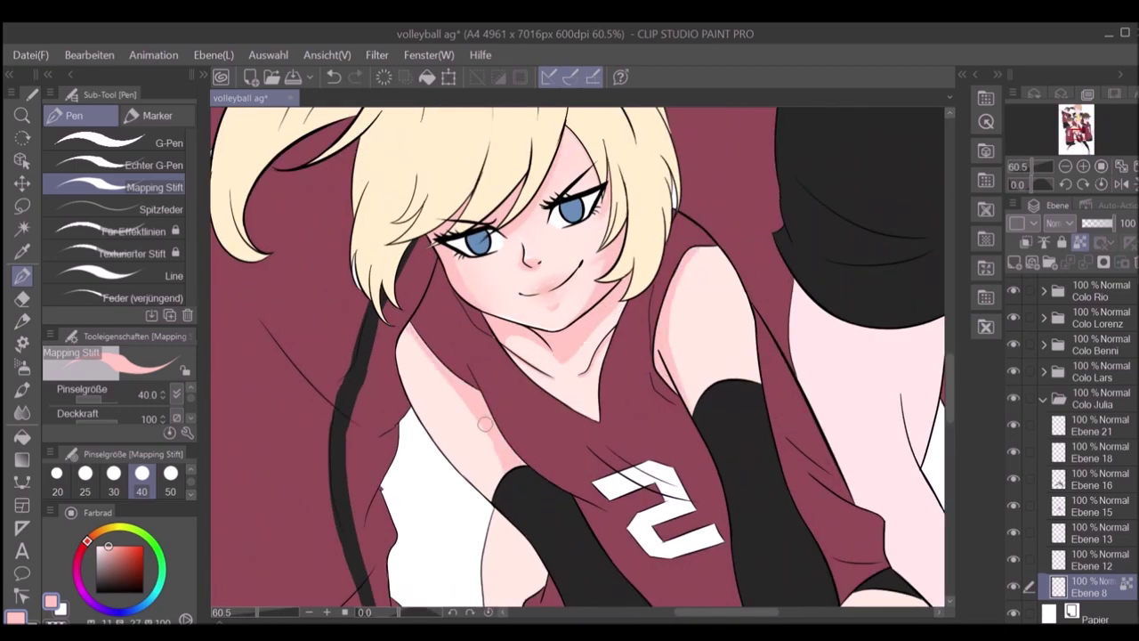
{"action": "scroll", "coordinate": [654, 352], "scroll_direction": "down", "scroll_amount": 2}
{"action": "scroll", "coordinate": [591, 342], "scroll_direction": "up", "scroll_amount": 3}
Step: Add white highlights to the neck and shoulders with the size 20 pen, and soften the skin shadows with the blur tool at size 120
{"action": "left_click", "coordinate": [24, 342]}
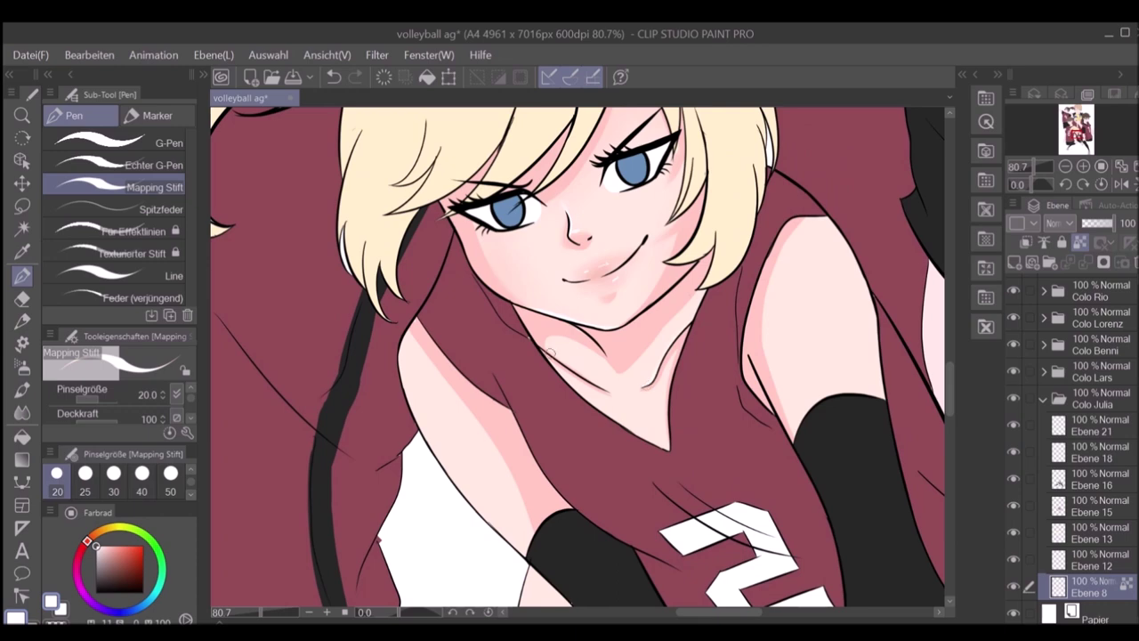
{"action": "key", "text": "j"}
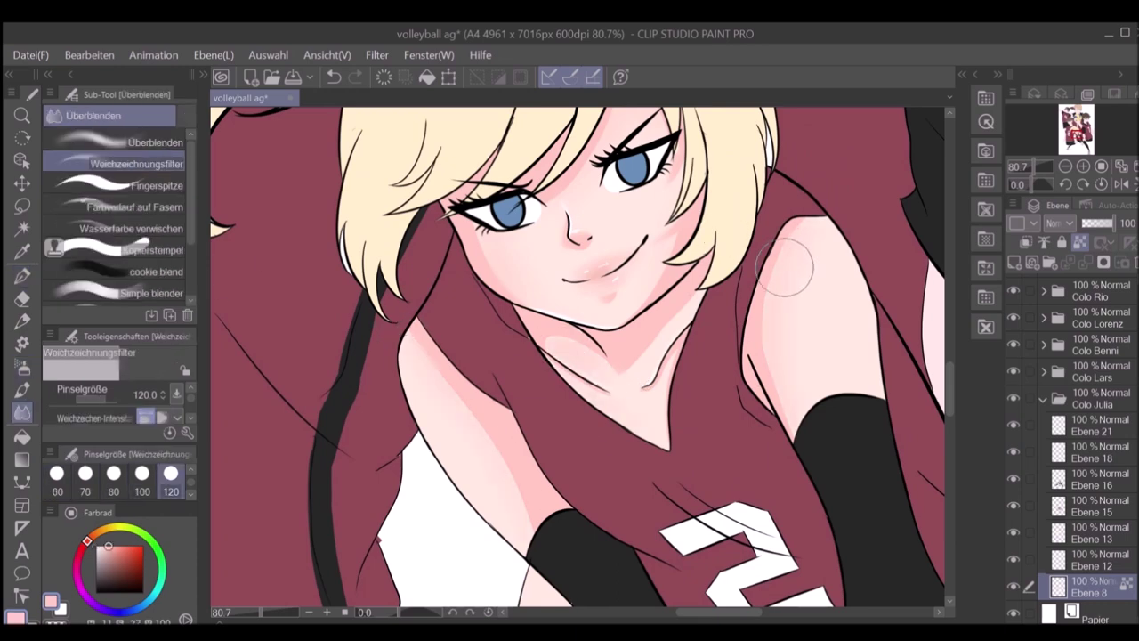
{"action": "scroll", "coordinate": [683, 305], "scroll_direction": "down", "scroll_amount": 2}
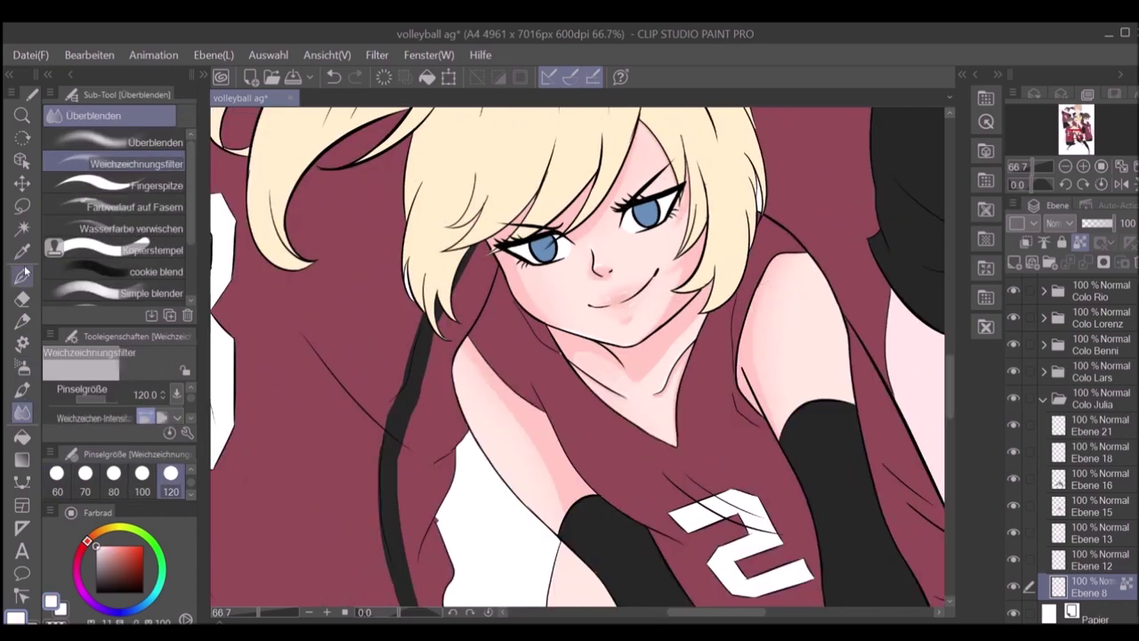
Step: Paint pink shadows on the number 2 player's thighs and hands with the Mapping pen at sizes 120 and 60
{"action": "key", "text": "p"}
{"action": "scroll", "coordinate": [446, 146], "scroll_direction": "down", "scroll_amount": 3}
{"action": "left_click_drag", "start_coordinate": [569, 356], "coordinate": [574, 279]}
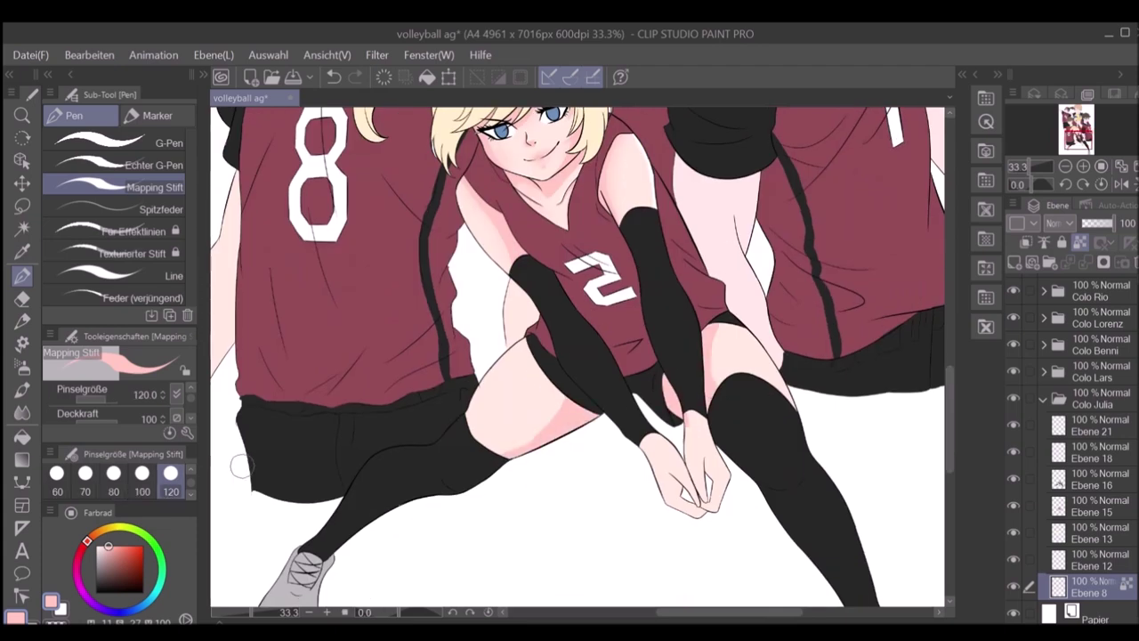
{"action": "left_click", "coordinate": [85, 473]}
{"action": "key", "text": "bracketleft"}
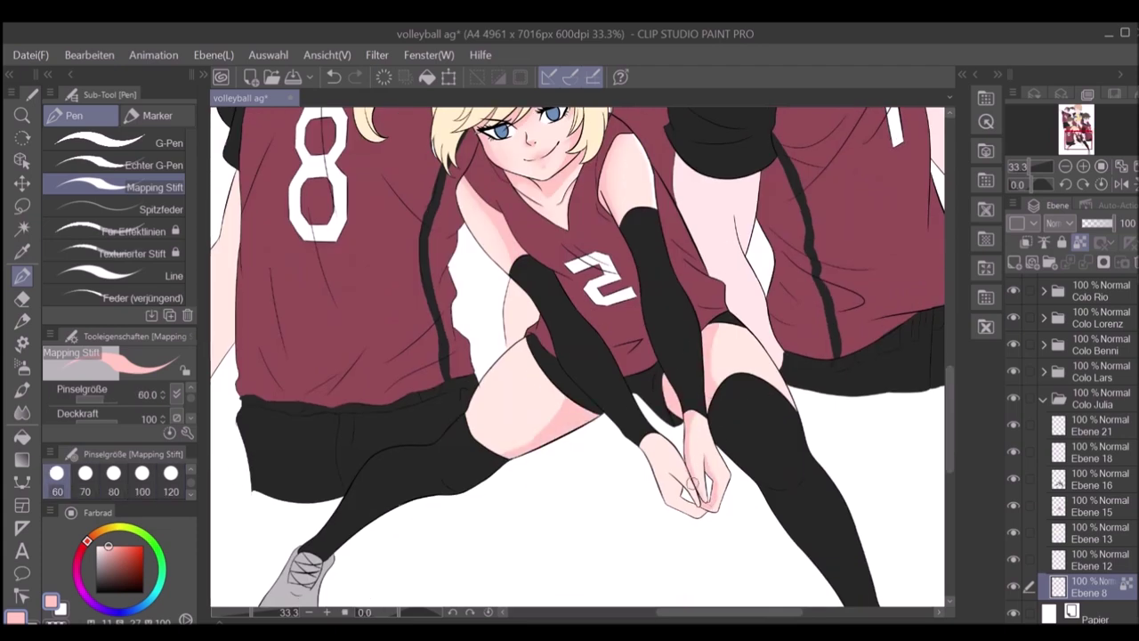
{"action": "scroll", "coordinate": [694, 445], "scroll_direction": "up", "scroll_amount": 1}
Step: Soften the leg and hand shadows with the size 120 blur tool and deepen the thighs in pink with the soft airbrush at size 200
{"action": "key", "text": "x"}
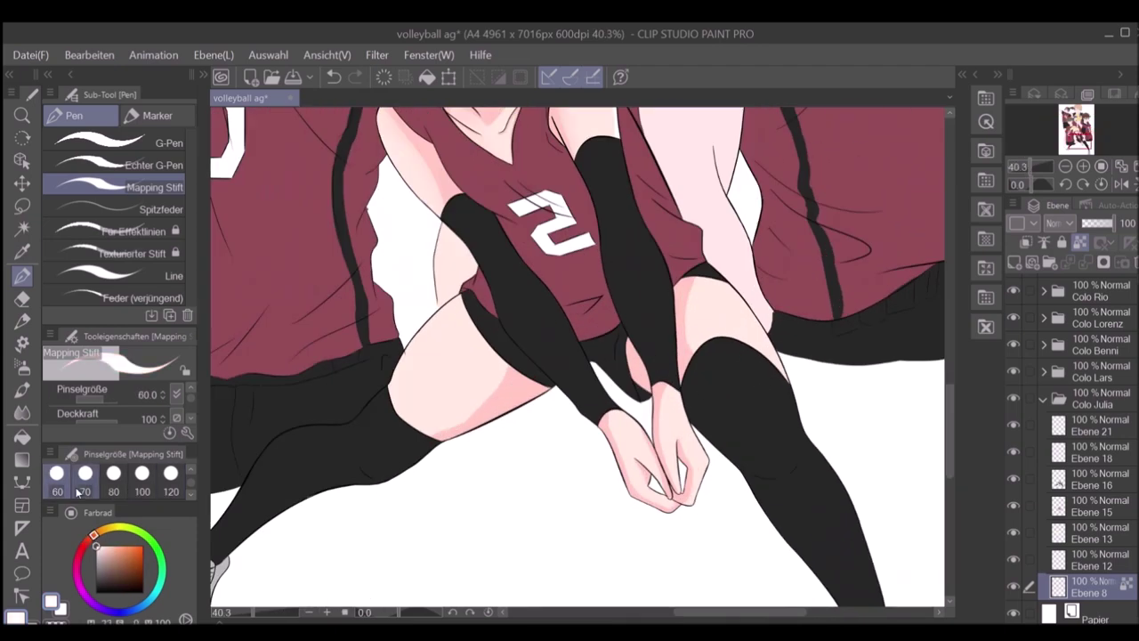
{"action": "key", "text": "b"}
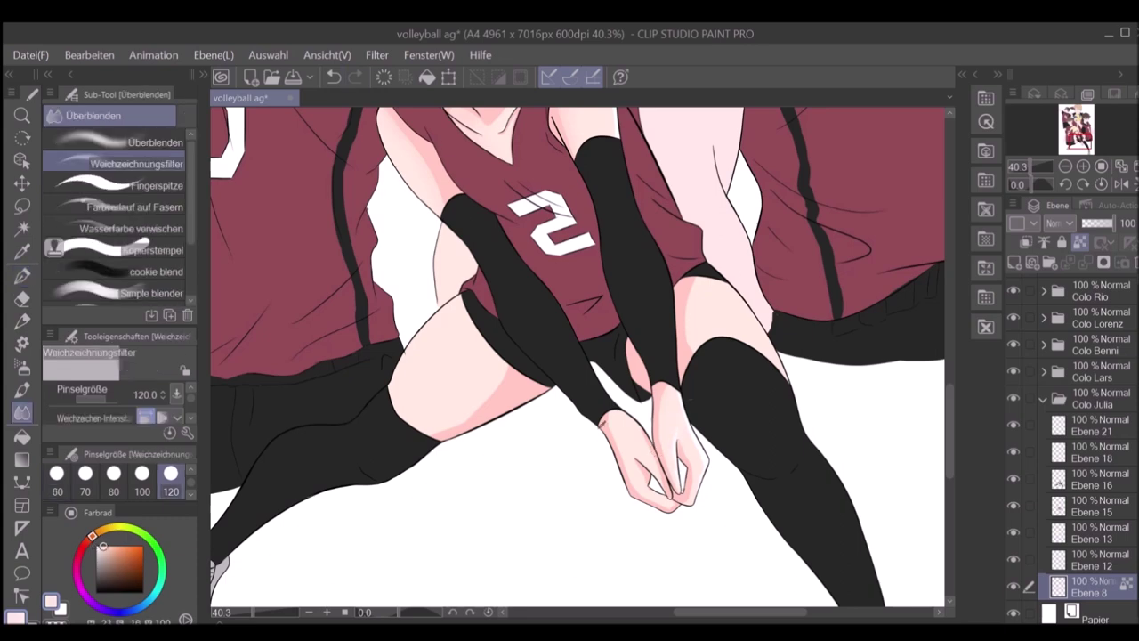
{"action": "key", "text": "x"}
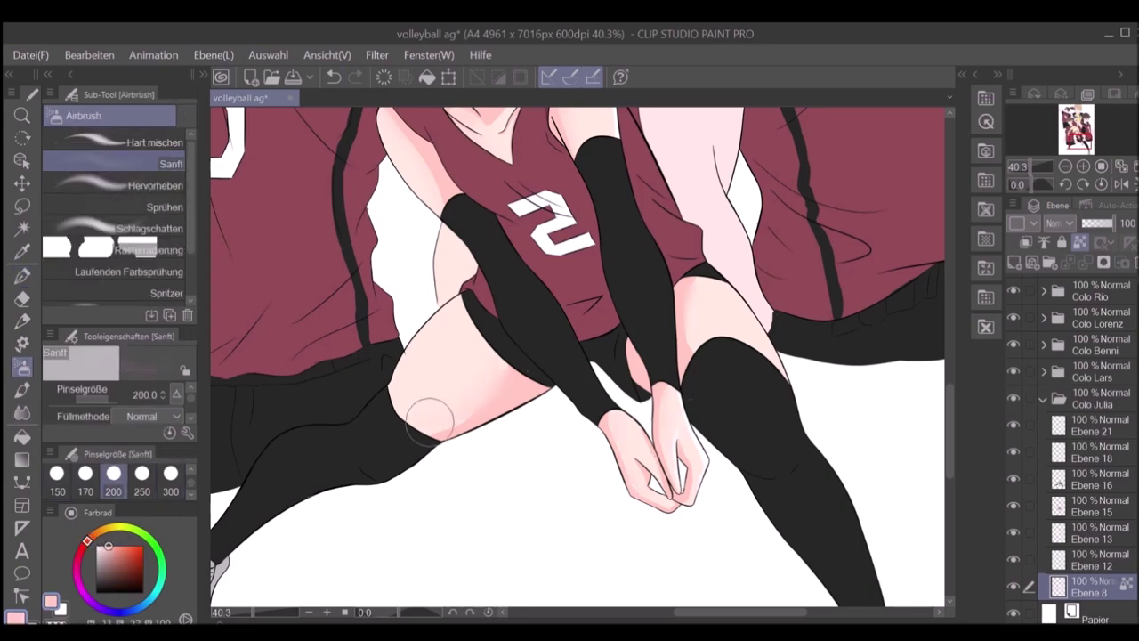
{"action": "key", "text": "p"}
{"action": "scroll", "coordinate": [508, 310], "scroll_direction": "down", "scroll_amount": 4}
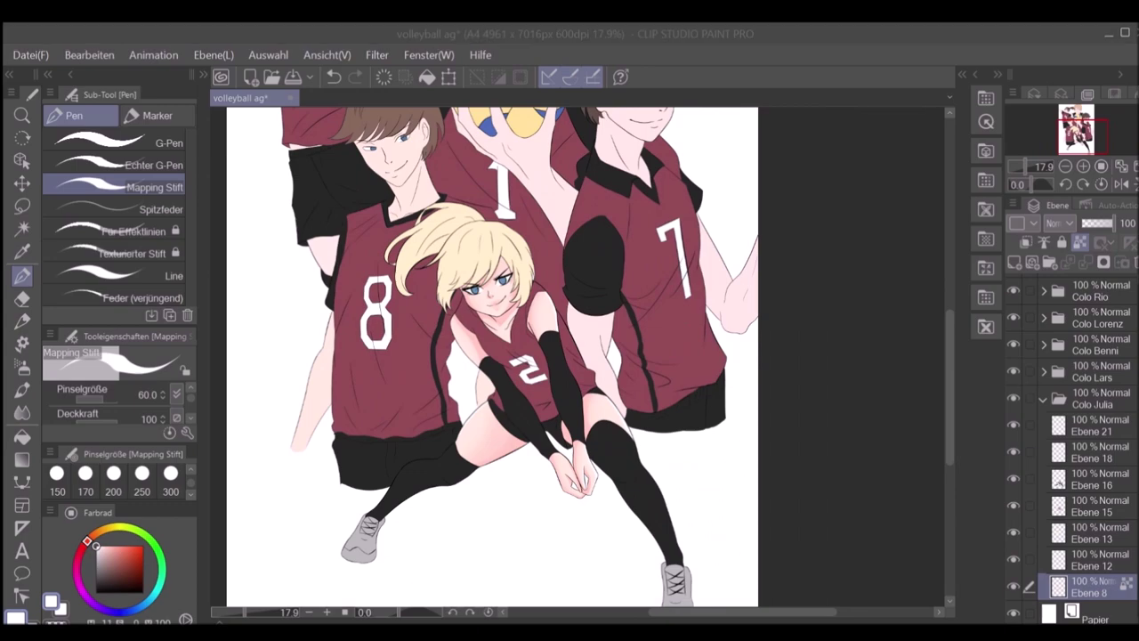
{"action": "scroll", "coordinate": [508, 356], "scroll_direction": "up", "scroll_amount": 3}
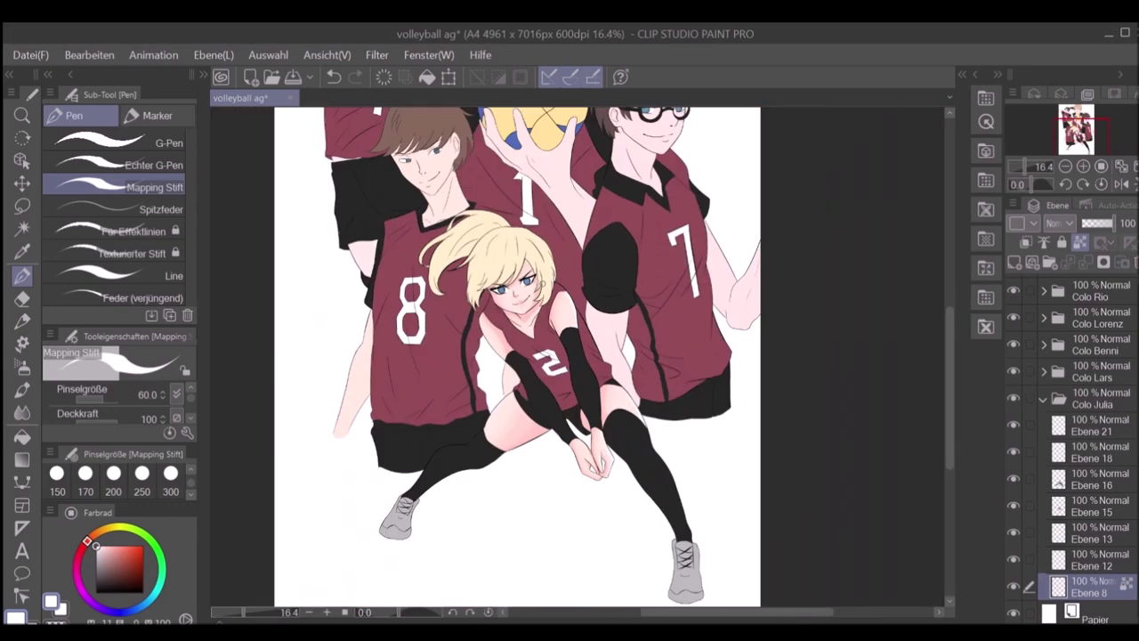
Step: Select both irises on the eye color layer and darken their upper parts in deep blue with the soft airbrush at size 60
{"action": "left_click", "coordinate": [1095, 559]}
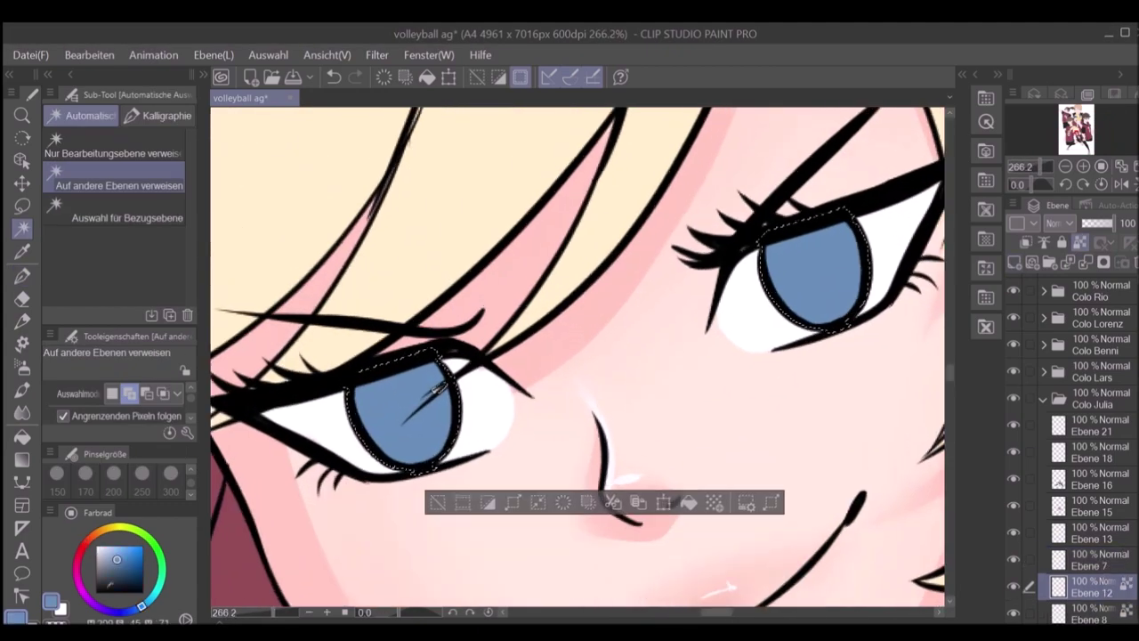
{"action": "key", "text": "b"}
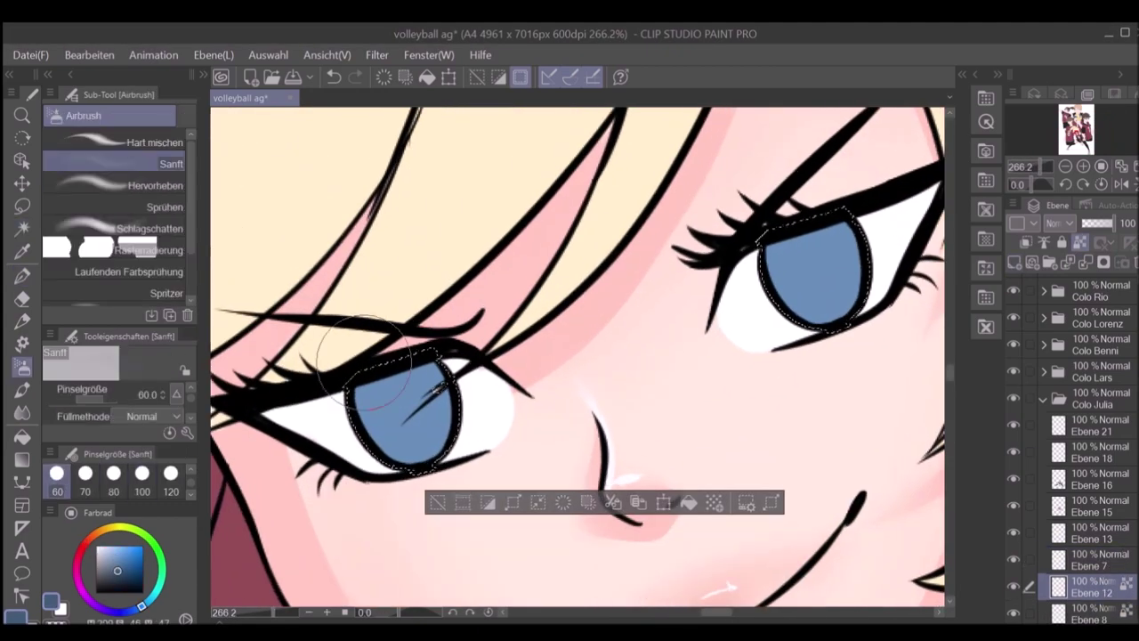
{"action": "left_click_drag", "start_coordinate": [329, 414], "coordinate": [440, 392]}
{"action": "left_click_drag", "start_coordinate": [801, 231], "coordinate": [837, 294]}
{"action": "left_click_drag", "start_coordinate": [436, 401], "coordinate": [436, 449]}
Step: Paint bright blue crescents in the lower part of both irises on the layer above the iris color
{"action": "left_click", "coordinate": [1095, 559]}
{"action": "key", "text": "p"}
{"action": "left_click_drag", "start_coordinate": [792, 303], "coordinate": [854, 298]}
{"action": "key", "text": "b"}
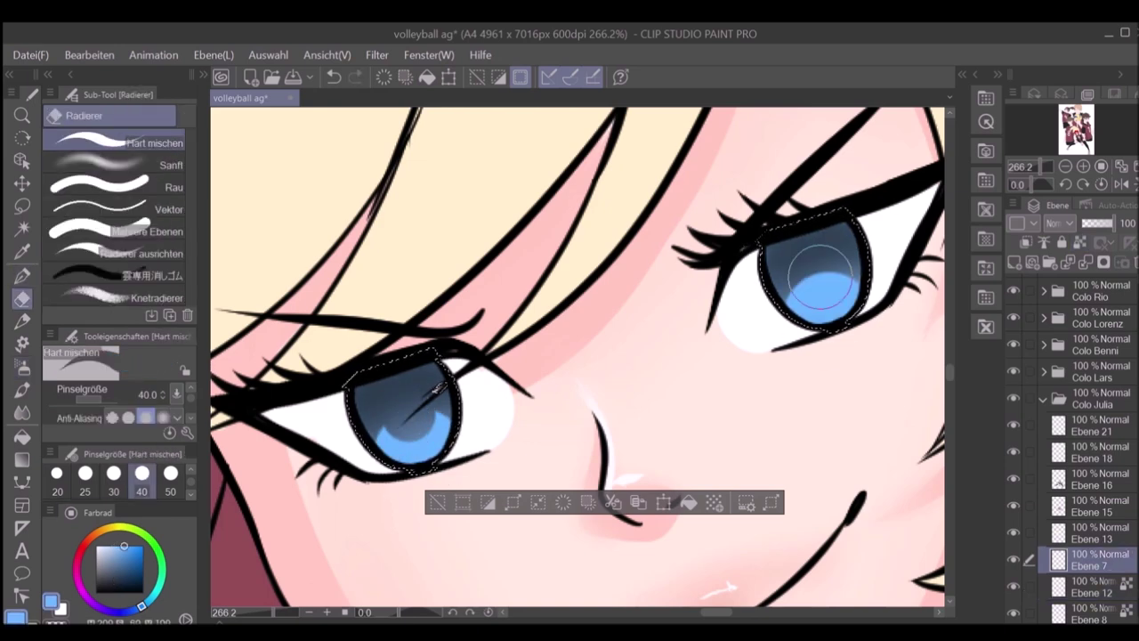
Step: Dot small bright blue reflections along the sides of both irises with the size 8 Mapping pen
{"action": "key", "text": "p"}
{"action": "scroll", "coordinate": [58, 480], "scroll_direction": "up", "scroll_amount": 3}
{"action": "left_click", "coordinate": [57, 476]}
{"action": "left_click", "coordinate": [787, 289]}
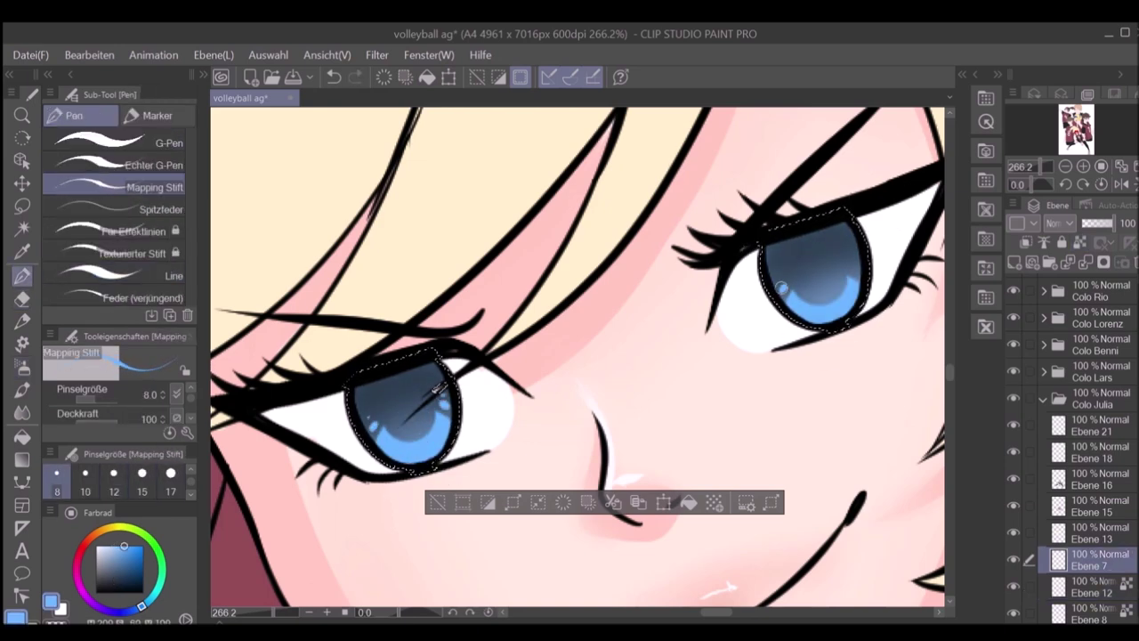
{"action": "left_click", "coordinate": [857, 267]}
{"action": "key", "text": "ctrl+z"}
Step: Paint dark pupils on the iris color layer and add light blue rings around them on a separate layer at 54% opacity
{"action": "scroll", "coordinate": [406, 401], "scroll_direction": "down", "scroll_amount": 2}
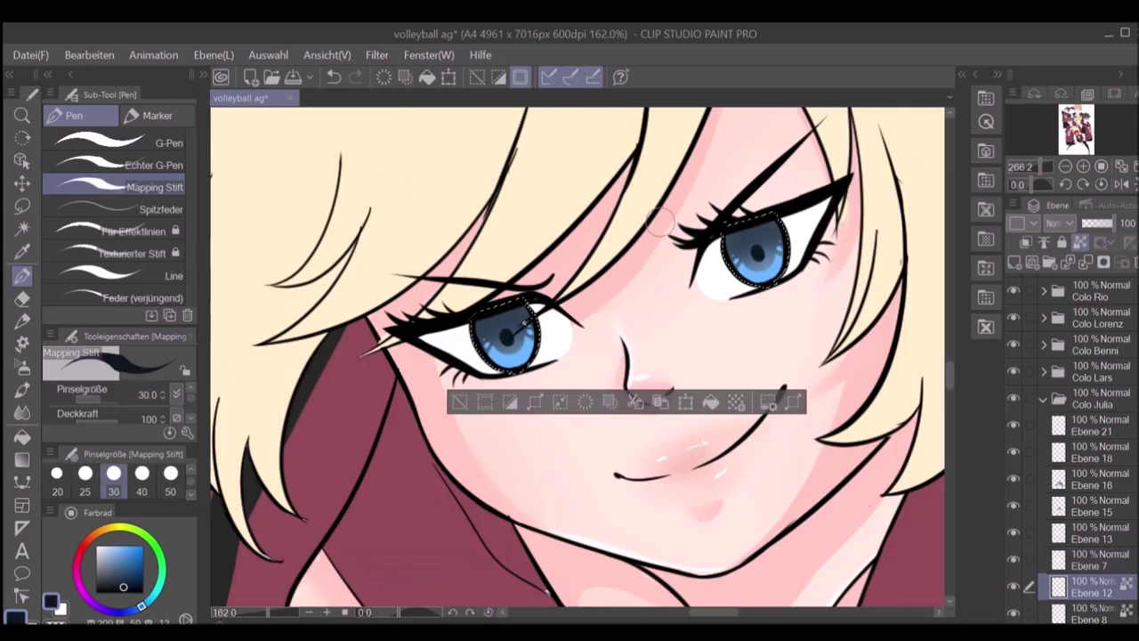
{"action": "key", "text": "ctrl+y"}
{"action": "key", "text": "ctrl+z"}
{"action": "key", "text": "bracketleft"}
{"action": "key", "text": "ctrl+z"}
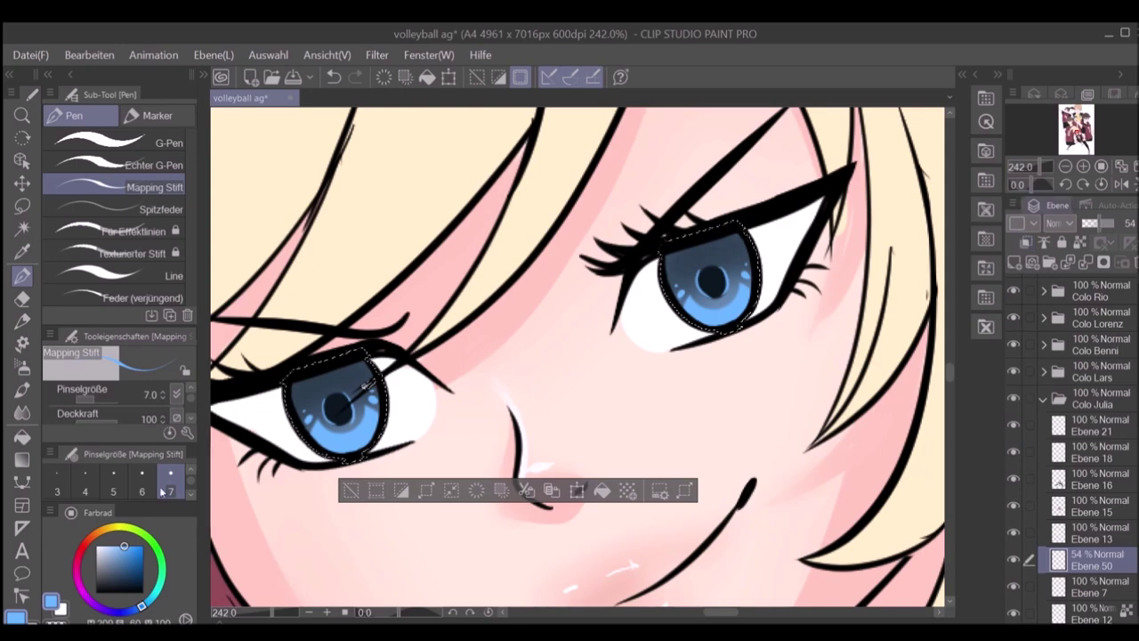
Step: Lower the ring layer to 33% opacity, brighten the irises with the airbrush, and paint white highlights in both eyes
{"action": "key", "text": "b"}
{"action": "key", "text": "ctrl+z"}
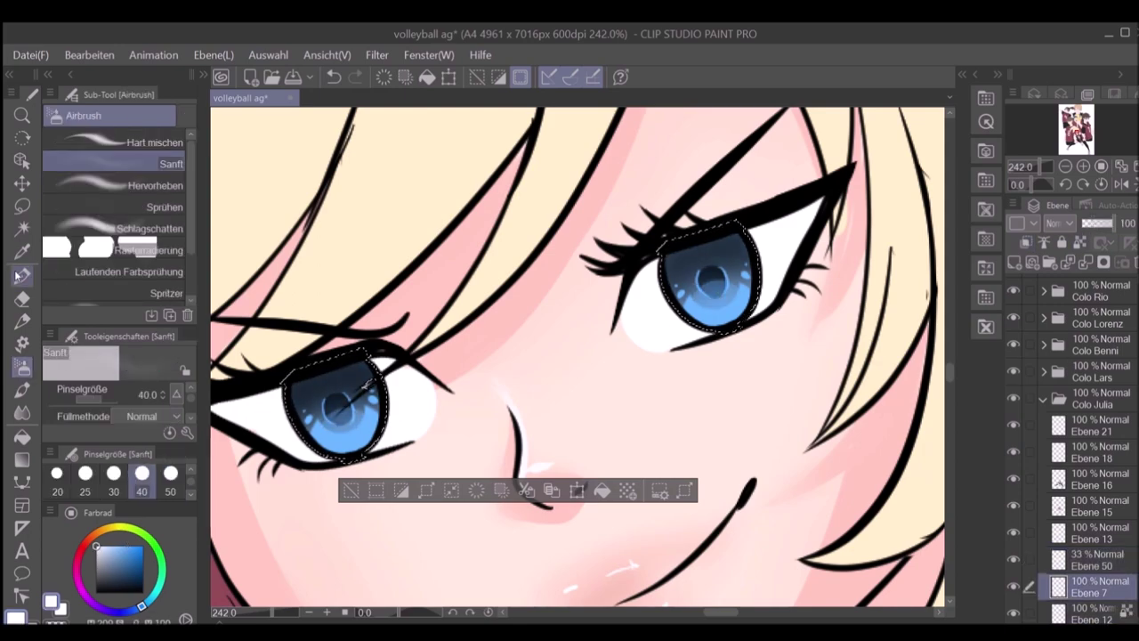
{"action": "key", "text": "p"}
{"action": "left_click", "coordinate": [737, 281], "text": "alt"}
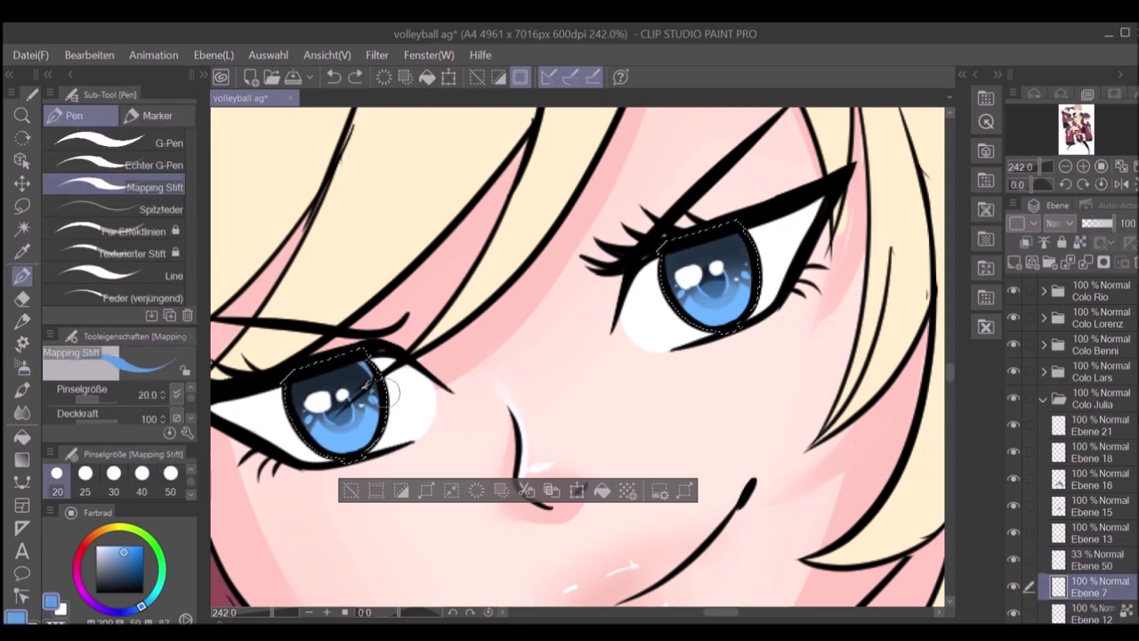
Step: Switch to the number 2 player's hair layer and paint a first dark beige shadow strand in the bangs
{"action": "key", "text": "ctrl+0"}
{"action": "key", "text": "ctrl+alt+0"}
{"action": "scroll", "coordinate": [242, 162], "scroll_direction": "down", "scroll_amount": 3}
{"action": "scroll", "coordinate": [462, 172], "scroll_direction": "up", "scroll_amount": 2}
{"action": "left_click", "coordinate": [463, 172], "text": "ctrl+shift"}
{"action": "left_click", "coordinate": [463, 172], "text": "alt"}
{"action": "key", "text": "h"}
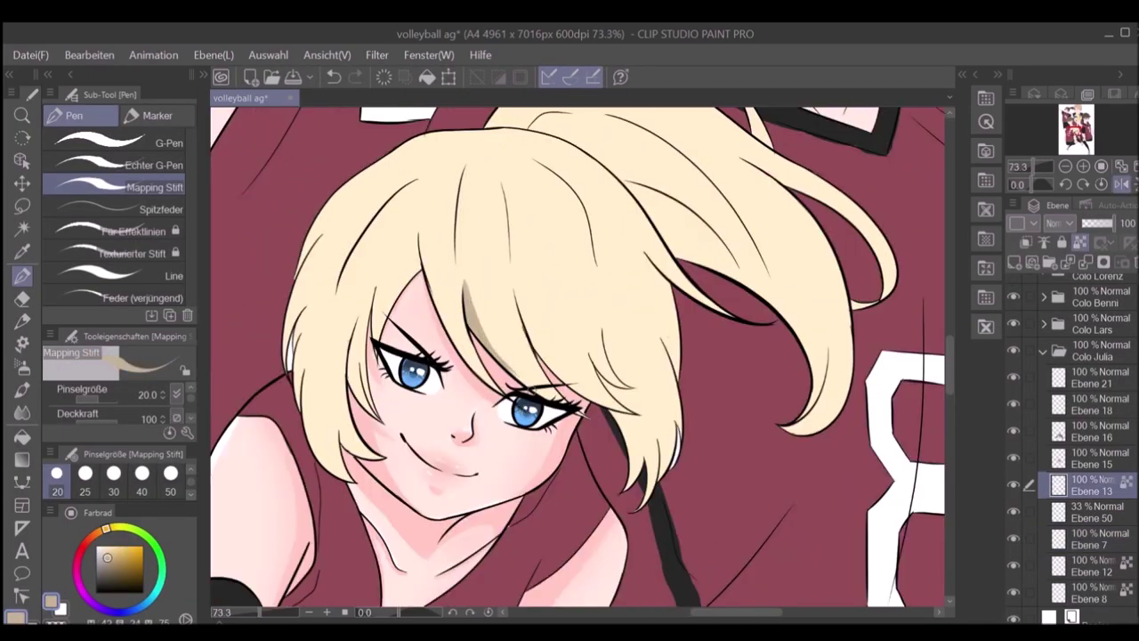
Step: Enlarge the Mapping pen to size 40 and paint dark beige shadows along the bangs' central strands
{"action": "key", "text": "bracketright"}
{"action": "key", "text": "bracketright"}
{"action": "key", "text": "bracketright"}
{"action": "left_click_drag", "start_coordinate": [464, 297], "coordinate": [533, 391]}
{"action": "left_click_drag", "start_coordinate": [463, 165], "coordinate": [468, 299]}
{"action": "left_click_drag", "start_coordinate": [418, 240], "coordinate": [485, 391]}
Step: Paint dark beige shadows along the remaining bangs strands and the crown lines with the size 40 Mapping pen
{"action": "key", "text": "h"}
{"action": "left_click_drag", "start_coordinate": [699, 269], "coordinate": [660, 390]}
{"action": "left_click_drag", "start_coordinate": [656, 178], "coordinate": [615, 356]}
{"action": "key", "text": "h"}
{"action": "left_click_drag", "start_coordinate": [509, 258], "coordinate": [604, 405]}
{"action": "left_click_drag", "start_coordinate": [521, 177], "coordinate": [526, 307]}
{"action": "left_click", "coordinate": [1102, 184]}
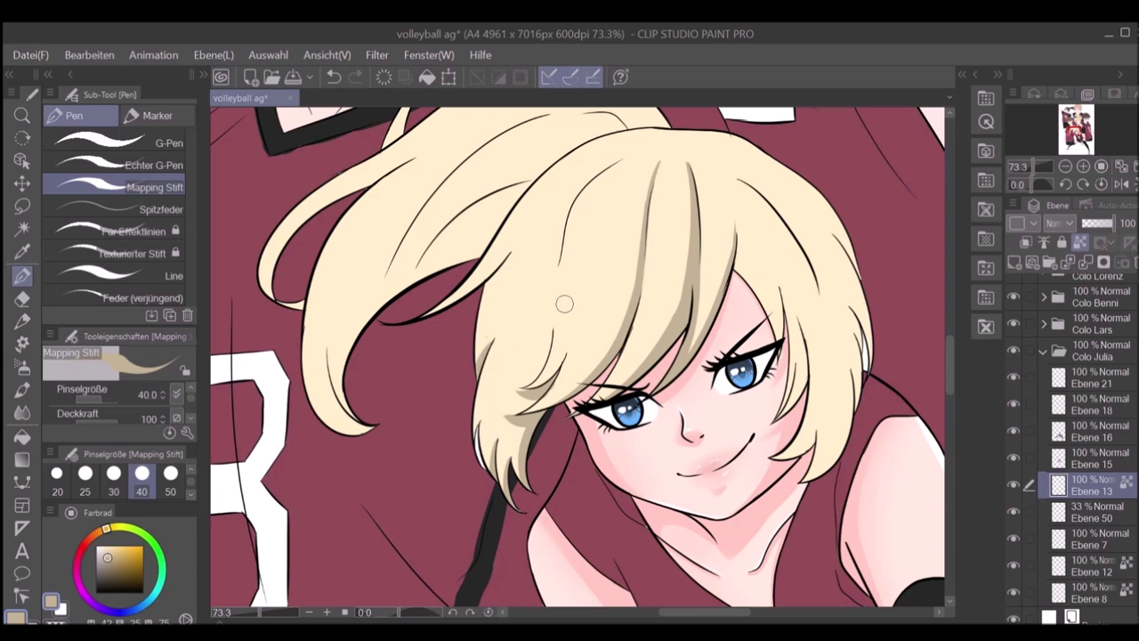
Step: Shade the side locks and the hair framing the face with dark beige strokes along the strand lines
{"action": "left_click_drag", "start_coordinate": [534, 409], "coordinate": [550, 381]}
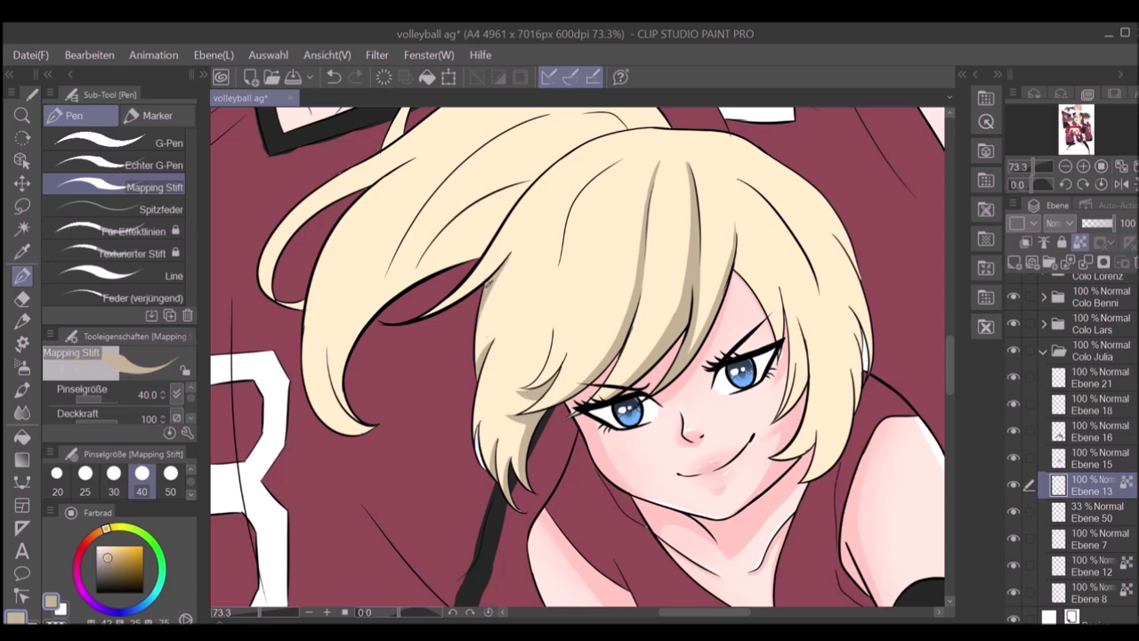
{"action": "left_click_drag", "start_coordinate": [744, 249], "coordinate": [767, 331]}
{"action": "left_click_drag", "start_coordinate": [744, 221], "coordinate": [808, 449]}
{"action": "left_click_drag", "start_coordinate": [807, 374], "coordinate": [819, 463]}
{"action": "left_click_drag", "start_coordinate": [734, 178], "coordinate": [806, 289]}
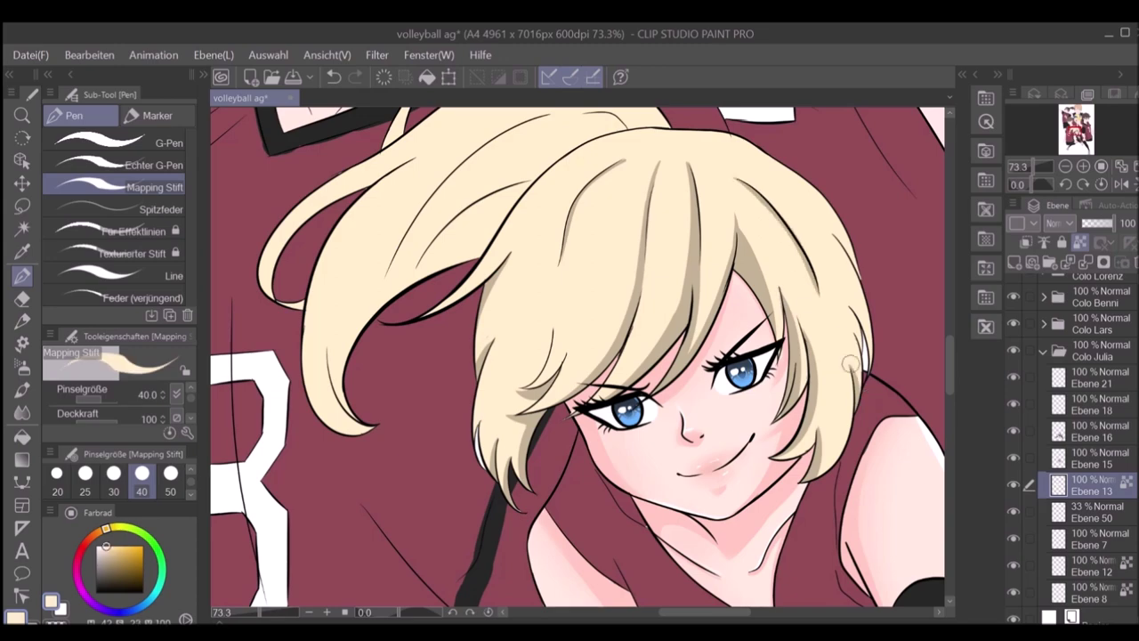
Step: Paint dark beige shadows under the ponytail strands and at its base, and pick the base hair color for refining
{"action": "key", "text": "ctrl+0"}
{"action": "scroll", "coordinate": [776, 317], "scroll_direction": "up", "scroll_amount": 8}
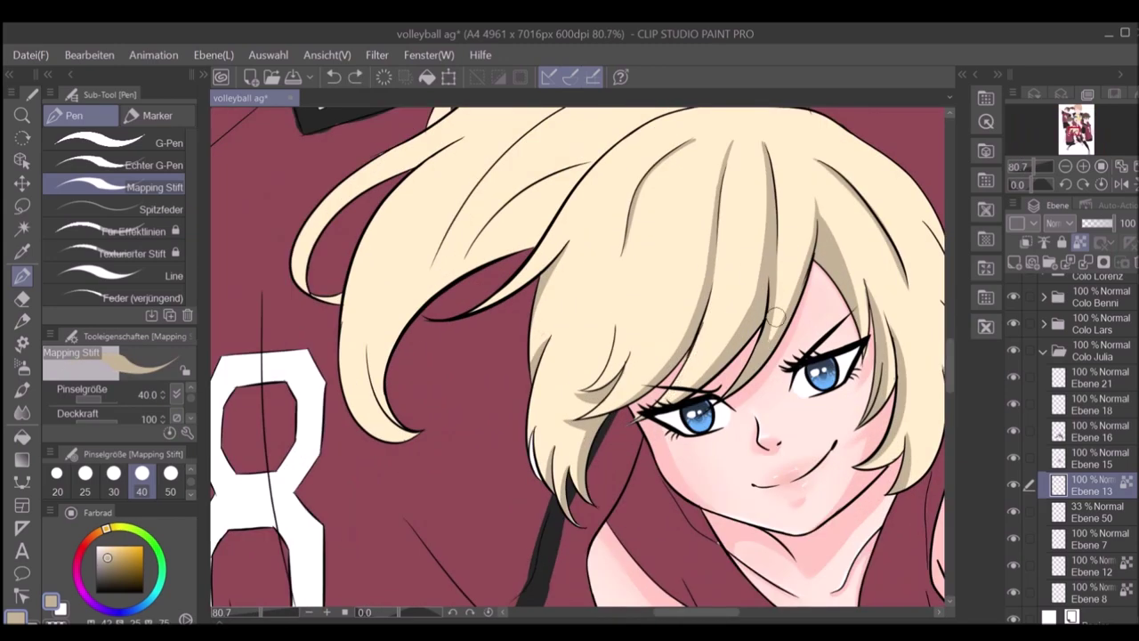
{"action": "scroll", "coordinate": [771, 298], "scroll_direction": "down", "scroll_amount": 2}
{"action": "left_click_drag", "start_coordinate": [771, 298], "coordinate": [623, 267]}
{"action": "left_click_drag", "start_coordinate": [574, 218], "coordinate": [521, 348]}
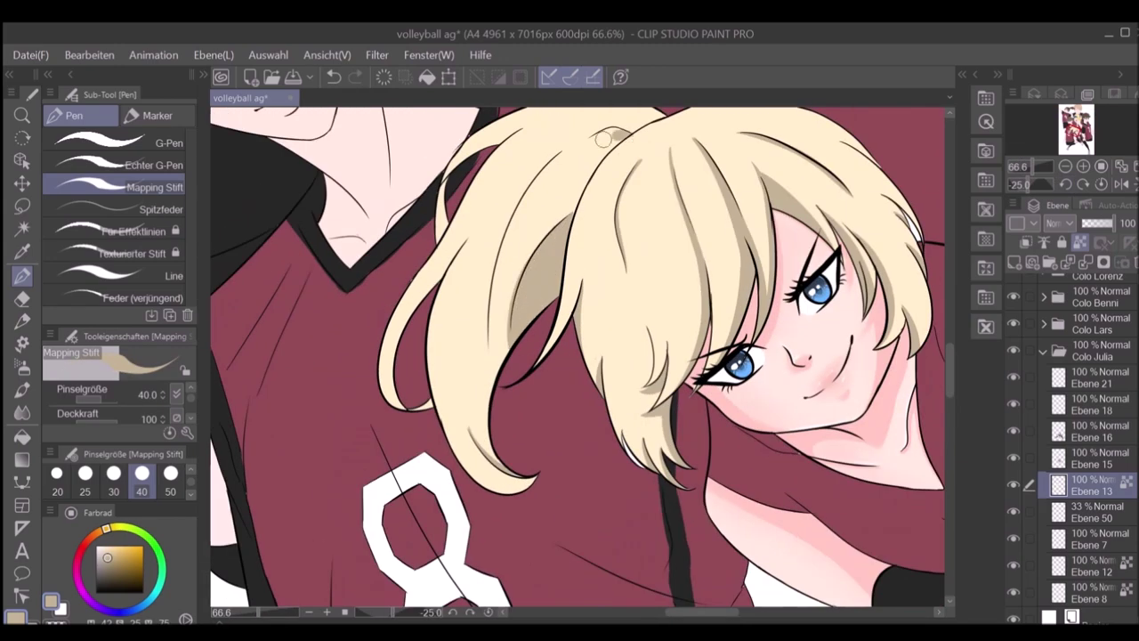
{"action": "left_click_drag", "start_coordinate": [628, 132], "coordinate": [501, 261]}
{"action": "scroll", "coordinate": [507, 242], "scroll_direction": "down", "scroll_amount": 1}
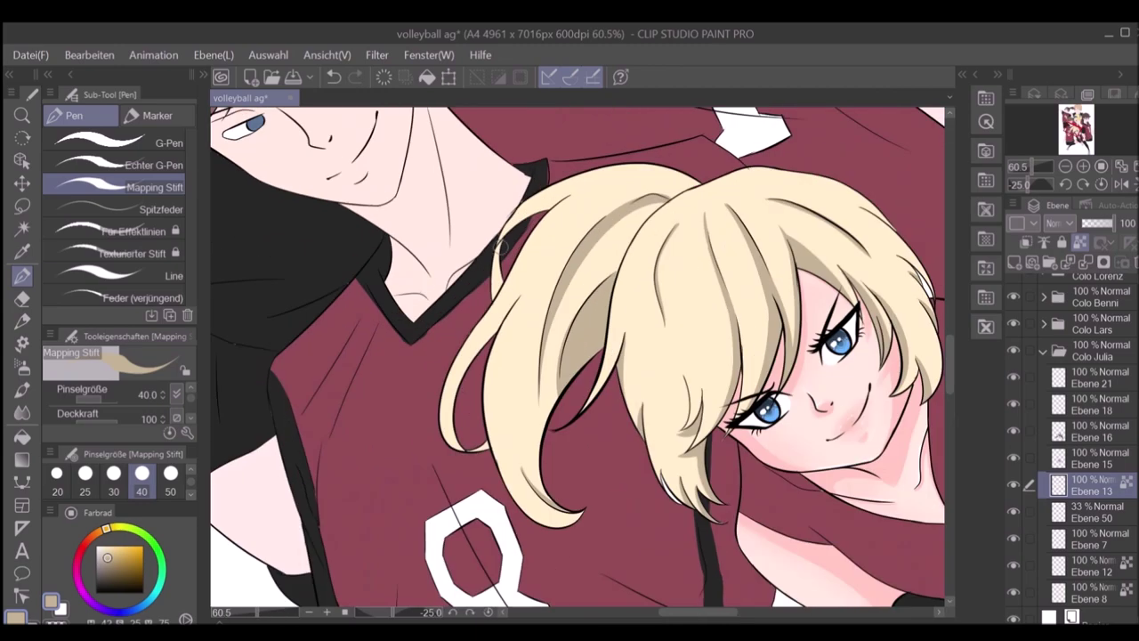
{"action": "left_click", "coordinate": [689, 214], "text": "alt"}
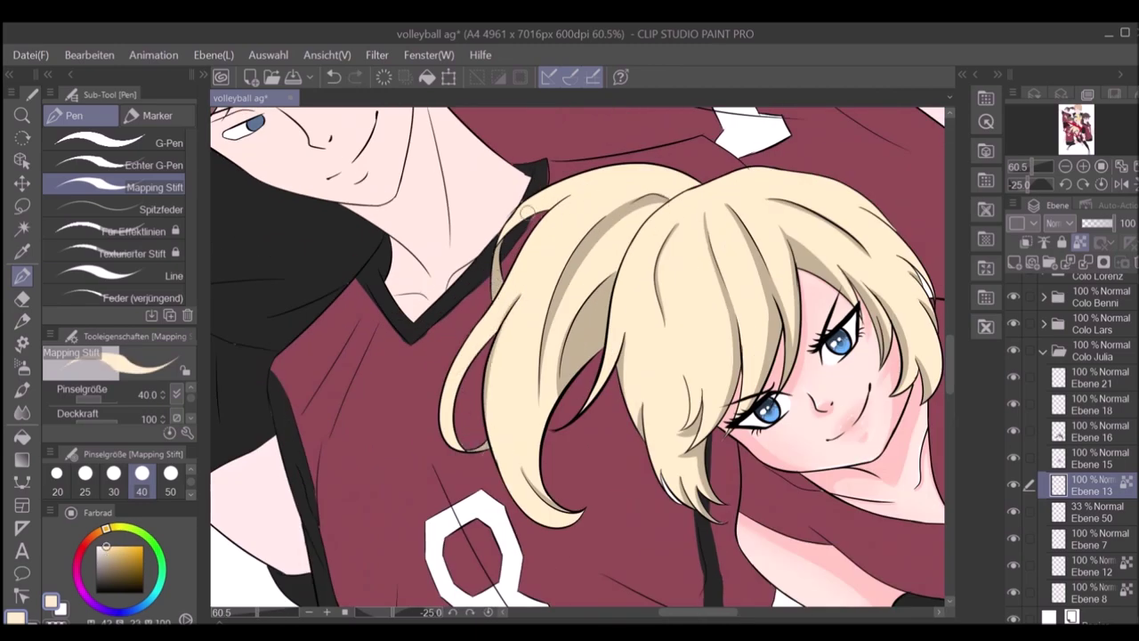
Step: Paint near-white highlight strands across the crown and bangs of the blonde hair
{"action": "key", "text": "ctrl+0"}
{"action": "scroll", "coordinate": [660, 270], "scroll_direction": "up", "scroll_amount": 6}
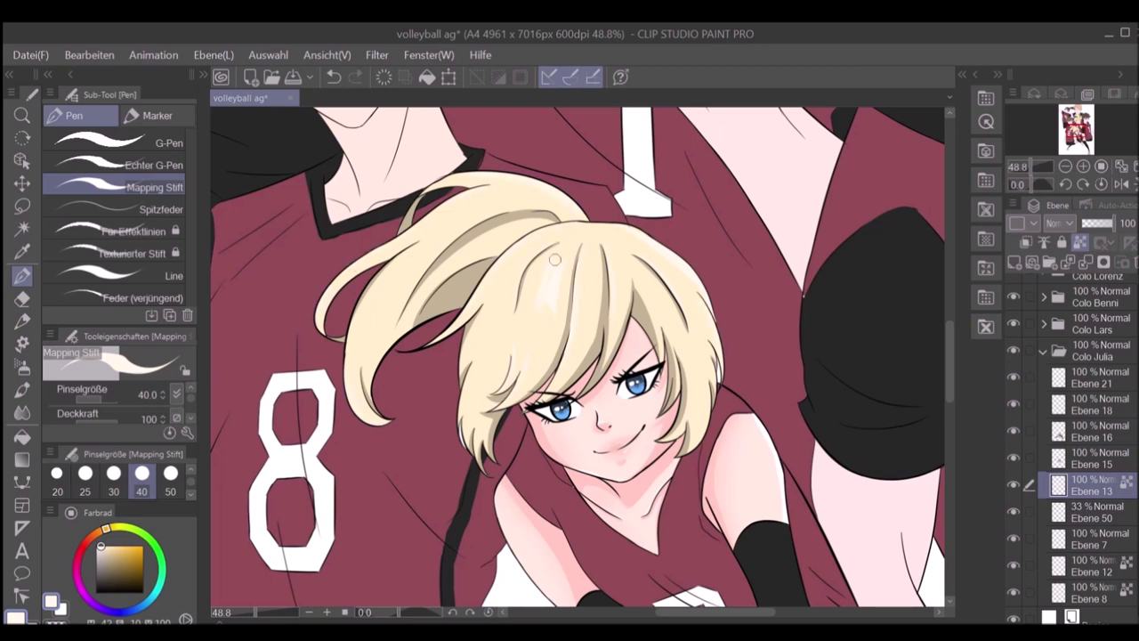
{"action": "scroll", "coordinate": [557, 336], "scroll_direction": "down", "scroll_amount": 3}
{"action": "scroll", "coordinate": [557, 336], "scroll_direction": "up", "scroll_amount": 1}
{"action": "key", "text": "ctrl+0"}
{"action": "scroll", "coordinate": [633, 254], "scroll_direction": "up", "scroll_amount": 3}
{"action": "scroll", "coordinate": [587, 268], "scroll_direction": "up", "scroll_amount": 3}
Step: Try white highlights inside a hair selection on a new layer at 31% opacity
{"action": "key", "text": "w"}
{"action": "left_click", "coordinate": [587, 267]}
{"action": "scroll", "coordinate": [587, 267], "scroll_direction": "down", "scroll_amount": 1}
{"action": "key", "text": "ctrl+shift+n"}
{"action": "key", "text": "p"}
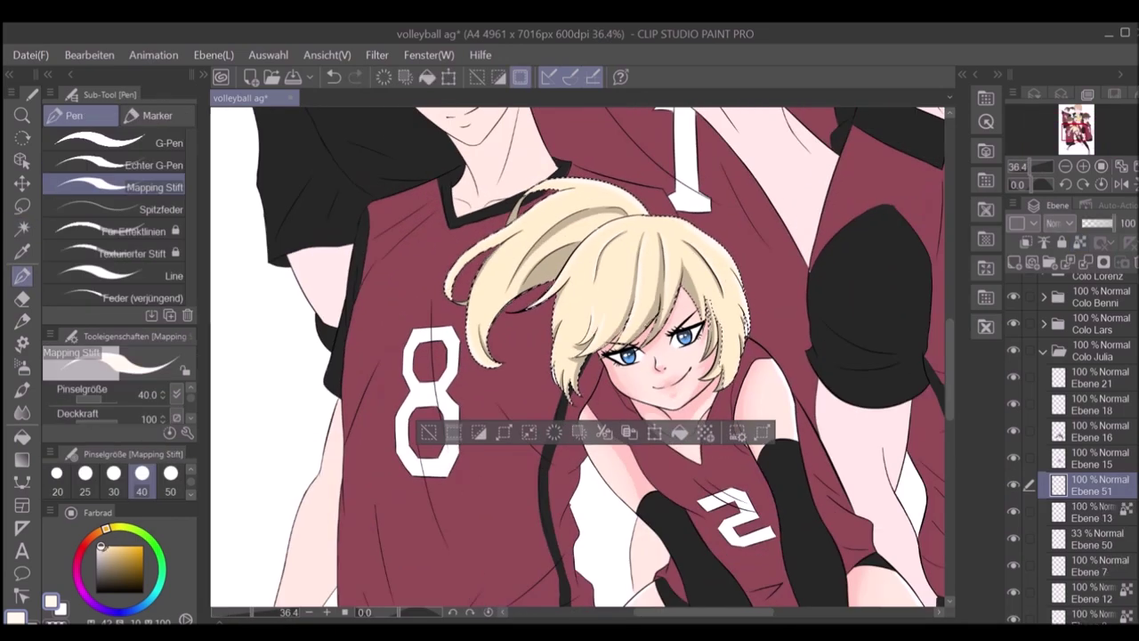
{"action": "left_click_drag", "start_coordinate": [1087, 227], "coordinate": [1068, 228]}
{"action": "key", "text": "ctrl+0"}
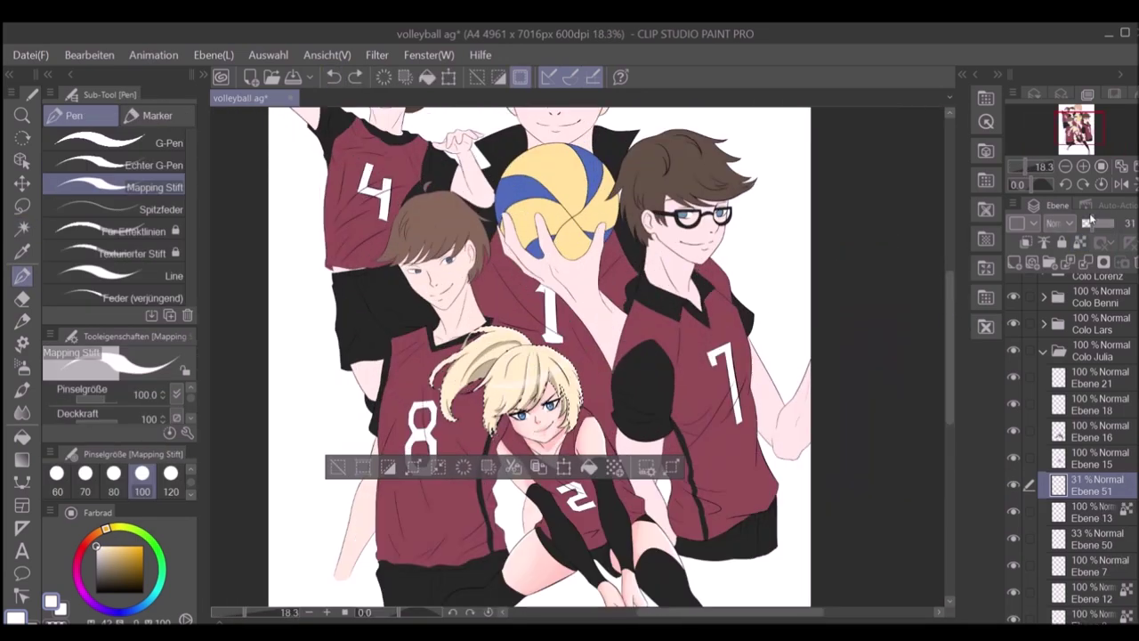
Step: Clear the hair selection and delete the extra highlight layer
{"action": "key", "text": "ctrl+d"}
{"action": "scroll", "coordinate": [562, 258], "scroll_direction": "up", "scroll_amount": 4}
{"action": "scroll", "coordinate": [562, 259], "scroll_direction": "down", "scroll_amount": 5}
{"action": "scroll", "coordinate": [562, 259], "scroll_direction": "up", "scroll_amount": 5}
{"action": "key", "text": "Delete"}
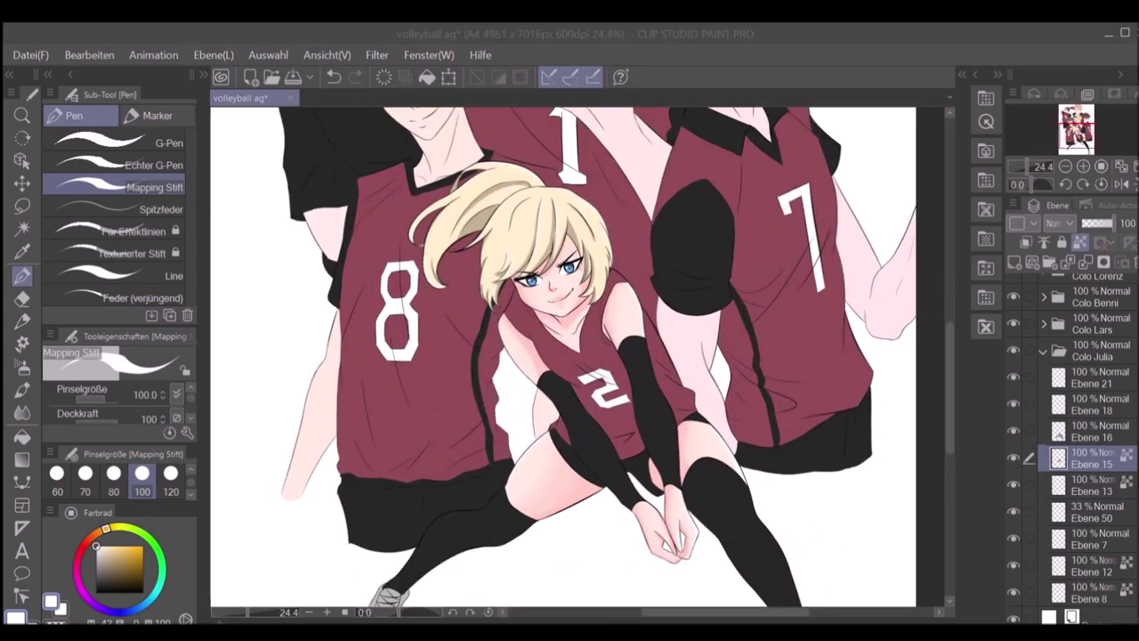
Step: Paint dark maroon shadows on the number 2 jersey layer with the size 60 pen, covering the shoulder, chest folds, side and hem
{"action": "scroll", "coordinate": [578, 349], "scroll_direction": "up", "scroll_amount": 4}
{"action": "left_click", "coordinate": [577, 349], "text": "alt"}
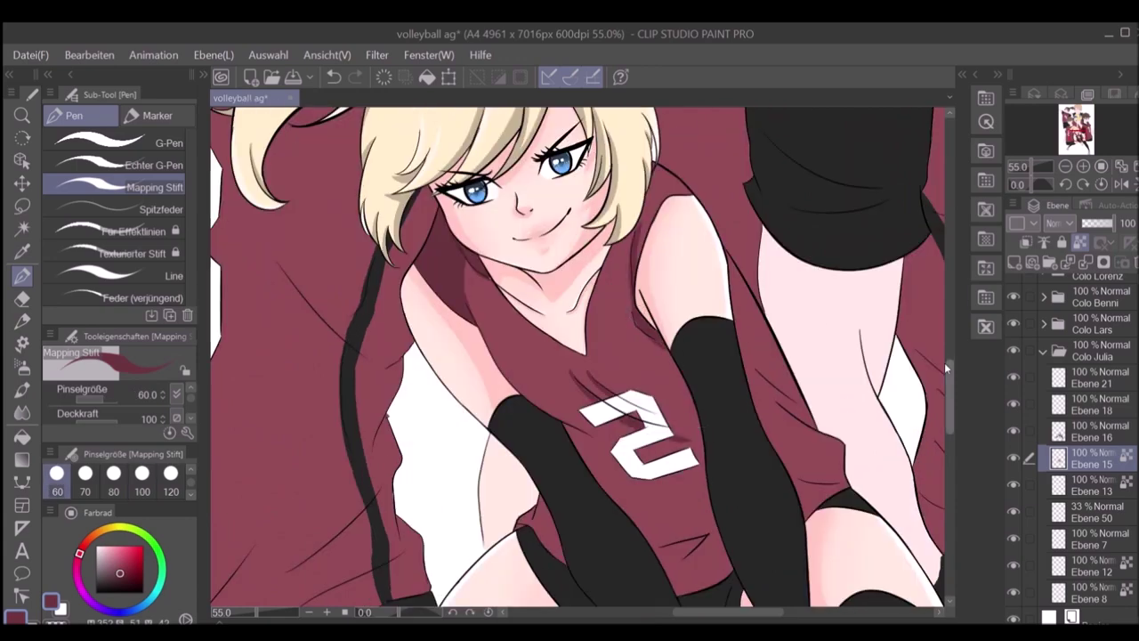
{"action": "scroll", "coordinate": [770, 370], "scroll_direction": "down", "scroll_amount": 2}
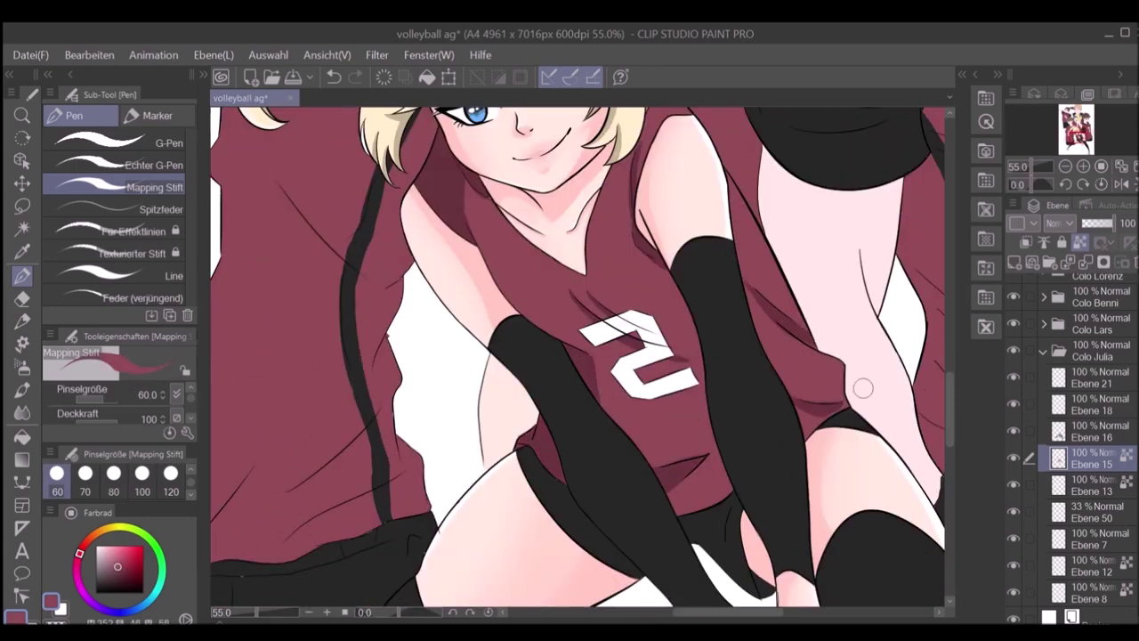
{"action": "scroll", "coordinate": [623, 335], "scroll_direction": "down", "scroll_amount": 2}
{"action": "scroll", "coordinate": [548, 288], "scroll_direction": "up", "scroll_amount": 1}
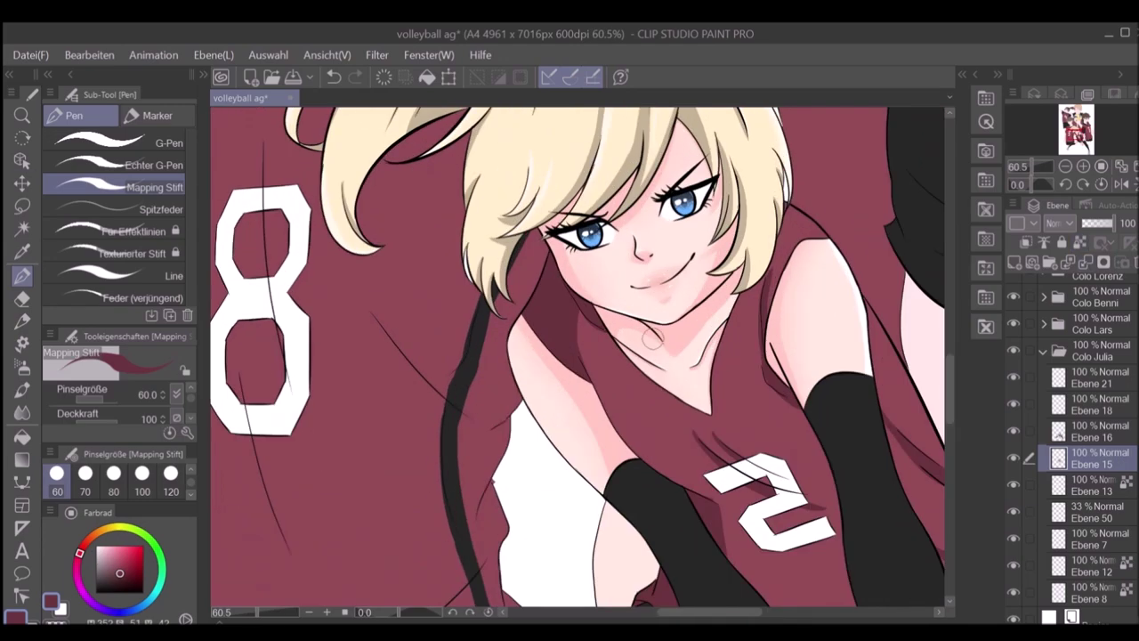
{"action": "scroll", "coordinate": [570, 356], "scroll_direction": "down", "scroll_amount": 1}
{"action": "scroll", "coordinate": [663, 395], "scroll_direction": "down", "scroll_amount": 1}
{"action": "scroll", "coordinate": [663, 396], "scroll_direction": "down", "scroll_amount": 2}
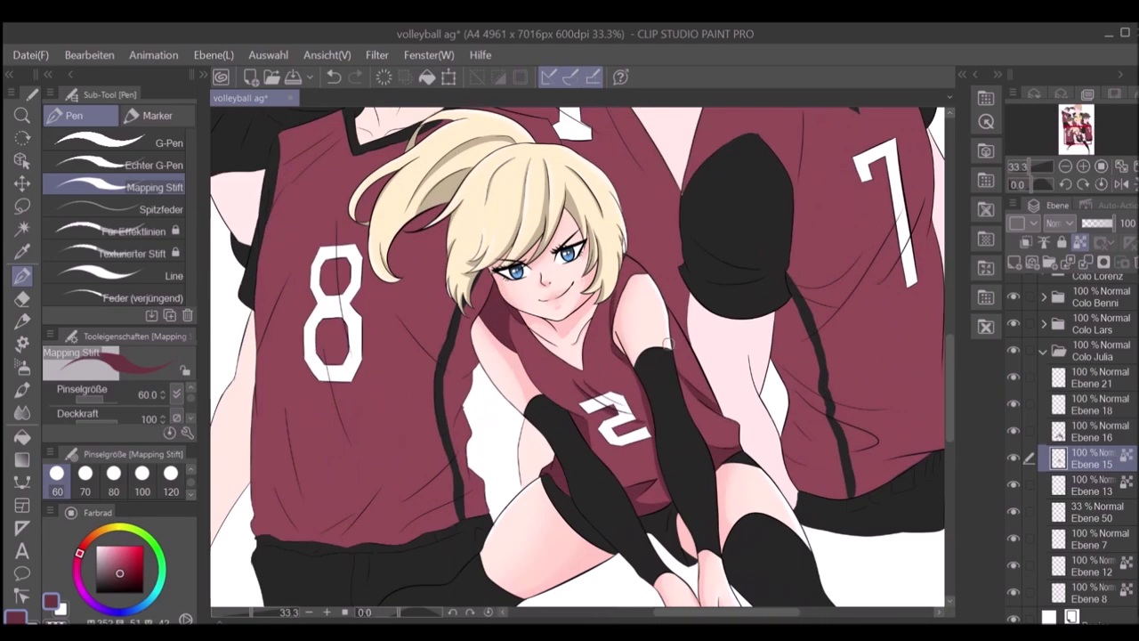
Step: Add pinkish-red highlights along the number 2 jersey's edges and folds, undoing a misplaced stroke
{"action": "scroll", "coordinate": [583, 377], "scroll_direction": "up", "scroll_amount": 3}
{"action": "scroll", "coordinate": [637, 402], "scroll_direction": "down", "scroll_amount": 1}
{"action": "scroll", "coordinate": [645, 356], "scroll_direction": "up", "scroll_amount": 1}
{"action": "left_click", "coordinate": [651, 315], "text": "alt"}
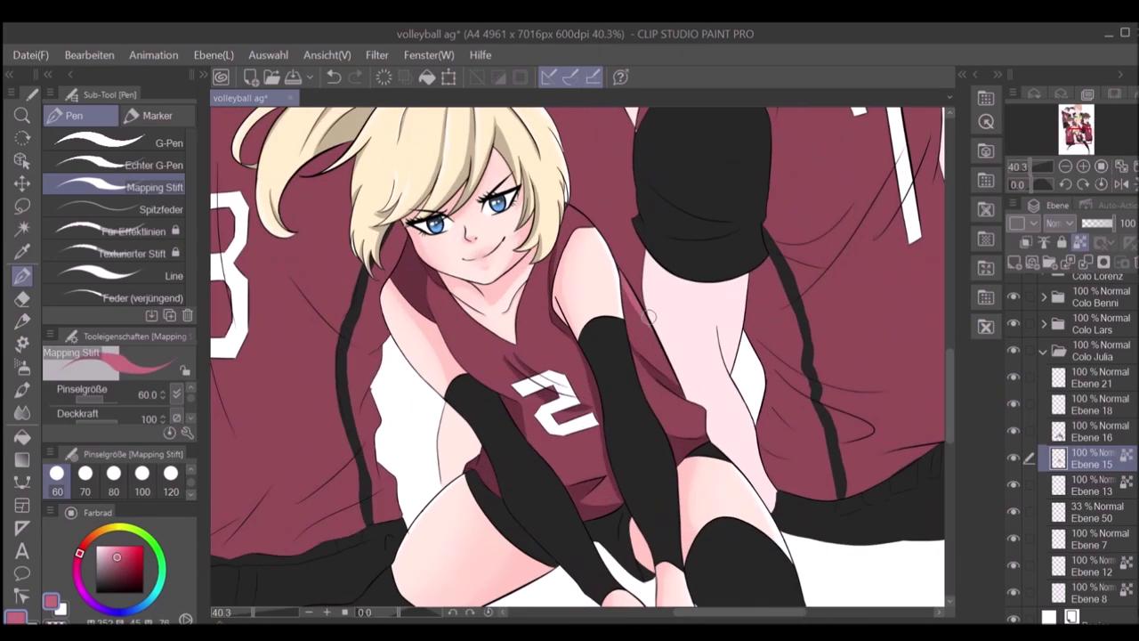
{"action": "key", "text": "ctrl+z"}
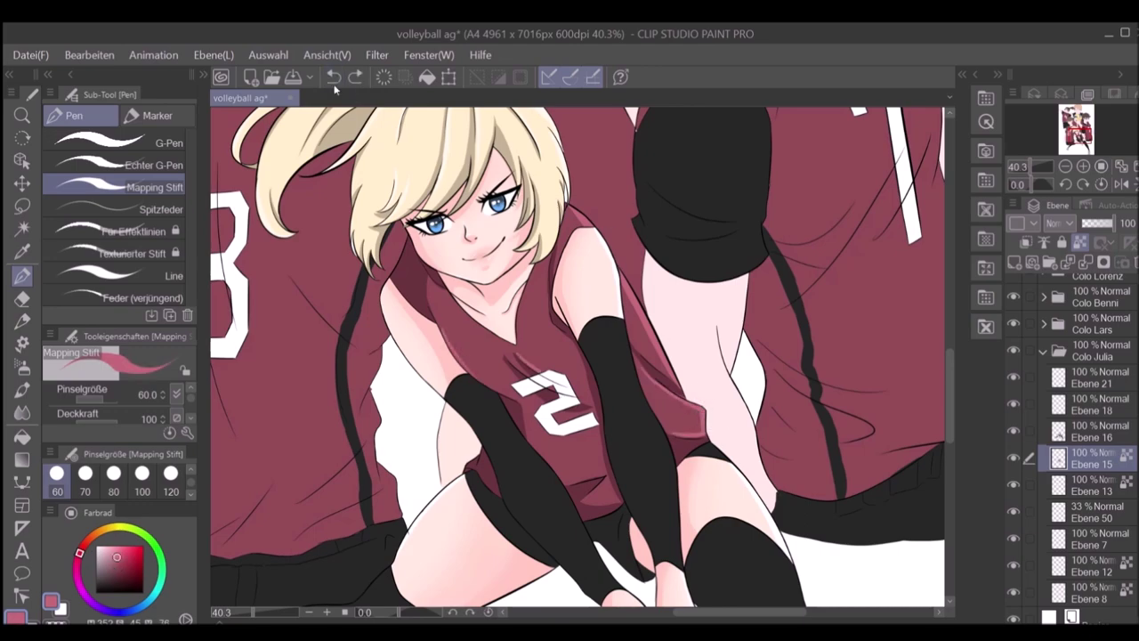
{"action": "left_click_drag", "start_coordinate": [445, 331], "coordinate": [521, 399]}
Step: Switch to the black clothing layer Ebene 16 and paint near-black shadows on the arm sleeves and knee socks
{"action": "scroll", "coordinate": [611, 484], "scroll_direction": "down", "scroll_amount": 5}
{"action": "scroll", "coordinate": [610, 484], "scroll_direction": "up", "scroll_amount": 4}
{"action": "key", "text": "alt+bracketright"}
{"action": "mouse_move", "coordinate": [116, 570]}
{"action": "left_mouse_down"}
{"action": "mouse_move", "coordinate": [96, 585]}
{"action": "mouse_move", "coordinate": [89, 576]}
{"action": "left_mouse_up"}
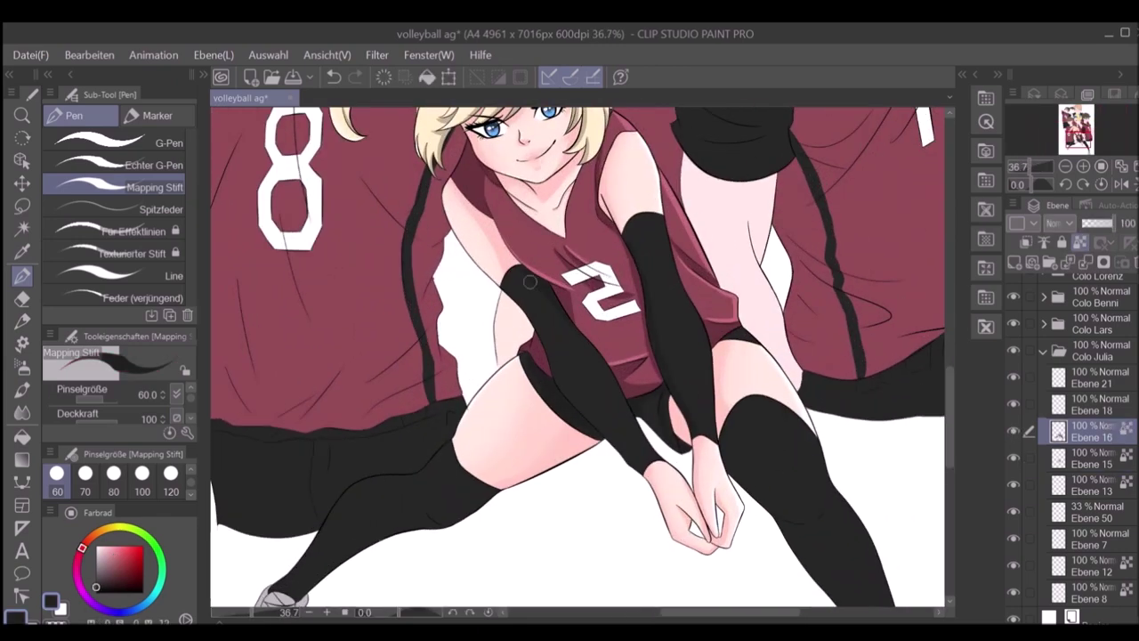
{"action": "scroll", "coordinate": [562, 389], "scroll_direction": "down", "scroll_amount": 2}
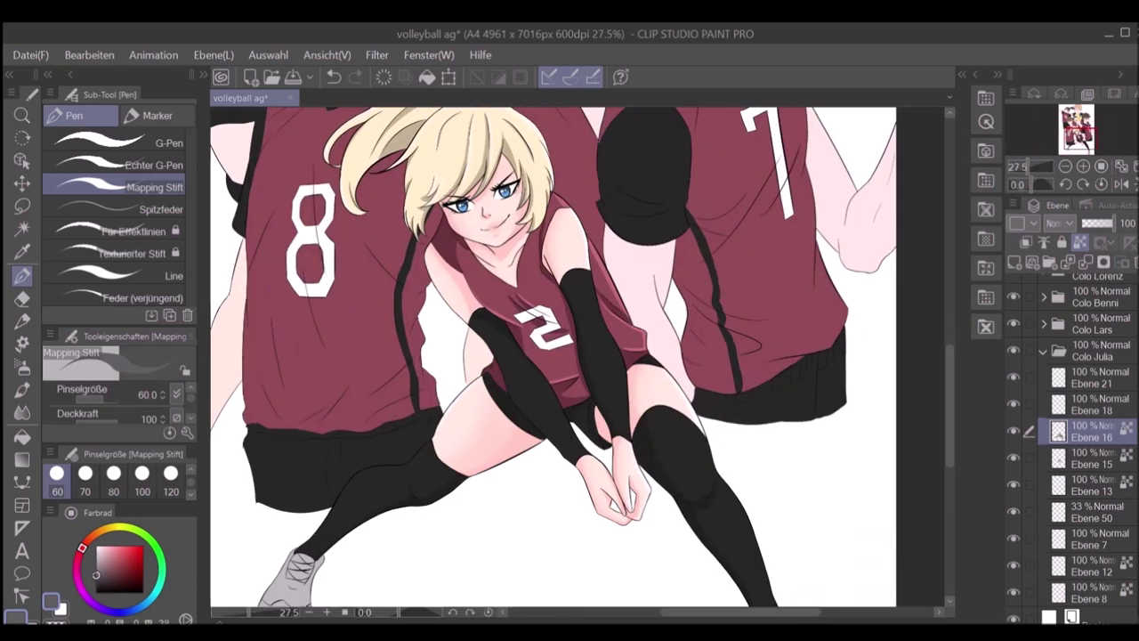
Step: Paint dark gray highlights along the edges of the knee socks and arm sleeves
{"action": "scroll", "coordinate": [777, 342], "scroll_direction": "up", "scroll_amount": 1}
{"action": "left_click_drag", "start_coordinate": [705, 327], "coordinate": [783, 505]}
{"action": "scroll", "coordinate": [739, 327], "scroll_direction": "left", "scroll_amount": 5}
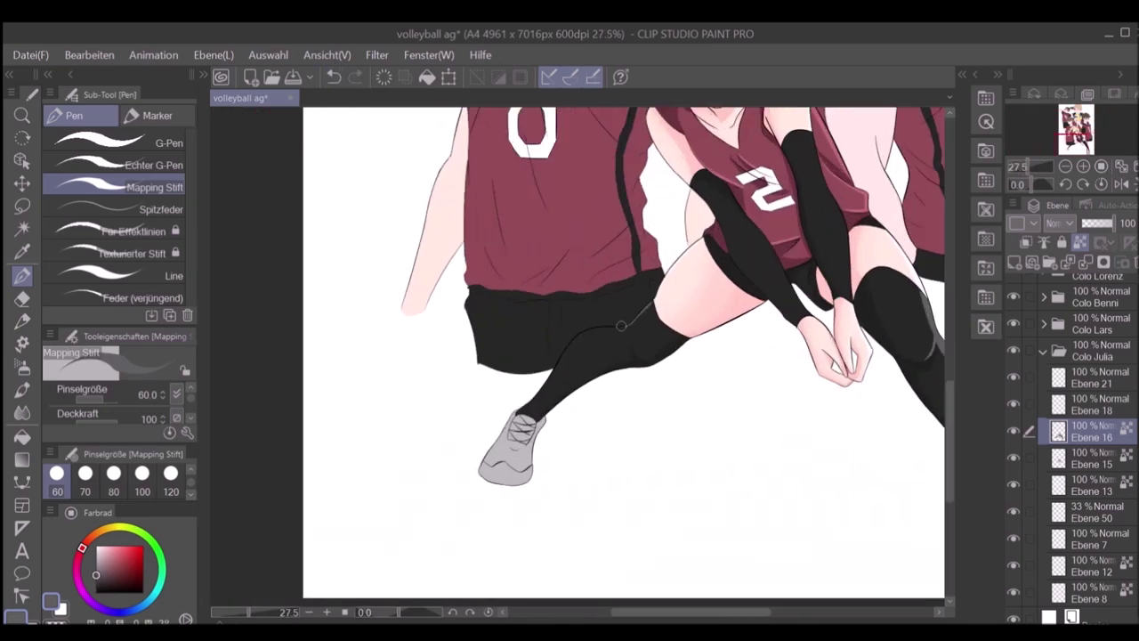
{"action": "scroll", "coordinate": [631, 344], "scroll_direction": "up", "scroll_amount": 1}
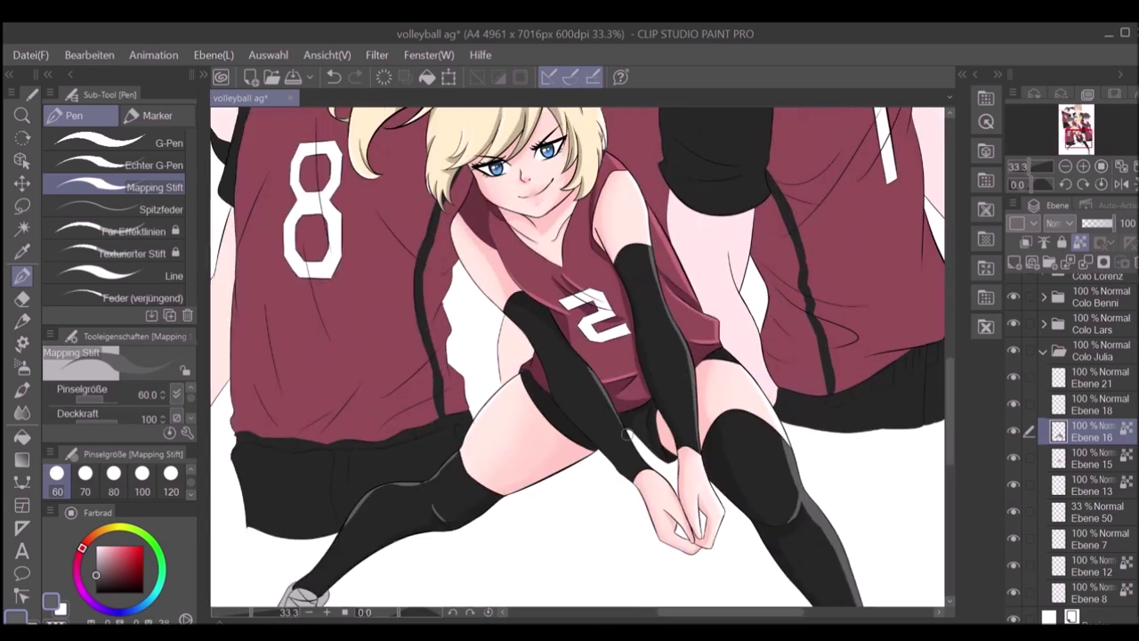
Step: Switch to the shoe layer Ebene 21 and paint dark gray shadows on both shoes
{"action": "key", "text": "ctrl+0"}
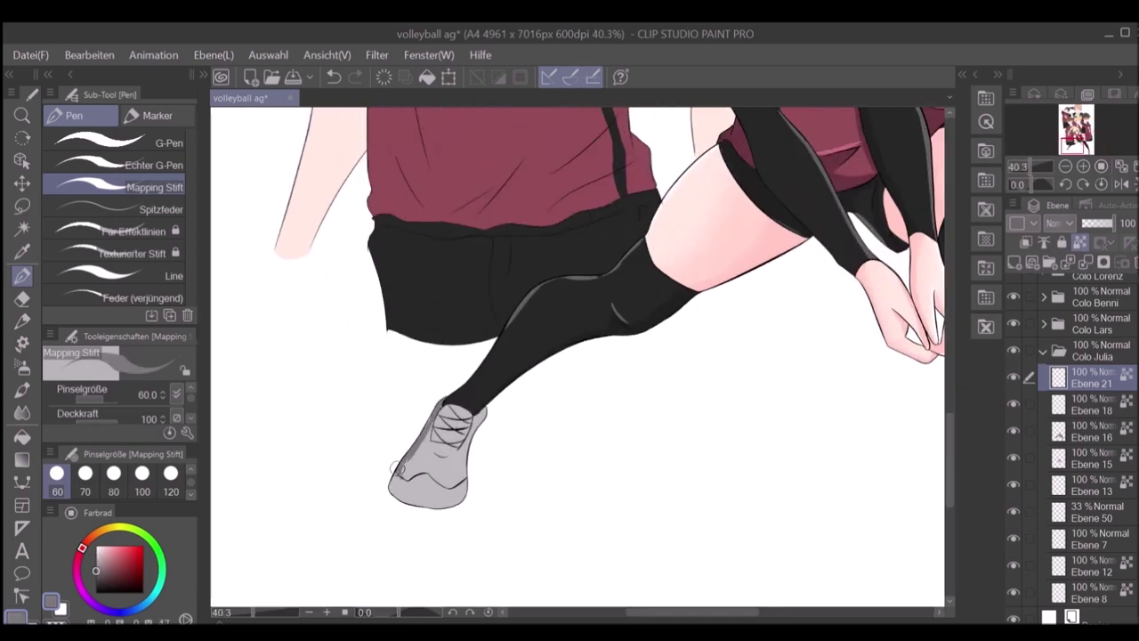
{"action": "left_click_drag", "start_coordinate": [397, 469], "coordinate": [401, 496]}
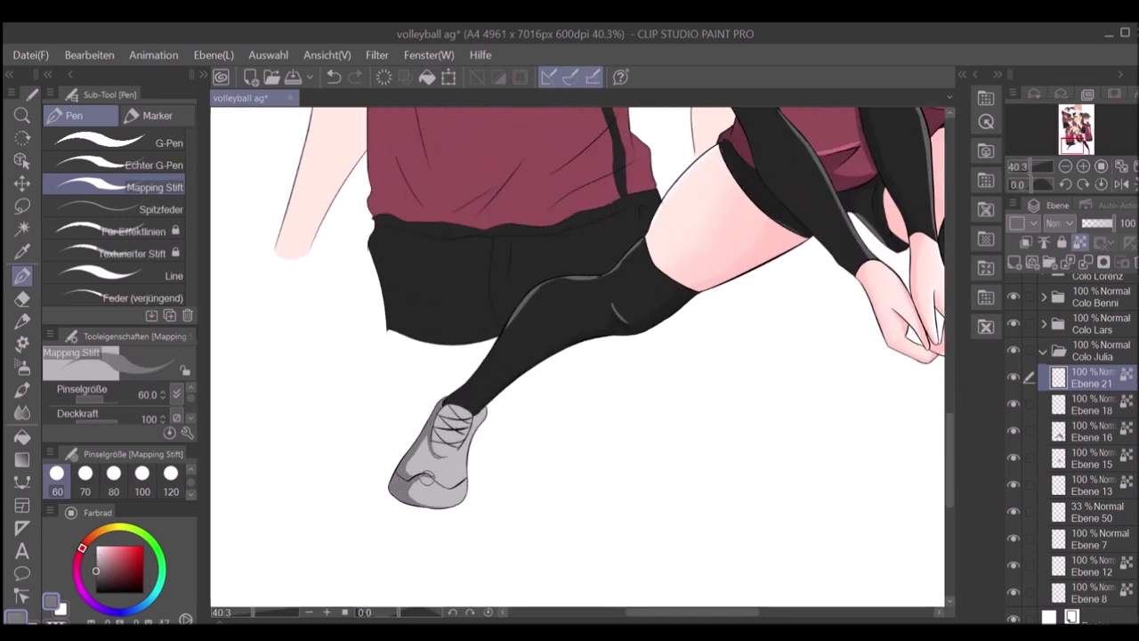
{"action": "left_click_drag", "start_coordinate": [410, 496], "coordinate": [458, 508]}
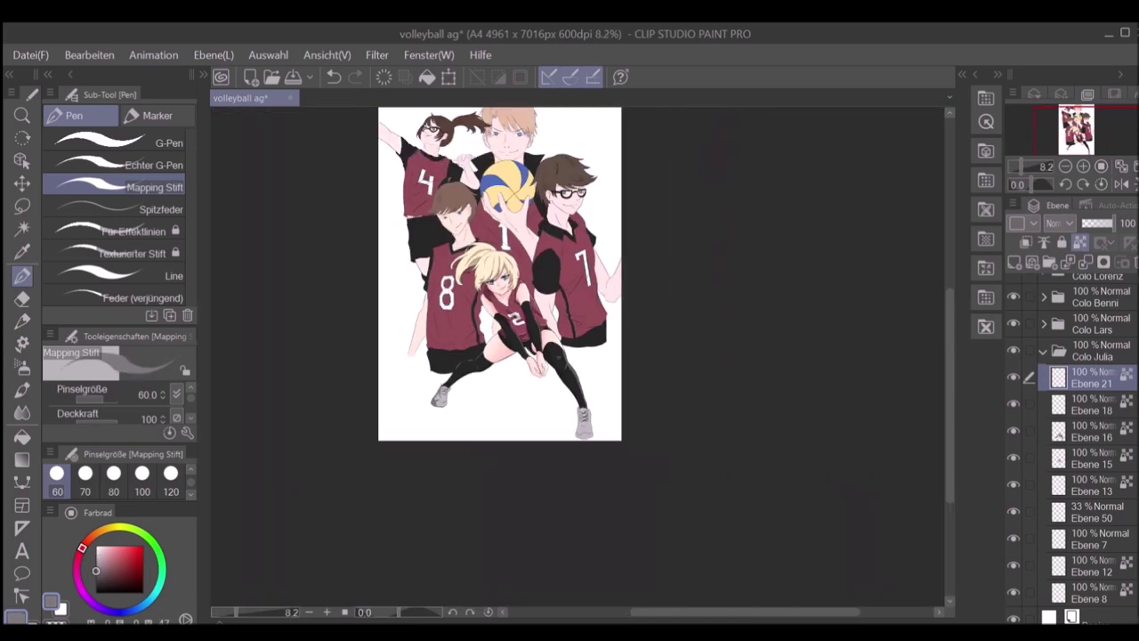
{"action": "scroll", "coordinate": [498, 401], "scroll_direction": "up", "scroll_amount": 5}
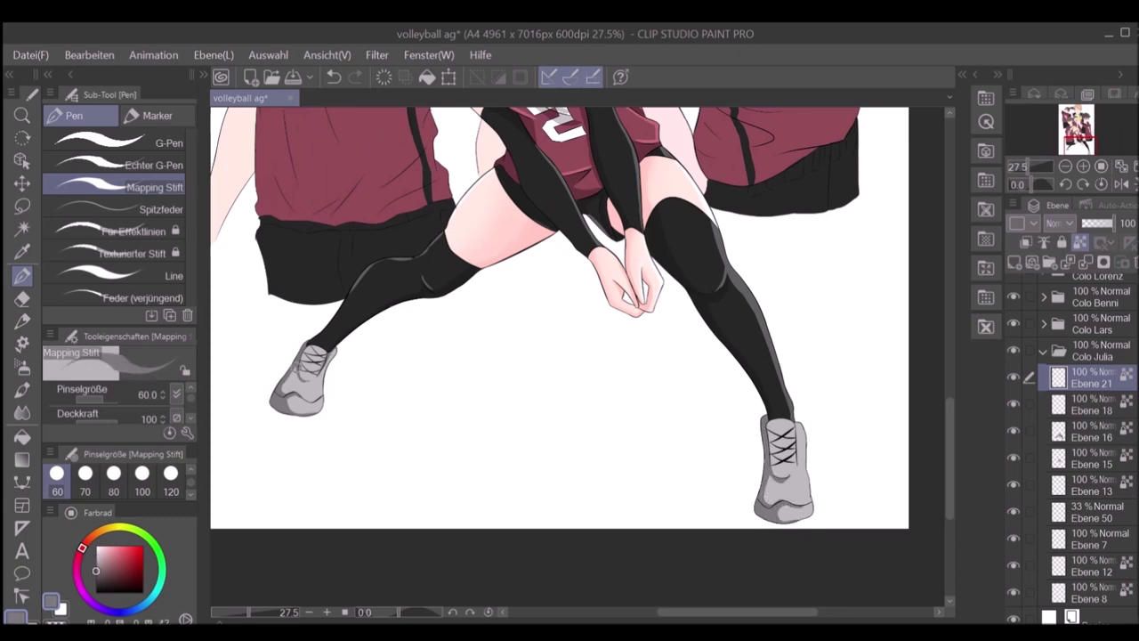
Step: Paint near-white highlights on the number 2 player's shoes
{"action": "scroll", "coordinate": [300, 373], "scroll_direction": "down", "scroll_amount": 5}
{"action": "scroll", "coordinate": [534, 374], "scroll_direction": "up", "scroll_amount": 6}
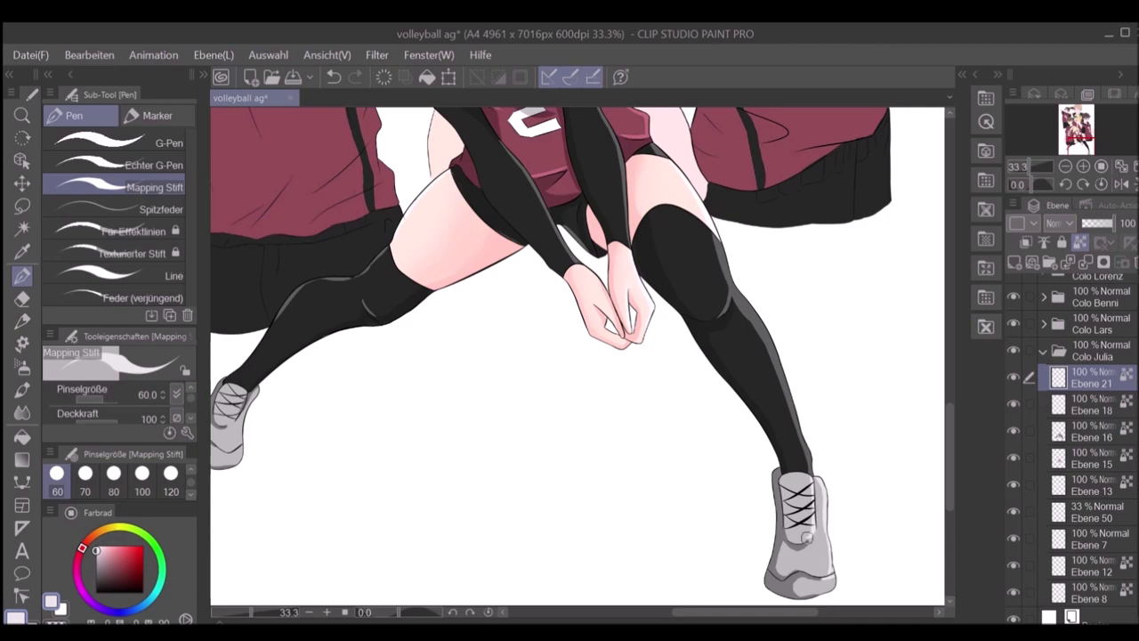
{"action": "scroll", "coordinate": [852, 502], "scroll_direction": "down", "scroll_amount": 1}
{"action": "scroll", "coordinate": [582, 318], "scroll_direction": "down", "scroll_amount": 2}
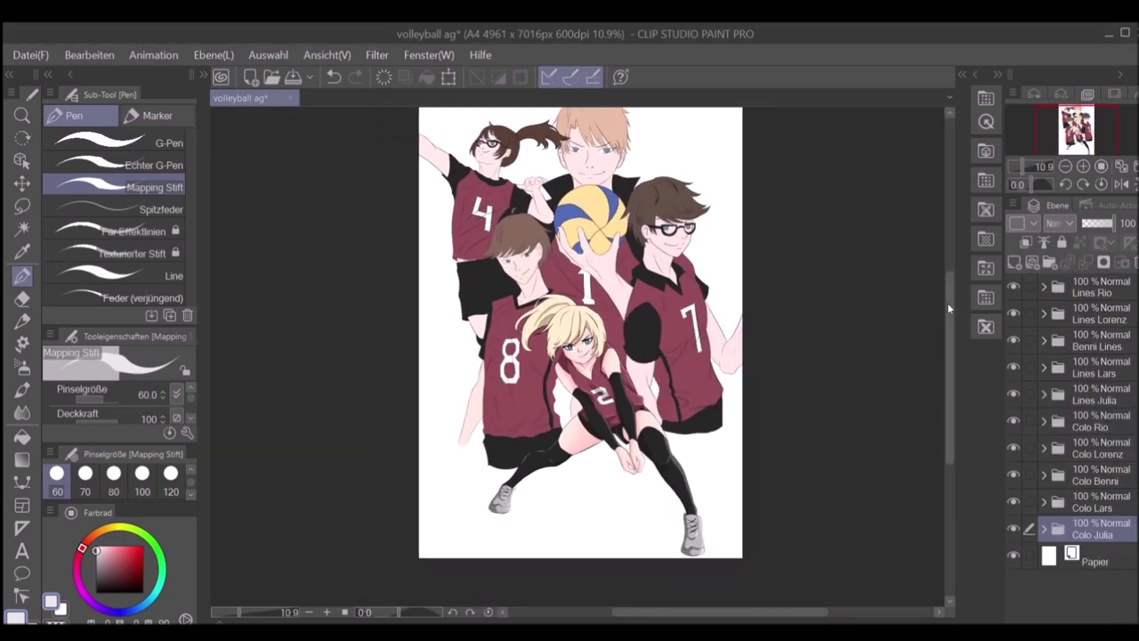
Step: Switch to the number 7 player's skin layer and paint pink shadows along the jaw, cheek and forehead under the hair
{"action": "left_click", "coordinate": [1112, 570]}
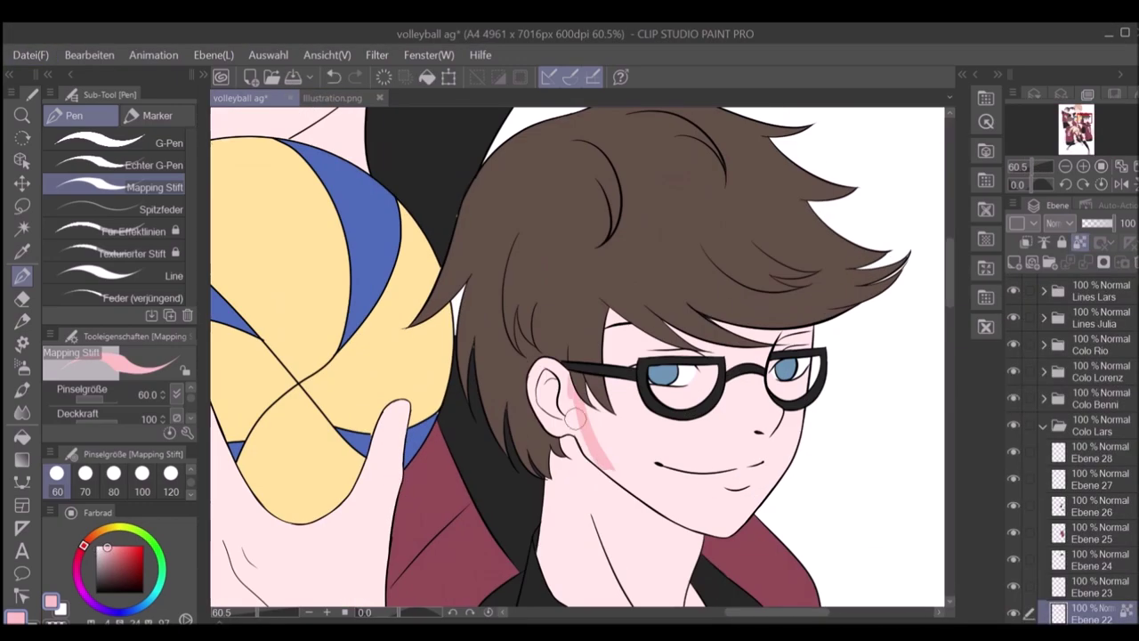
{"action": "left_click_drag", "start_coordinate": [578, 409], "coordinate": [703, 525]}
{"action": "left_click_drag", "start_coordinate": [614, 428], "coordinate": [691, 486]}
{"action": "left_click", "coordinate": [608, 370], "text": "alt"}
{"action": "mouse_move", "coordinate": [623, 331]}
{"action": "left_mouse_down"}
{"action": "mouse_move", "coordinate": [753, 320]}
{"action": "mouse_move", "coordinate": [777, 344]}
{"action": "left_mouse_up"}
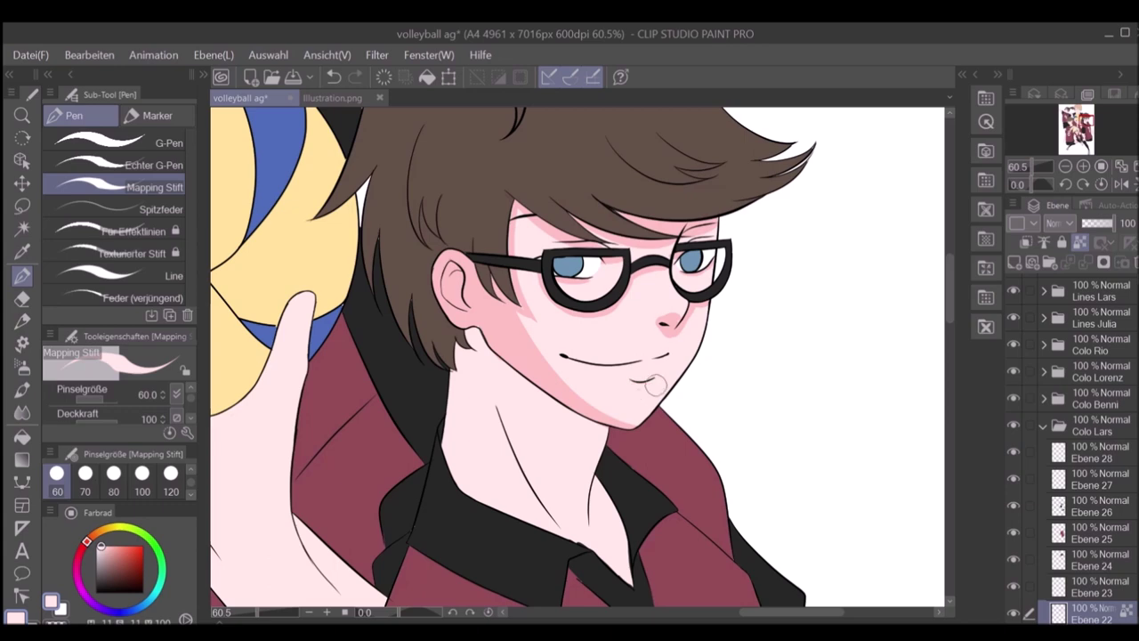
Step: Reduce the Mapping pen to size 30 and refine the shading around the number 7 player's nose
{"action": "key", "text": "bracketleft"}
{"action": "key", "text": "bracketleft"}
{"action": "key", "text": "bracketleft"}
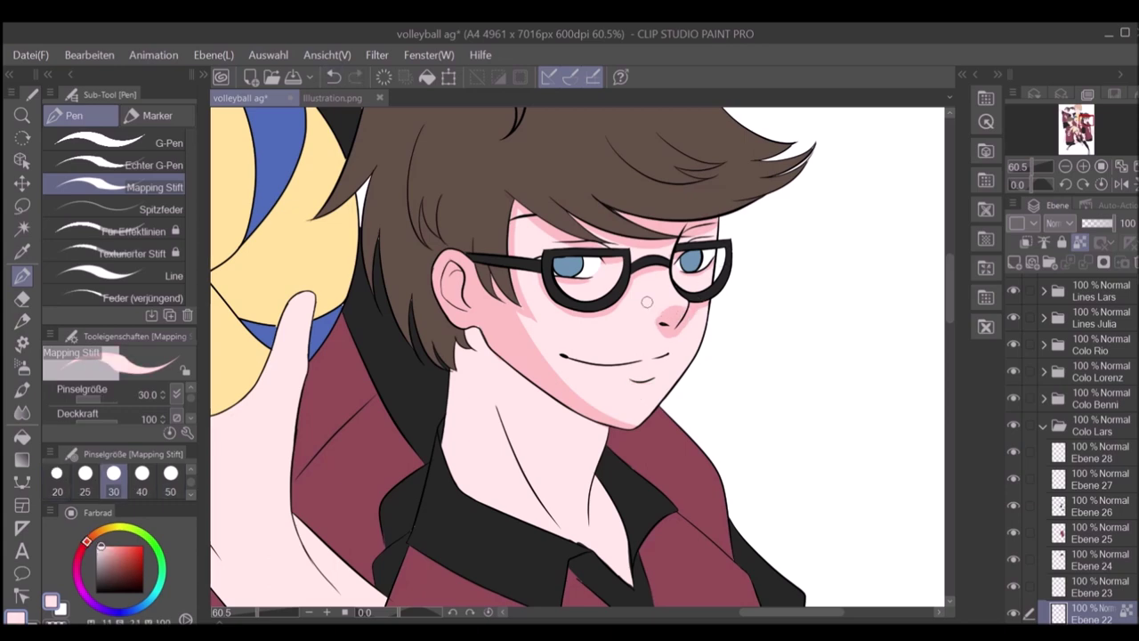
{"action": "key", "text": "h"}
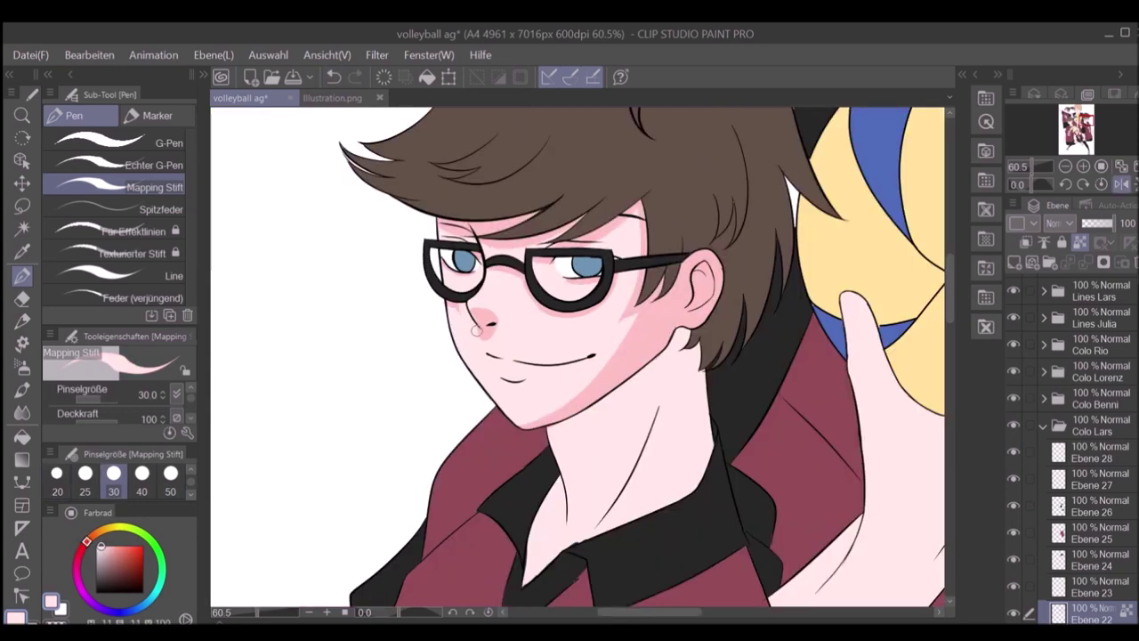
{"action": "key", "text": "h"}
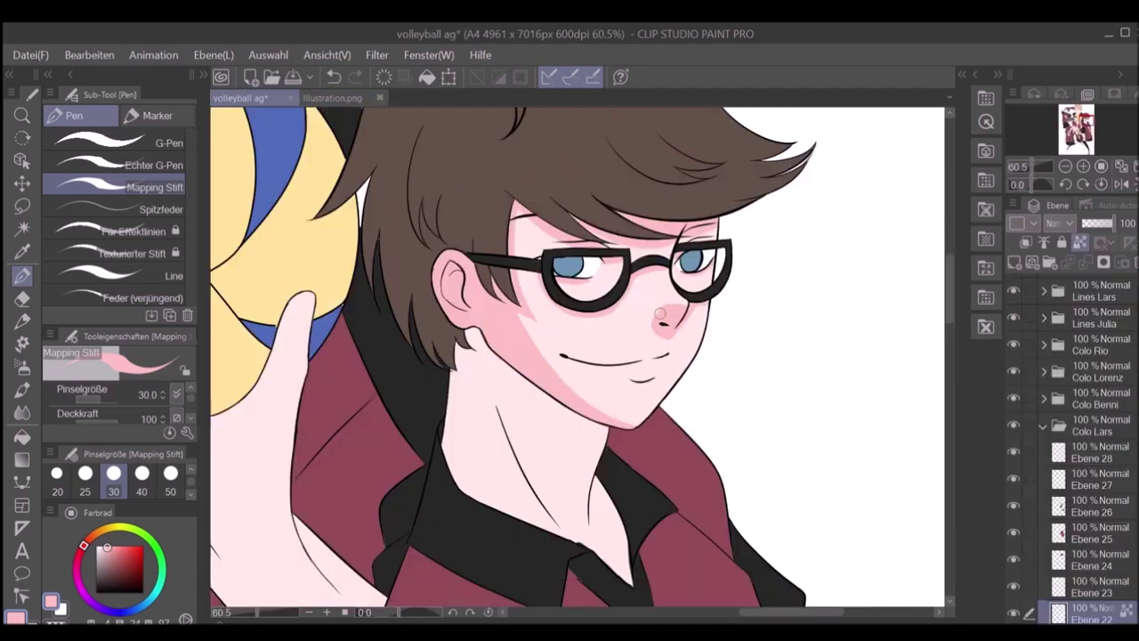
Step: Shade below the mouth with the size 50 Mapping pen and soften the cheek shadow with the size 120 Soft airbrush
{"action": "key", "text": "ctrl+0"}
{"action": "scroll", "coordinate": [697, 245], "scroll_direction": "up", "scroll_amount": 5}
{"action": "key", "text": "bracketright"}
{"action": "key", "text": "bracketright"}
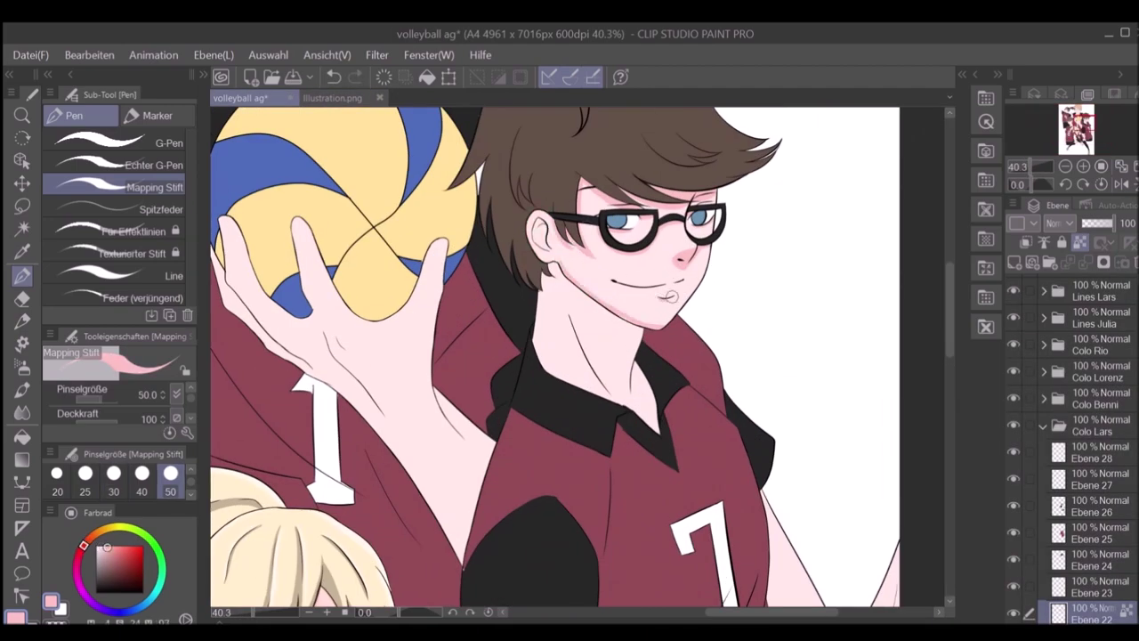
{"action": "key", "text": "b"}
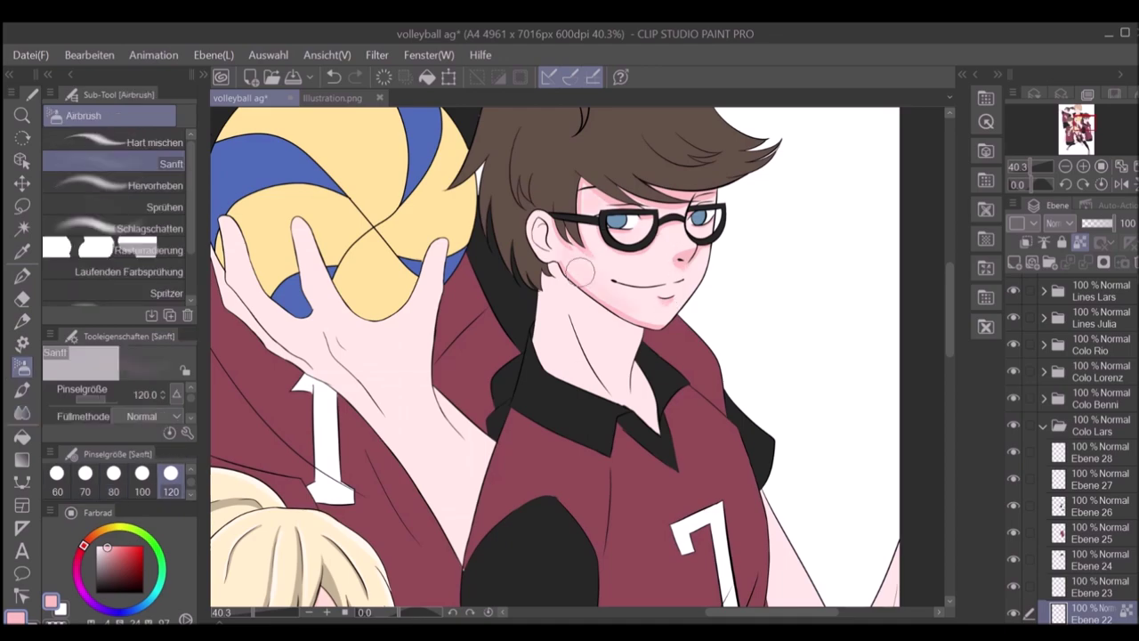
Step: Paint pink shading inside the number 7 player's ear with the Mapping pen and soften it with the blur tool
{"action": "key", "text": "p"}
{"action": "key", "text": "h"}
{"action": "scroll", "coordinate": [592, 358], "scroll_direction": "up", "scroll_amount": 3}
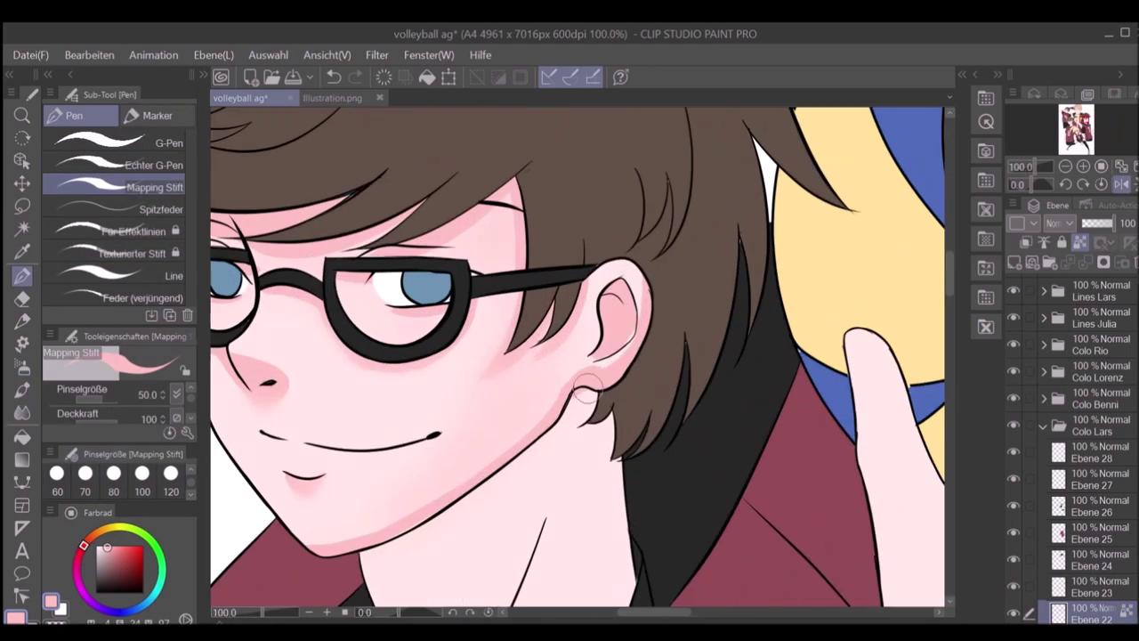
{"action": "key", "text": "bracketleft"}
{"action": "key", "text": "bracketleft"}
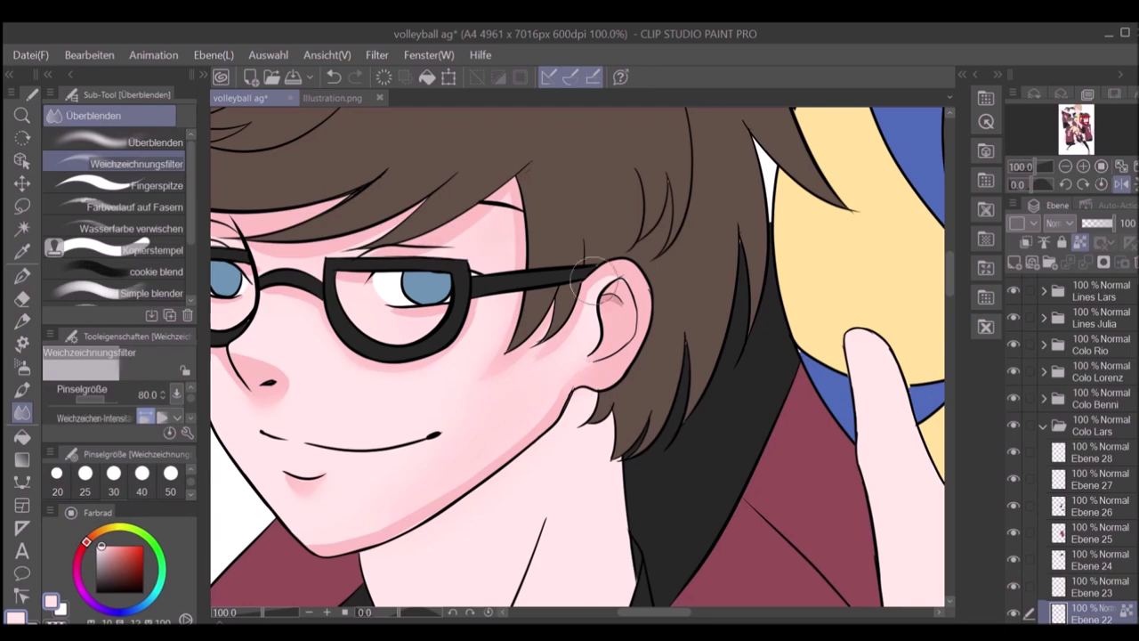
Step: Paint white highlights on the number 7 player's ear, nose and face edge with the size 20 Mapping pen
{"action": "key", "text": "ctrl+minus"}
{"action": "key", "text": "h"}
{"action": "scroll", "coordinate": [598, 360], "scroll_direction": "up", "scroll_amount": 1}
{"action": "scroll", "coordinate": [599, 361], "scroll_direction": "down", "scroll_amount": 2}
{"action": "scroll", "coordinate": [598, 361], "scroll_direction": "up", "scroll_amount": 2}
{"action": "key", "text": "h"}
{"action": "key", "text": "h"}
{"action": "scroll", "coordinate": [532, 281], "scroll_direction": "down", "scroll_amount": 2}
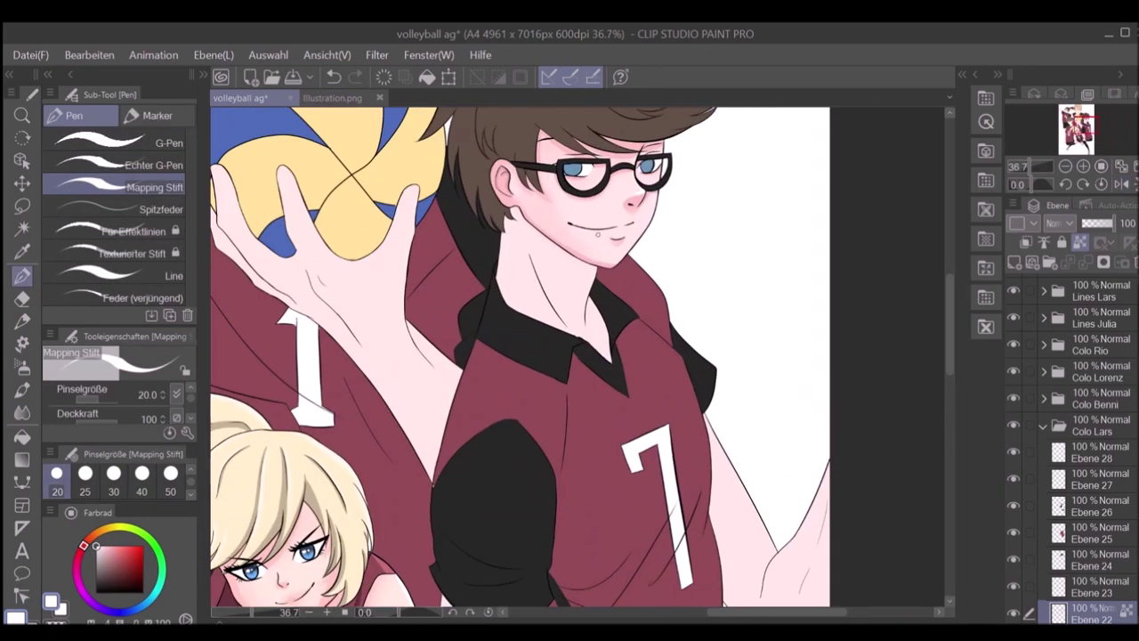
{"action": "scroll", "coordinate": [601, 151], "scroll_direction": "up", "scroll_amount": 2}
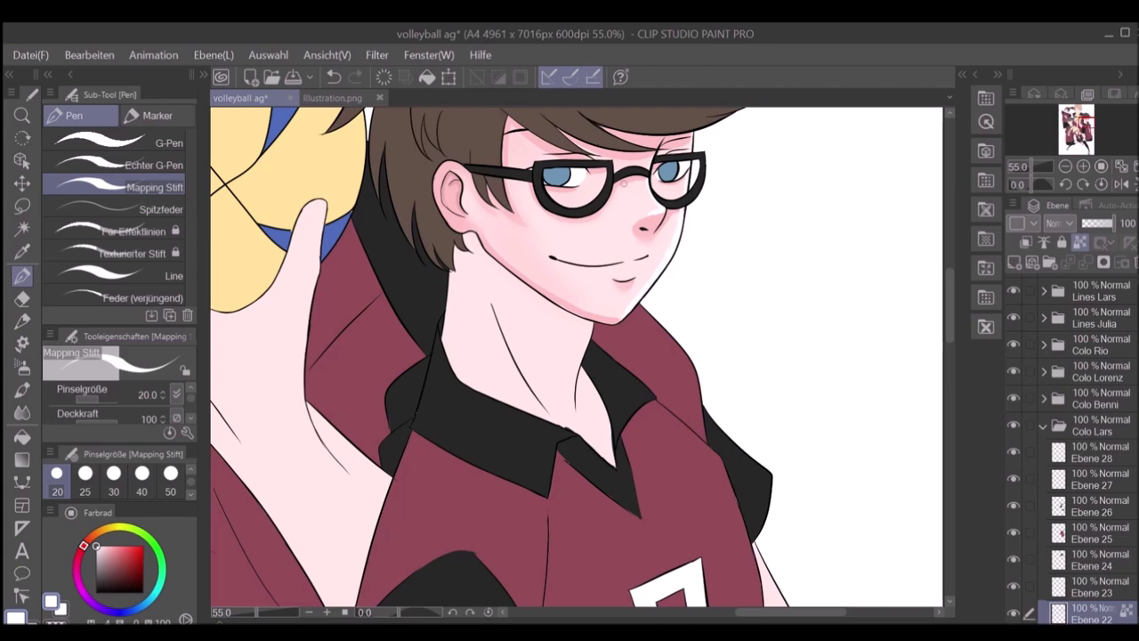
{"action": "scroll", "coordinate": [615, 292], "scroll_direction": "down", "scroll_amount": 3}
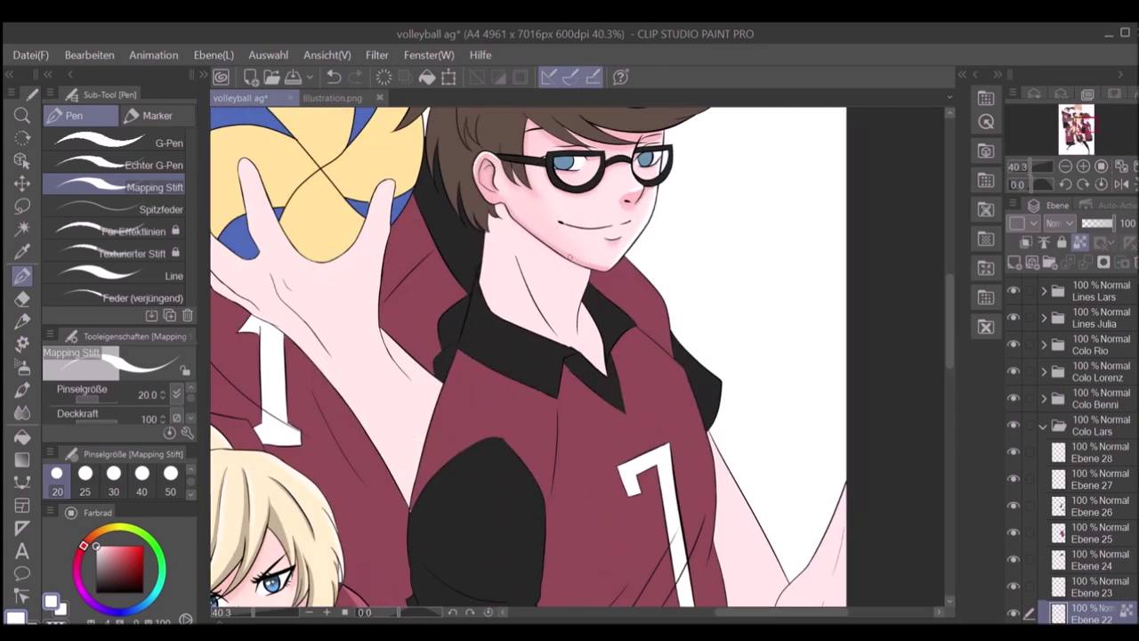
Step: Paint pink shadows on the number 7 player's neck under the jaw and above the collar with the size 60 Mapping pen
{"action": "scroll", "coordinate": [534, 267], "scroll_direction": "up", "scroll_amount": 2}
{"action": "left_click_drag", "start_coordinate": [516, 285], "coordinate": [463, 207]}
{"action": "left_click", "coordinate": [57, 473]}
{"action": "left_click_drag", "start_coordinate": [569, 222], "coordinate": [485, 285]}
{"action": "left_click_drag", "start_coordinate": [561, 244], "coordinate": [498, 307]}
{"action": "mouse_move", "coordinate": [449, 223]}
{"action": "left_mouse_down"}
{"action": "mouse_move", "coordinate": [489, 267]}
{"action": "mouse_move", "coordinate": [536, 365]}
{"action": "mouse_move", "coordinate": [458, 313]}
{"action": "left_mouse_up"}
{"action": "left_click_drag", "start_coordinate": [518, 337], "coordinate": [491, 263]}
{"action": "scroll", "coordinate": [578, 356], "scroll_direction": "down", "scroll_amount": 2}
{"action": "scroll", "coordinate": [623, 400], "scroll_direction": "up", "scroll_amount": 2}
{"action": "scroll", "coordinate": [716, 438], "scroll_direction": "down", "scroll_amount": 3}
{"action": "left_click", "coordinate": [516, 245], "text": "alt"}
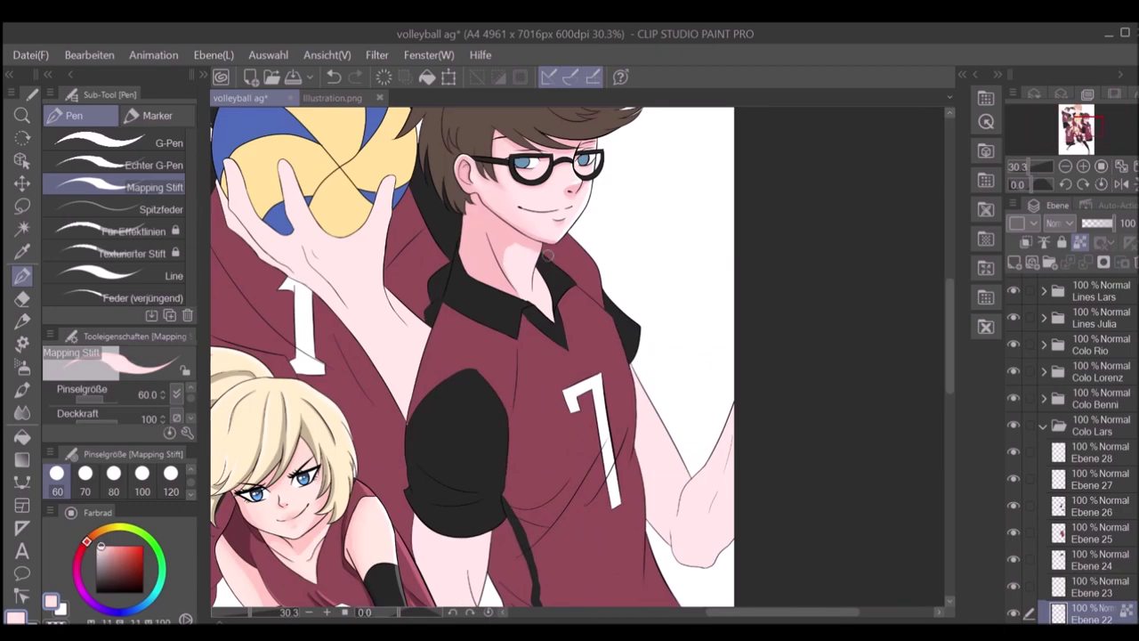
Step: Shade both of the number 7 player's arms in pink with the size 60 Mapping pen and add white highlights
{"action": "left_click", "coordinate": [504, 237], "text": "alt"}
{"action": "scroll", "coordinate": [422, 410], "scroll_direction": "down", "scroll_amount": 2}
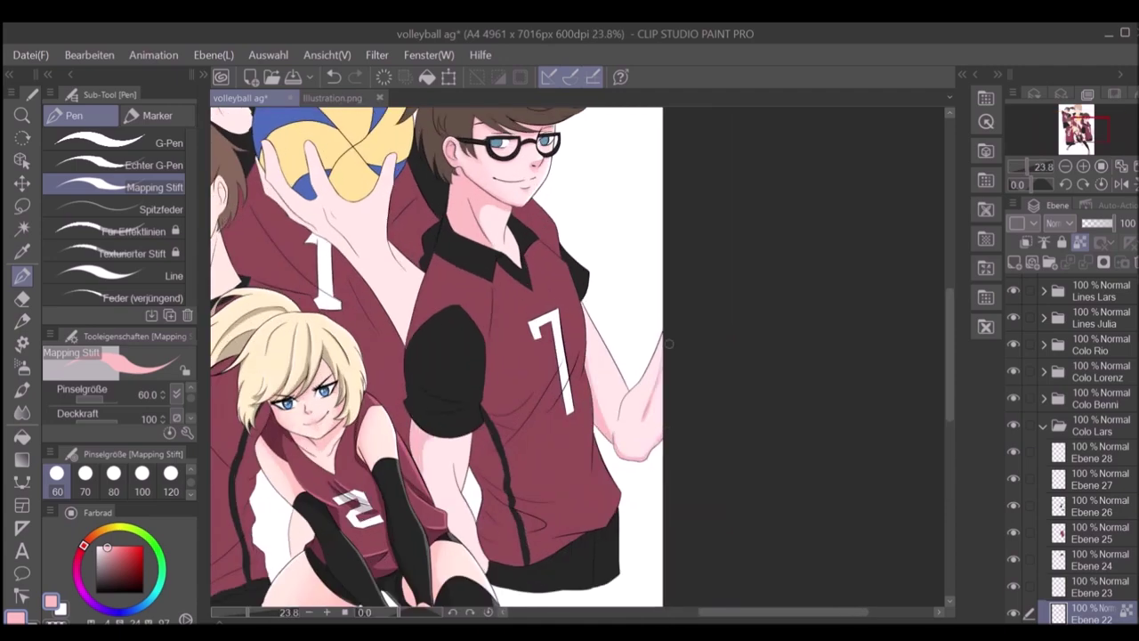
{"action": "left_click", "coordinate": [662, 343], "text": "alt"}
{"action": "scroll", "coordinate": [662, 343], "scroll_direction": "down", "scroll_amount": 4}
{"action": "scroll", "coordinate": [534, 294], "scroll_direction": "up", "scroll_amount": 4}
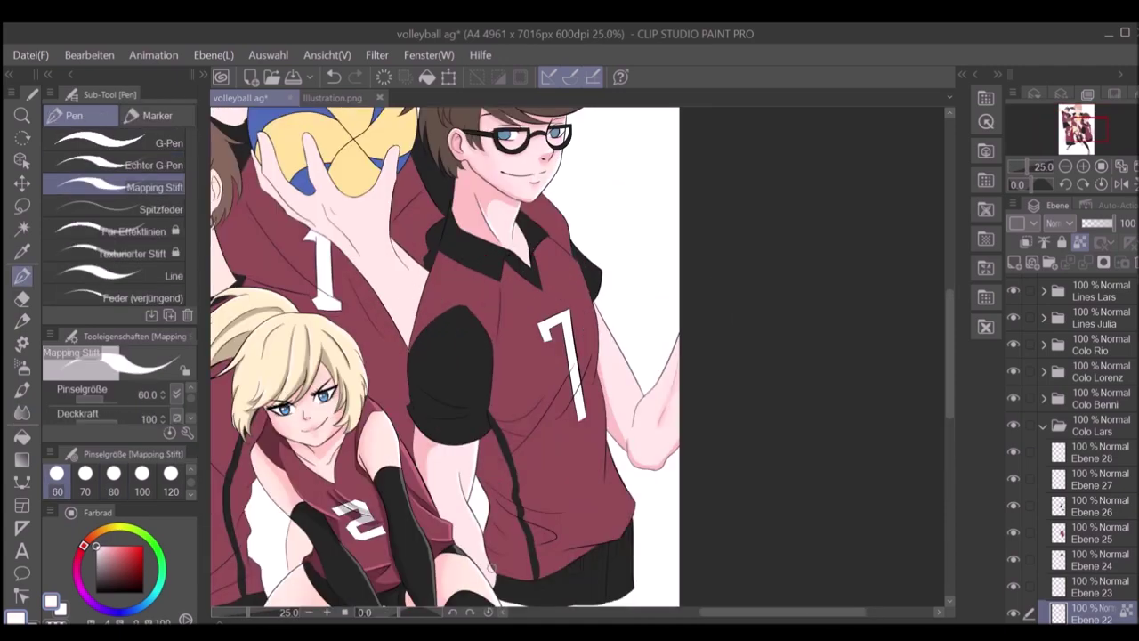
{"action": "key", "text": "j"}
{"action": "scroll", "coordinate": [445, 356], "scroll_direction": "down", "scroll_amount": 2}
{"action": "scroll", "coordinate": [525, 152], "scroll_direction": "up", "scroll_amount": 8}
Step: Add a new layer above the eye layer, select the irises and airbrush dark blue shadows over them with the size 60 Soft airbrush
{"action": "left_click", "coordinate": [1014, 263]}
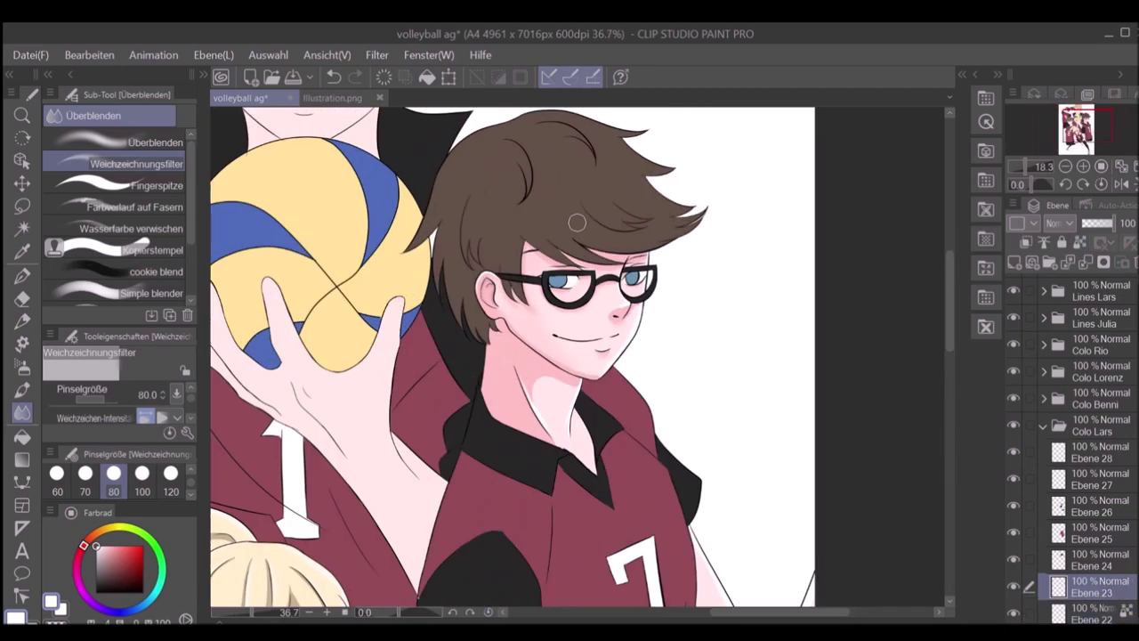
{"action": "left_click", "coordinate": [1059, 614], "text": "ctrl"}
{"action": "scroll", "coordinate": [1086, 446], "scroll_direction": "down", "scroll_amount": 2}
{"action": "key", "text": "b"}
{"action": "left_click", "coordinate": [498, 336], "text": "alt"}
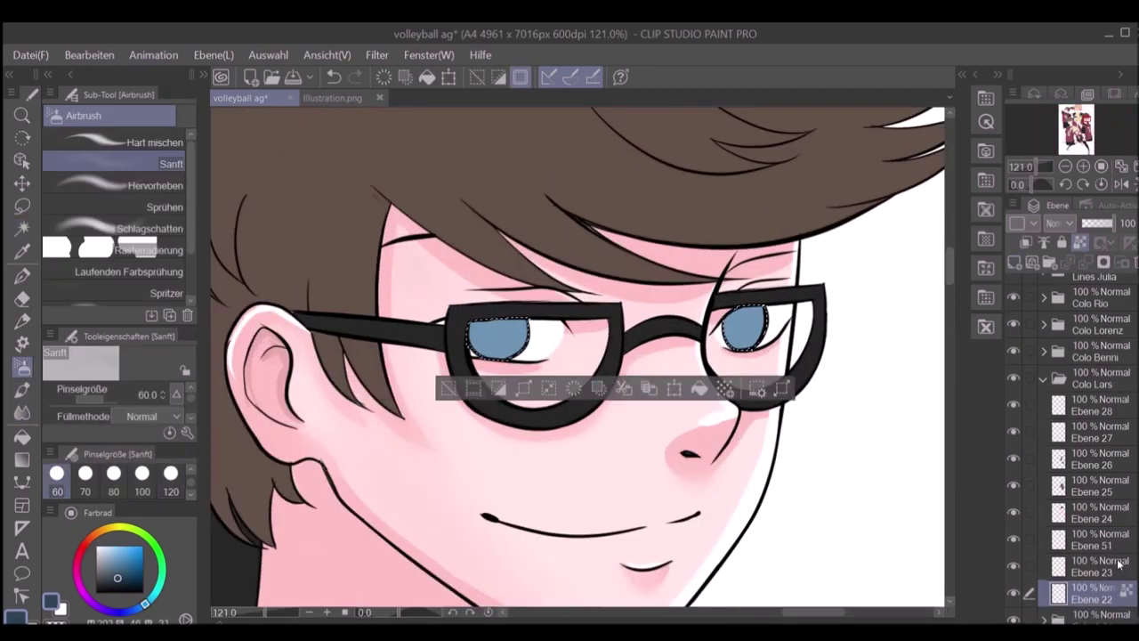
{"action": "left_click_drag", "start_coordinate": [728, 323], "coordinate": [747, 320]}
Step: Paint light blue reflections in the irises on Ebene 51 with the size 25 Mapping pen and dark blue pupils on Ebene 23
{"action": "left_click", "coordinate": [1095, 539]}
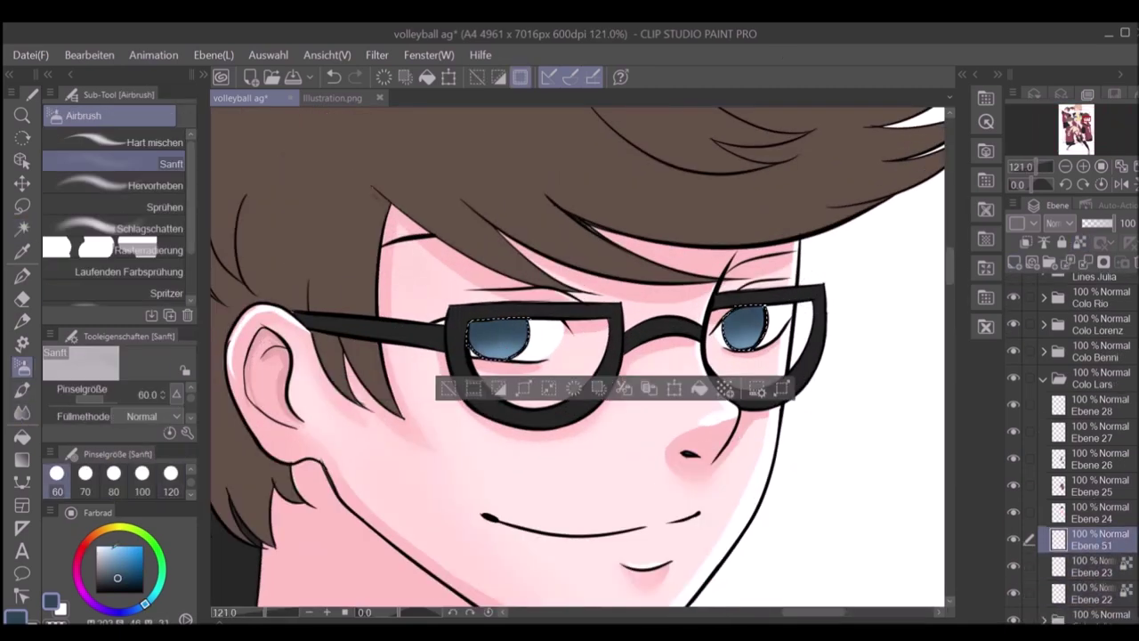
{"action": "key", "text": "e"}
{"action": "left_click_drag", "start_coordinate": [740, 319], "coordinate": [757, 337]}
{"action": "key", "text": "p"}
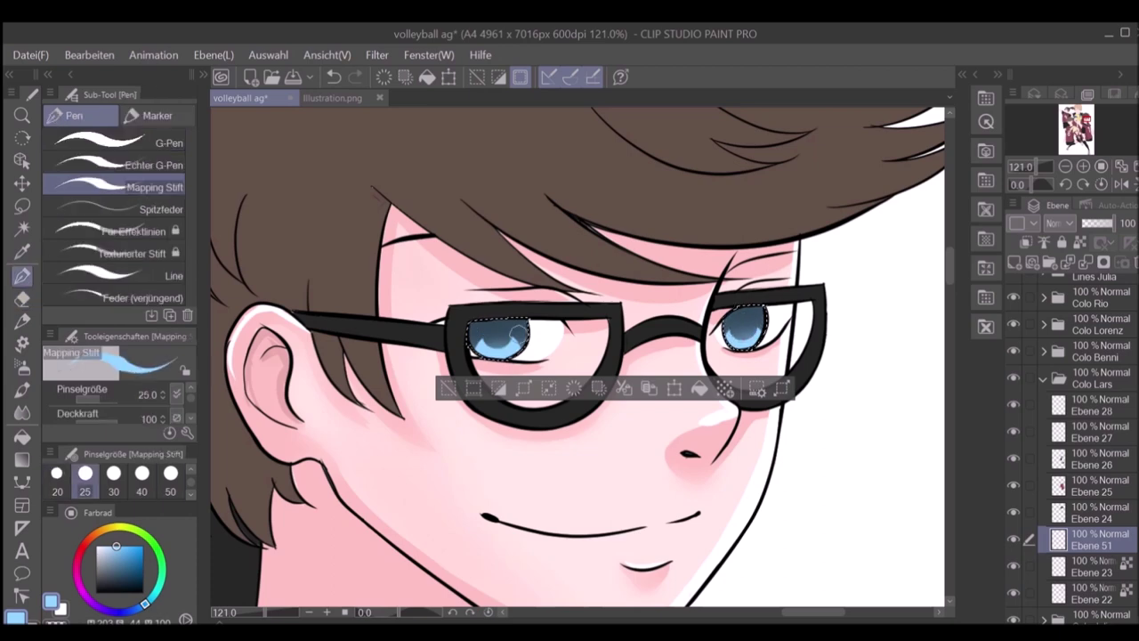
{"action": "left_click", "coordinate": [1097, 563]}
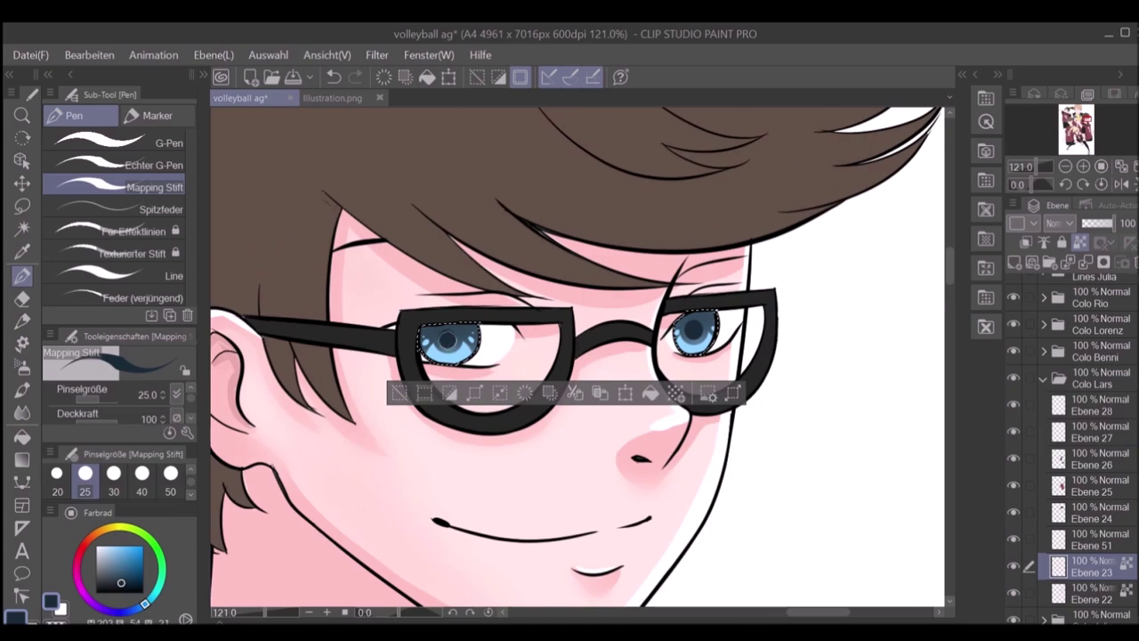
Step: Paint white light spots in both irises on Ebene 51 with the size 20 Mapping pen
{"action": "key", "text": "["}
{"action": "key", "text": "["}
{"action": "key", "text": "["}
{"action": "key", "text": "["}
{"action": "key", "text": "["}
{"action": "key", "text": "["}
{"action": "key", "text": "alt+]"}
{"action": "key", "text": "]"}
{"action": "key", "text": "]"}
{"action": "key", "text": "]"}
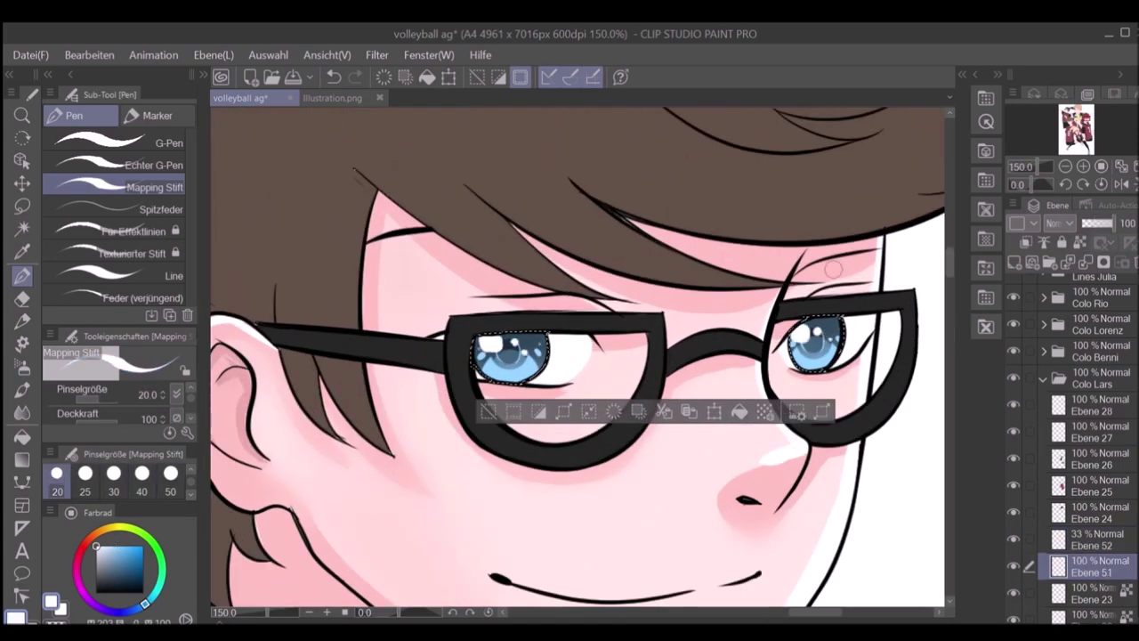
Step: Airbrush light blue over the irises on Ebene 23 with the size 60 Soft airbrush and clear the selection
{"action": "key", "text": "e"}
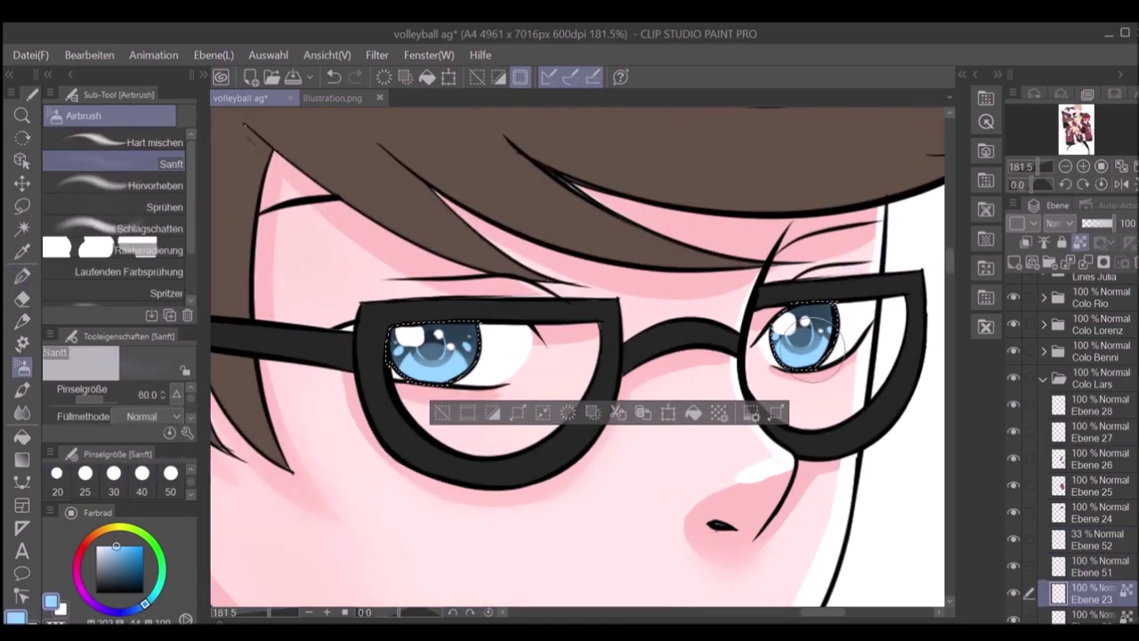
{"action": "key", "text": "p"}
{"action": "key", "text": "ctrl+d"}
{"action": "key", "text": "ctrl+minus"}
{"action": "key", "text": "ctrl+minus"}
{"action": "key", "text": "ctrl+minus"}
{"action": "key", "text": "ctrl+minus"}
{"action": "key", "text": "ctrl+minus"}
{"action": "key", "text": "ctrl+minus"}
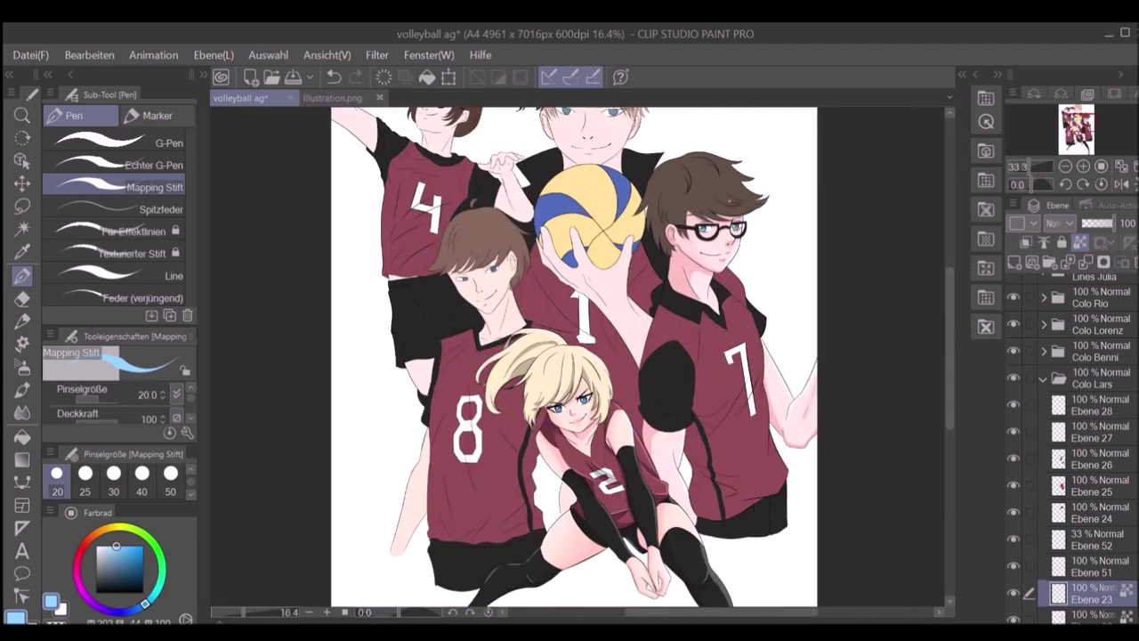
Step: Switch to the number 7 player's hair layer, Ebene 24, and paint dark brown shadows on the lower back strands with the size 50 Mapping pen
{"action": "key", "text": "ctrl+plus"}
{"action": "key", "text": "ctrl+plus"}
{"action": "key", "text": "ctrl+plus"}
{"action": "key", "text": "ctrl+plus"}
{"action": "key", "text": "ctrl+plus"}
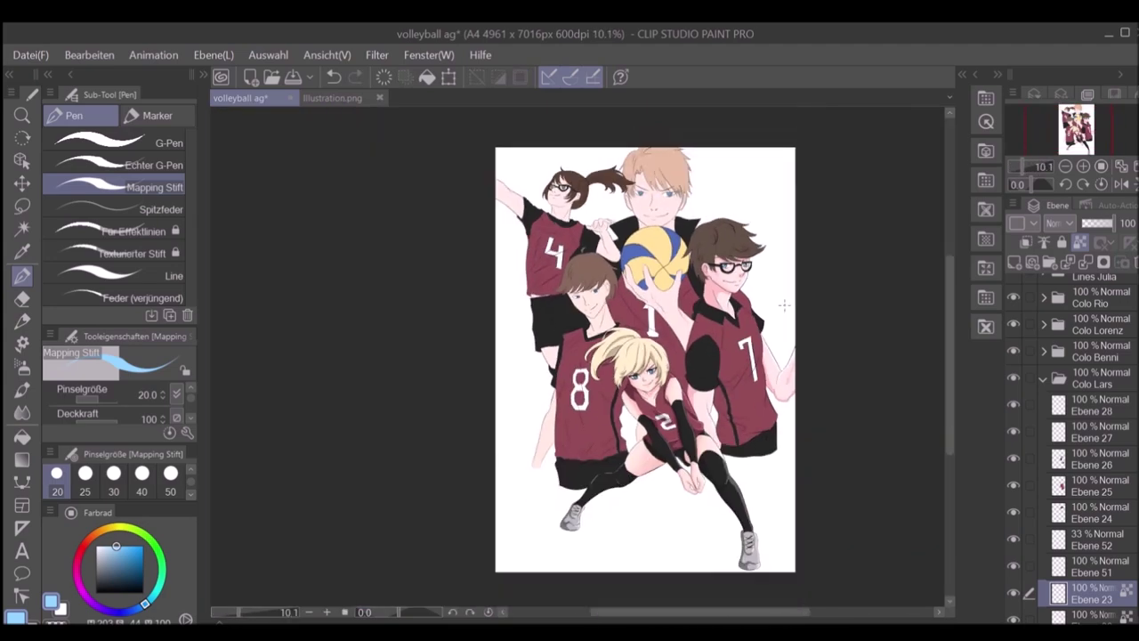
{"action": "key", "text": "alt+bracketright"}
{"action": "key", "text": "alt+bracketright"}
{"action": "key", "text": "alt+bracketright"}
{"action": "key", "text": "bracketright"}
{"action": "key", "text": "bracketright"}
{"action": "key", "text": "bracketright"}
{"action": "key", "text": "bracketright"}
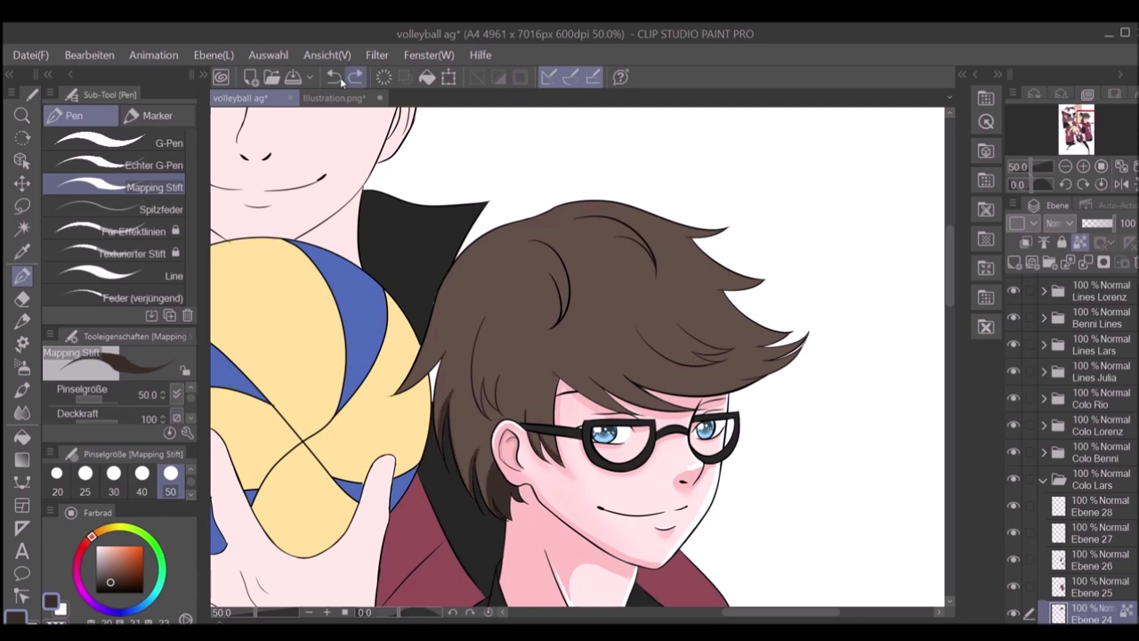
Step: Extend the dark brown hair shadows around the ear, back strands and fringe, using Mapping pen sizes 20 and 50
{"action": "key", "text": "bracketleft"}
{"action": "key", "text": "bracketleft"}
{"action": "key", "text": "bracketleft"}
{"action": "key", "text": "bracketleft"}
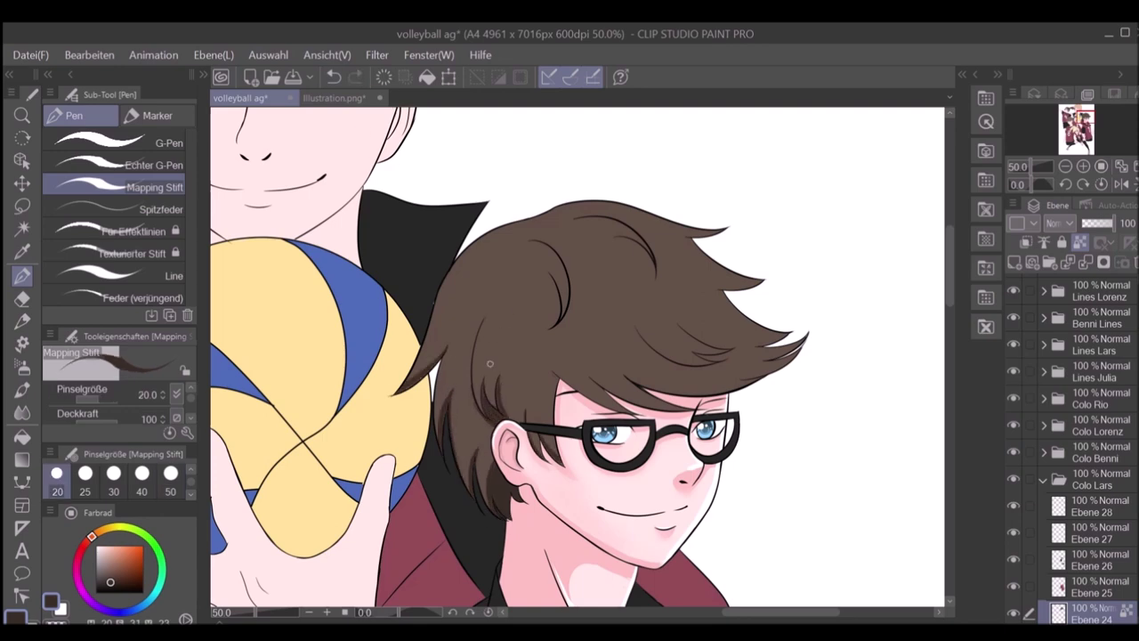
{"action": "key", "text": "bracketright"}
{"action": "key", "text": "bracketright"}
{"action": "key", "text": "bracketright"}
{"action": "key", "text": "bracketright"}
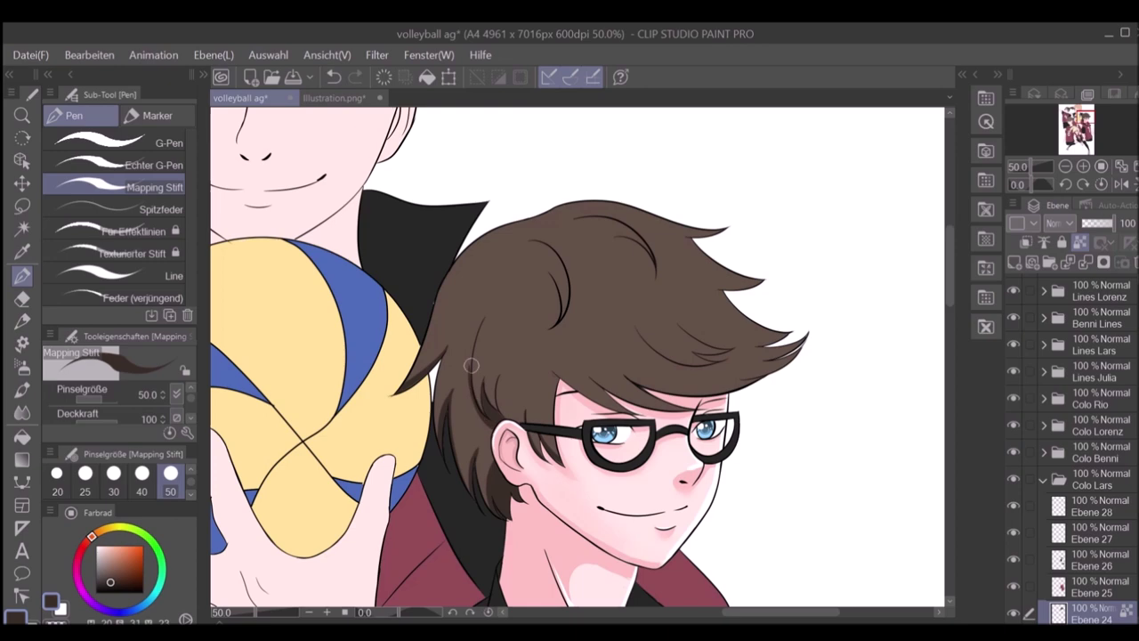
{"action": "mouse_move", "coordinate": [560, 372]}
{"action": "left_mouse_down"}
{"action": "mouse_move", "coordinate": [758, 348]}
{"action": "mouse_move", "coordinate": [720, 349]}
{"action": "left_mouse_up"}
Step: Paint peach highlights along the hair's outer tips and fringe strands with the Mapping pen at sizes 50 and 30
{"action": "scroll", "coordinate": [724, 357], "scroll_direction": "down", "scroll_amount": 5}
{"action": "scroll", "coordinate": [512, 361], "scroll_direction": "up", "scroll_amount": 5}
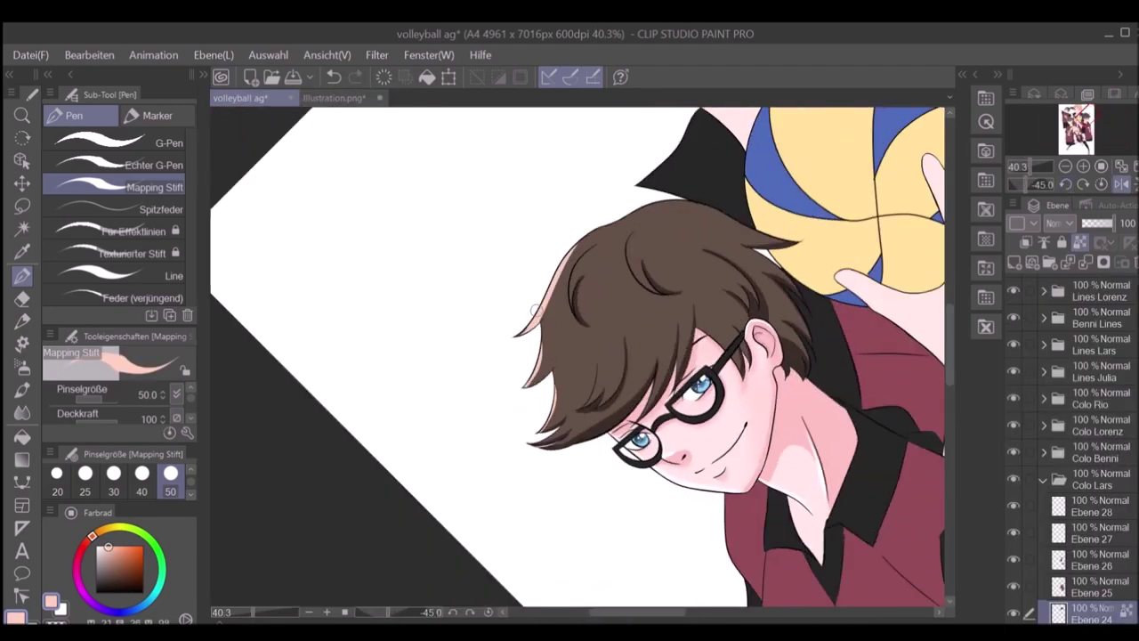
{"action": "key", "text": "bracketleft"}
{"action": "key", "text": "bracketleft"}
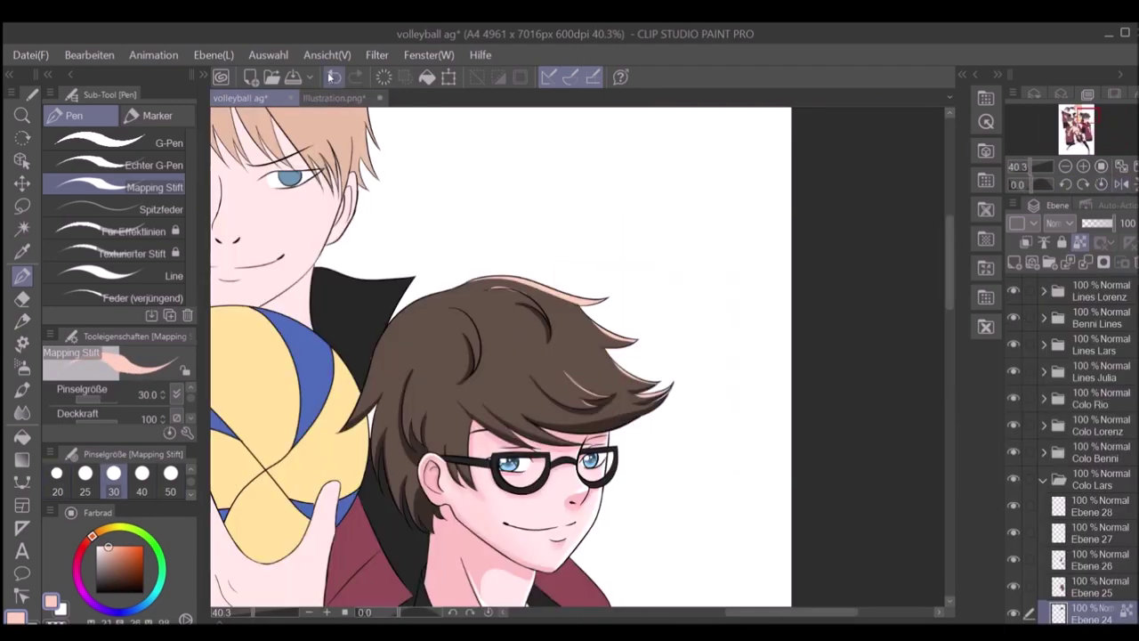
{"action": "scroll", "coordinate": [474, 341], "scroll_direction": "up", "scroll_amount": 2}
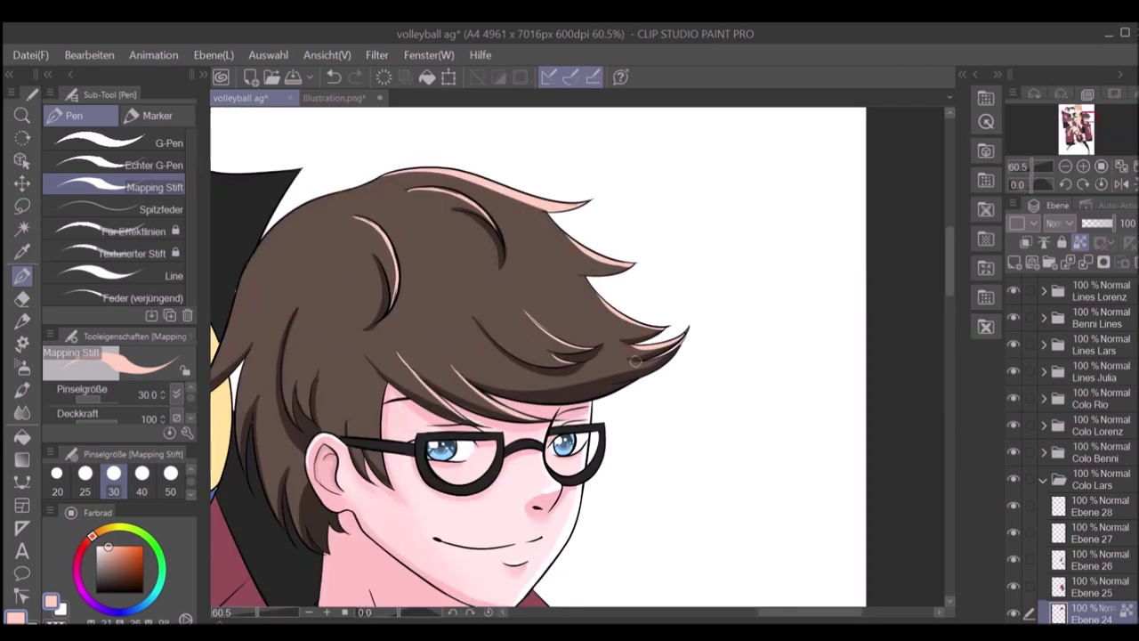
{"action": "scroll", "coordinate": [636, 360], "scroll_direction": "down", "scroll_amount": 5}
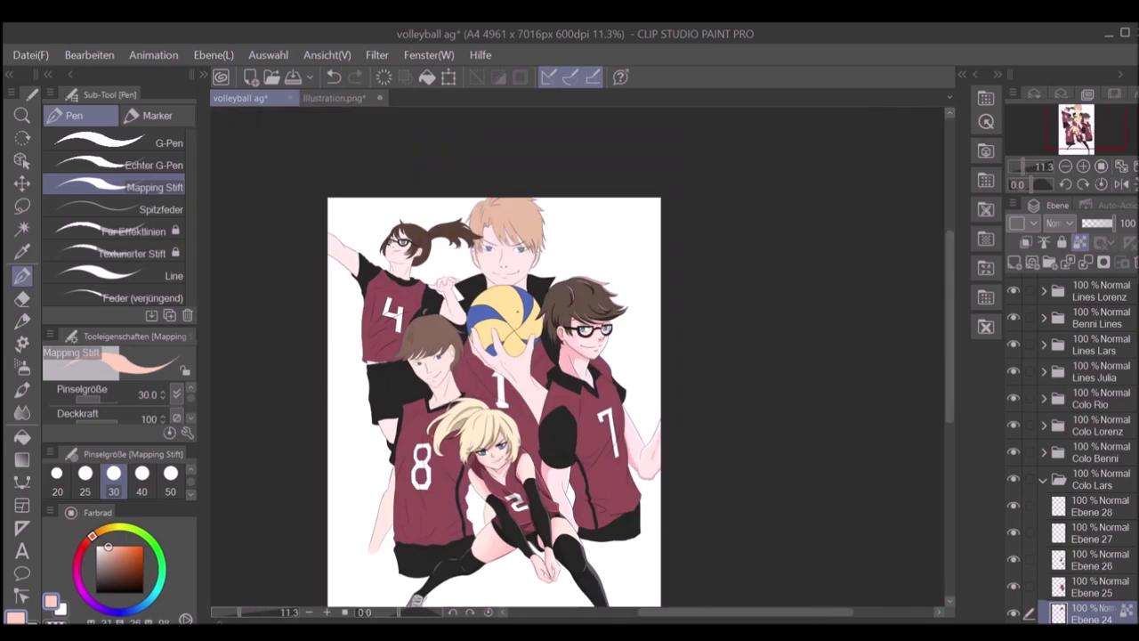
Step: Add thin peach highlights to the hair strands above and behind the ear with the size 20 Mapping pen
{"action": "scroll", "coordinate": [470, 308], "scroll_direction": "up", "scroll_amount": 3}
{"action": "key", "text": "bracketright"}
{"action": "key", "text": "bracketright"}
{"action": "scroll", "coordinate": [717, 204], "scroll_direction": "down", "scroll_amount": 2}
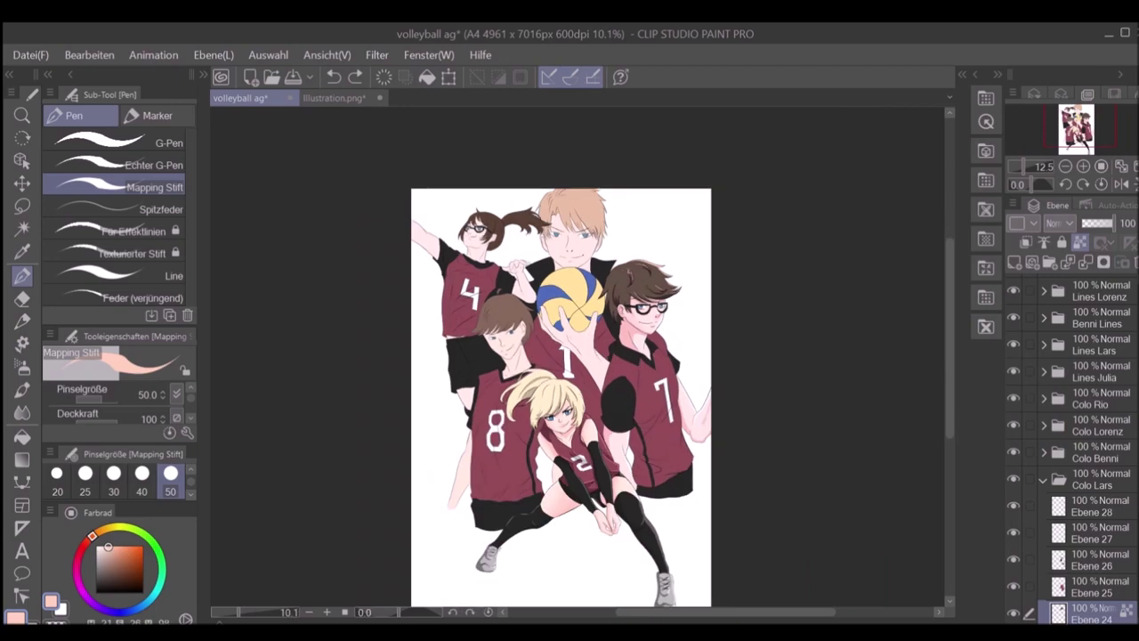
{"action": "scroll", "coordinate": [562, 258], "scroll_direction": "up", "scroll_amount": 6}
{"action": "key", "text": "bracketleft"}
{"action": "key", "text": "bracketleft"}
{"action": "key", "text": "bracketleft"}
{"action": "key", "text": "bracketleft"}
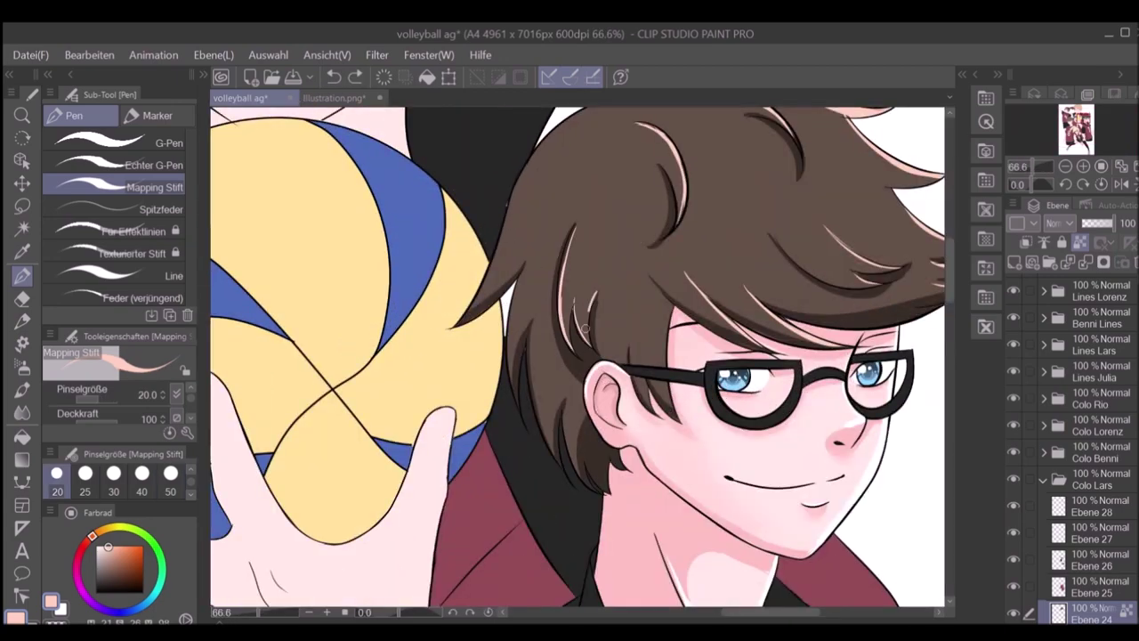
Step: Switch to the number 7 jersey layer, Ebene 25, and paint dark maroon fold shadows with the size 120 Mapping pen
{"action": "scroll", "coordinate": [584, 327], "scroll_direction": "down", "scroll_amount": 4}
{"action": "scroll", "coordinate": [674, 330], "scroll_direction": "up", "scroll_amount": 3}
{"action": "left_click", "coordinate": [676, 338], "text": "alt"}
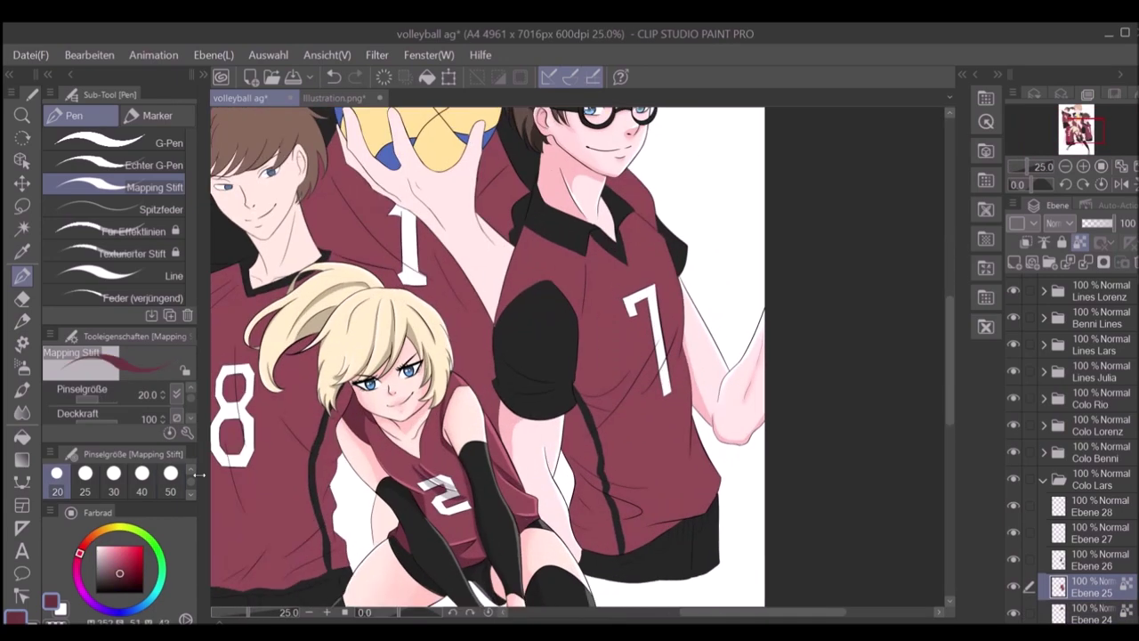
{"action": "key", "text": "bracketright"}
{"action": "key", "text": "bracketright"}
{"action": "key", "text": "bracketright"}
{"action": "key", "text": "bracketright"}
{"action": "key", "text": "bracketright"}
{"action": "key", "text": "bracketright"}
{"action": "key", "text": "bracketright"}
{"action": "key", "text": "bracketright"}
{"action": "key", "text": "bracketright"}
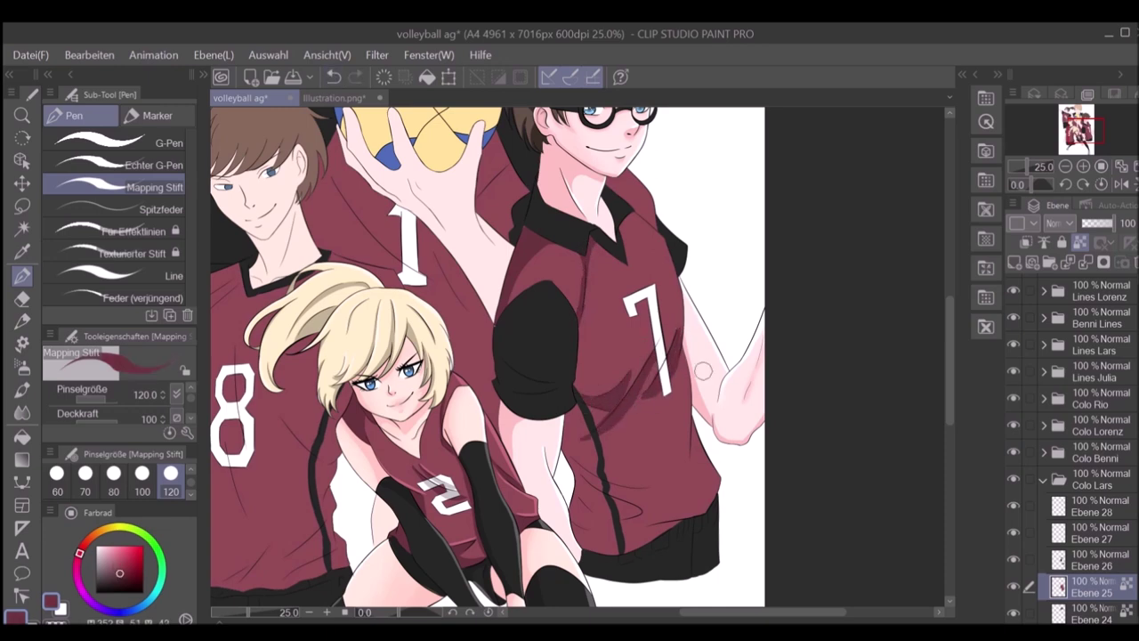
Step: Shade the lower part of the number 7 jersey around the side stripe and hem in dark maroon
{"action": "left_click_drag", "start_coordinate": [615, 504], "coordinate": [577, 544]}
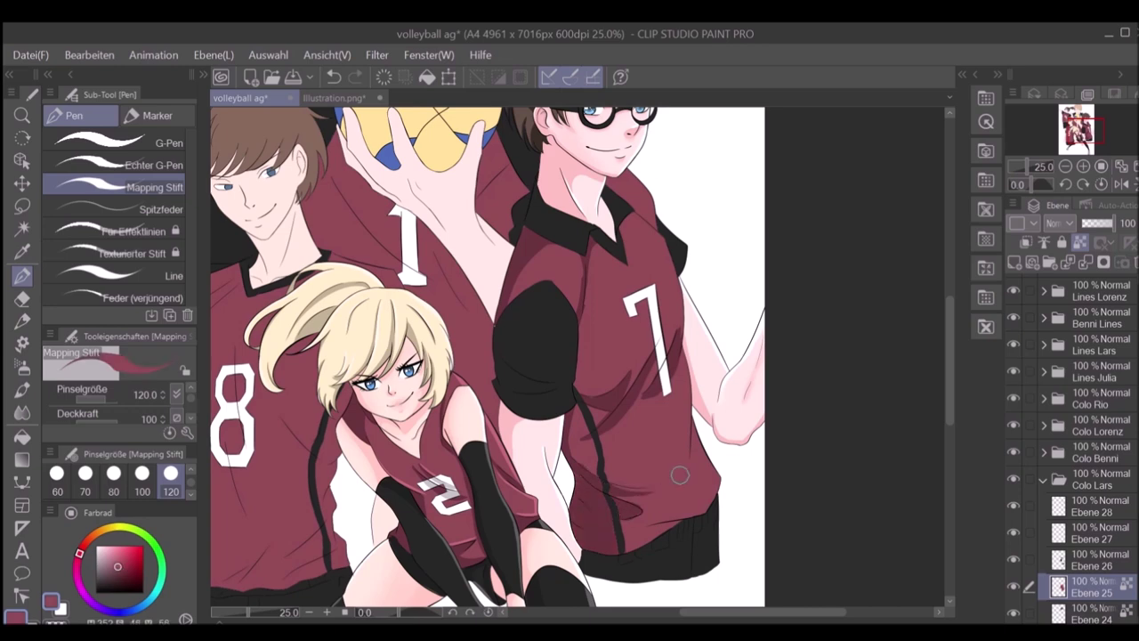
{"action": "key", "text": "h"}
{"action": "key", "text": "ctrl+0"}
{"action": "key", "text": "h"}
{"action": "scroll", "coordinate": [524, 303], "scroll_direction": "up", "scroll_amount": 4}
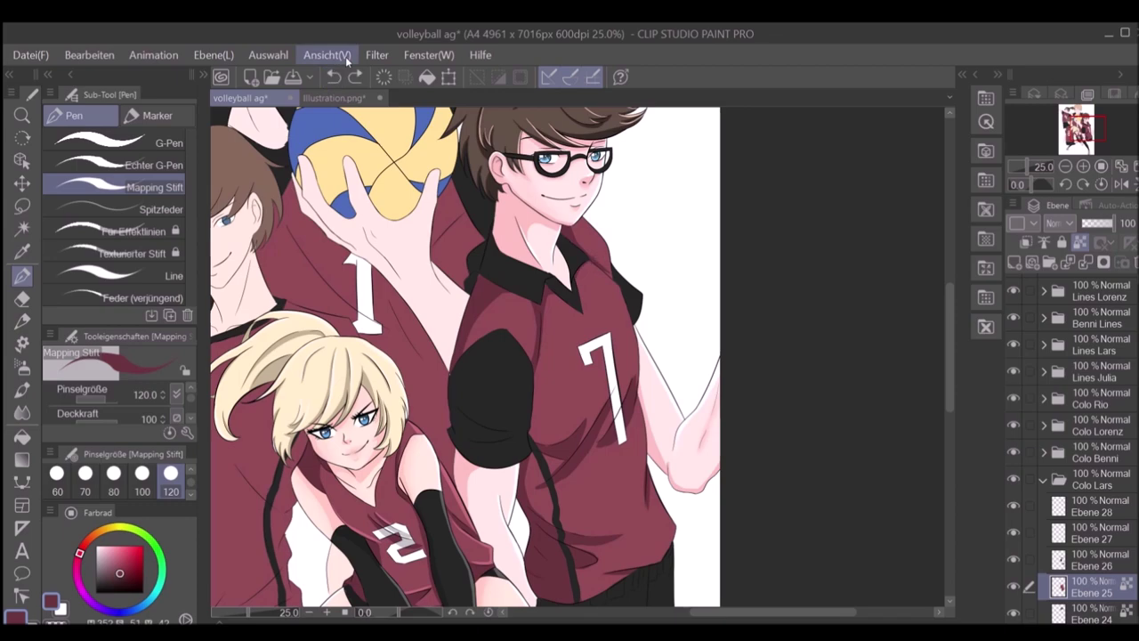
{"action": "scroll", "coordinate": [562, 414], "scroll_direction": "up", "scroll_amount": 1}
{"action": "key", "text": "ctrl+0"}
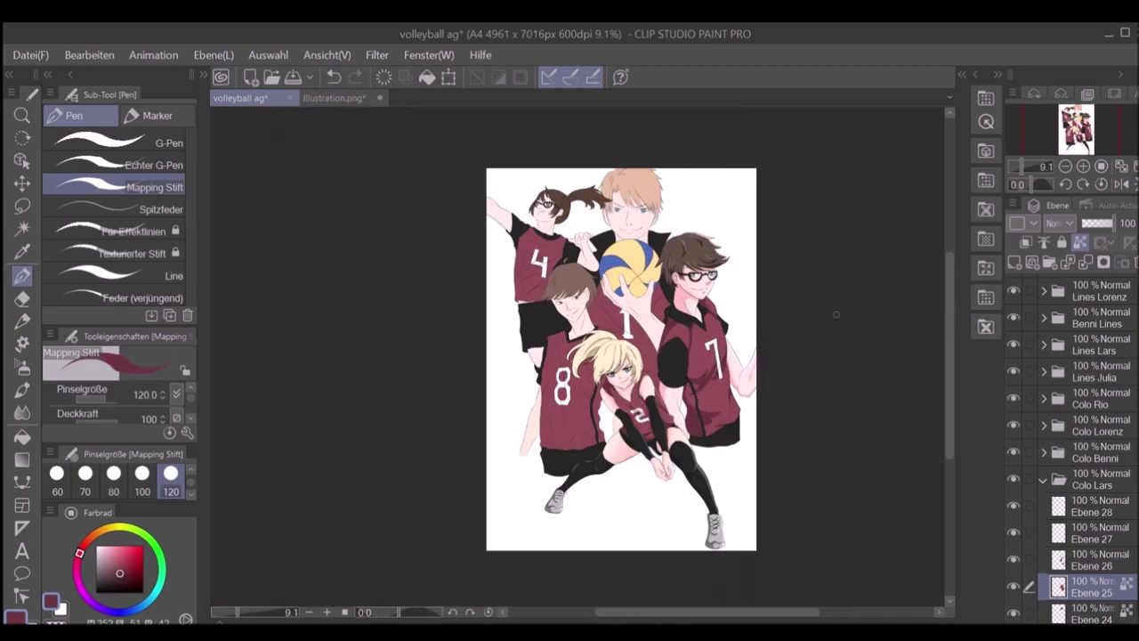
Step: Paint lighter red highlights along the number 7 jersey's folds with the size 60 Mapping pen
{"action": "scroll", "coordinate": [695, 434], "scroll_direction": "up", "scroll_amount": 4}
{"action": "scroll", "coordinate": [603, 211], "scroll_direction": "up", "scroll_amount": 2}
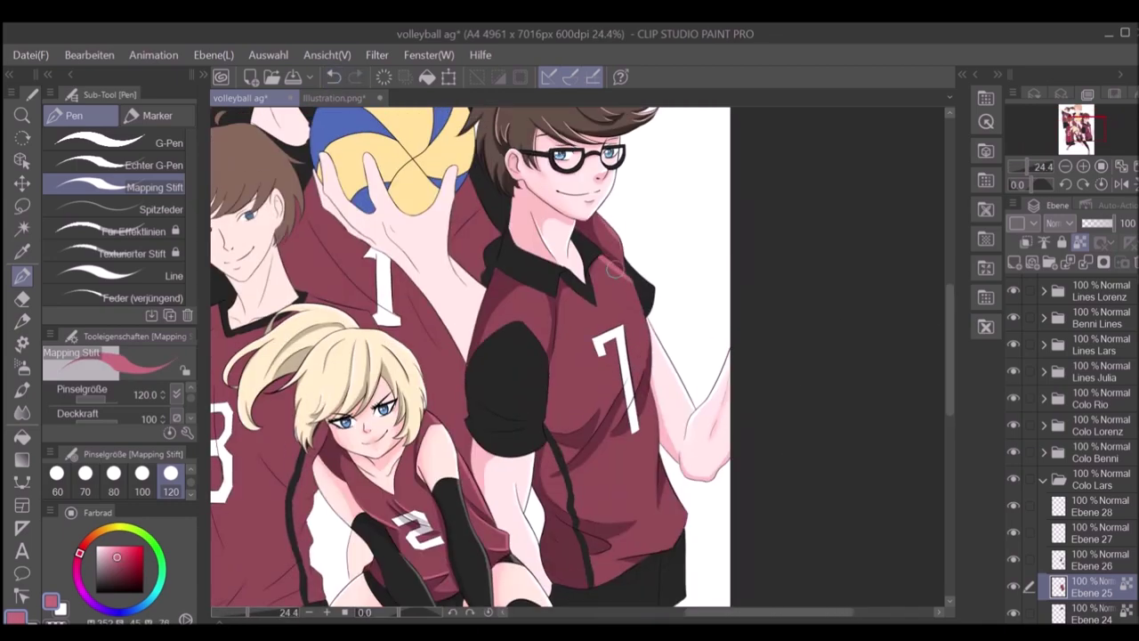
{"action": "left_click", "coordinate": [57, 476]}
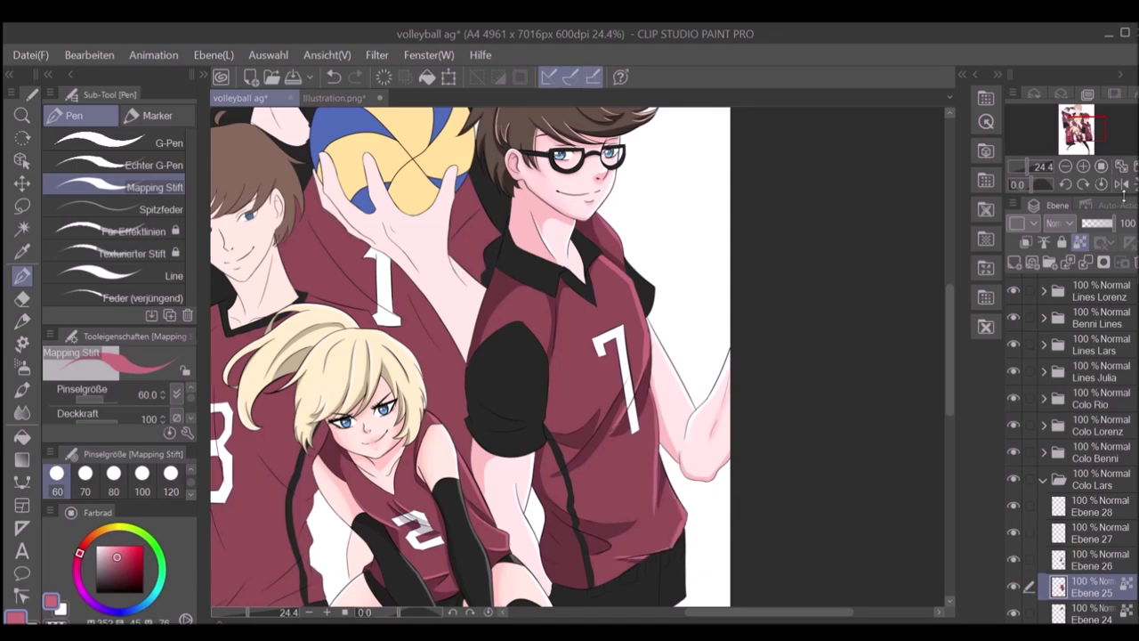
{"action": "left_click", "coordinate": [1122, 184]}
{"action": "left_click", "coordinate": [1122, 184]}
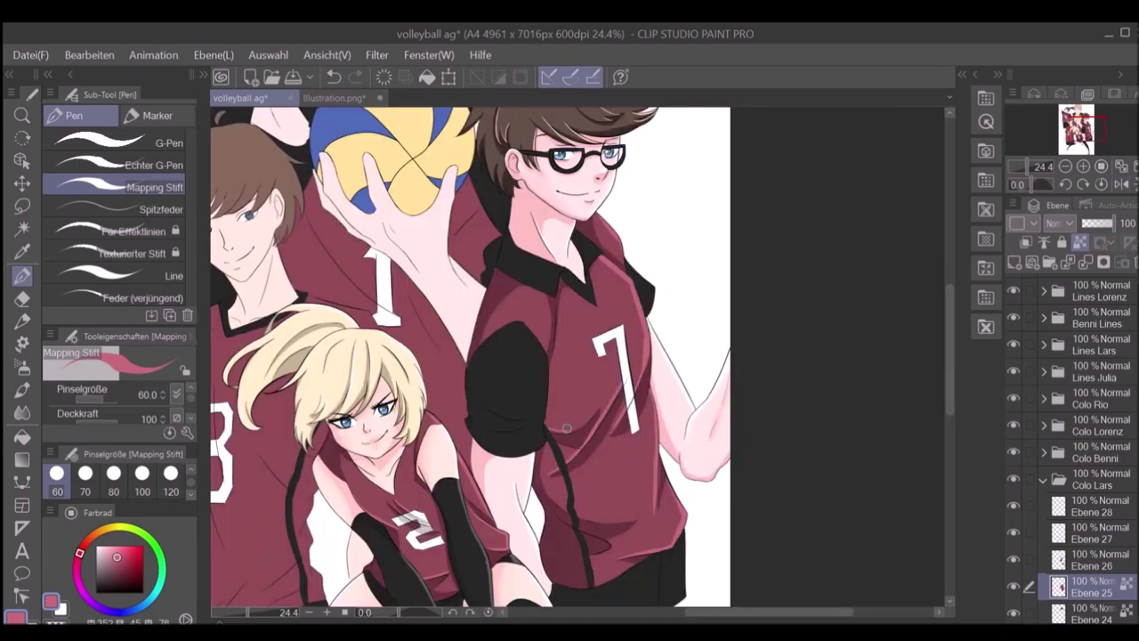
{"action": "scroll", "coordinate": [567, 428], "scroll_direction": "down", "scroll_amount": 2}
{"action": "scroll", "coordinate": [526, 341], "scroll_direction": "up", "scroll_amount": 2}
{"action": "scroll", "coordinate": [690, 335], "scroll_direction": "down", "scroll_amount": 2}
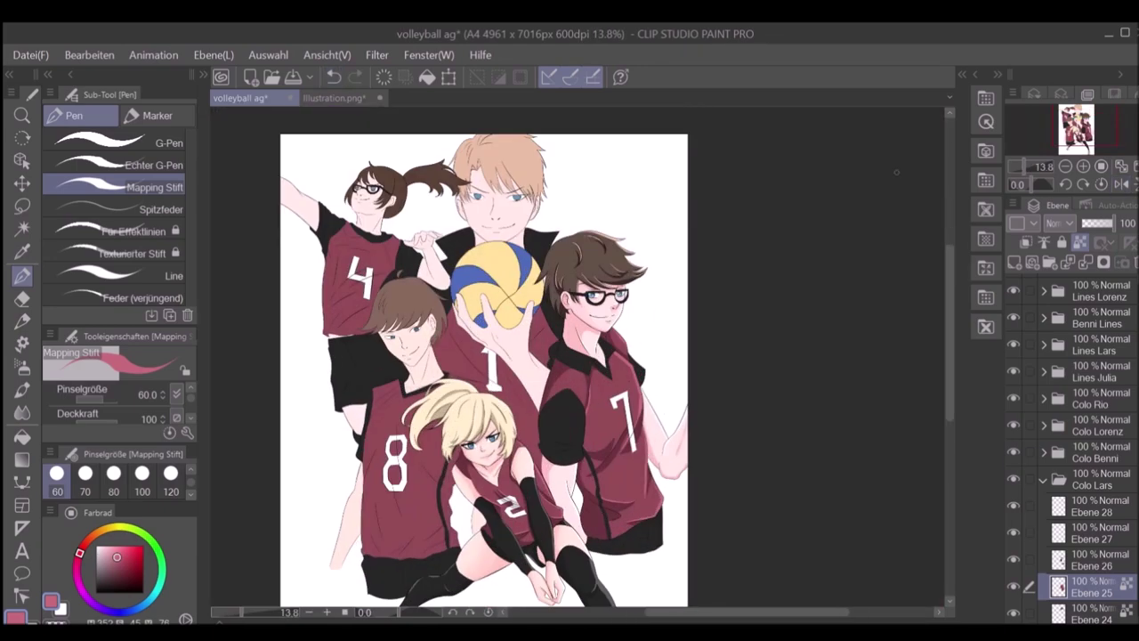
Step: Switch to layer Ebene 26 and paint black shadows on the number 7 player's collar, sleeve and shorts with the size 120 Mapping pen
{"action": "scroll", "coordinate": [689, 334], "scroll_direction": "up", "scroll_amount": 2}
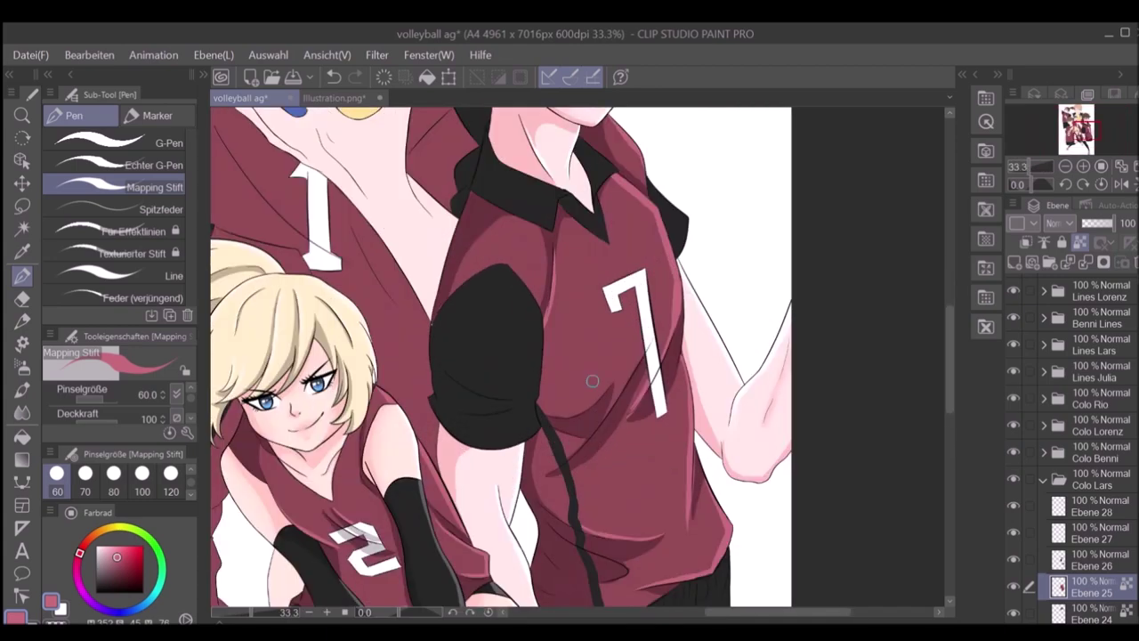
{"action": "scroll", "coordinate": [603, 285], "scroll_direction": "down", "scroll_amount": 2}
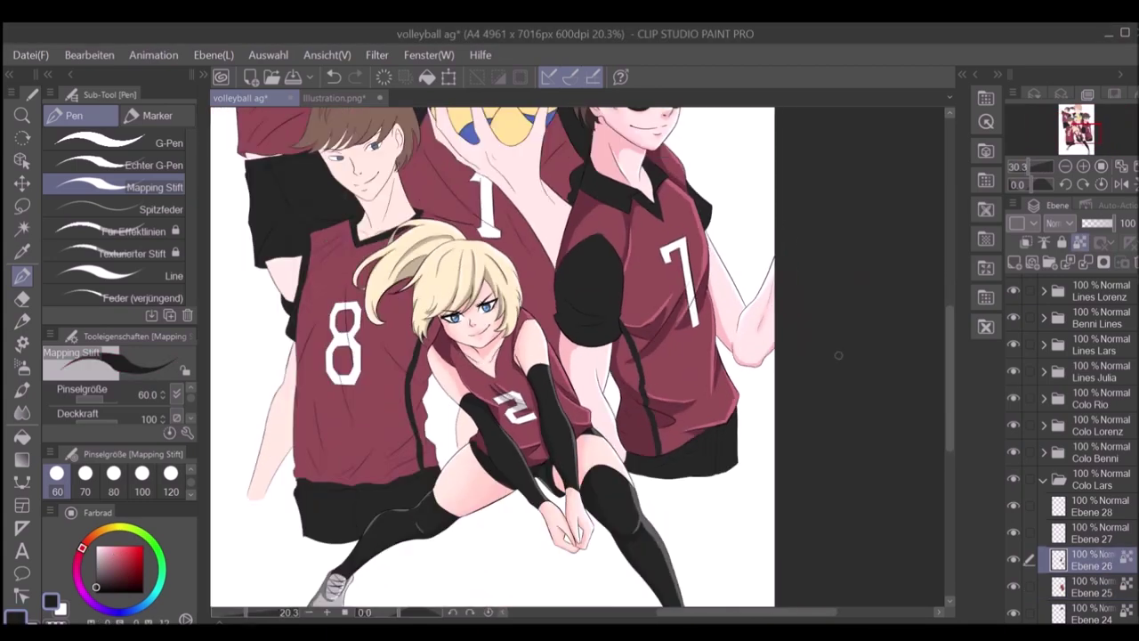
{"action": "scroll", "coordinate": [603, 285], "scroll_direction": "up", "scroll_amount": 2}
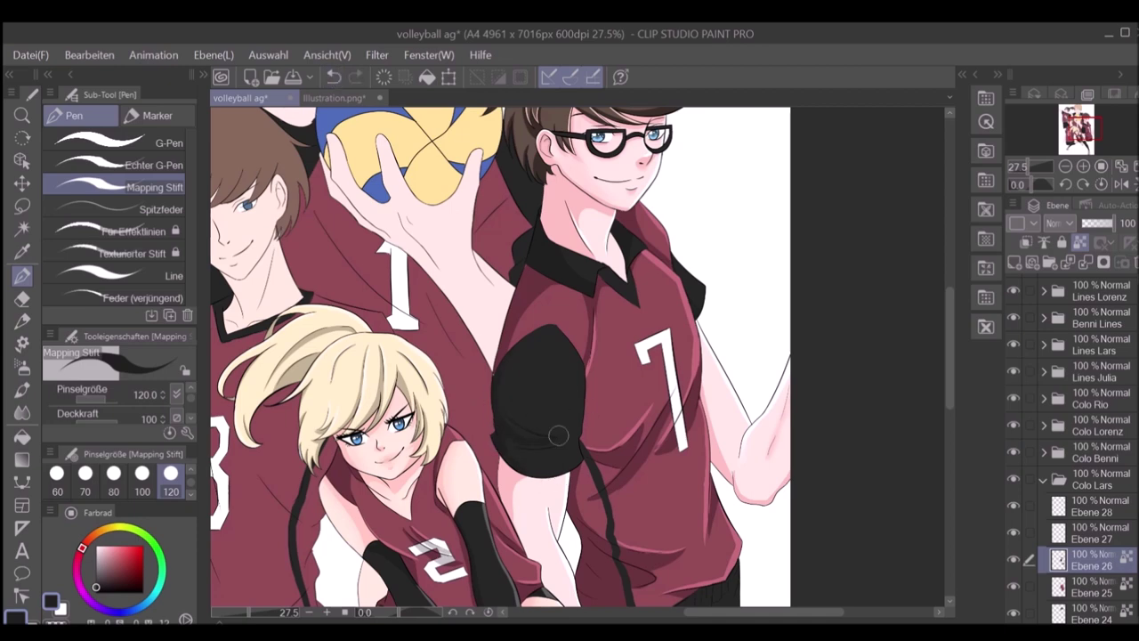
{"action": "scroll", "coordinate": [901, 390], "scroll_direction": "down", "scroll_amount": 3}
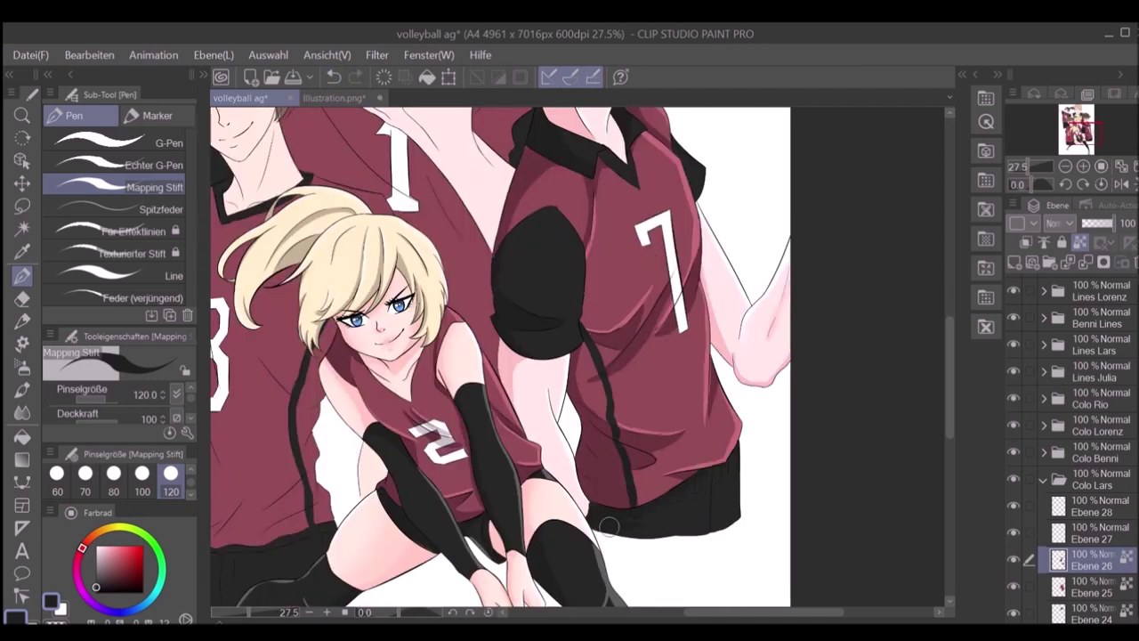
Step: Paint dark grey highlights along the number 7 player's black sleeve folds, cuff and collar with the Mapping pen
{"action": "scroll", "coordinate": [726, 452], "scroll_direction": "down", "scroll_amount": 2}
{"action": "scroll", "coordinate": [605, 295], "scroll_direction": "up", "scroll_amount": 1}
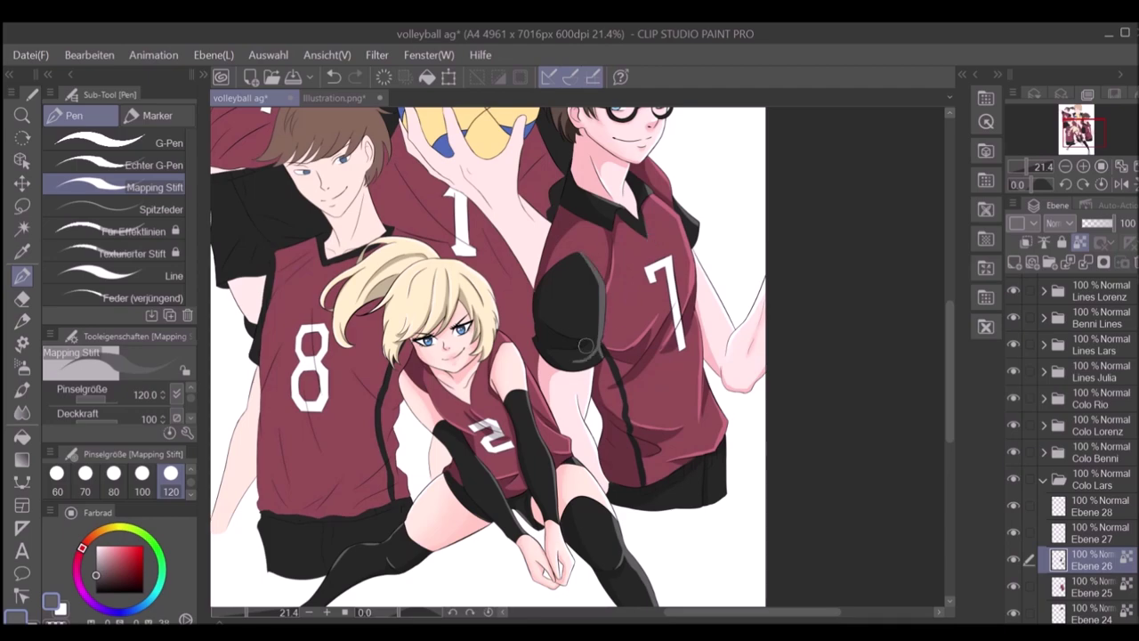
{"action": "scroll", "coordinate": [730, 459], "scroll_direction": "down", "scroll_amount": 2}
Step: Switch to layer Ebene 27 and shade the white number 7 on the jersey where the folds cross it
{"action": "scroll", "coordinate": [586, 376], "scroll_direction": "up", "scroll_amount": 4}
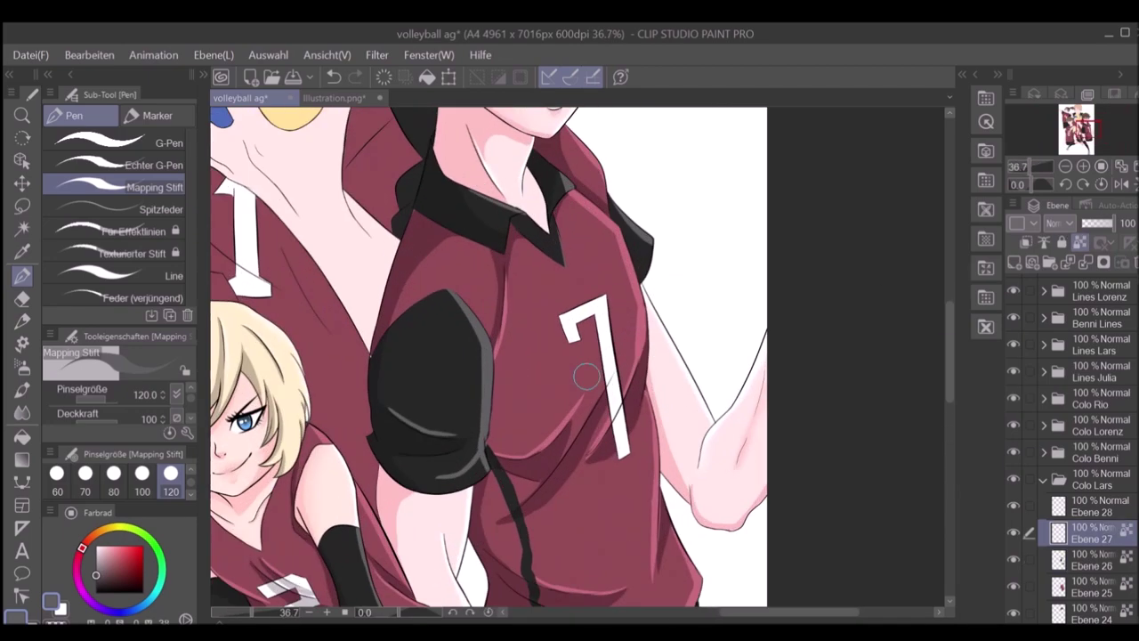
{"action": "scroll", "coordinate": [586, 376], "scroll_direction": "down", "scroll_amount": 1}
{"action": "left_click_drag", "start_coordinate": [587, 377], "coordinate": [662, 554]}
Step: On layer Ebene 28, add grey highlights to the glasses frame and soften them with the size 80 Weichzeichnungsfilter
{"action": "scroll", "coordinate": [718, 279], "scroll_direction": "up", "scroll_amount": 3}
{"action": "key", "text": "j"}
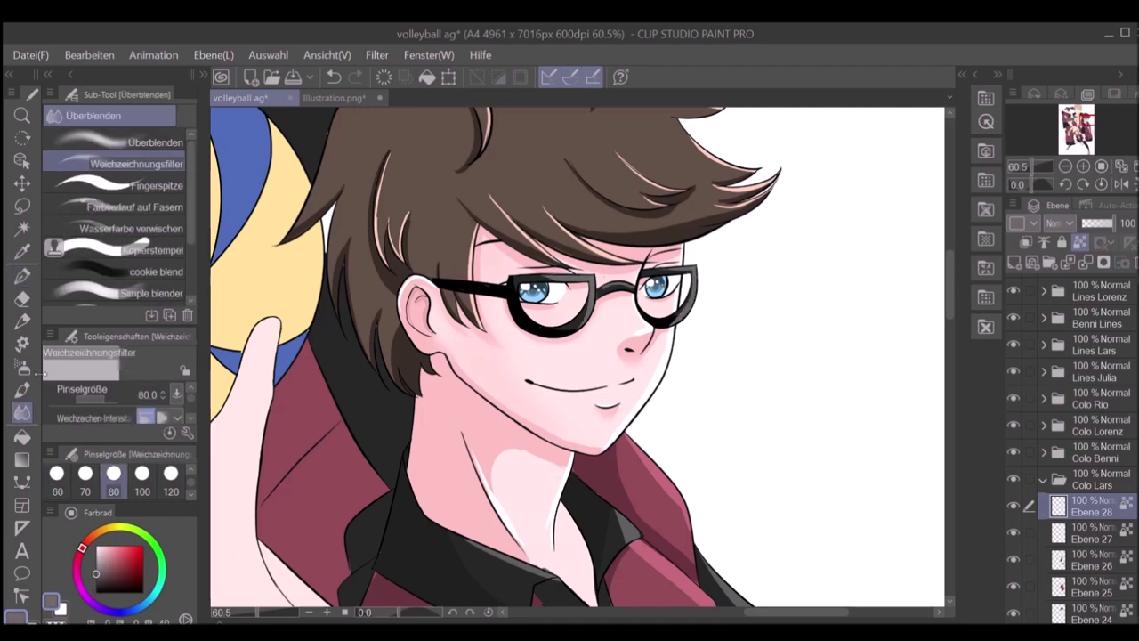
{"action": "scroll", "coordinate": [739, 361], "scroll_direction": "down", "scroll_amount": 3}
{"action": "scroll", "coordinate": [654, 271], "scroll_direction": "up", "scroll_amount": 5}
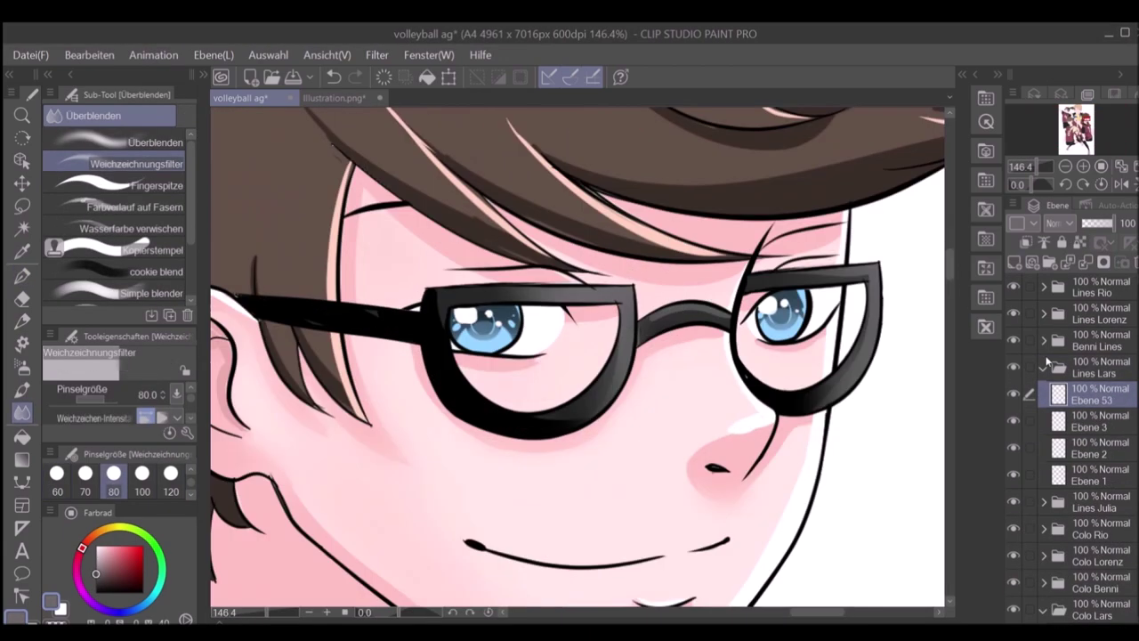
Step: Fill both glasses lenses with light grey on new layer Ebene 53 and erase the excess over the frame
{"action": "key", "text": "p"}
{"action": "mouse_move", "coordinate": [472, 319]}
{"action": "left_mouse_down"}
{"action": "mouse_move", "coordinate": [801, 347]}
{"action": "mouse_move", "coordinate": [498, 410]}
{"action": "mouse_move", "coordinate": [623, 294]}
{"action": "mouse_move", "coordinate": [811, 236]}
{"action": "mouse_move", "coordinate": [756, 293]}
{"action": "left_mouse_up"}
{"action": "key", "text": "e"}
{"action": "key", "text": "bracketleft"}
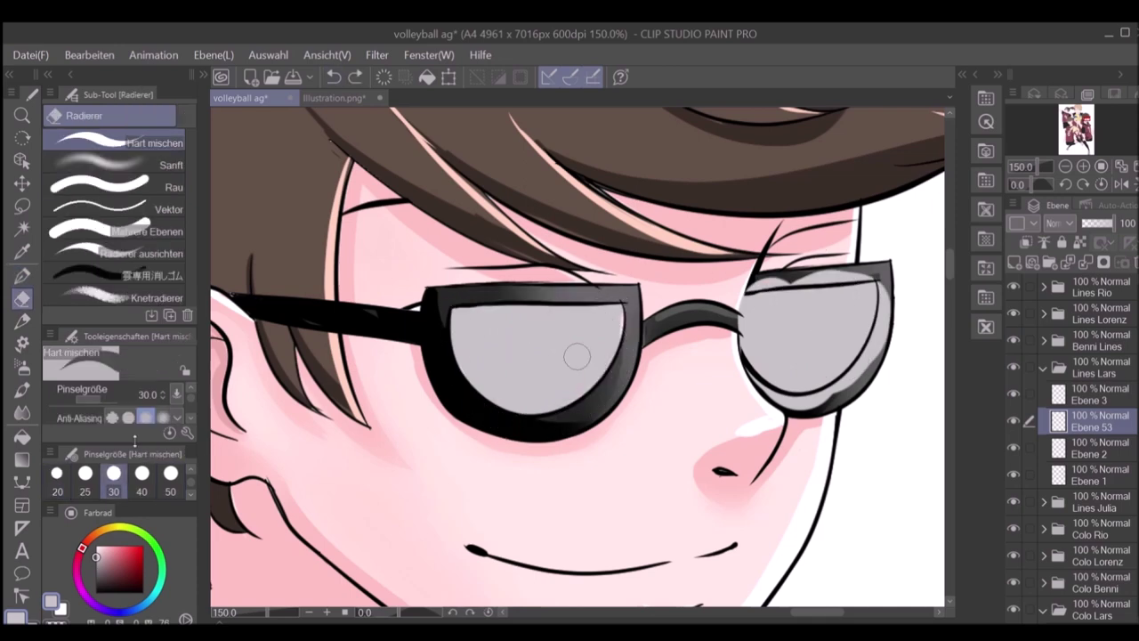
{"action": "left_click_drag", "start_coordinate": [757, 392], "coordinate": [846, 405]}
{"action": "left_click_drag", "start_coordinate": [886, 284], "coordinate": [832, 405]}
Step: Lower the opacity of lens layer Ebene 53 to 28% so the eyes show through
{"action": "key", "text": "p"}
{"action": "key", "text": "e"}
{"action": "key", "text": "p"}
{"action": "left_click_drag", "start_coordinate": [1111, 223], "coordinate": [1081, 224]}
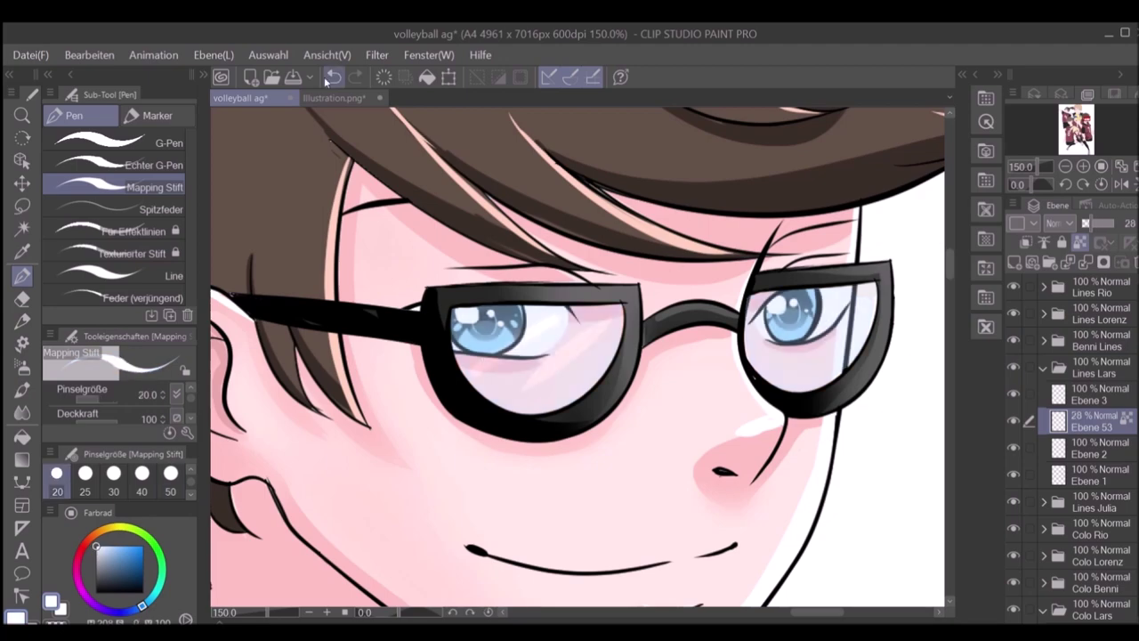
Step: Paint pink shadows on the number 8 player's face on layer Ebene 29 with the size 40 Mapping pen and airbrush a soft blush
{"action": "key", "text": "bracketleft"}
{"action": "key", "text": "bracketleft"}
{"action": "key", "text": "bracketleft"}
{"action": "key", "text": "bracketleft"}
{"action": "key", "text": "ctrl+minus"}
{"action": "key", "text": "ctrl+minus"}
{"action": "key", "text": "ctrl+minus"}
{"action": "key", "text": "ctrl+minus"}
{"action": "key", "text": "ctrl+minus"}
{"action": "key", "text": "ctrl+minus"}
{"action": "key", "text": "ctrl+minus"}
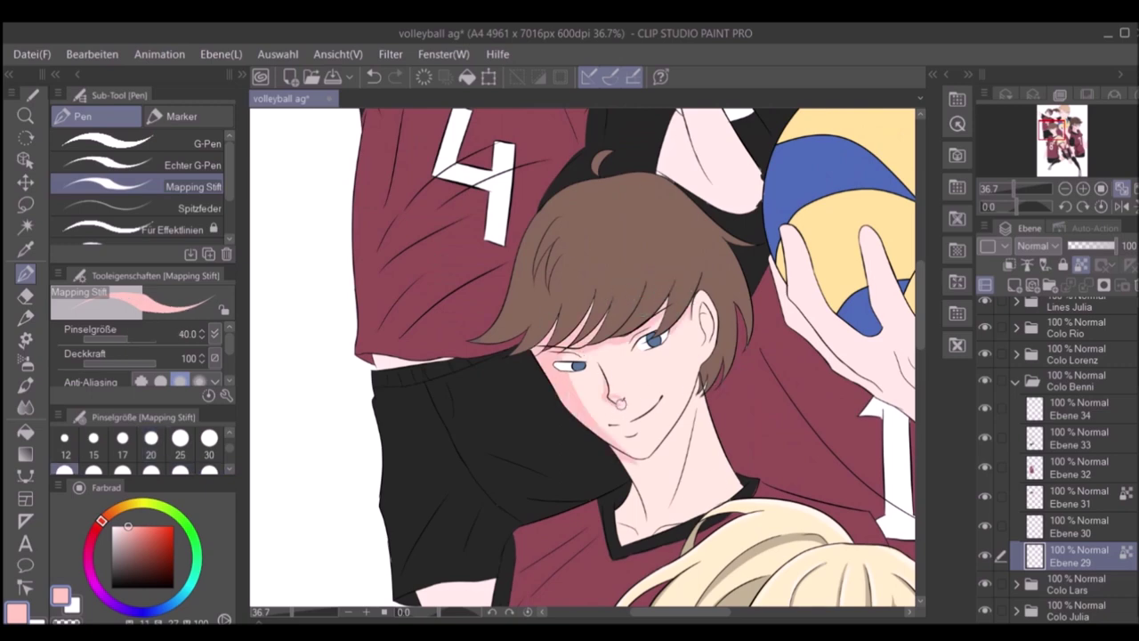
{"action": "left_click", "coordinate": [372, 78]}
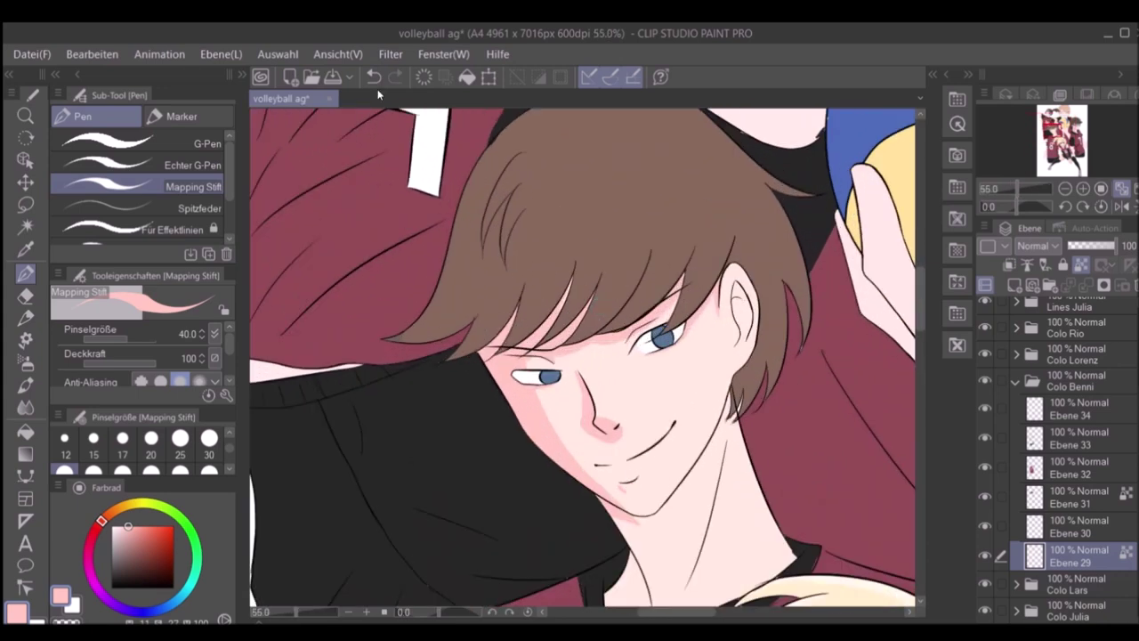
{"action": "key", "text": "j"}
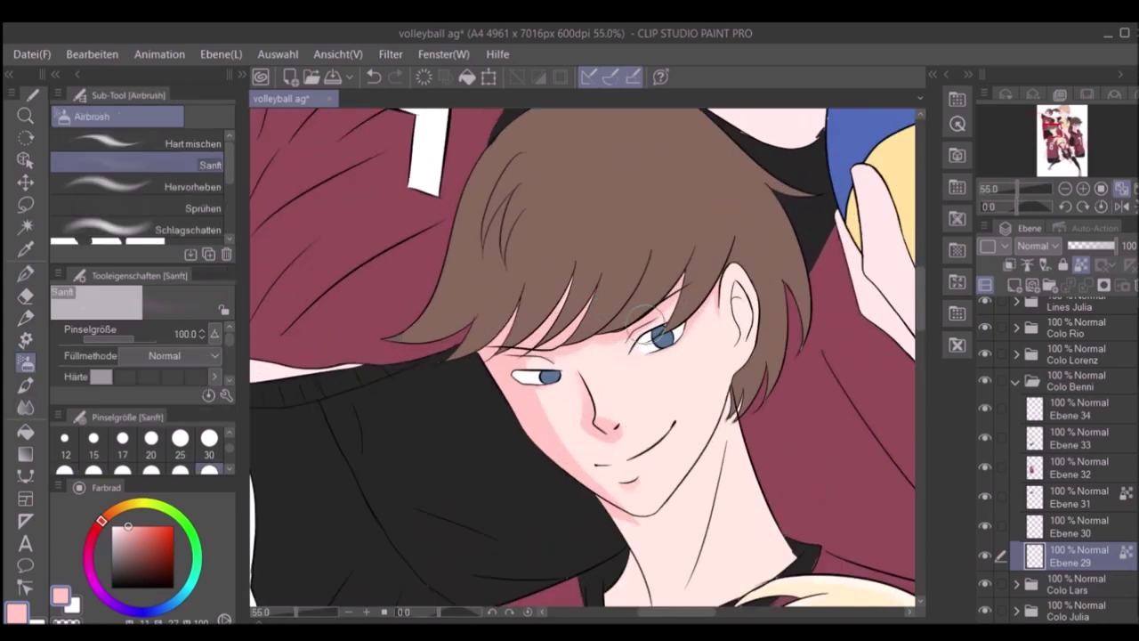
Step: Add white highlights along the jaw and ear and shade the inner ear in darker pink with the size 17 Mapping pen, blending it
{"action": "key", "text": "p"}
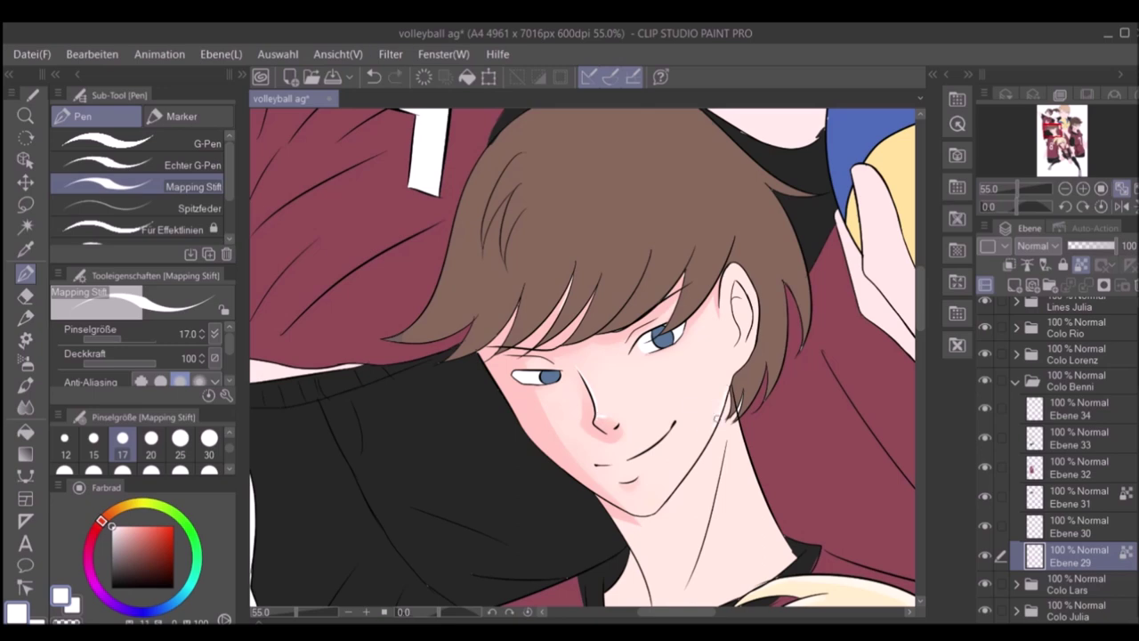
{"action": "left_click", "coordinate": [732, 290], "text": "alt"}
{"action": "left_click", "coordinate": [737, 303], "text": "alt"}
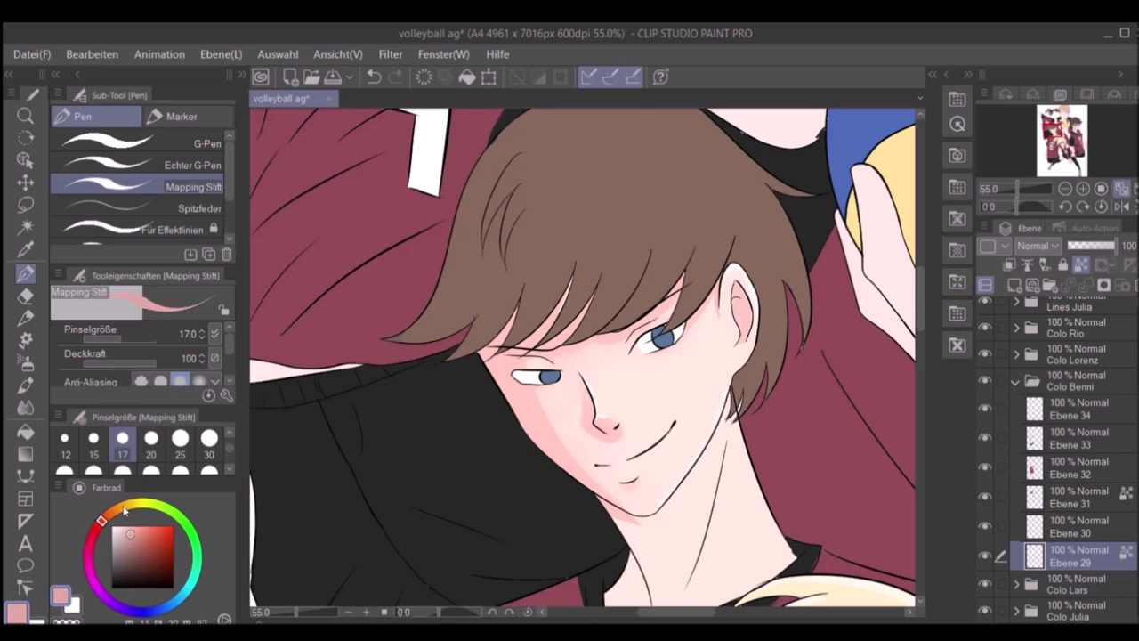
{"action": "key", "text": "j"}
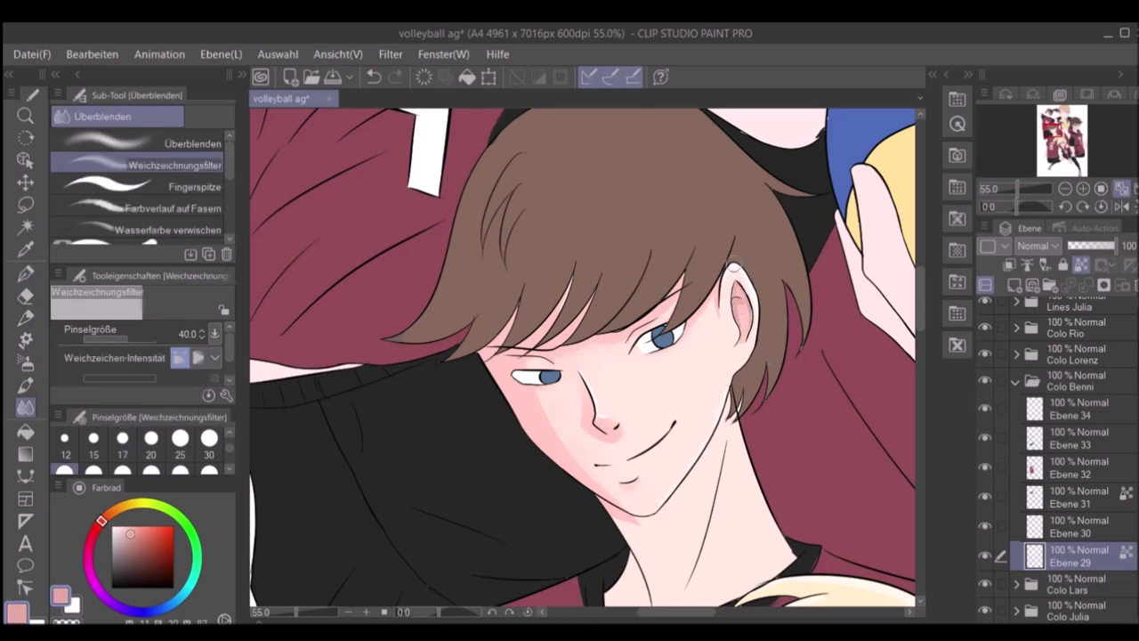
Step: Paint pink shadows under the number 8 player's chin and around the collarbones, finishing with the size 20 Mapping pen
{"action": "key", "text": "p"}
{"action": "scroll", "coordinate": [677, 356], "scroll_direction": "down", "scroll_amount": 3}
{"action": "mouse_move", "coordinate": [685, 356]}
{"action": "left_mouse_down"}
{"action": "mouse_move", "coordinate": [641, 391]}
{"action": "mouse_move", "coordinate": [719, 328]}
{"action": "mouse_move", "coordinate": [641, 435]}
{"action": "left_mouse_up"}
{"action": "key", "text": "bracketleft"}
{"action": "key", "text": "bracketleft"}
{"action": "key", "text": "bracketleft"}
{"action": "key", "text": "bracketleft"}
{"action": "key", "text": "bracketleft"}
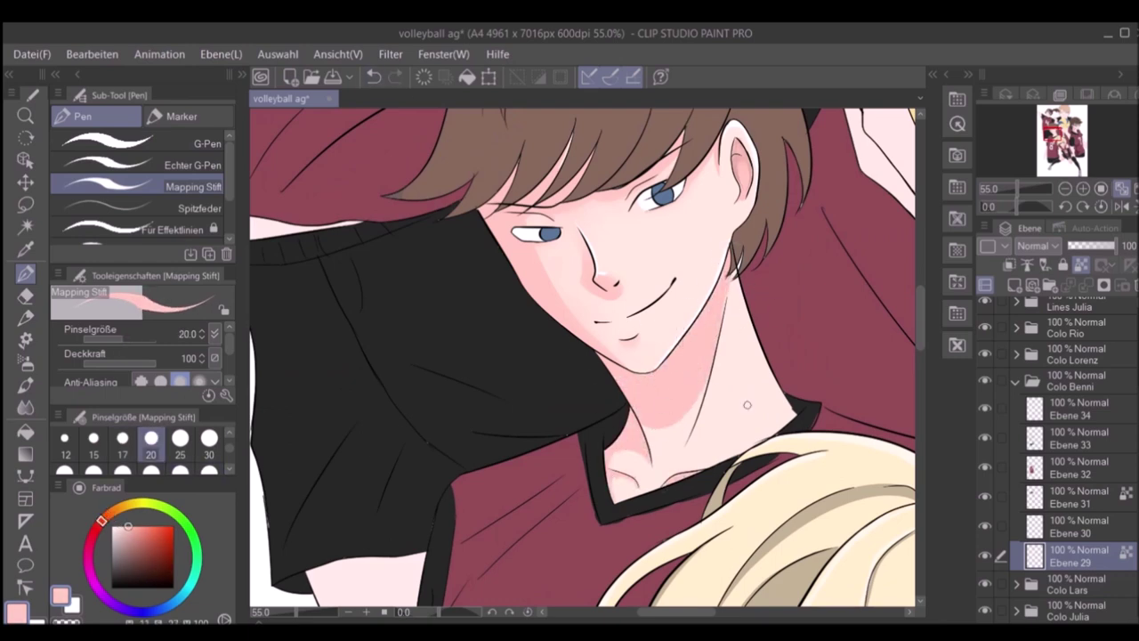
Step: Add white highlights along the number 8 player's neck with the size 20 Mapping pen and shade the arm softly
{"action": "left_click", "coordinate": [724, 440], "text": "alt"}
{"action": "key", "text": "ctrl+0"}
{"action": "scroll", "coordinate": [756, 346], "scroll_direction": "up", "scroll_amount": 5}
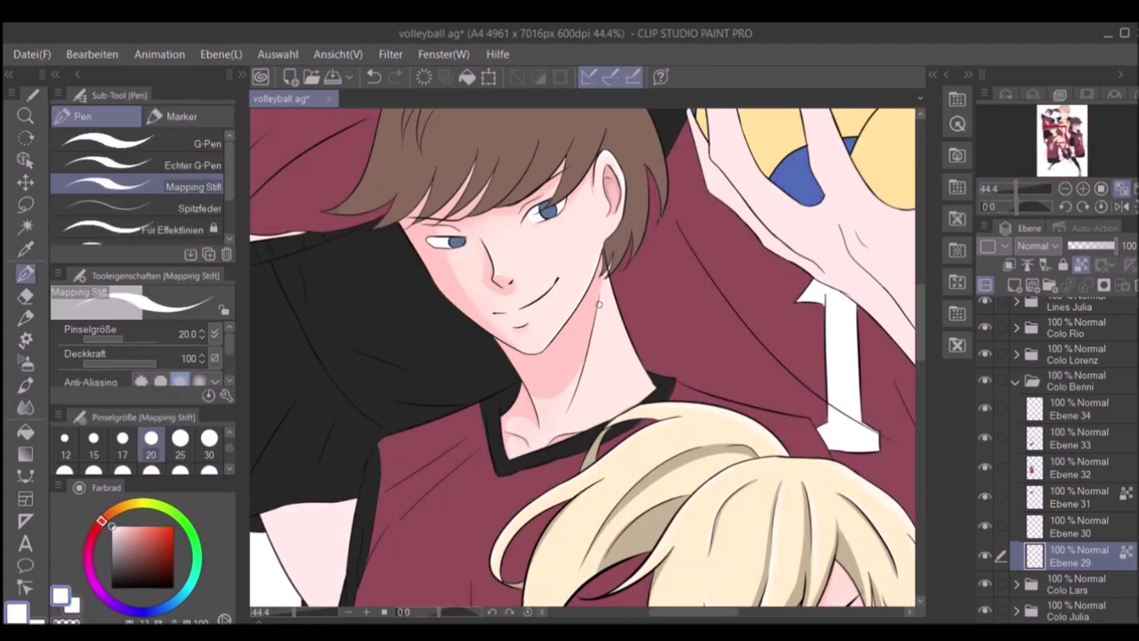
{"action": "scroll", "coordinate": [520, 375], "scroll_direction": "down", "scroll_amount": 3}
{"action": "key", "text": "j"}
{"action": "key", "text": "p"}
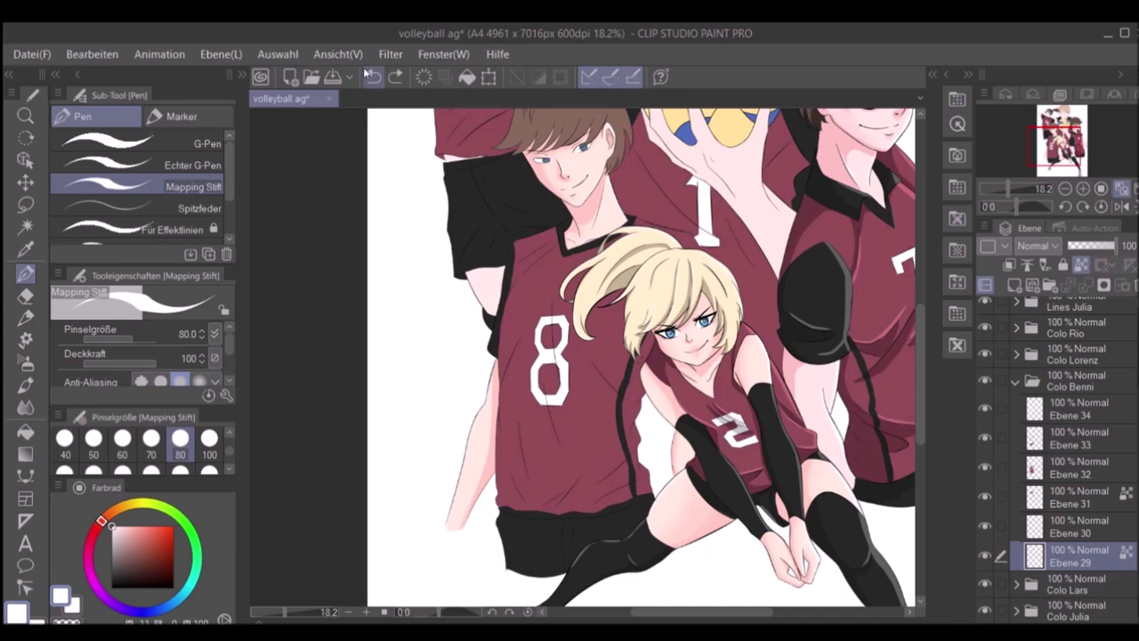
Step: Select the number 8 player's irises, darken their upper parts on Ebene 30 and add light blue glows on new layer Ebene 54
{"action": "scroll", "coordinate": [549, 303], "scroll_direction": "up", "scroll_amount": 2}
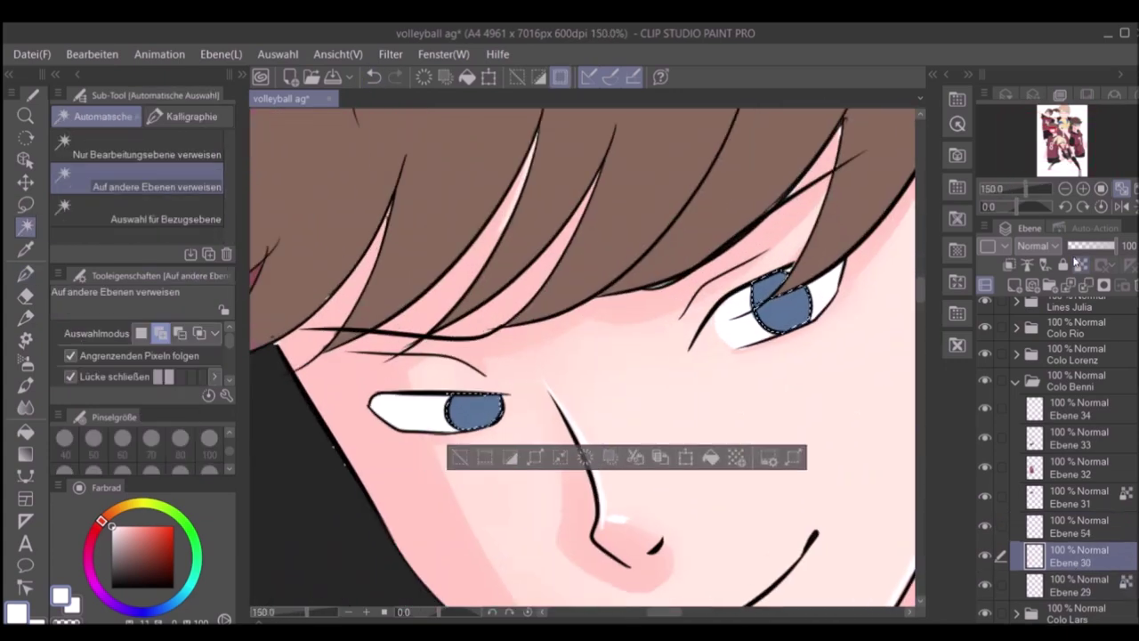
{"action": "key", "text": "b"}
{"action": "mouse_move", "coordinate": [442, 395]}
{"action": "left_mouse_down"}
{"action": "mouse_move", "coordinate": [775, 293]}
{"action": "mouse_move", "coordinate": [783, 303]}
{"action": "left_mouse_up"}
{"action": "key", "text": "e"}
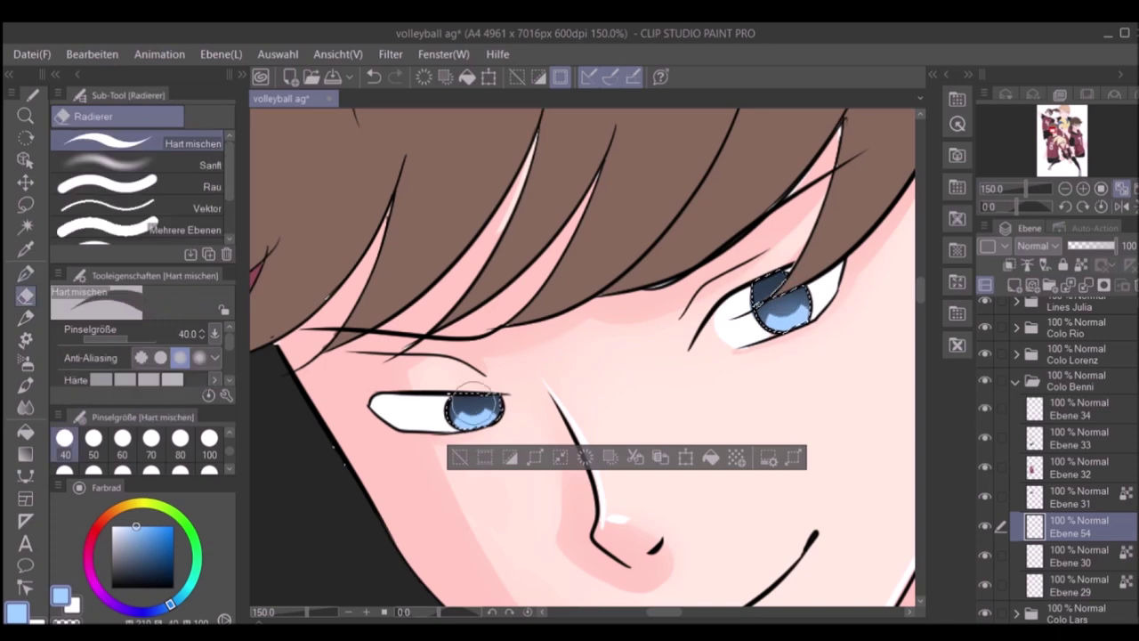
Step: Paint dark details and pupils in both irises on layer Ebene 30, using the size 25 Mapping pen for the pupils
{"action": "key", "text": "p"}
{"action": "key", "text": "alt+bracketleft"}
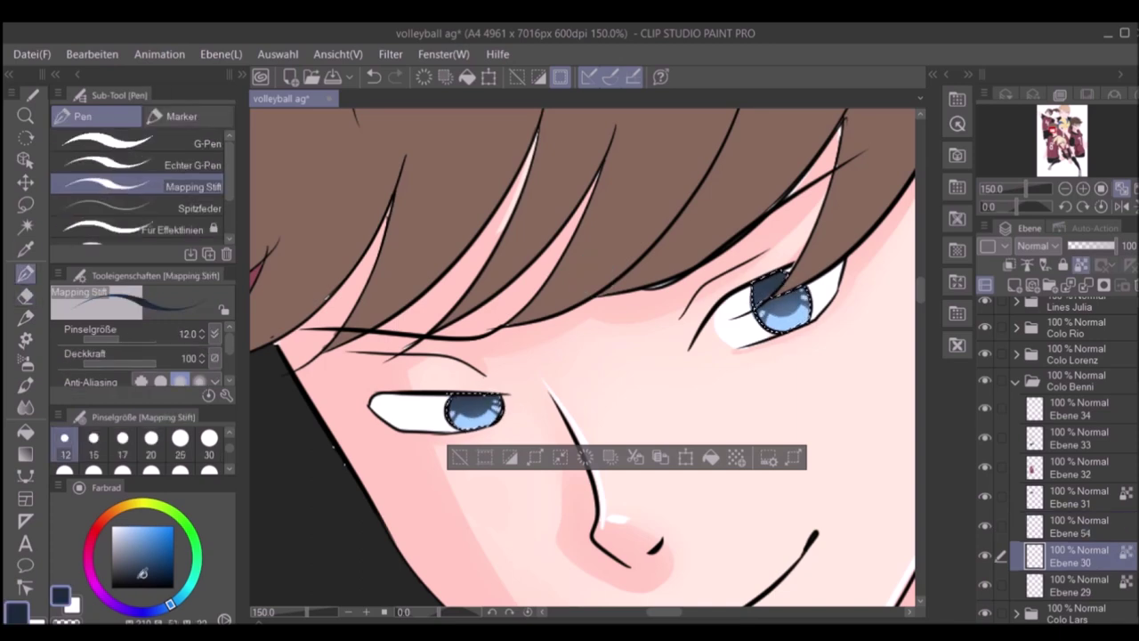
{"action": "key", "text": "bracketright"}
{"action": "left_click", "coordinate": [772, 286], "text": "alt"}
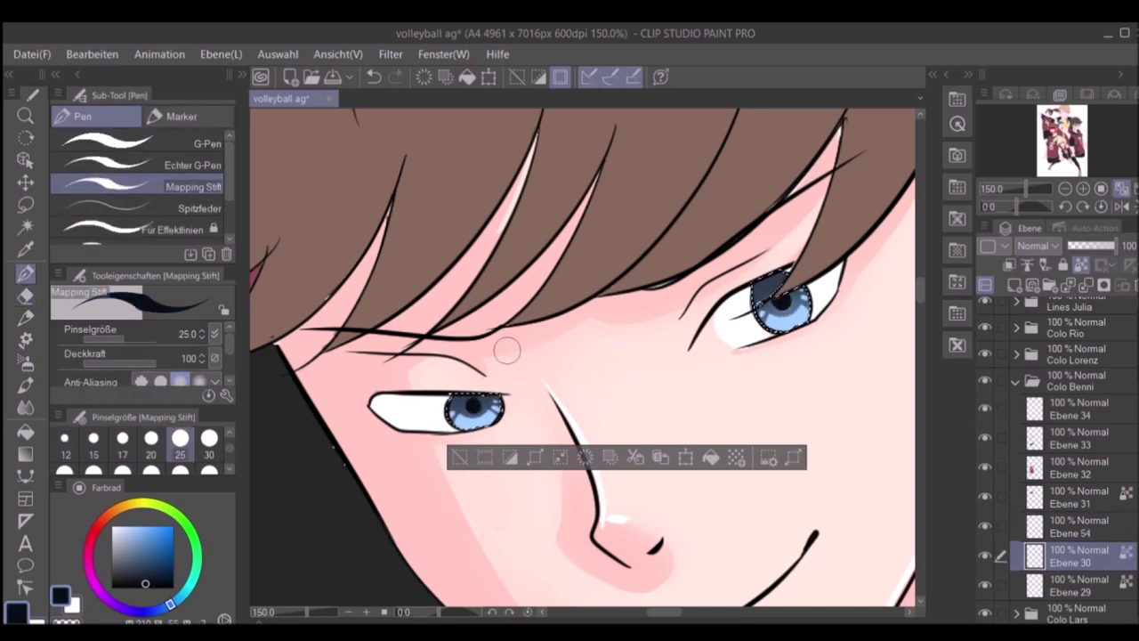
Step: Draw thin light blue rings around the pupils on new semi-transparent layer Ebene 55 with the size 6 Mapping pen
{"action": "scroll", "coordinate": [504, 344], "scroll_direction": "up", "scroll_amount": 2}
{"action": "key", "text": "bracketleft"}
{"action": "key", "text": "bracketleft"}
{"action": "key", "text": "bracketleft"}
{"action": "key", "text": "bracketleft"}
{"action": "key", "text": "bracketleft"}
{"action": "key", "text": "bracketleft"}
{"action": "key", "text": "bracketleft"}
{"action": "key", "text": "bracketleft"}
{"action": "key", "text": "alt+bracketright"}
{"action": "left_click", "coordinate": [463, 419], "text": "alt"}
{"action": "key", "text": "ctrl+shift+n"}
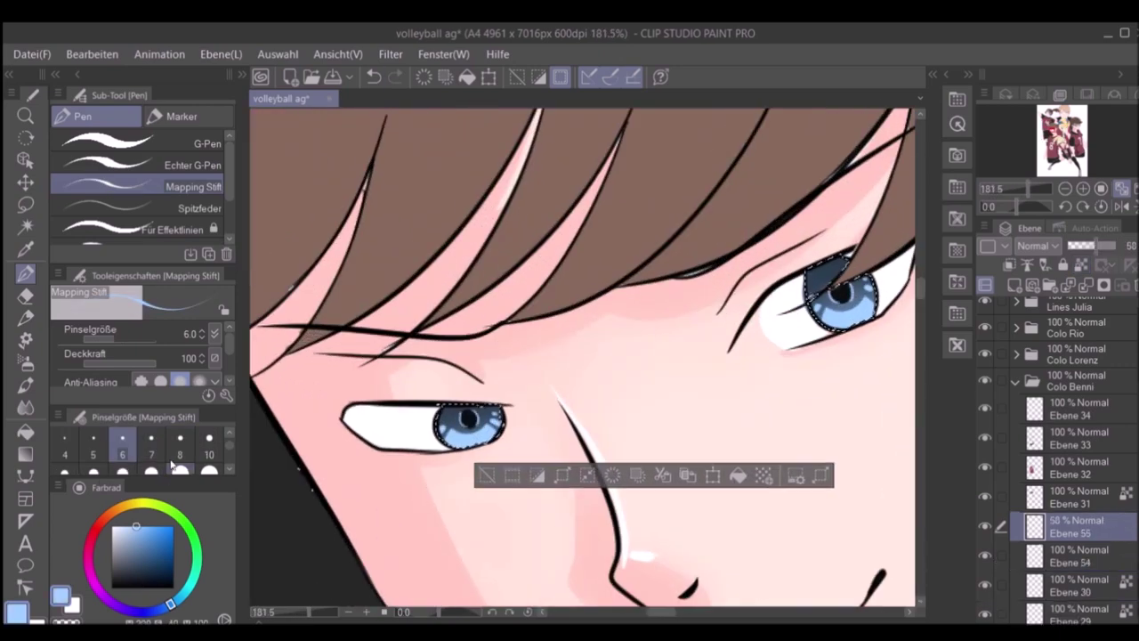
Step: Lower the opacity of ring layer Ebene 55 to 33% and paint white and light blue reflections in the irises
{"action": "key", "text": "bracketright"}
{"action": "scroll", "coordinate": [832, 267], "scroll_direction": "down", "scroll_amount": 1}
{"action": "key", "text": "b"}
{"action": "left_click", "coordinate": [850, 391], "text": "alt"}
{"action": "left_click", "coordinate": [853, 401], "text": "alt"}
{"action": "key", "text": "p"}
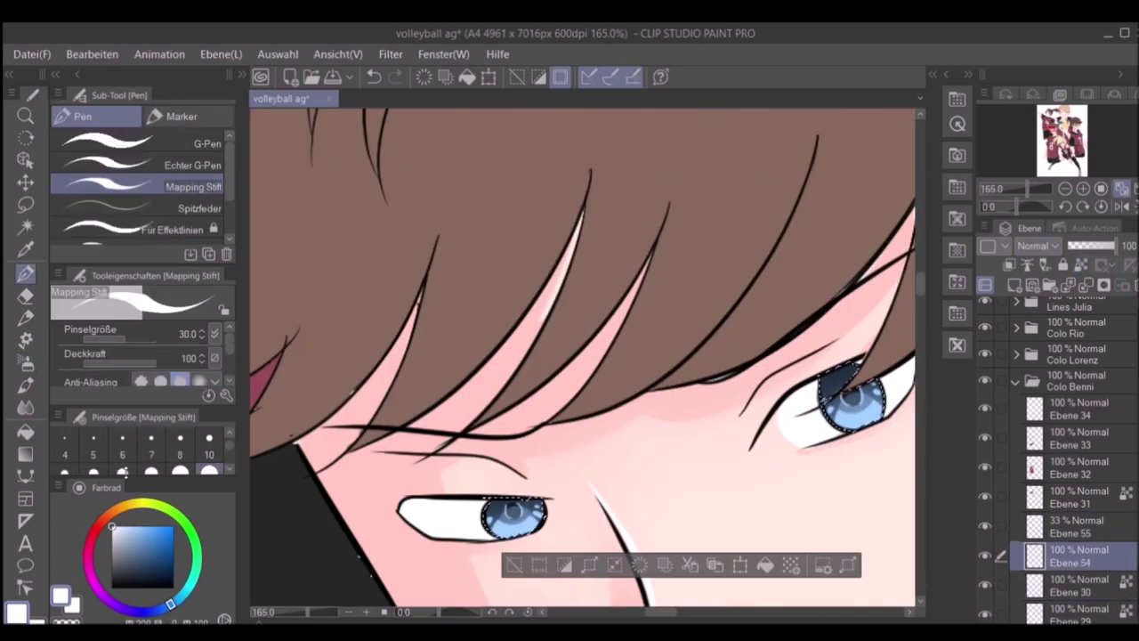
{"action": "scroll", "coordinate": [554, 454], "scroll_direction": "down", "scroll_amount": 2}
{"action": "scroll", "coordinate": [553, 454], "scroll_direction": "down", "scroll_amount": 4}
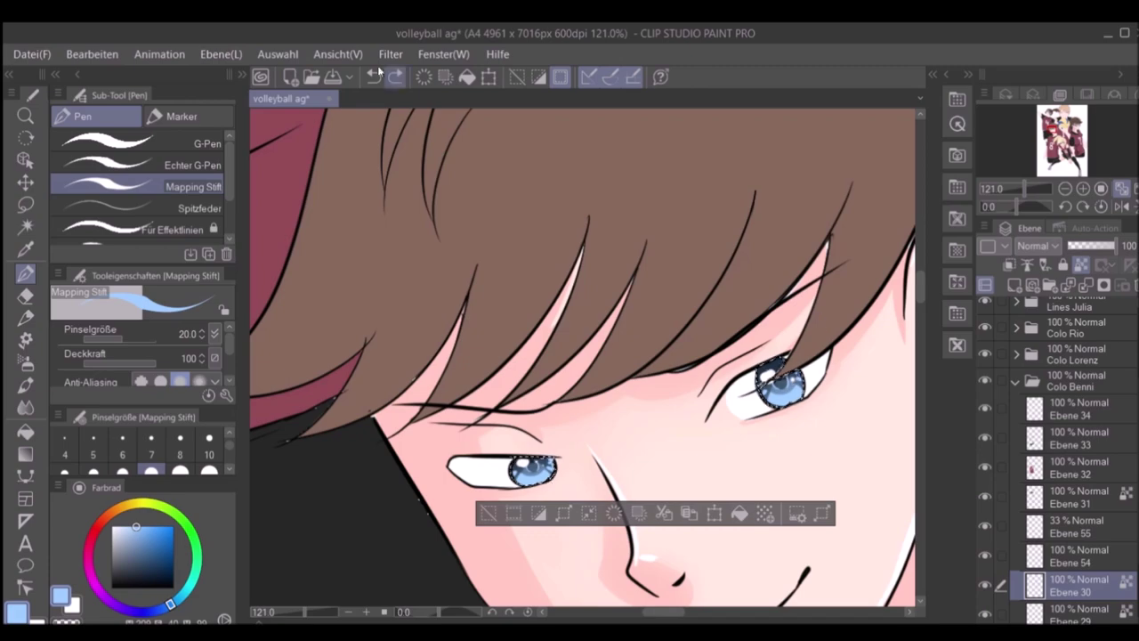
Step: Switch to hair layer Ebene 31 and paint dark brown shadows on the number 8 player's fringe with the size 30 Mapping pen
{"action": "scroll", "coordinate": [512, 343], "scroll_direction": "up", "scroll_amount": 1}
{"action": "left_click", "coordinate": [512, 343], "text": "alt"}
{"action": "scroll", "coordinate": [511, 343], "scroll_direction": "up", "scroll_amount": 2}
{"action": "key", "text": "bracketright"}
{"action": "key", "text": "bracketright"}
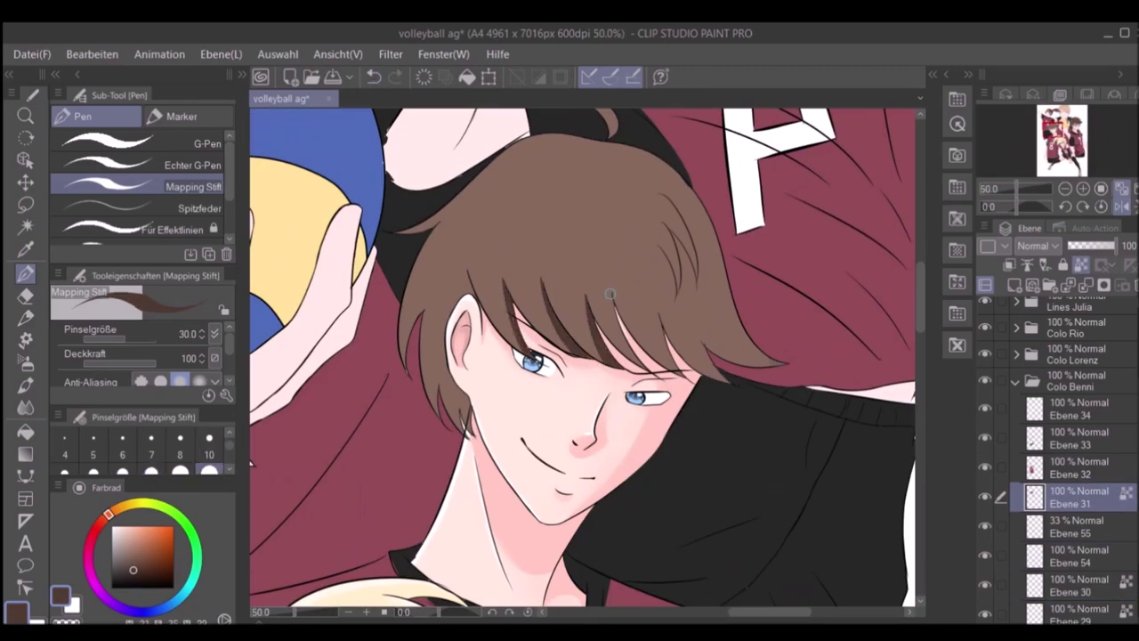
Step: Unflip the canvas and paint dark brown shadows on the hair's side strands, crown and tips
{"action": "left_click", "coordinate": [1121, 189]}
{"action": "scroll", "coordinate": [501, 325], "scroll_direction": "down", "scroll_amount": 1}
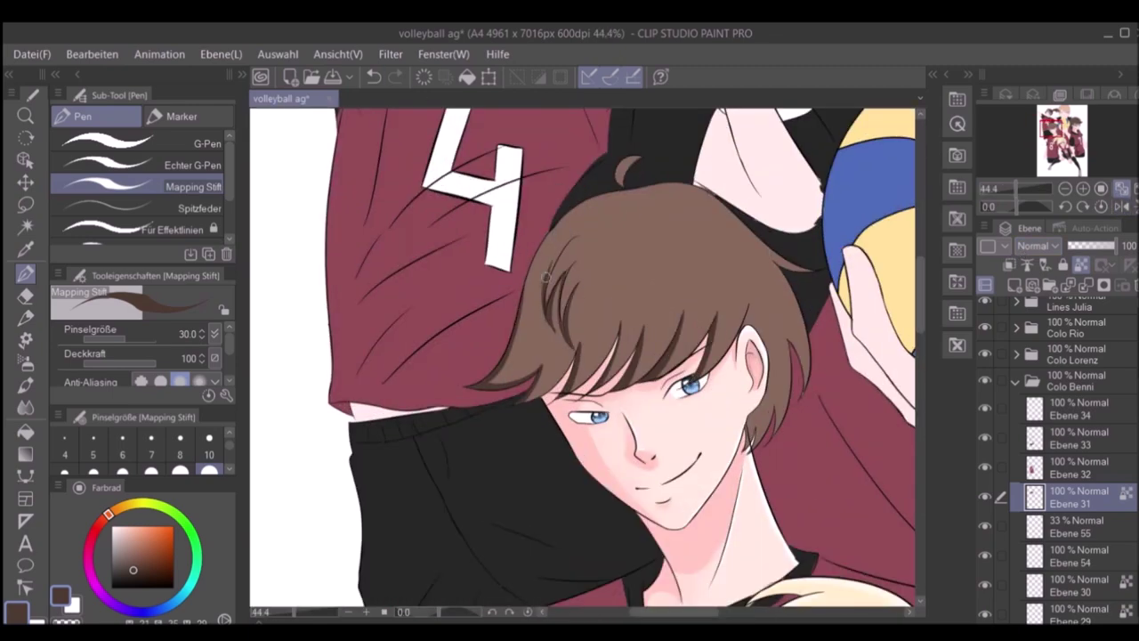
{"action": "scroll", "coordinate": [581, 223], "scroll_direction": "down", "scroll_amount": 1}
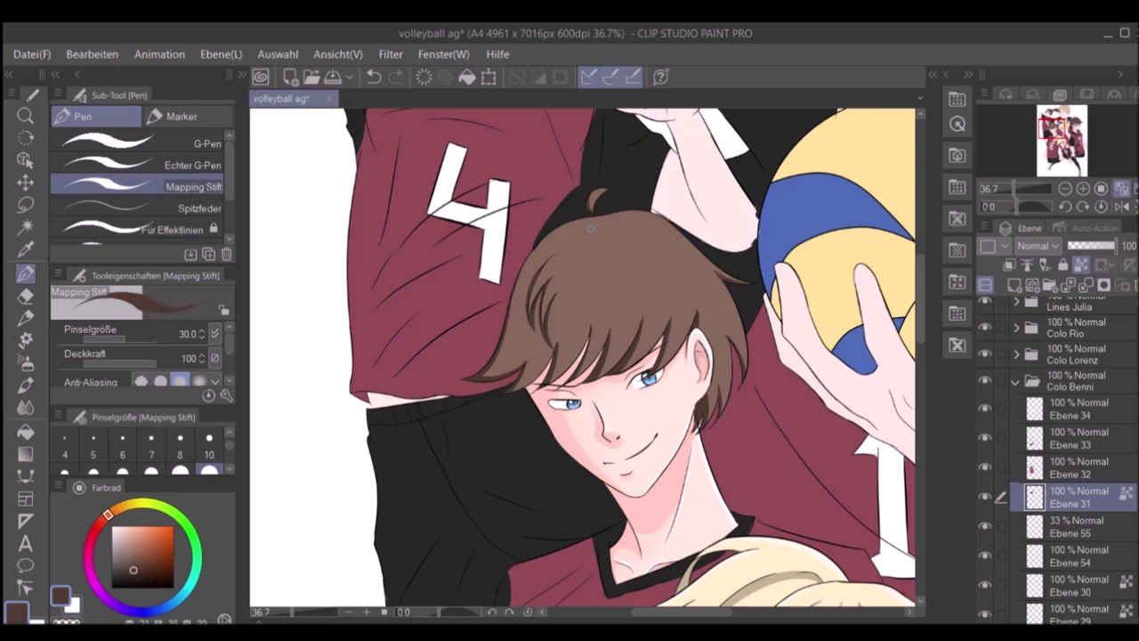
Step: Add peach highlights to the number 8 player's hair with the size 30 Mapping pen, checking it in a mirrored view
{"action": "scroll", "coordinate": [591, 226], "scroll_direction": "down", "scroll_amount": 1}
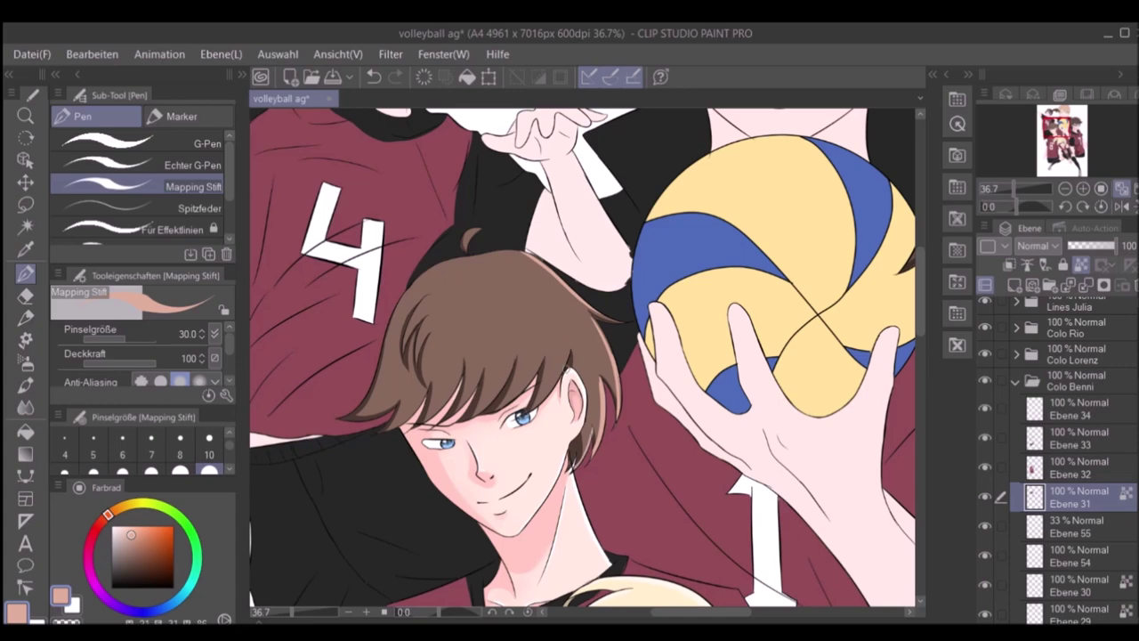
{"action": "key", "text": "h"}
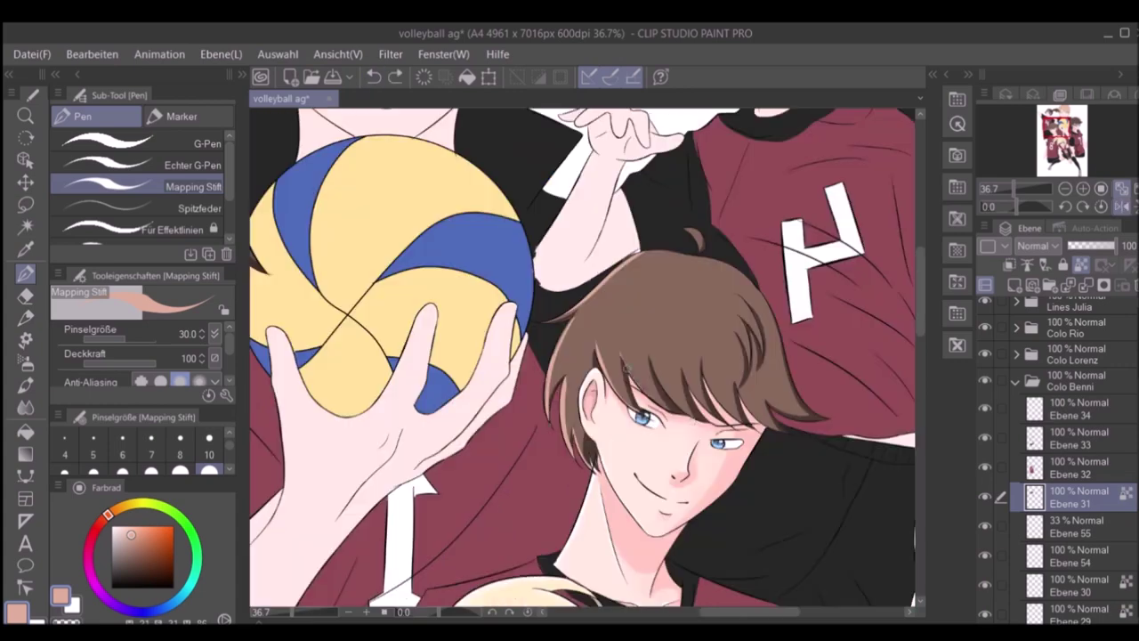
{"action": "key", "text": "h"}
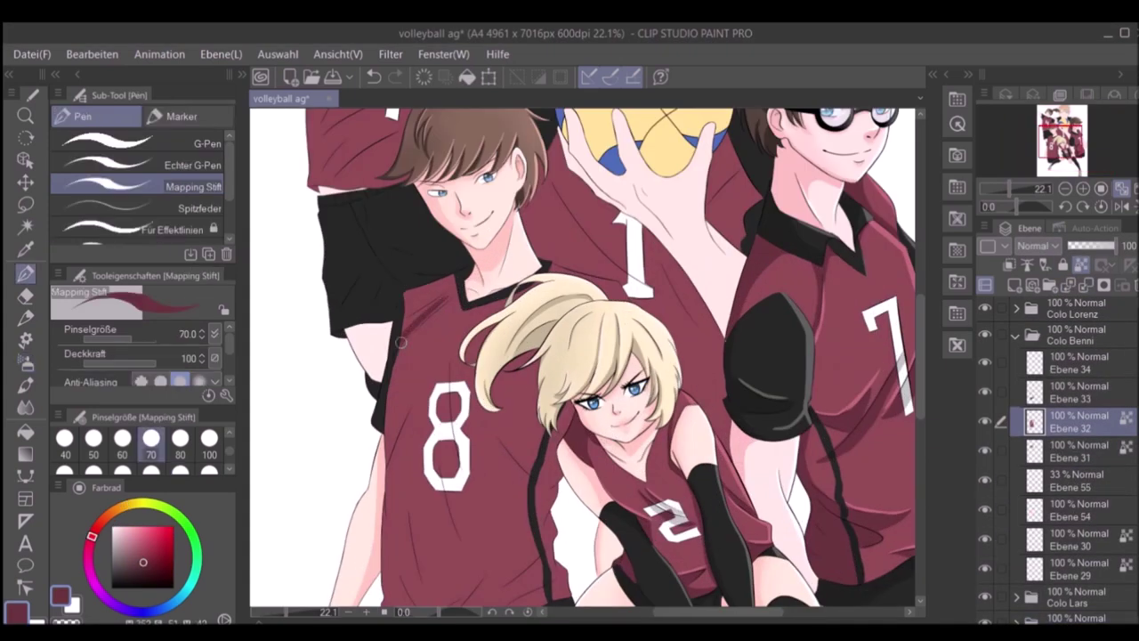
Step: Paint dark maroon fold shadows on the number 8 jersey on layer Ebene 32 with the size 70 Mapping pen
{"action": "scroll", "coordinate": [588, 356], "scroll_direction": "down", "scroll_amount": 3}
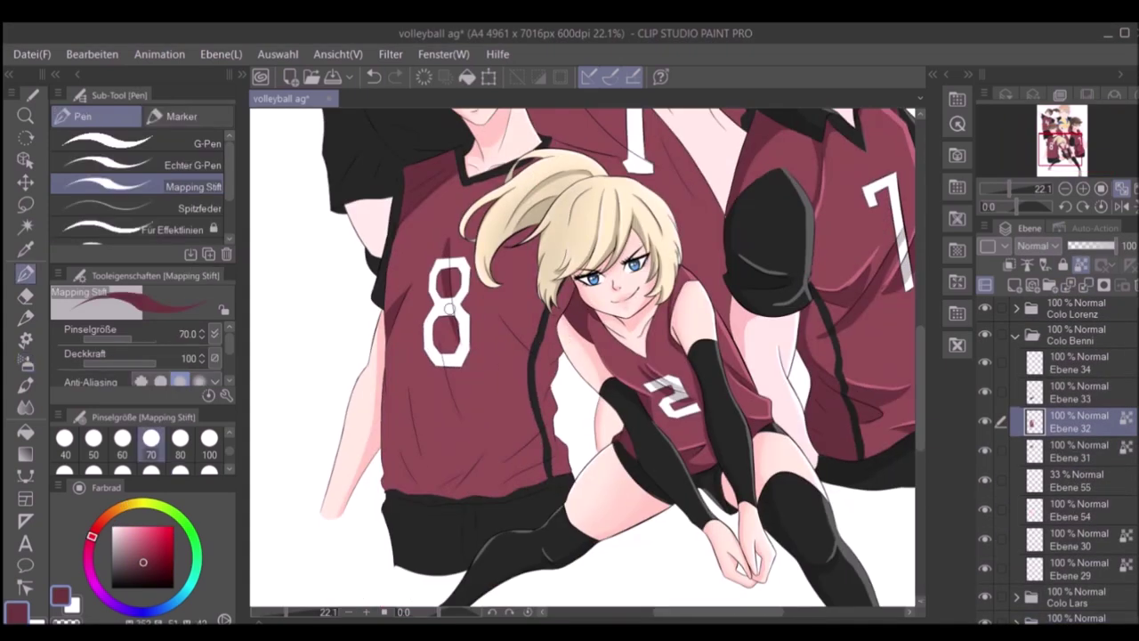
{"action": "left_click_drag", "start_coordinate": [384, 382], "coordinate": [415, 491]}
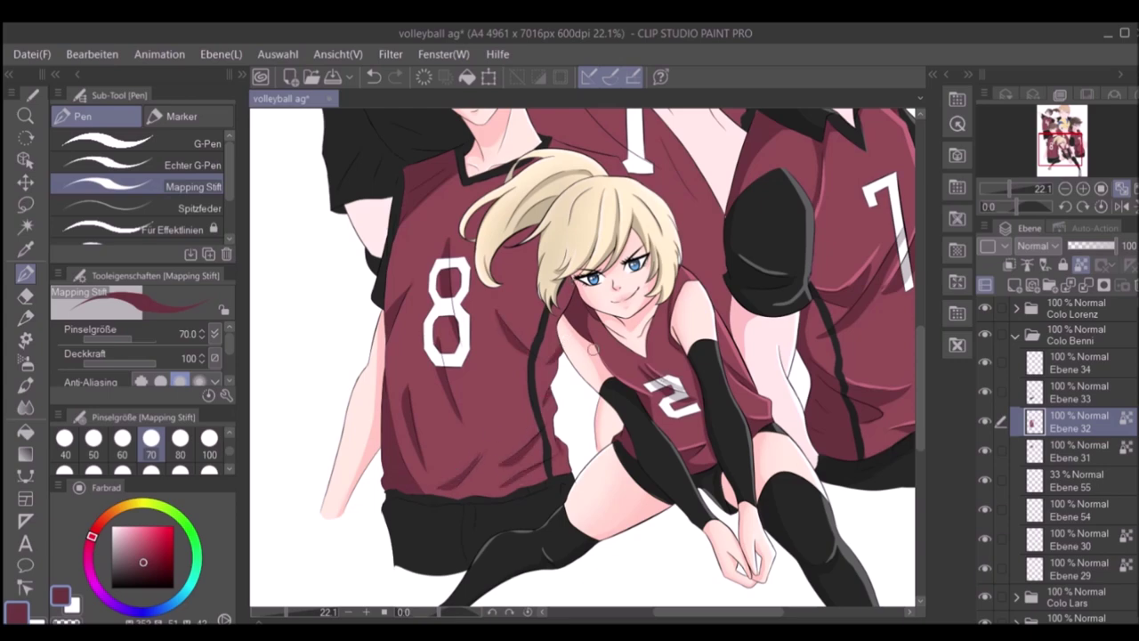
{"action": "scroll", "coordinate": [583, 356], "scroll_direction": "down", "scroll_amount": 1}
{"action": "scroll", "coordinate": [553, 304], "scroll_direction": "down", "scroll_amount": 2}
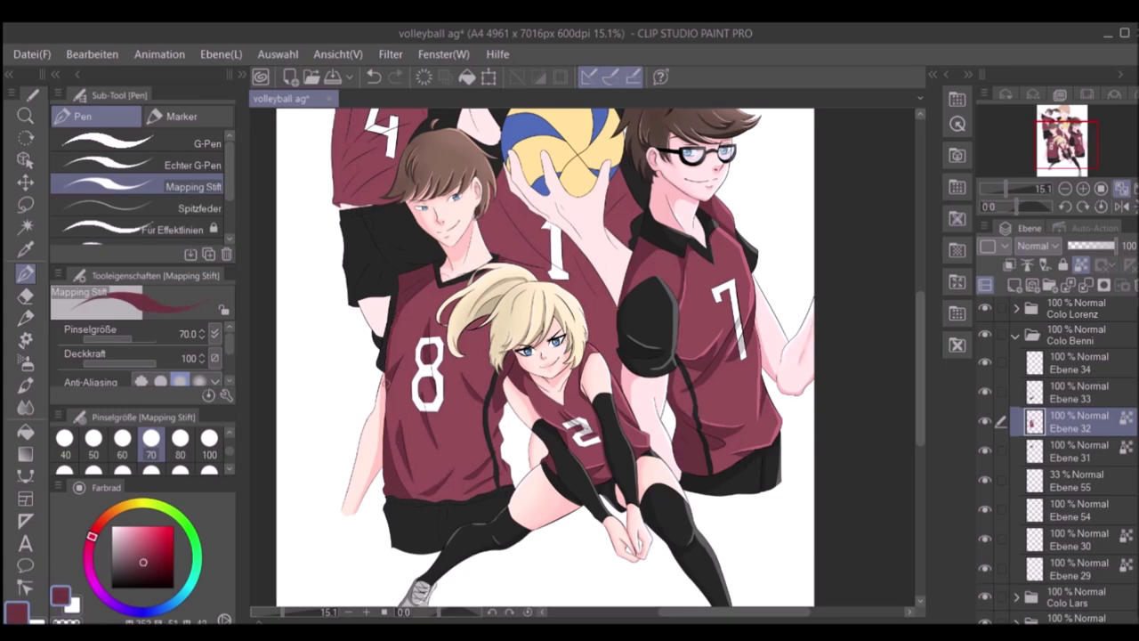
Step: Add lighter pink highlights along the number 8 jersey's folds on layer Ebene 32 with the size 70 Mapping pen
{"action": "scroll", "coordinate": [534, 280], "scroll_direction": "up", "scroll_amount": 1}
{"action": "left_click", "coordinate": [562, 304], "text": "alt"}
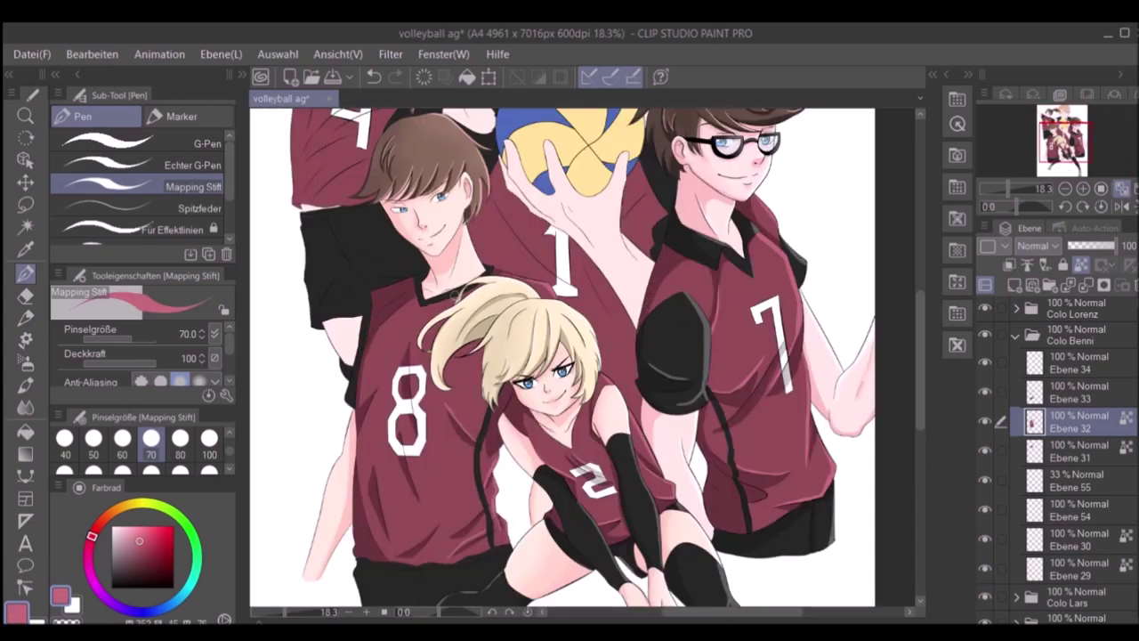
{"action": "scroll", "coordinate": [561, 356], "scroll_direction": "down", "scroll_amount": 5}
{"action": "scroll", "coordinate": [561, 356], "scroll_direction": "up", "scroll_amount": 6}
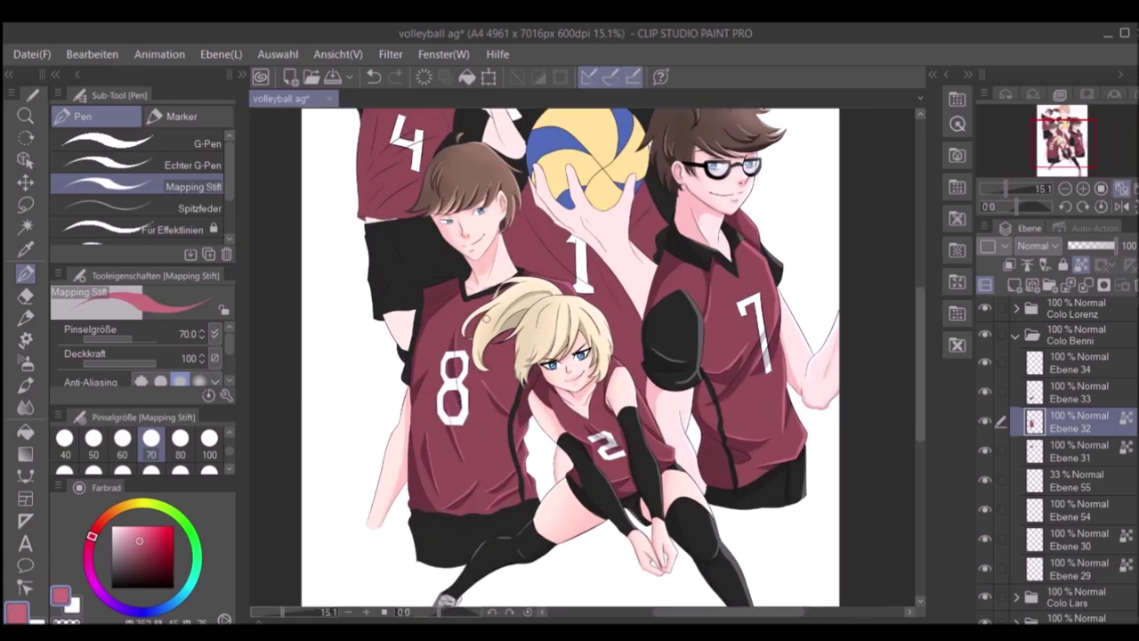
Step: Paint near-black shadows and dark grey highlights on the number 8 player's black clothing on layer Ebene 33
{"action": "key", "text": "alt+bracketright"}
{"action": "left_click", "coordinate": [353, 419], "text": "alt"}
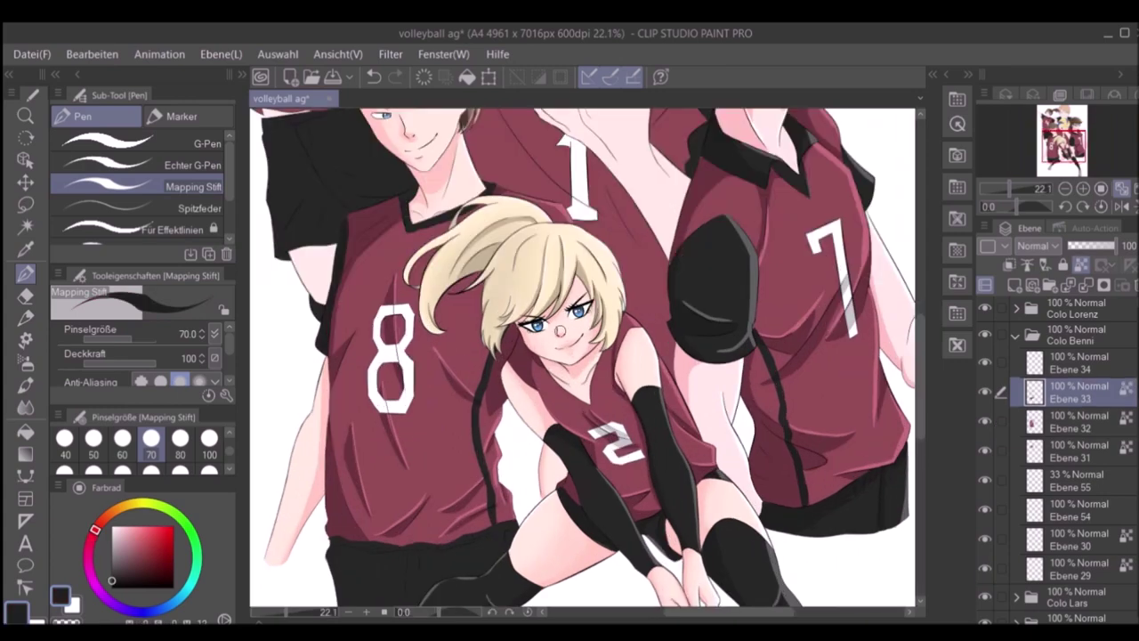
{"action": "scroll", "coordinate": [558, 342], "scroll_direction": "down", "scroll_amount": 1}
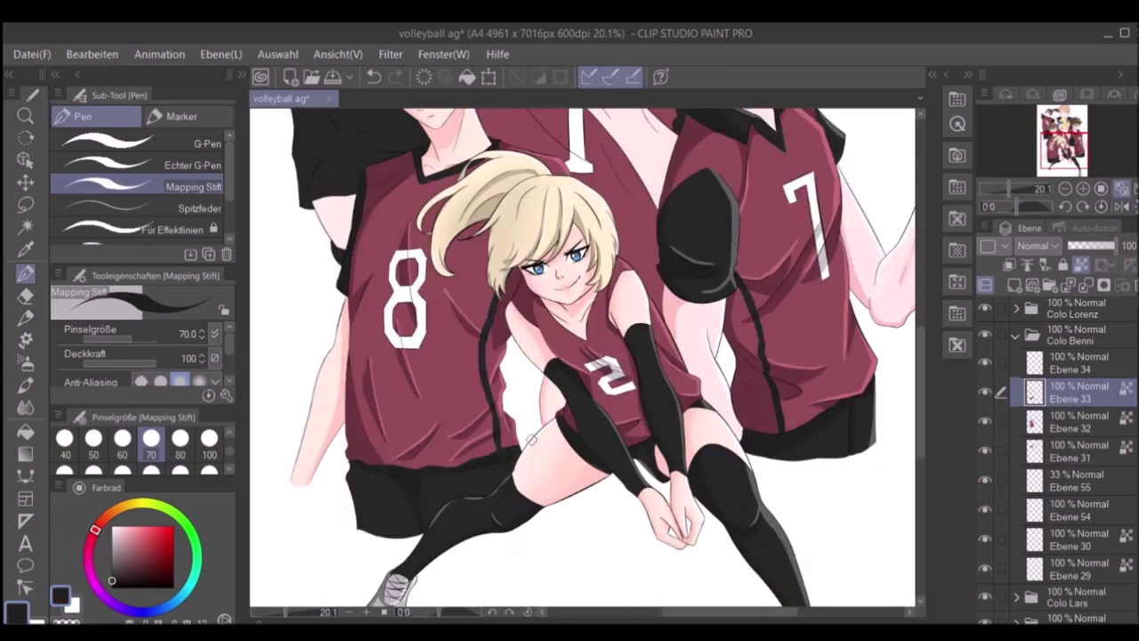
{"action": "left_click", "coordinate": [542, 182], "text": "alt"}
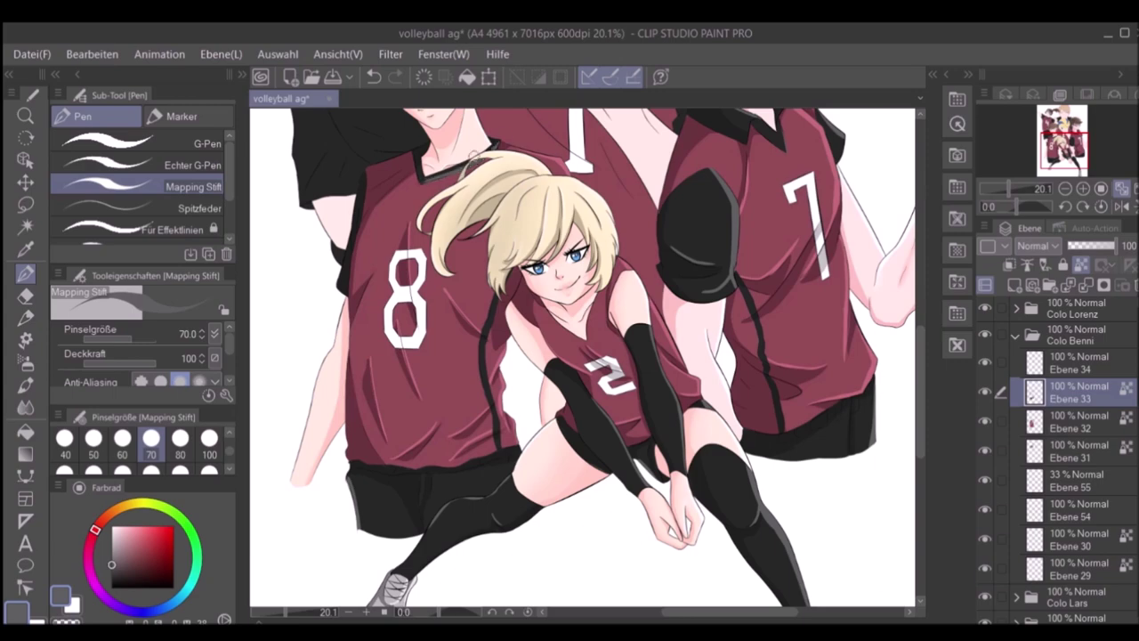
Step: Shade the white jersey number 8 in light grey on layer Ebene 34 and review the whole drawing
{"action": "scroll", "coordinate": [583, 356], "scroll_direction": "down", "scroll_amount": 2}
{"action": "left_click", "coordinate": [1077, 362]}
{"action": "scroll", "coordinate": [583, 356], "scroll_direction": "up", "scroll_amount": 1}
{"action": "scroll", "coordinate": [583, 356], "scroll_direction": "down", "scroll_amount": 3}
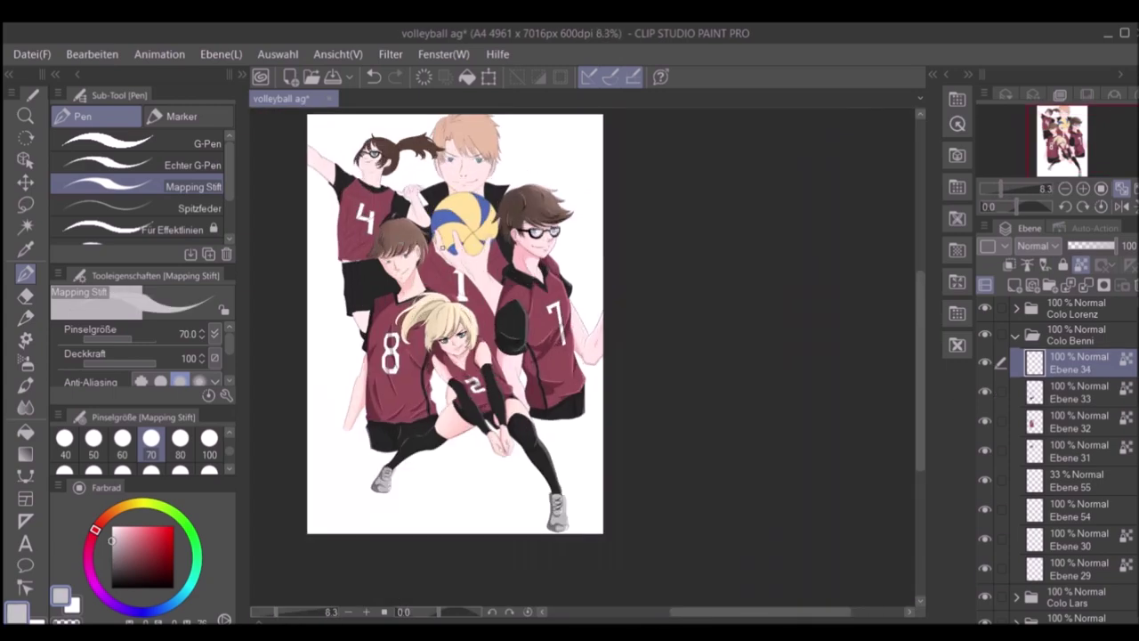
{"action": "scroll", "coordinate": [583, 356], "scroll_direction": "down", "scroll_amount": 1}
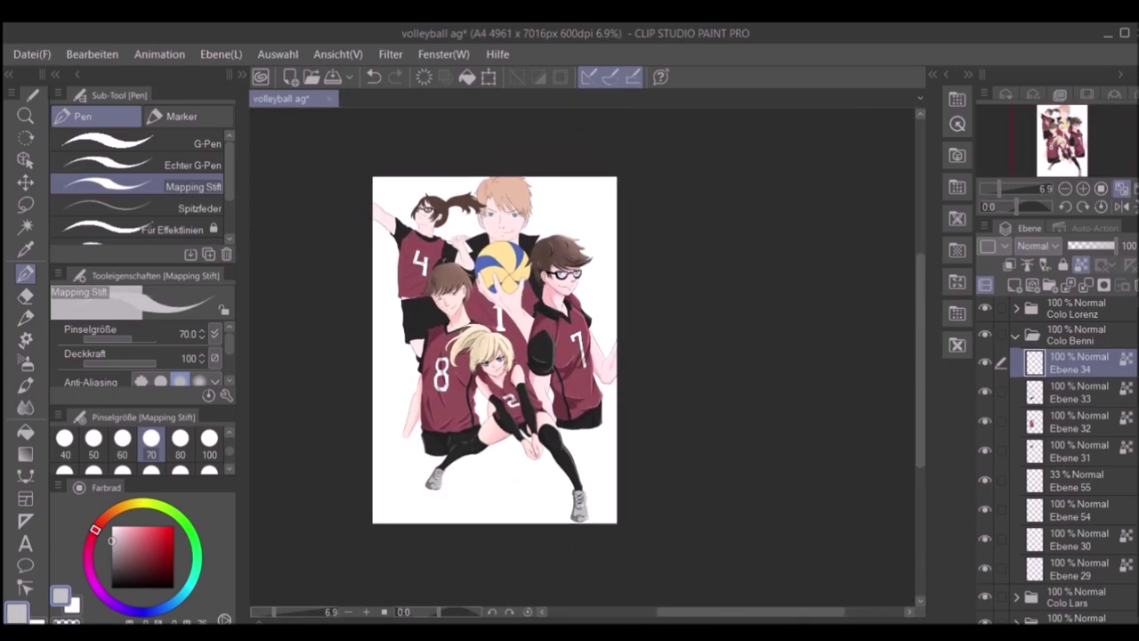
{"action": "scroll", "coordinate": [545, 377], "scroll_direction": "up", "scroll_amount": 2}
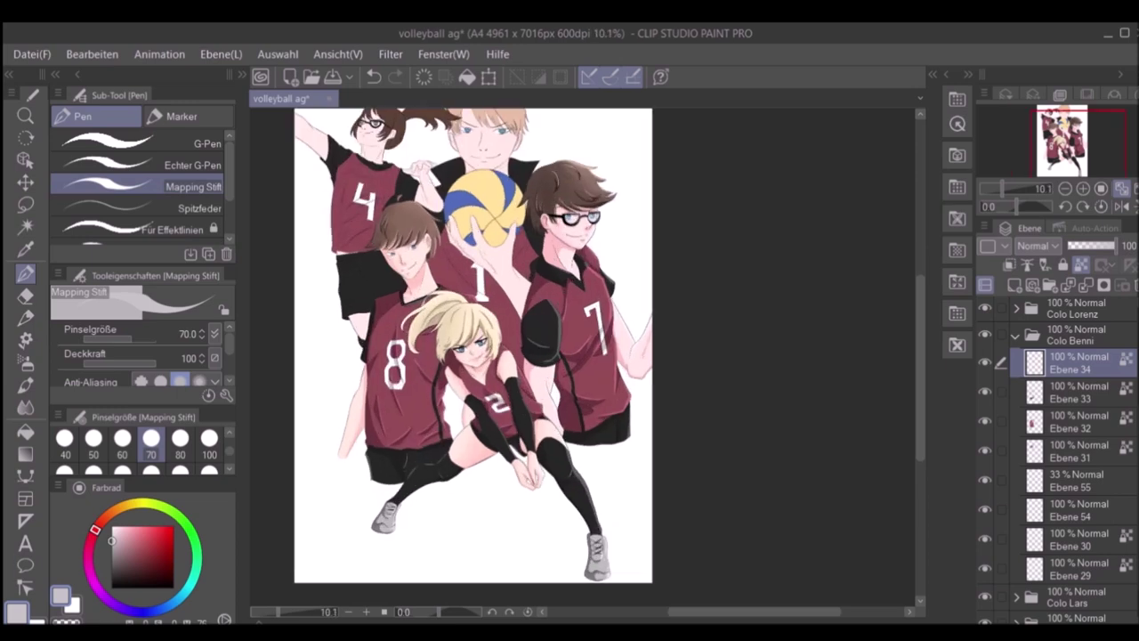
{"action": "scroll", "coordinate": [474, 346], "scroll_direction": "down", "scroll_amount": 1}
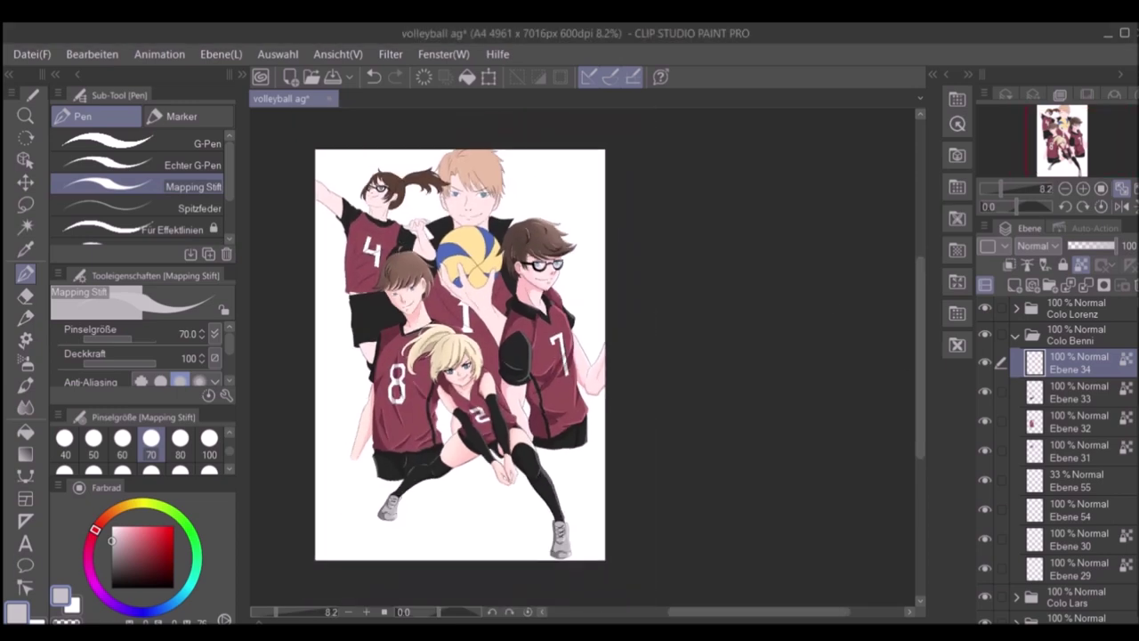
{"action": "scroll", "coordinate": [839, 331], "scroll_direction": "up", "scroll_amount": 3}
{"action": "scroll", "coordinate": [839, 331], "scroll_direction": "down", "scroll_amount": 3}
{"action": "scroll", "coordinate": [839, 331], "scroll_direction": "up", "scroll_amount": 1}
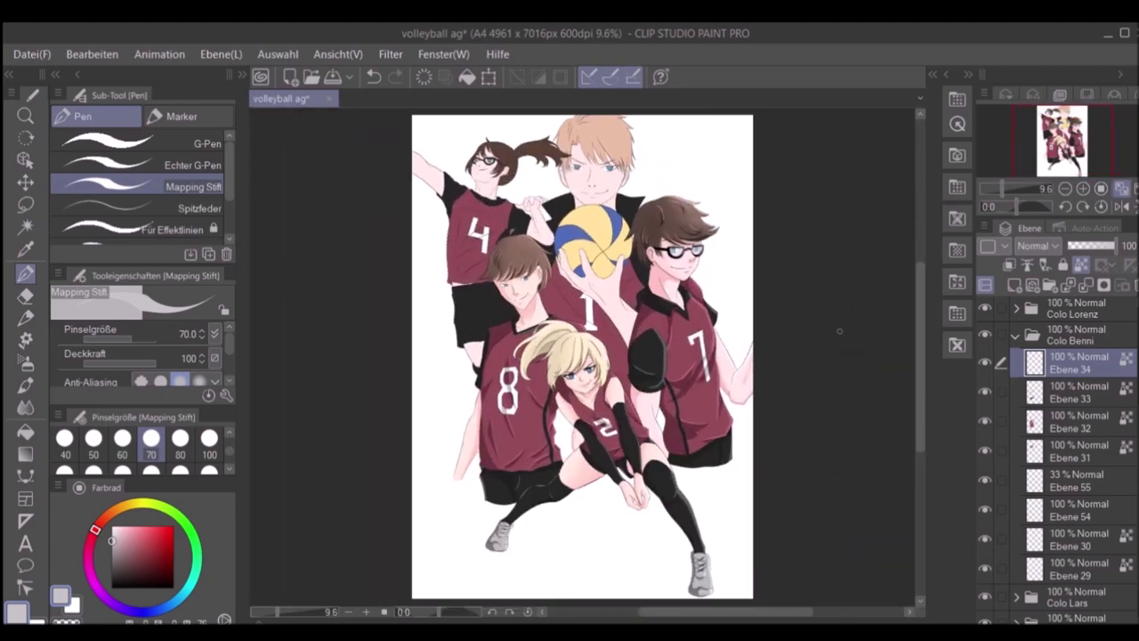
Step: Paint pink skin shadows on the number 4 player's neck and face on layer Ebene 35 with the size 70 Mapping pen
{"action": "left_click", "coordinate": [491, 213], "text": "ctrl+shift"}
{"action": "scroll", "coordinate": [485, 143], "scroll_direction": "up", "scroll_amount": 6}
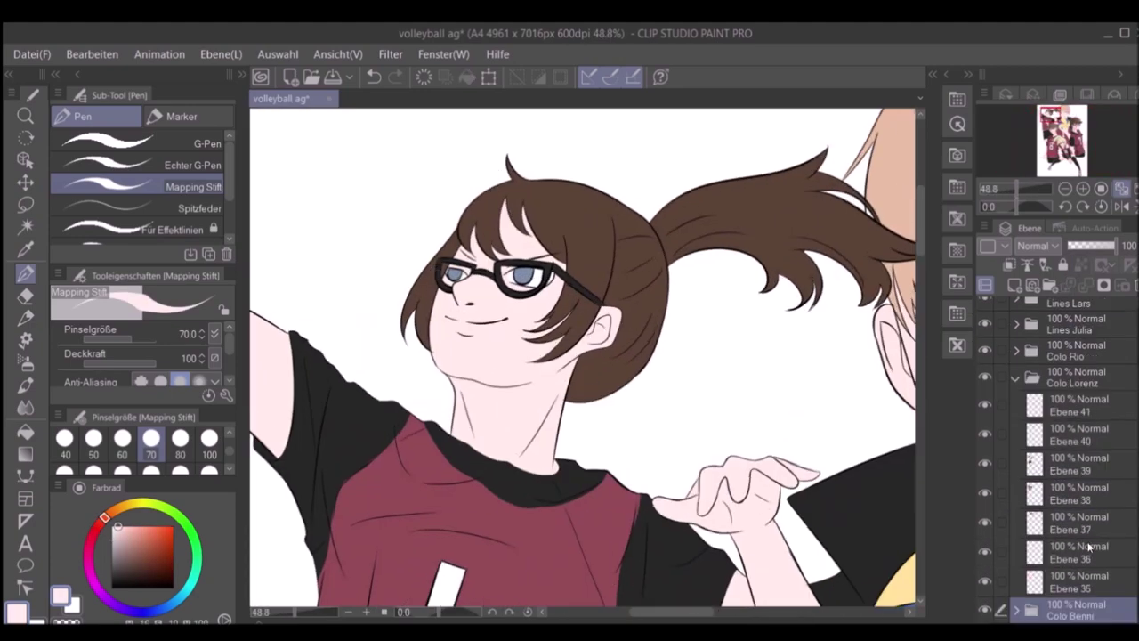
{"action": "left_click", "coordinate": [493, 181], "text": "alt"}
{"action": "mouse_move", "coordinate": [468, 389]}
{"action": "left_mouse_down"}
{"action": "mouse_move", "coordinate": [565, 390]}
{"action": "mouse_move", "coordinate": [485, 411]}
{"action": "left_mouse_up"}
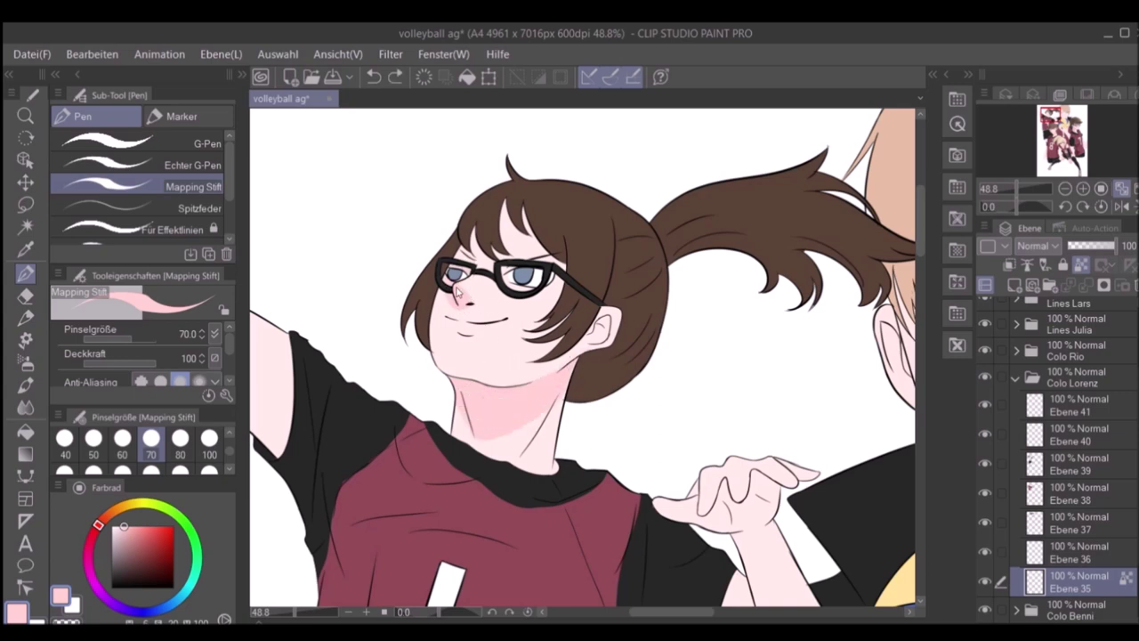
{"action": "left_click_drag", "start_coordinate": [436, 290], "coordinate": [463, 385]}
{"action": "key", "text": "h"}
{"action": "mouse_move", "coordinate": [615, 304]}
{"action": "left_mouse_down"}
{"action": "mouse_move", "coordinate": [658, 339]}
{"action": "mouse_move", "coordinate": [606, 364]}
{"action": "left_mouse_up"}
{"action": "key", "text": "h"}
Step: Blend the number 4 player's face and ear shadows and add white highlights along the jaw with the size 40 Mapping pen
{"action": "left_click", "coordinate": [26, 405]}
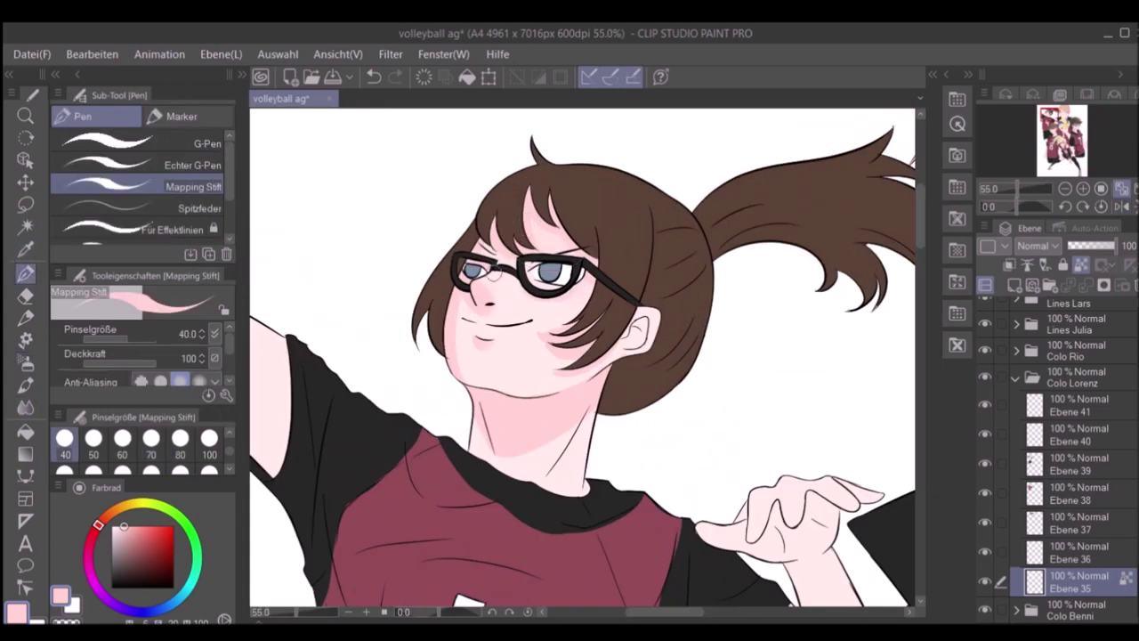
{"action": "key", "text": "j"}
{"action": "key", "text": "p"}
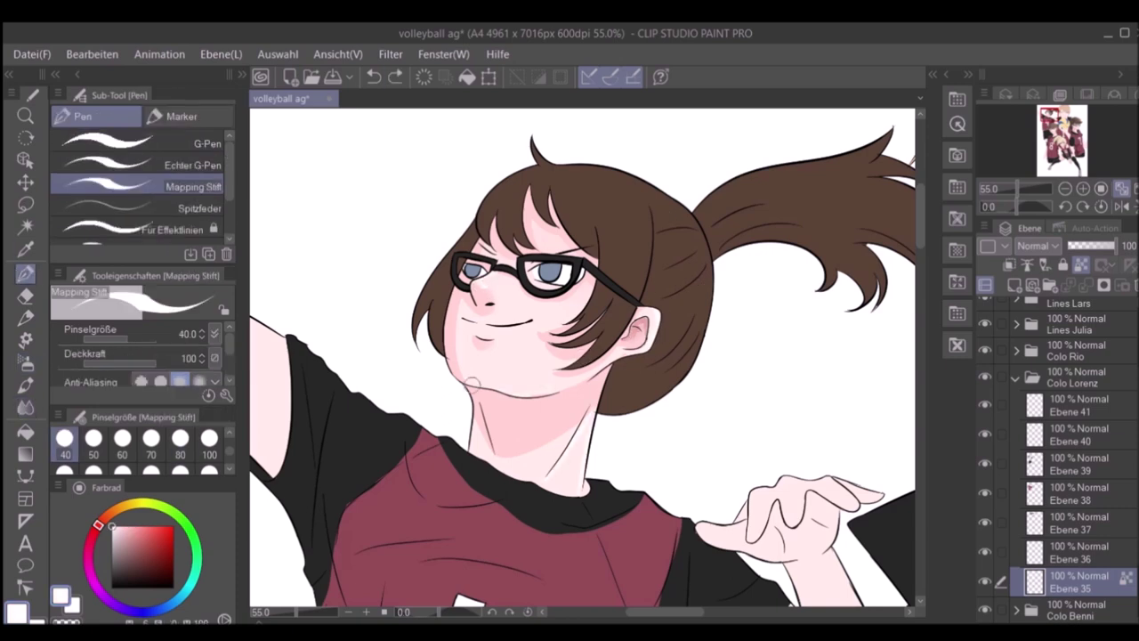
Step: Shade the number 4 player's arms and hand in pink with the size 80 Mapping pen, highlight the hand, and blend the shadows
{"action": "scroll", "coordinate": [513, 396], "scroll_direction": "down", "scroll_amount": 3}
{"action": "left_click", "coordinate": [466, 277], "text": "alt"}
{"action": "left_click", "coordinate": [180, 438]}
{"action": "left_click", "coordinate": [1120, 205]}
{"action": "left_click", "coordinate": [1118, 185]}
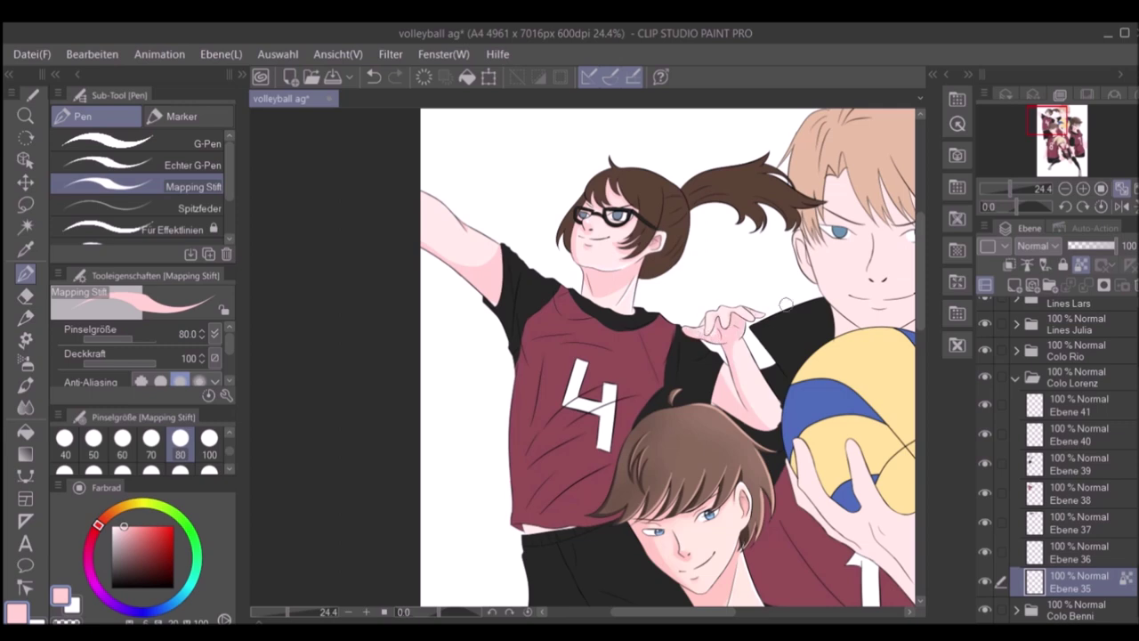
{"action": "left_click", "coordinate": [441, 206], "text": "alt"}
{"action": "left_click", "coordinate": [786, 417], "text": "alt"}
{"action": "scroll", "coordinate": [786, 416], "scroll_direction": "down", "scroll_amount": 2}
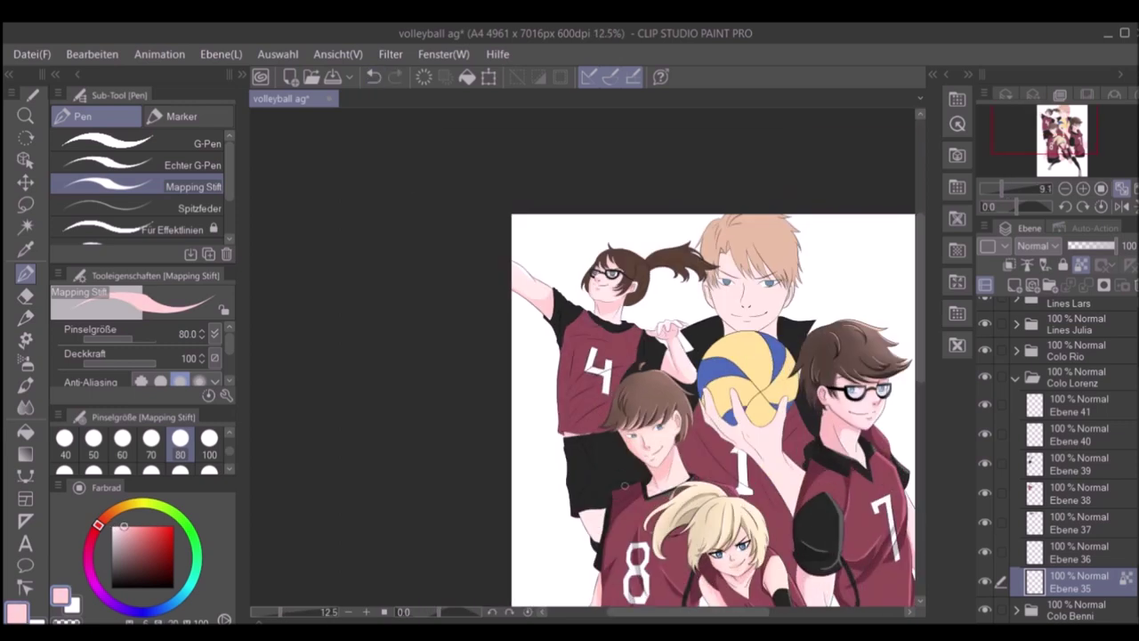
{"action": "key", "text": "j"}
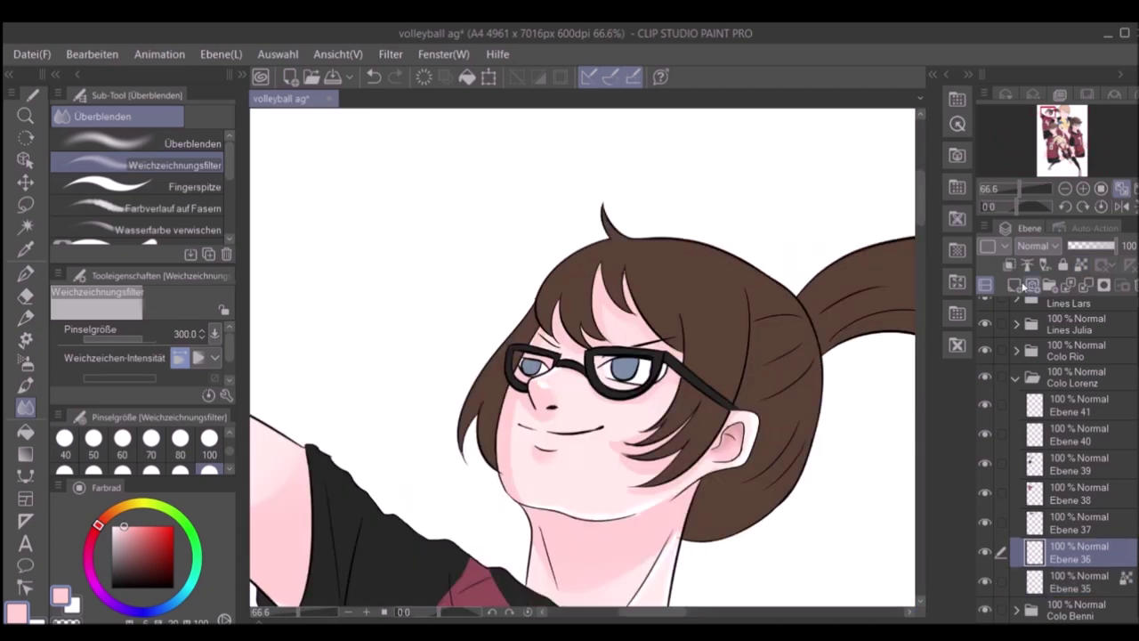
Step: Shade the number 4 player's selected irises dark blue with the soft airbrush and paint the pupils on layer Ebene 36 at pen size 20
{"action": "mouse_move", "coordinate": [588, 348]}
{"action": "left_mouse_down"}
{"action": "mouse_move", "coordinate": [389, 334]}
{"action": "mouse_move", "coordinate": [409, 347]}
{"action": "left_mouse_up"}
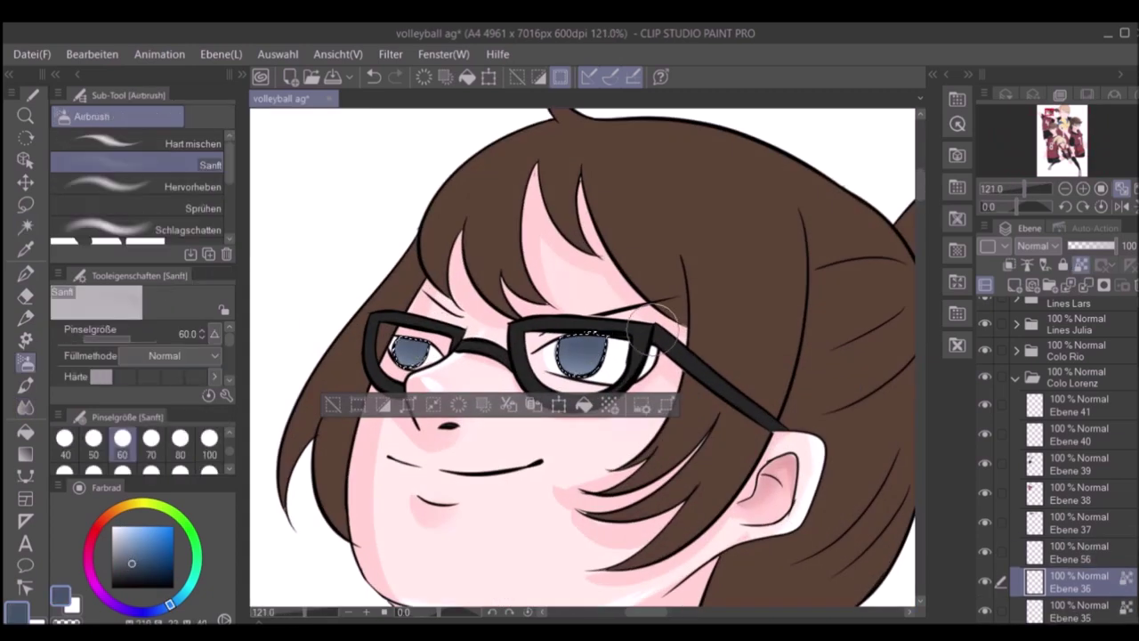
{"action": "key", "text": "e"}
{"action": "key", "text": "alt+bracketright"}
{"action": "key", "text": "p"}
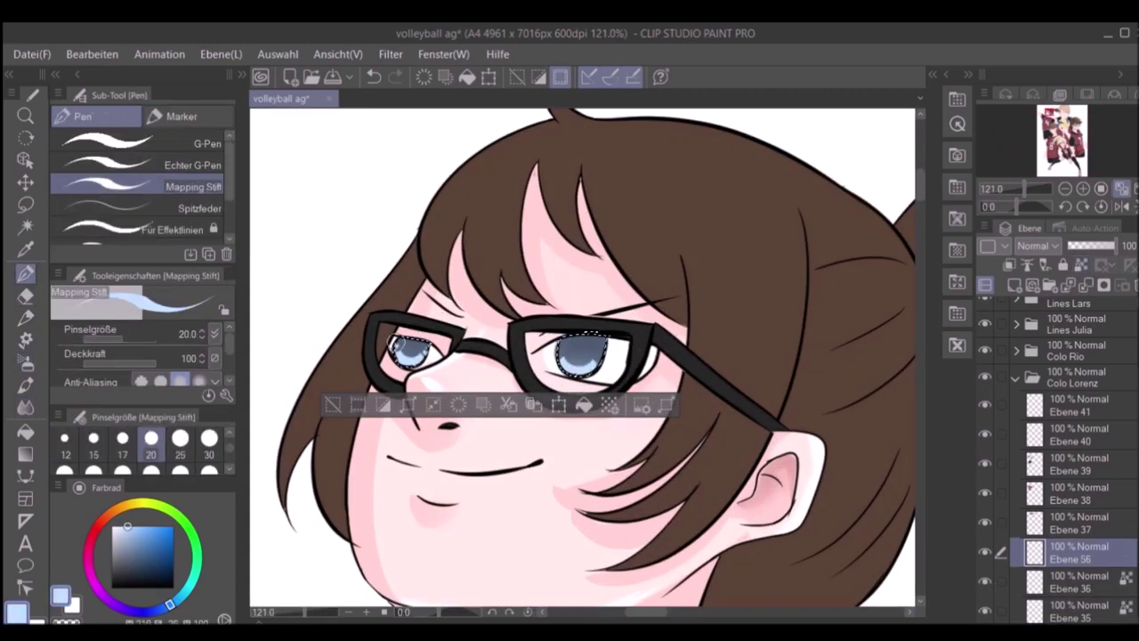
{"action": "key", "text": "alt+bracketleft"}
{"action": "left_click", "coordinate": [579, 350], "text": "alt"}
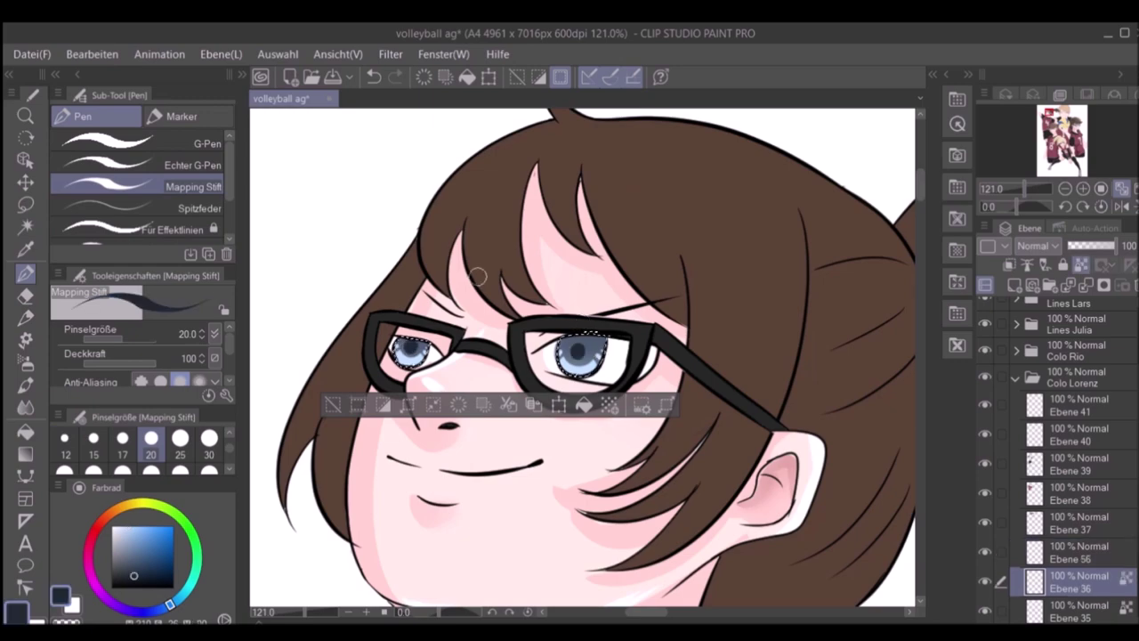
Step: Draw fine light blue details in the irises on layer Ebene 56 with the Mapping pen at sizes 7 and 8
{"action": "key", "text": "alt+bracketright"}
{"action": "scroll", "coordinate": [570, 343], "scroll_direction": "up", "scroll_amount": 2}
{"action": "key", "text": "bracketleft"}
{"action": "key", "text": "bracketleft"}
{"action": "key", "text": "bracketleft"}
{"action": "key", "text": "bracketleft"}
{"action": "key", "text": "bracketleft"}
{"action": "key", "text": "bracketleft"}
{"action": "scroll", "coordinate": [570, 342], "scroll_direction": "down", "scroll_amount": 3}
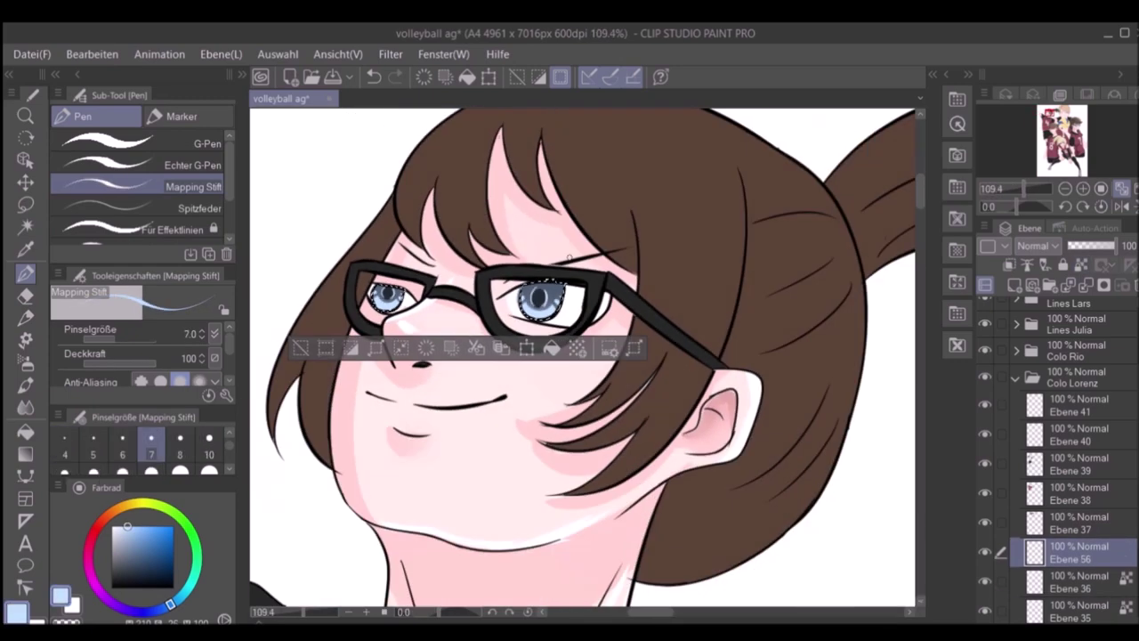
{"action": "key", "text": "bracketright"}
Step: Add white light reflections to the number 4 player's eyes on layer Ebene 56 with the size 25 Mapping pen
{"action": "key", "text": "b"}
{"action": "key", "text": "alt+bracketleft"}
{"action": "key", "text": "p"}
{"action": "key", "text": "alt+bracketright"}
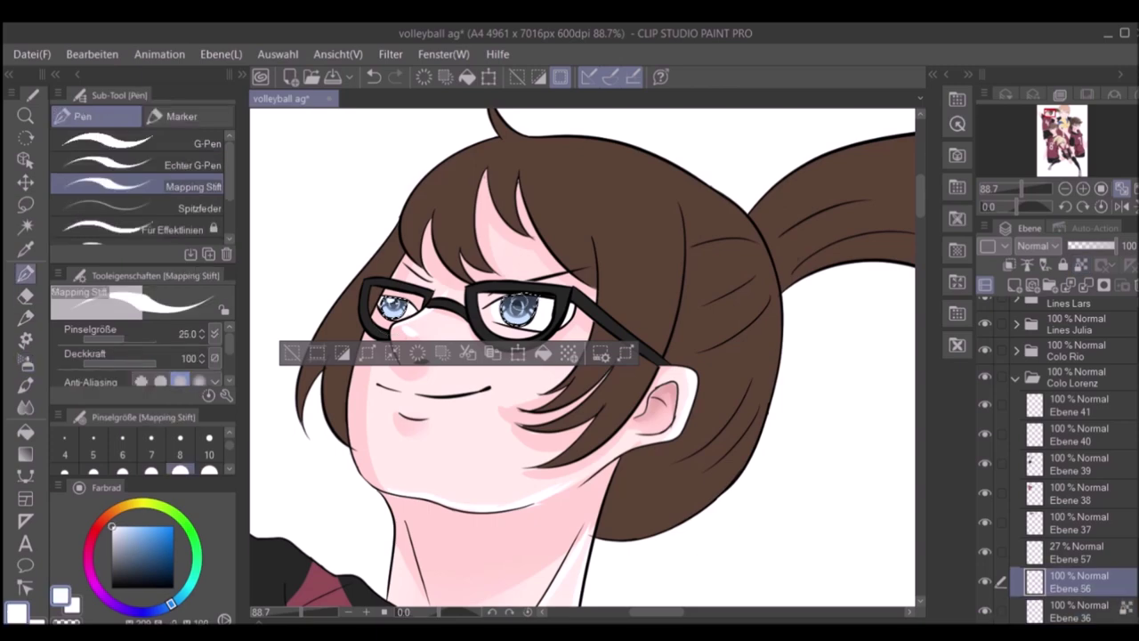
{"action": "scroll", "coordinate": [583, 356], "scroll_direction": "down", "scroll_amount": 6}
{"action": "scroll", "coordinate": [583, 356], "scroll_direction": "up", "scroll_amount": 2}
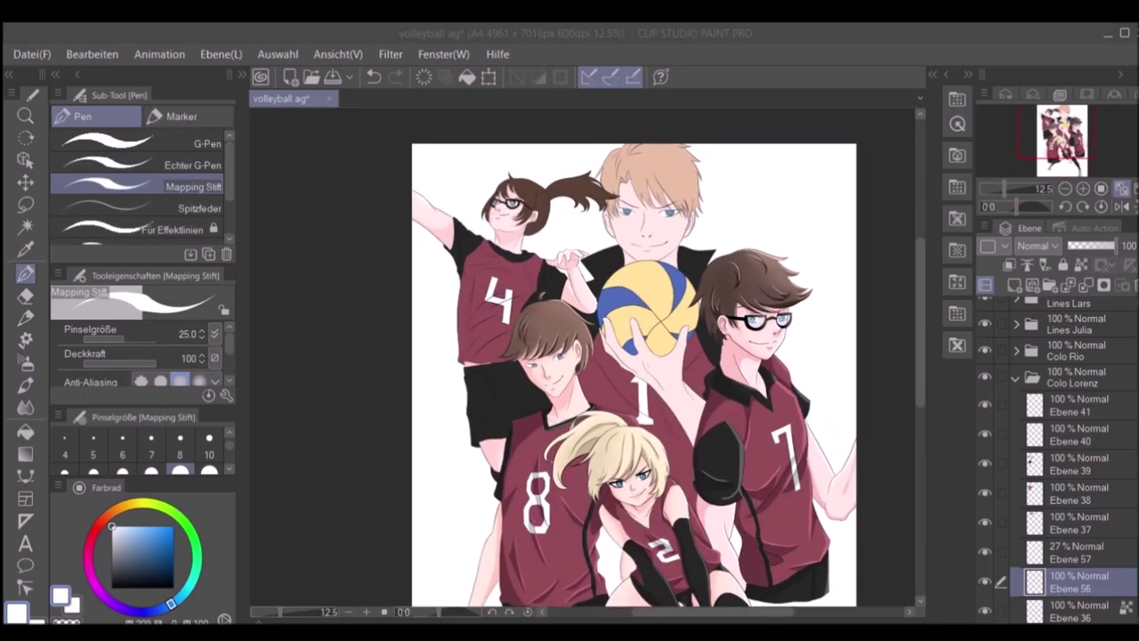
Step: Paint dark brown shadows on the number 4 player's fringe and side strands on layer Ebene 37 with the size 25 and 40 Mapping pen
{"action": "scroll", "coordinate": [495, 189], "scroll_direction": "up", "scroll_amount": 5}
{"action": "key", "text": "alt+bracketright"}
{"action": "key", "text": "alt+bracketright"}
{"action": "key", "text": "bracketright"}
{"action": "key", "text": "bracketright"}
{"action": "left_click", "coordinate": [495, 189], "text": "alt"}
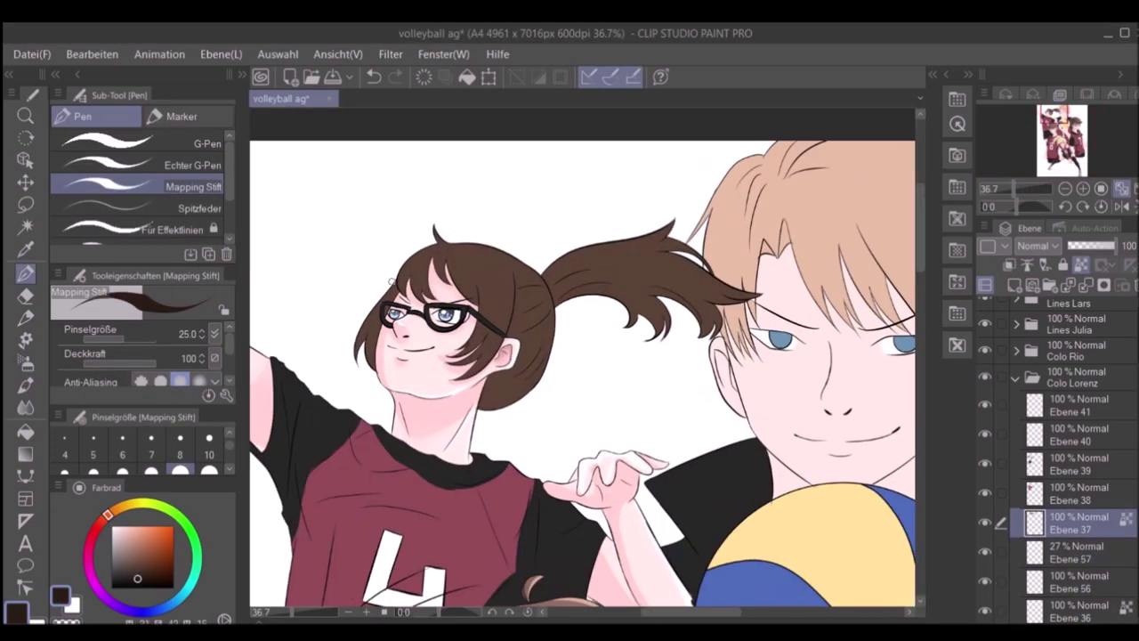
{"action": "left_click_drag", "start_coordinate": [390, 288], "coordinate": [360, 359]}
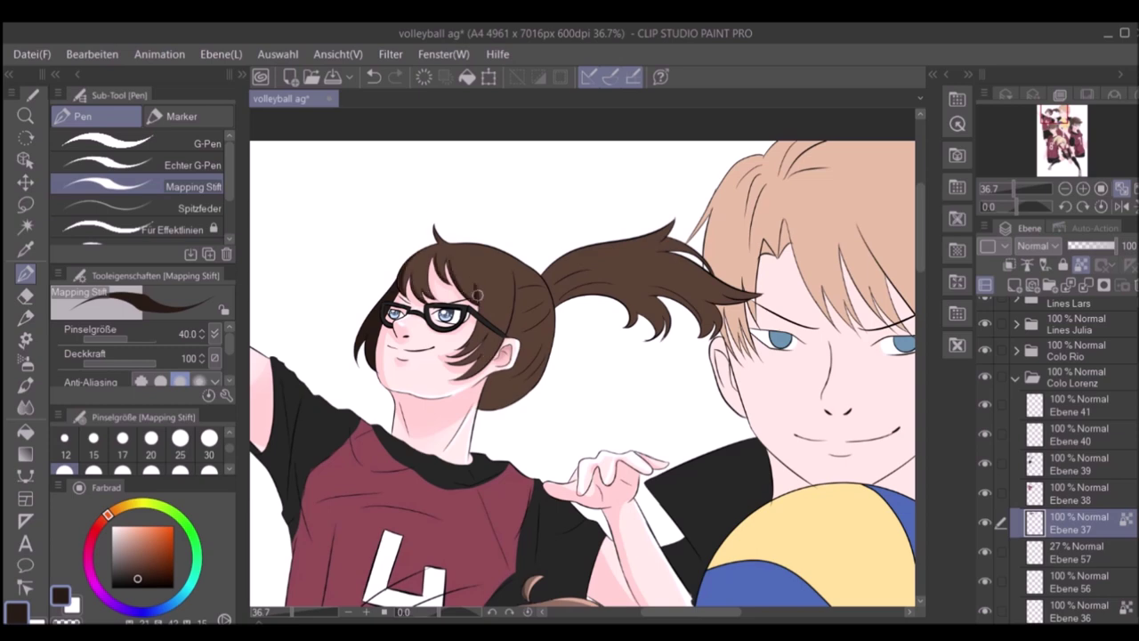
{"action": "left_click_drag", "start_coordinate": [481, 312], "coordinate": [461, 356]}
{"action": "key", "text": "h"}
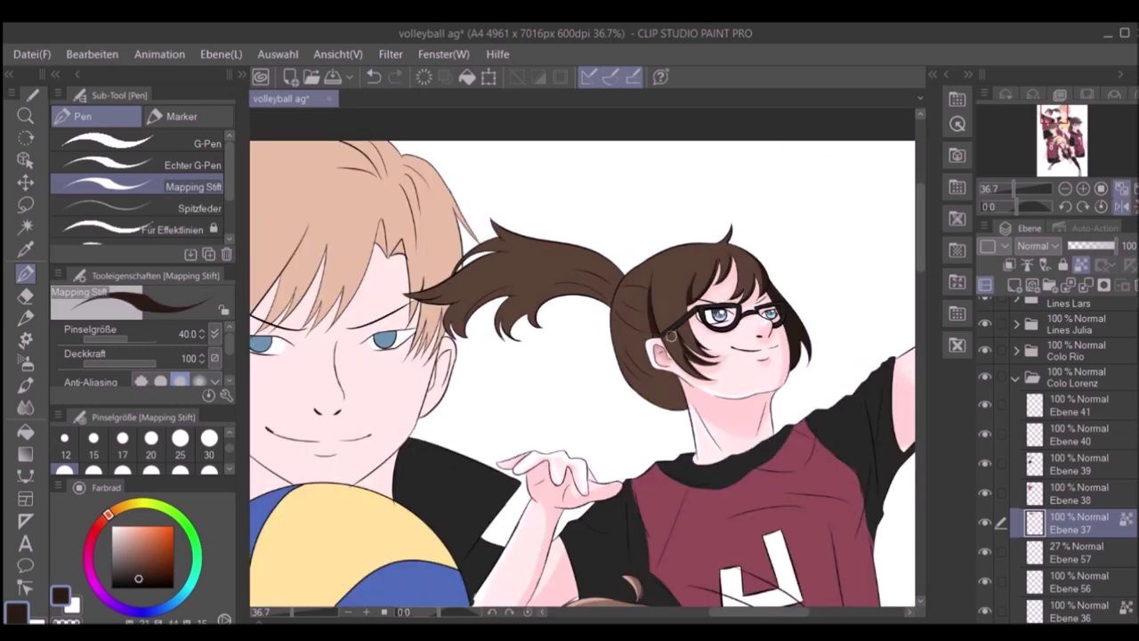
Step: Paint dark brown shadows on the back of the hair and the ponytail, checking them in a mirrored view
{"action": "key", "text": "h"}
{"action": "scroll", "coordinate": [569, 321], "scroll_direction": "up", "scroll_amount": 1}
{"action": "mouse_move", "coordinate": [532, 283]}
{"action": "left_mouse_down"}
{"action": "mouse_move", "coordinate": [491, 403]}
{"action": "mouse_move", "coordinate": [574, 299]}
{"action": "mouse_move", "coordinate": [642, 279]}
{"action": "mouse_move", "coordinate": [546, 288]}
{"action": "mouse_move", "coordinate": [605, 260]}
{"action": "left_mouse_up"}
{"action": "key", "text": "h"}
{"action": "key", "text": "h"}
{"action": "scroll", "coordinate": [570, 356], "scroll_direction": "down", "scroll_amount": 3}
{"action": "scroll", "coordinate": [569, 356], "scroll_direction": "up", "scroll_amount": 3}
Step: Add peach highlights to the number 4 player's hair and ponytail with the size 40 Mapping pen, checking them in a mirrored view
{"action": "left_click", "coordinate": [485, 330], "text": "alt"}
{"action": "key", "text": "h"}
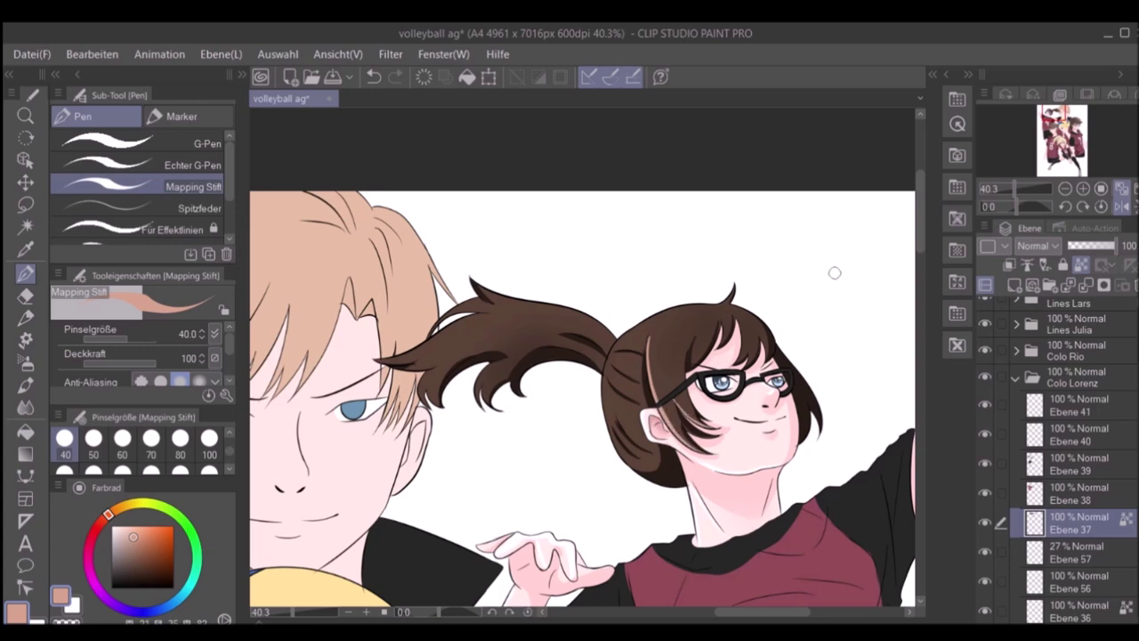
{"action": "key", "text": "h"}
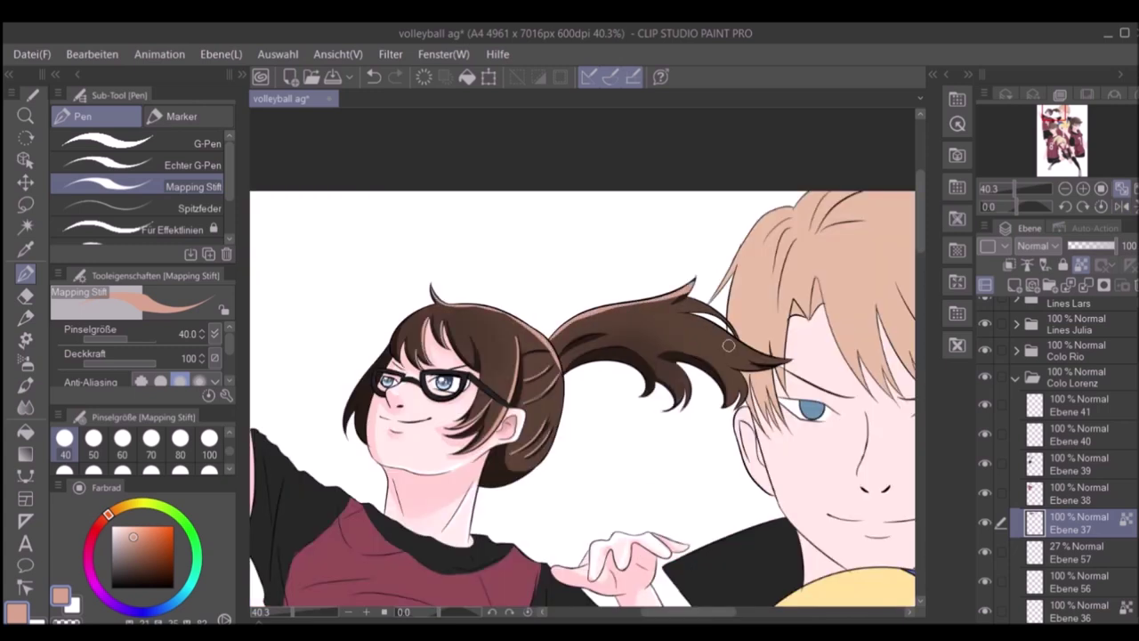
{"action": "key", "text": "h"}
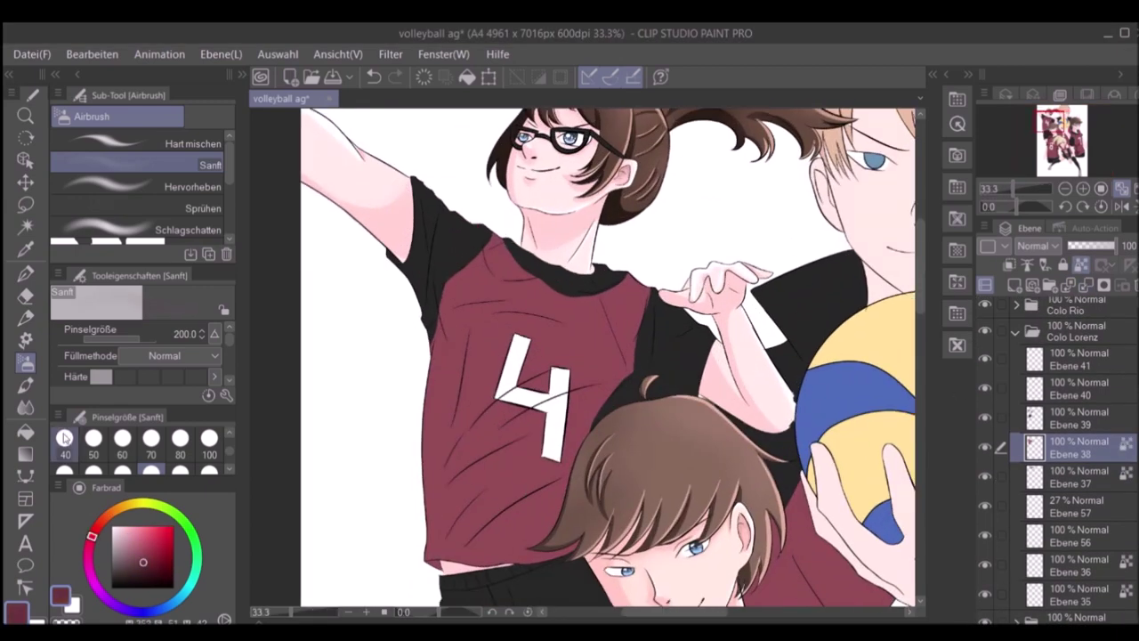
Step: Begin painting dark maroon fold shadows near the number 4 jersey's shoulder on layer Ebene 38 with the size 40 Mapping pen
{"action": "key", "text": "p"}
{"action": "left_click", "coordinate": [1079, 417]}
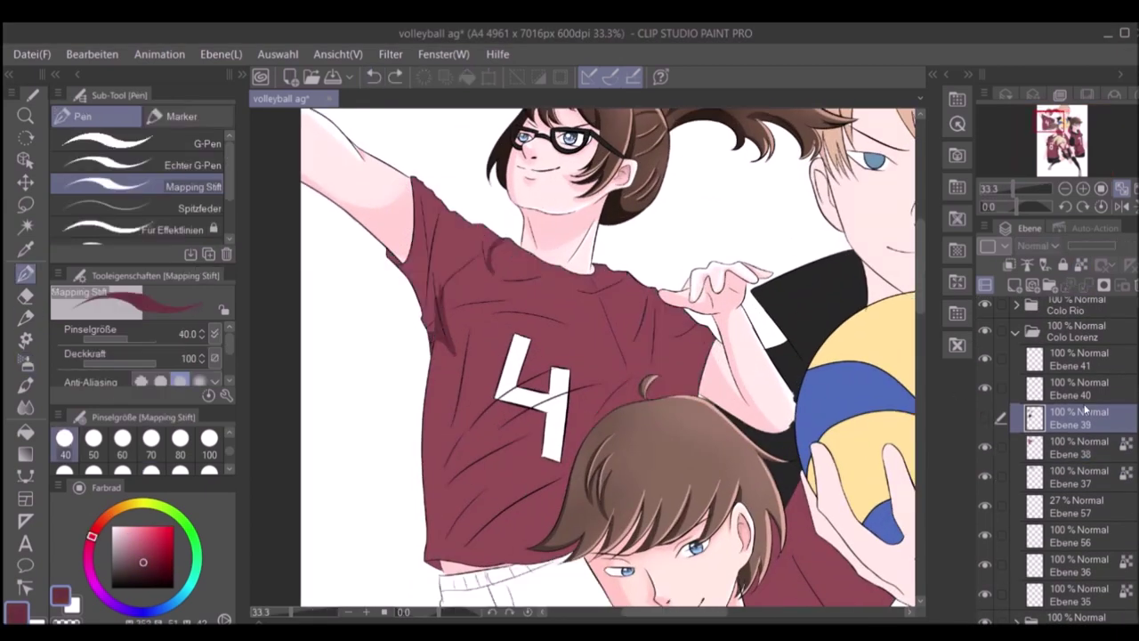
{"action": "key", "text": "alt+bracketleft"}
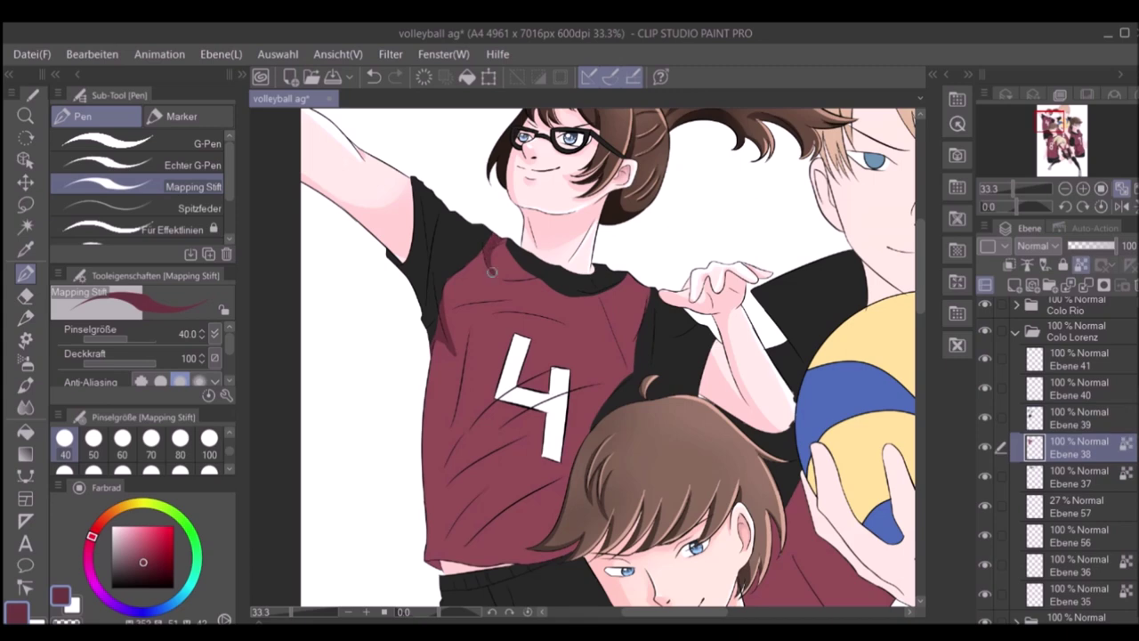
{"action": "left_click", "coordinate": [372, 77]}
{"action": "left_click", "coordinate": [372, 77]}
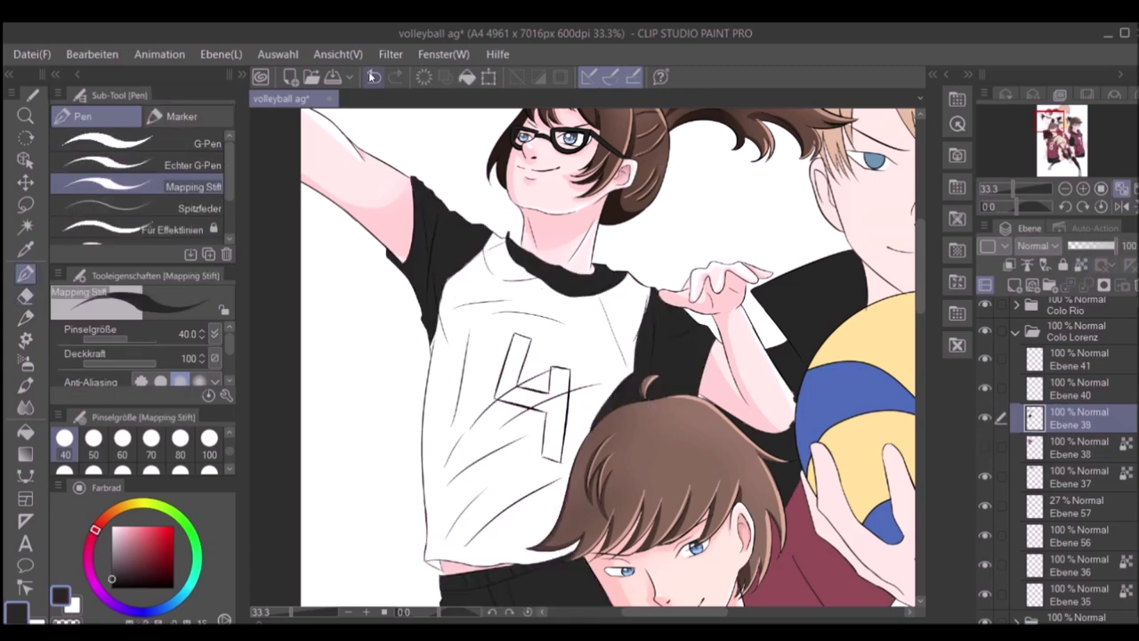
{"action": "key", "text": "ctrl+y"}
{"action": "key", "text": "ctrl+y"}
Step: Paint dark maroon fold shadows across the number 4 jersey's chest and hem with the size 70 Mapping pen, checking a mirrored view
{"action": "scroll", "coordinate": [534, 267], "scroll_direction": "down", "scroll_amount": 1}
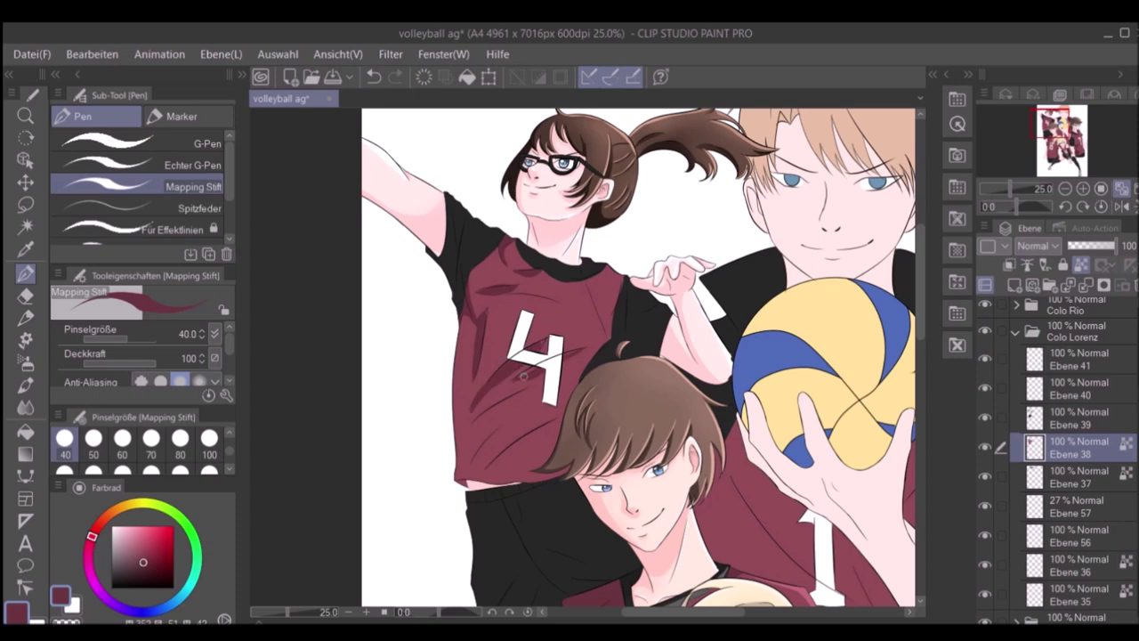
{"action": "key", "text": "bracketright"}
{"action": "key", "text": "bracketright"}
{"action": "key", "text": "bracketright"}
{"action": "key", "text": "ctrl+h"}
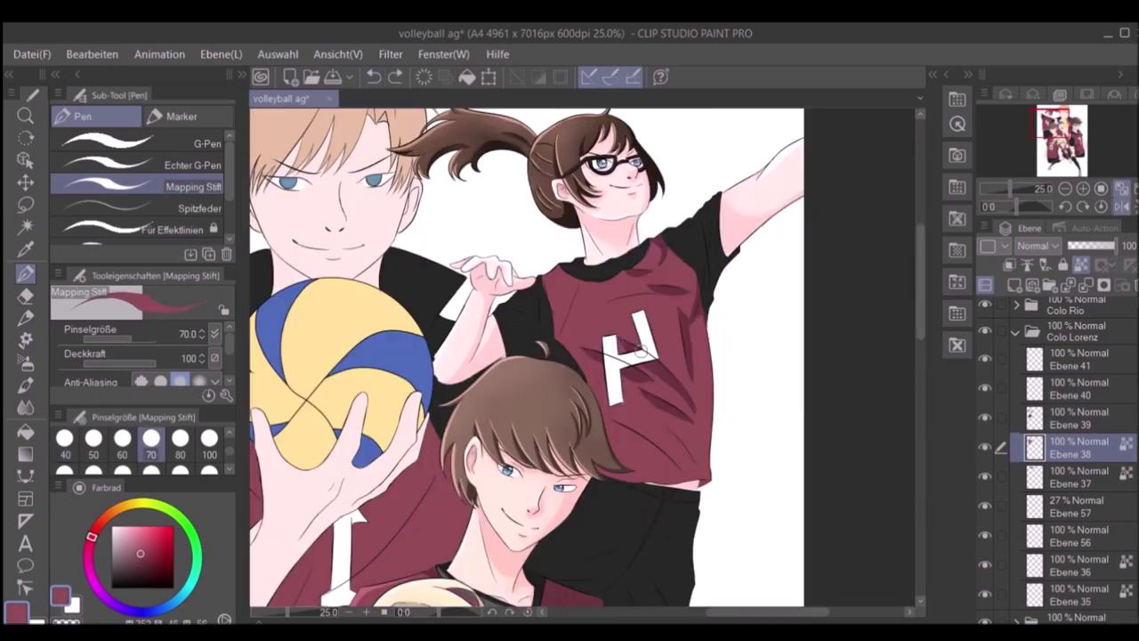
{"action": "key", "text": "ctrl+h"}
{"action": "mouse_move", "coordinate": [484, 446]}
{"action": "left_mouse_down"}
{"action": "mouse_move", "coordinate": [529, 455]}
{"action": "mouse_move", "coordinate": [571, 485]}
{"action": "left_mouse_up"}
{"action": "scroll", "coordinate": [514, 290], "scroll_direction": "up", "scroll_amount": 1}
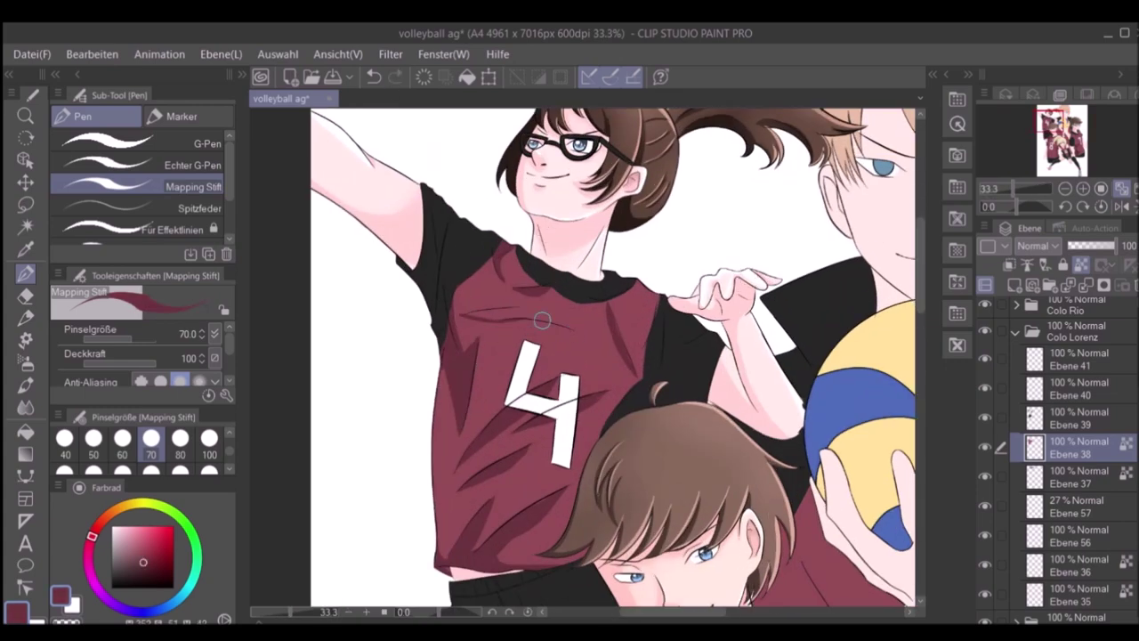
Step: Add lighter pink fold highlights to the number 4 jersey on layer Ebene 38 with the size 70 Mapping pen
{"action": "scroll", "coordinate": [516, 312], "scroll_direction": "down", "scroll_amount": 3}
{"action": "scroll", "coordinate": [494, 291], "scroll_direction": "up", "scroll_amount": 2}
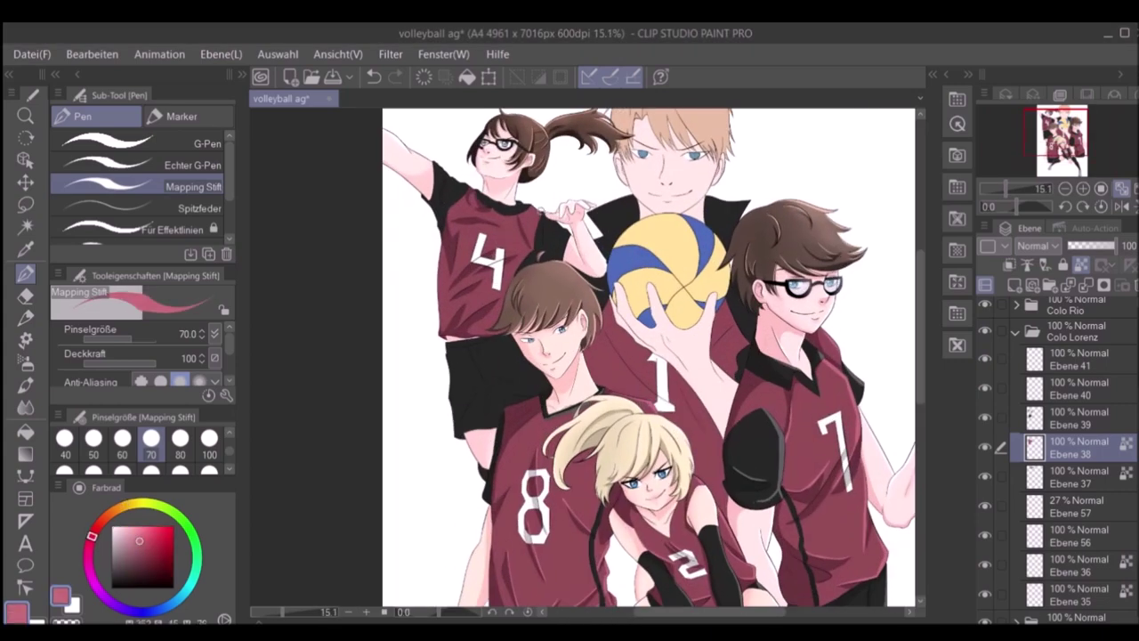
{"action": "scroll", "coordinate": [1059, 198], "scroll_direction": "up", "scroll_amount": 1}
{"action": "left_click_drag", "start_coordinate": [1058, 206], "coordinate": [1032, 206]}
{"action": "scroll", "coordinate": [583, 356], "scroll_direction": "up", "scroll_amount": 1}
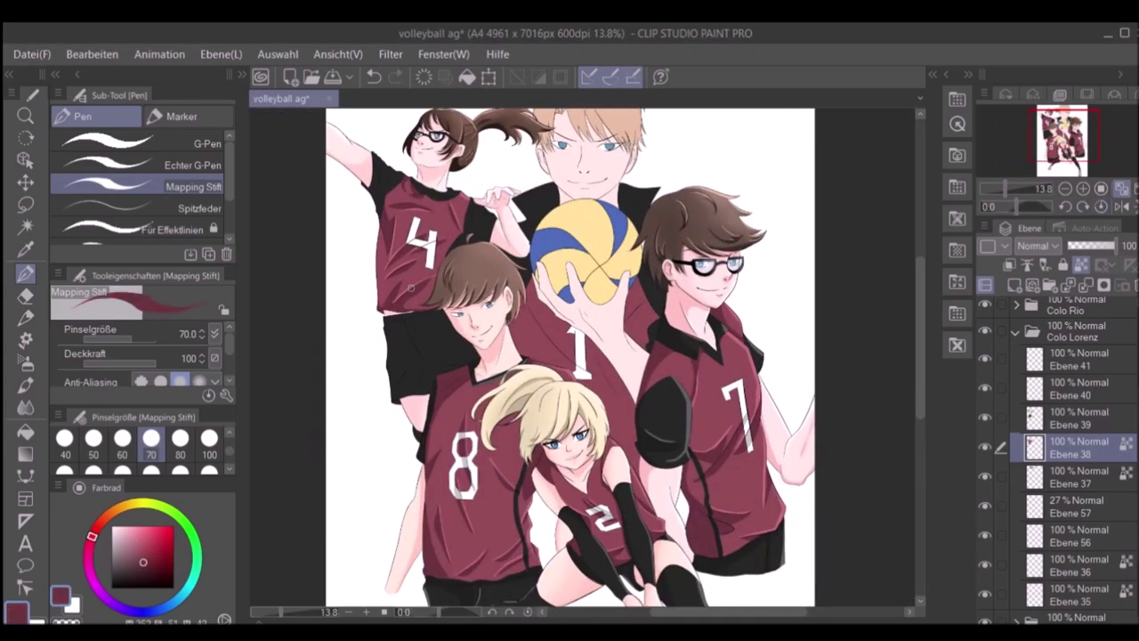
Step: Airbrush soft pink tones onto the number 8, number 7 and number 2 jerseys with the Sanft airbrush at size 250
{"action": "key", "text": "b"}
{"action": "scroll", "coordinate": [583, 356], "scroll_direction": "down", "scroll_amount": 3}
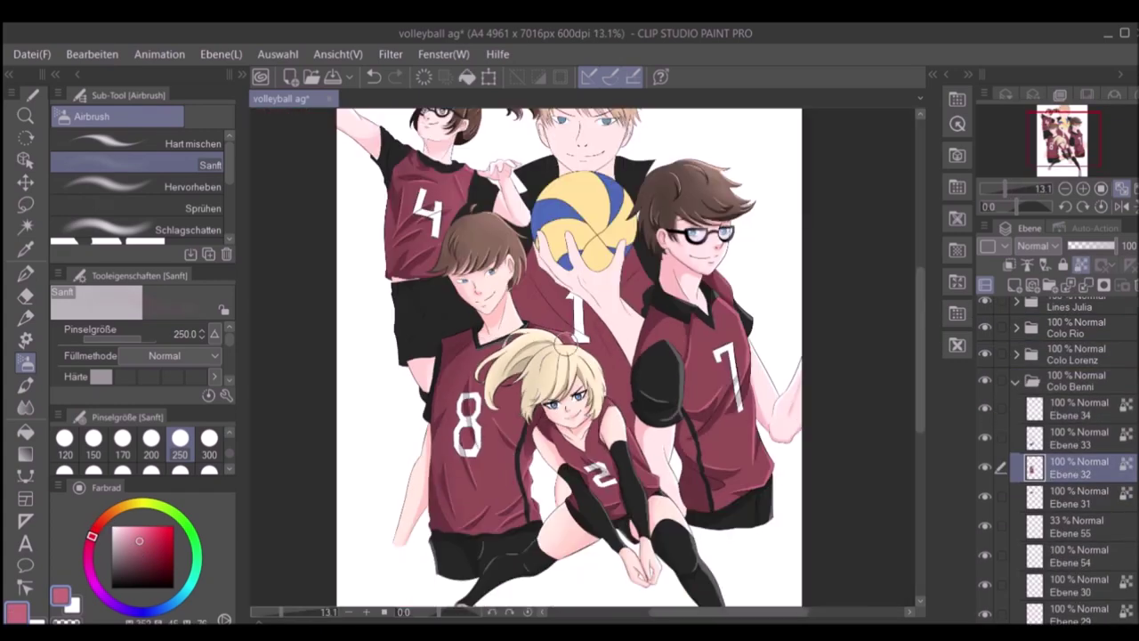
{"action": "left_click", "coordinate": [716, 297], "text": "ctrl+shift"}
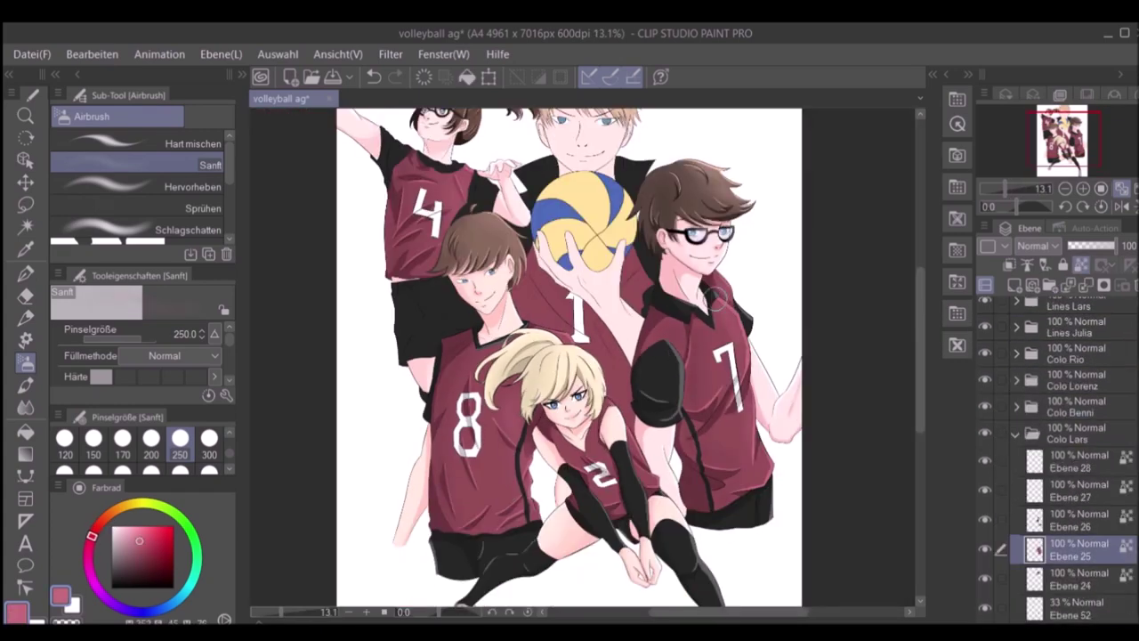
{"action": "left_click", "coordinate": [592, 449], "text": "ctrl+shift"}
{"action": "left_click", "coordinate": [592, 454], "text": "alt"}
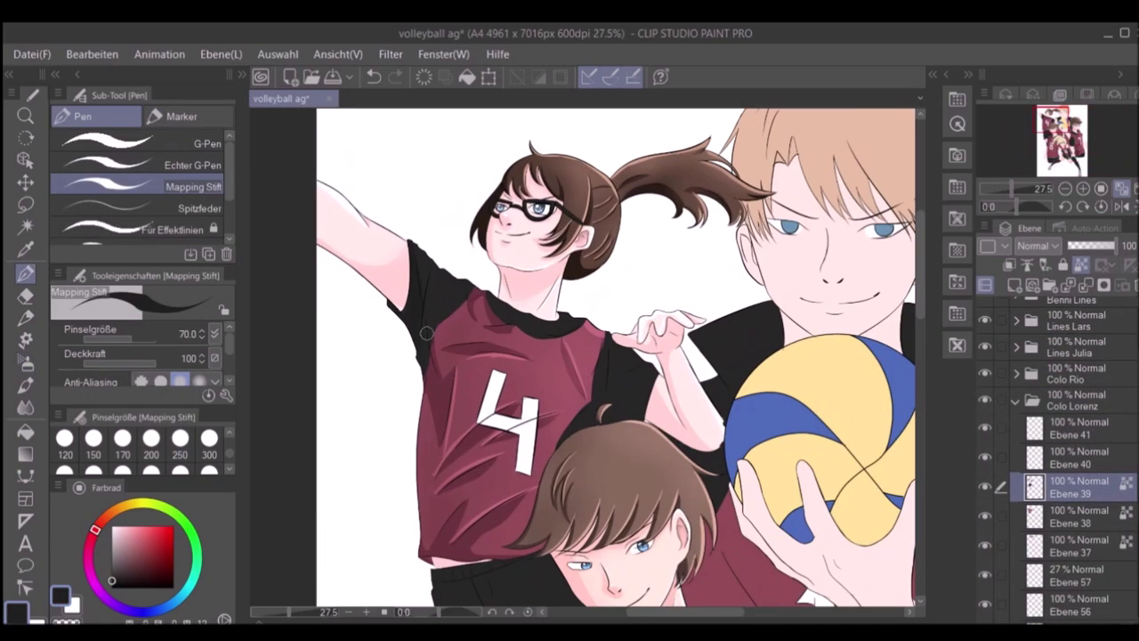
Step: Paint dark shadows and grey highlights on the number 4 player's black sleeves, collar and shorts on layer Ebene 39
{"action": "scroll", "coordinate": [596, 417], "scroll_direction": "down", "scroll_amount": 2}
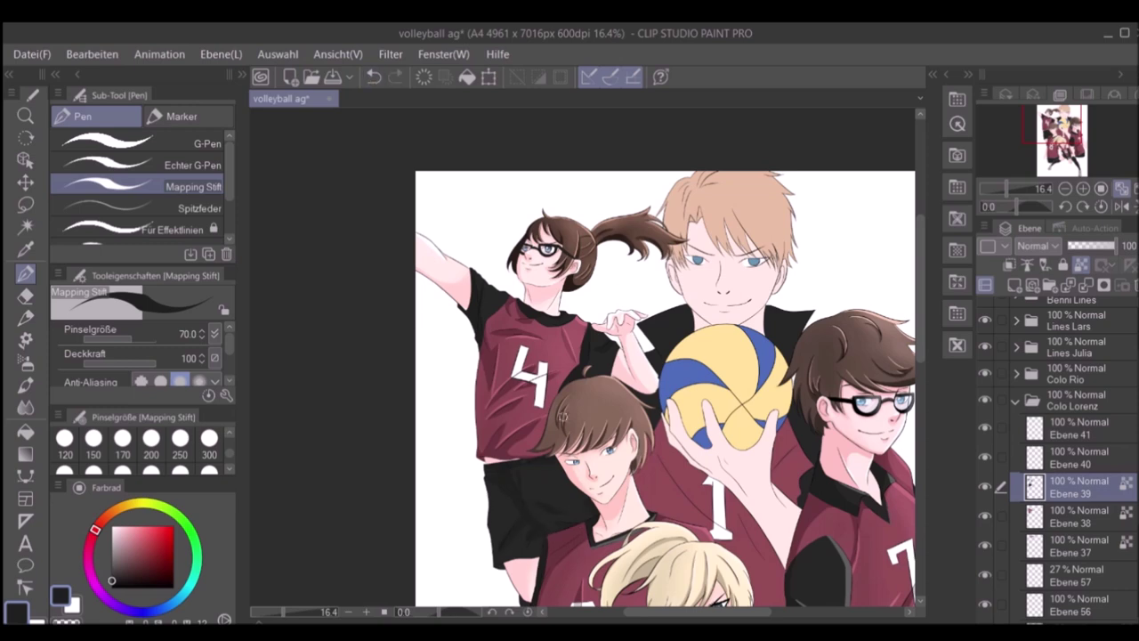
{"action": "scroll", "coordinate": [563, 415], "scroll_direction": "down", "scroll_amount": 2}
{"action": "scroll", "coordinate": [461, 173], "scroll_direction": "up", "scroll_amount": 3}
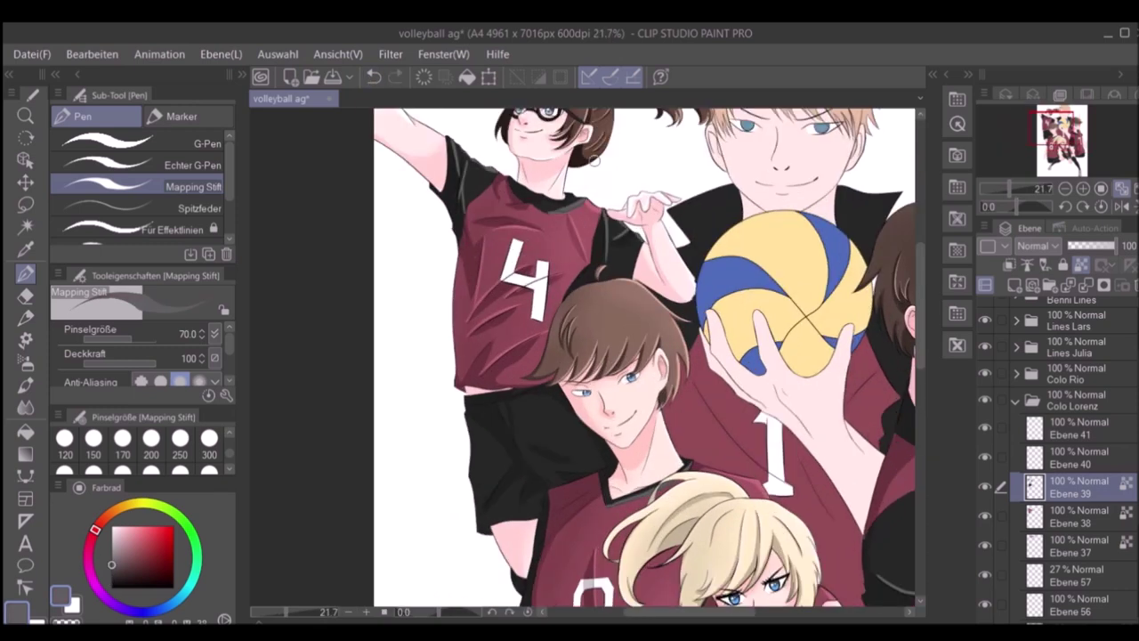
{"action": "scroll", "coordinate": [481, 508], "scroll_direction": "down", "scroll_amount": 3}
{"action": "scroll", "coordinate": [464, 341], "scroll_direction": "up", "scroll_amount": 3}
Step: Shade the white jersey number 4 in light grey on layer Ebene 40 and add grey highlights to the glasses on Ebene 41
{"action": "key", "text": "alt+bracketright"}
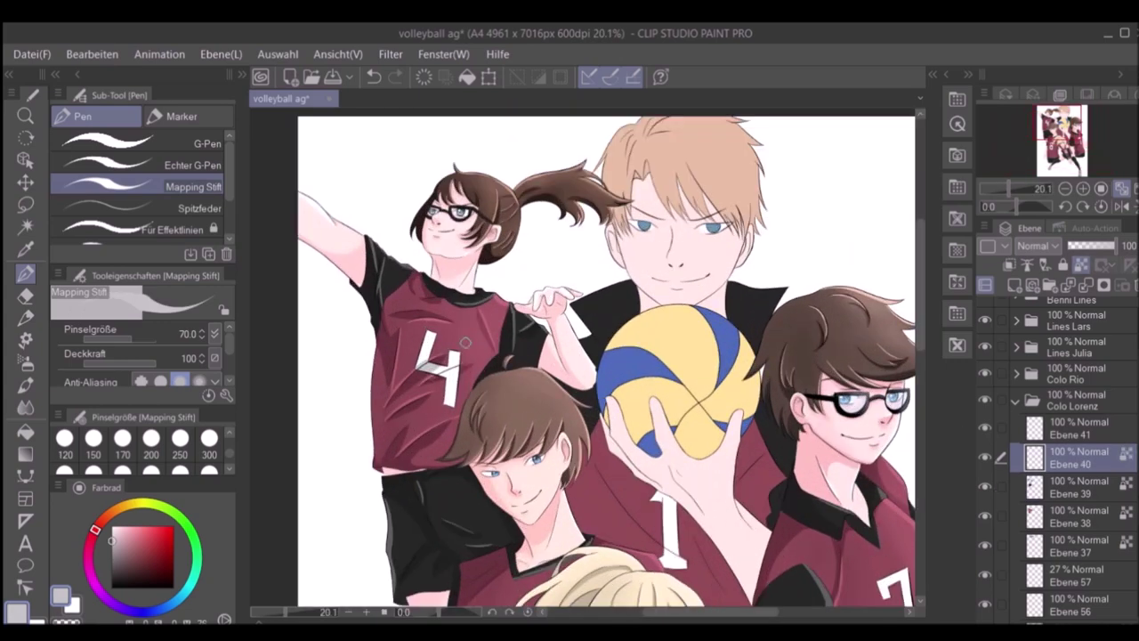
{"action": "scroll", "coordinate": [465, 341], "scroll_direction": "down", "scroll_amount": 3}
{"action": "scroll", "coordinate": [472, 284], "scroll_direction": "up", "scroll_amount": 5}
{"action": "key", "text": "alt+bracketright"}
{"action": "left_click", "coordinate": [25, 406]}
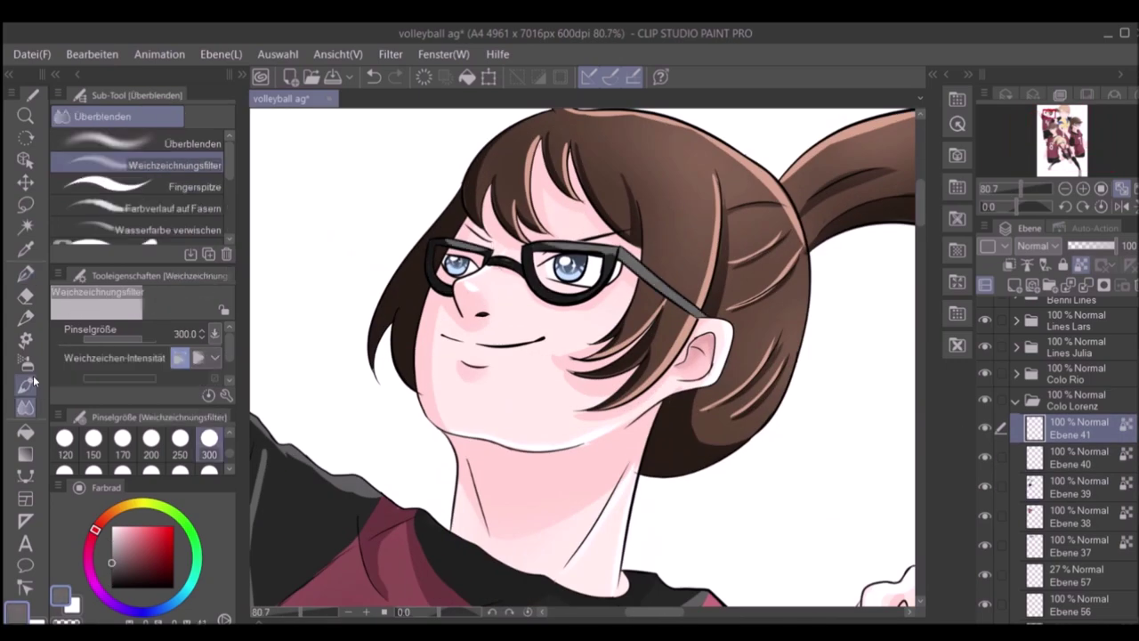
{"action": "scroll", "coordinate": [570, 356], "scroll_direction": "down", "scroll_amount": 3}
{"action": "scroll", "coordinate": [1064, 381], "scroll_direction": "up", "scroll_amount": 3}
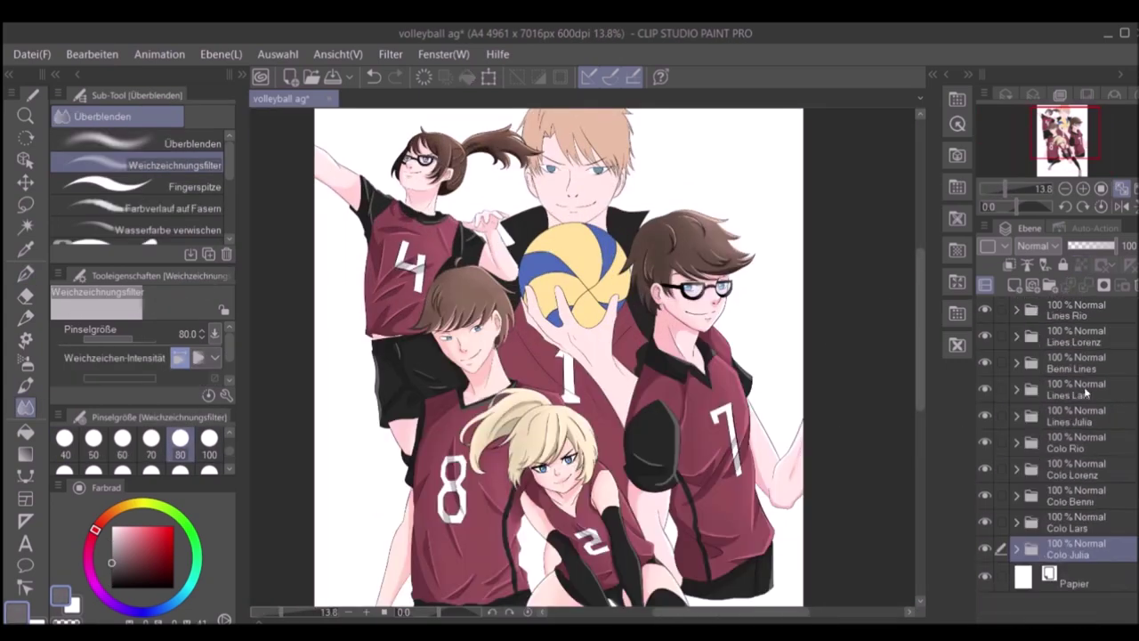
Step: Paint pink shadows on the blond player's face and neck on layer Ebene 42 with the size 70 Mapping pen
{"action": "key", "text": "alt+bracketright"}
{"action": "scroll", "coordinate": [547, 338], "scroll_direction": "up", "scroll_amount": 3}
{"action": "key", "text": "p"}
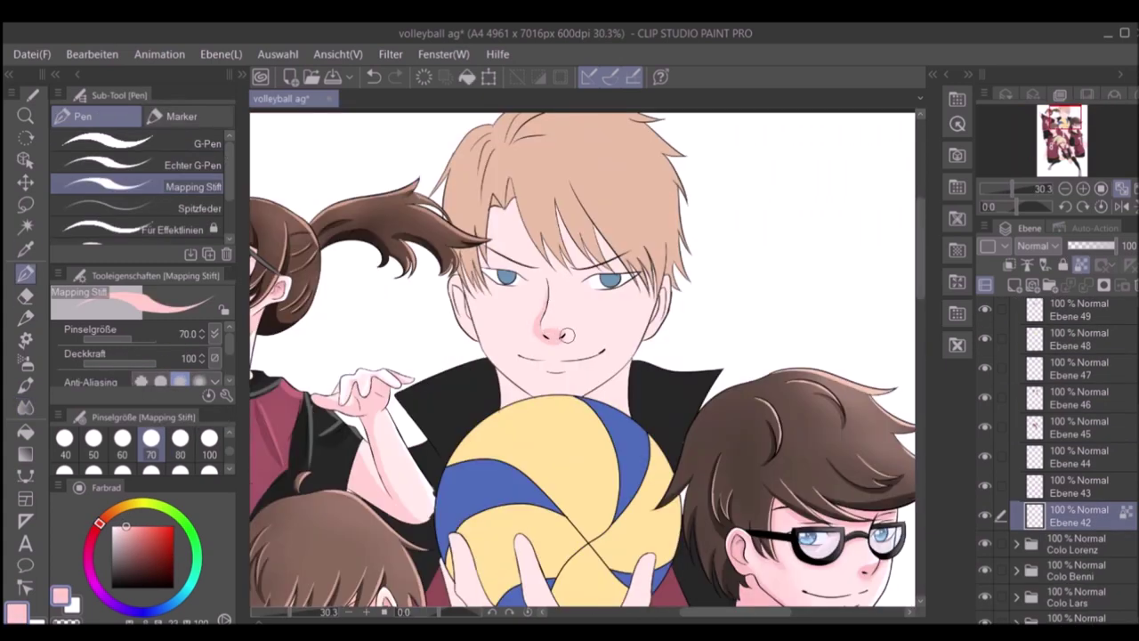
{"action": "left_click_drag", "start_coordinate": [536, 354], "coordinate": [534, 233]}
{"action": "left_click_drag", "start_coordinate": [525, 329], "coordinate": [579, 241]}
{"action": "left_click", "coordinate": [373, 75]}
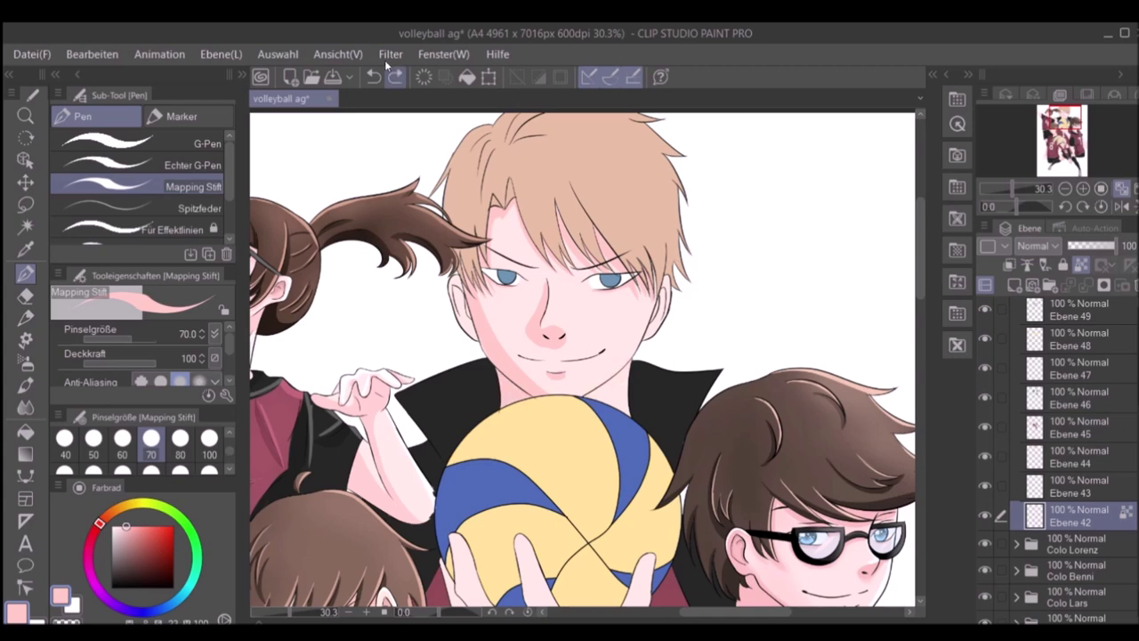
Step: Add white highlights to the blond player's face with the size 40 Mapping pen and soften the shading with the size 80 blur tool
{"action": "key", "text": "j"}
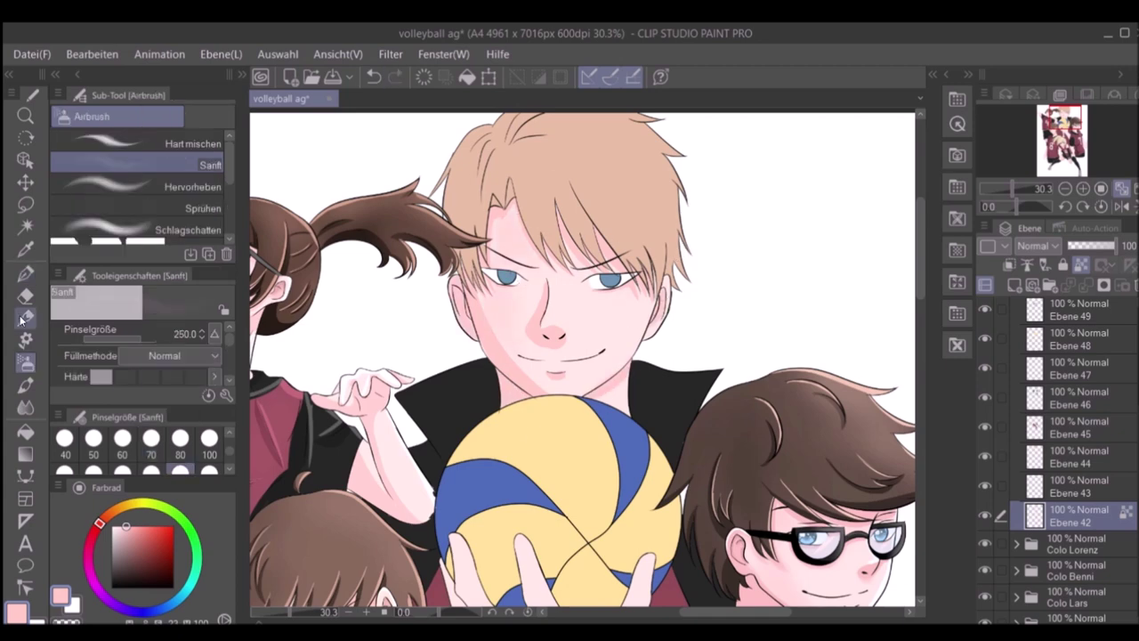
{"action": "key", "text": "p"}
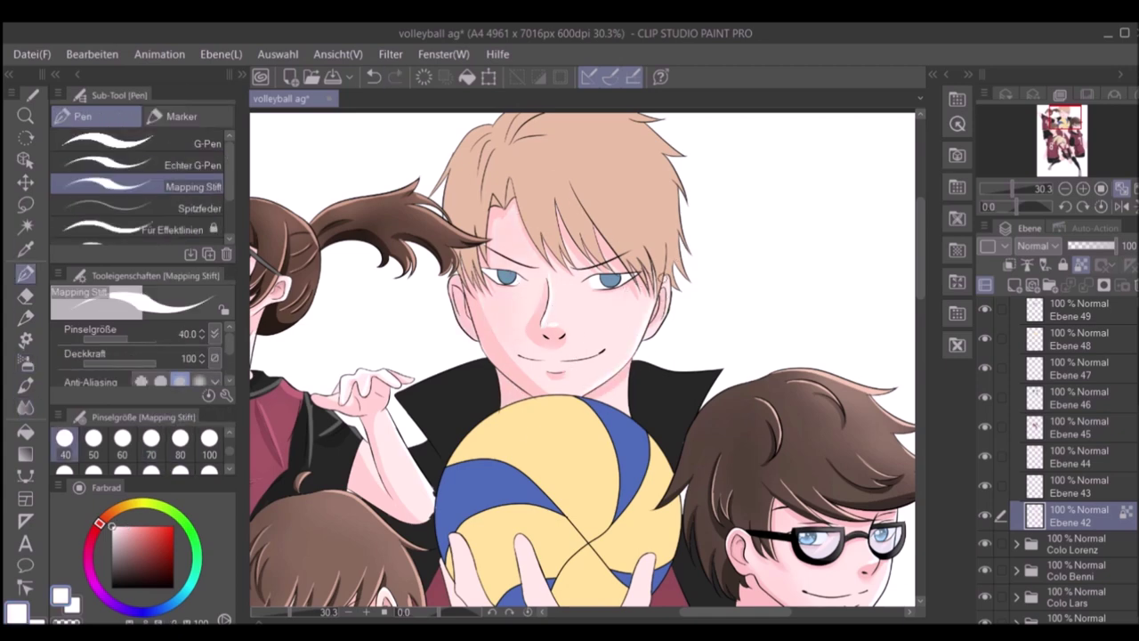
{"action": "left_click", "coordinate": [463, 302], "text": "alt"}
{"action": "key", "text": "j"}
{"action": "scroll", "coordinate": [535, 299], "scroll_direction": "down", "scroll_amount": 3}
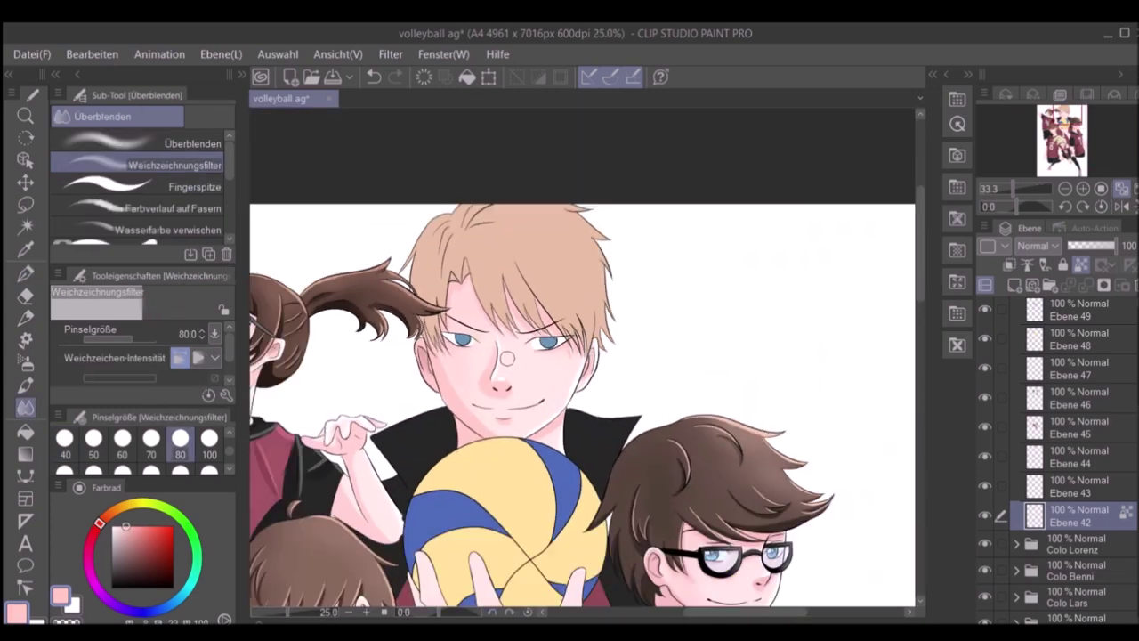
Step: Shade the arm and hand holding the ball with size 80 pink shadows and size 40 white highlights, softened with the size 150 blur tool
{"action": "scroll", "coordinate": [535, 298], "scroll_direction": "up", "scroll_amount": 1}
{"action": "key", "text": "p"}
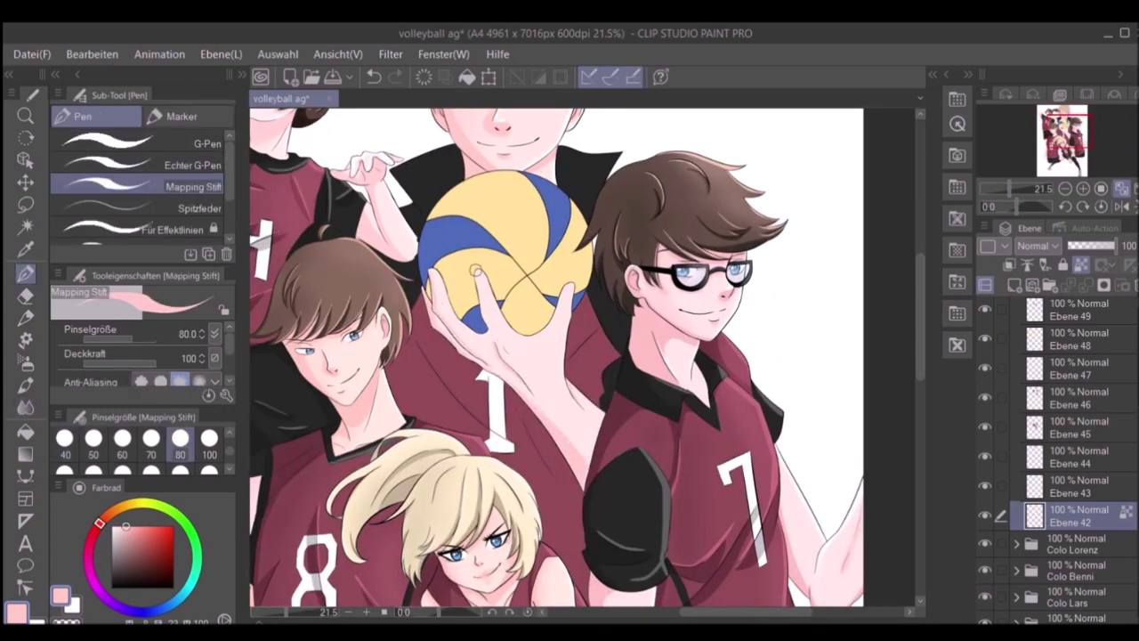
{"action": "key", "text": "x"}
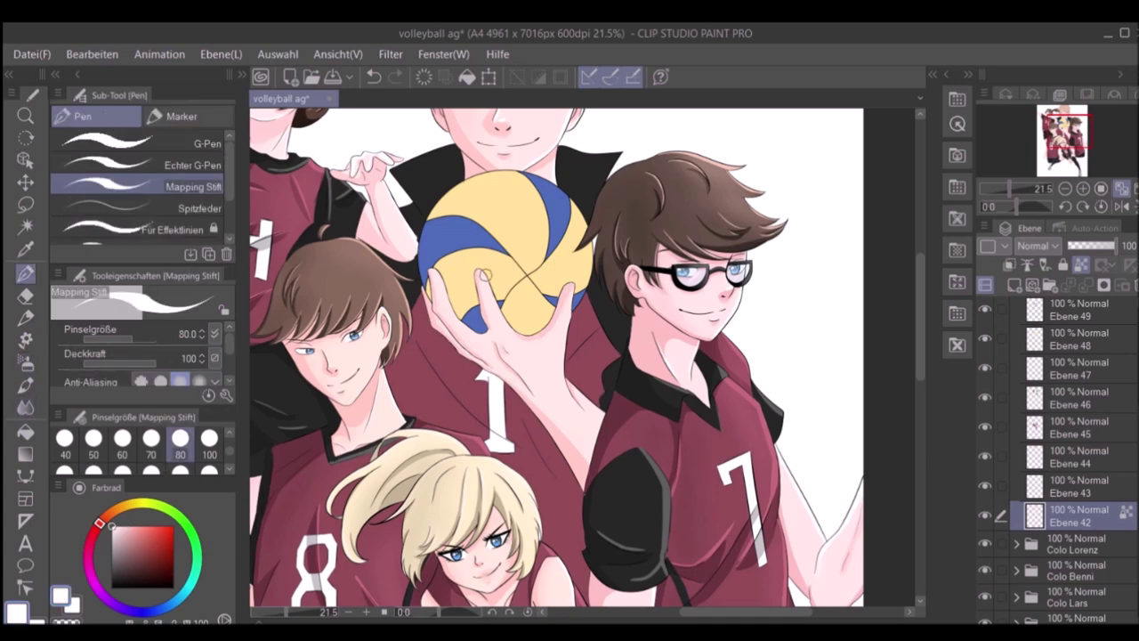
{"action": "key", "text": "bracketleft"}
{"action": "key", "text": "bracketleft"}
{"action": "key", "text": "bracketleft"}
{"action": "key", "text": "bracketleft"}
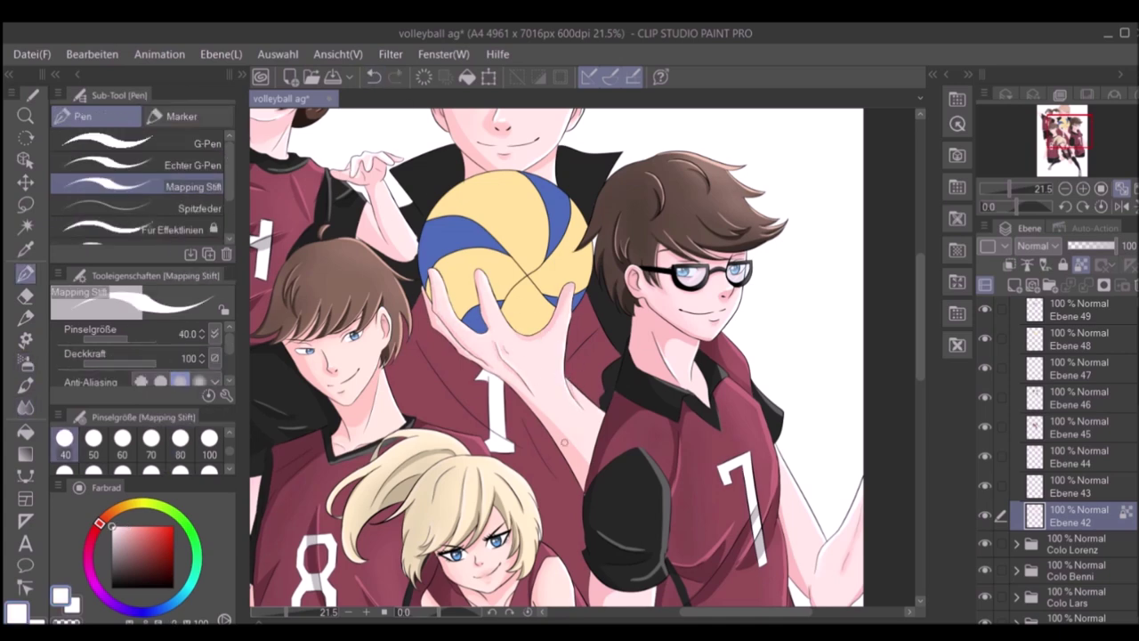
{"action": "key", "text": "x"}
{"action": "key", "text": "j"}
{"action": "scroll", "coordinate": [595, 257], "scroll_direction": "down", "scroll_amount": 4}
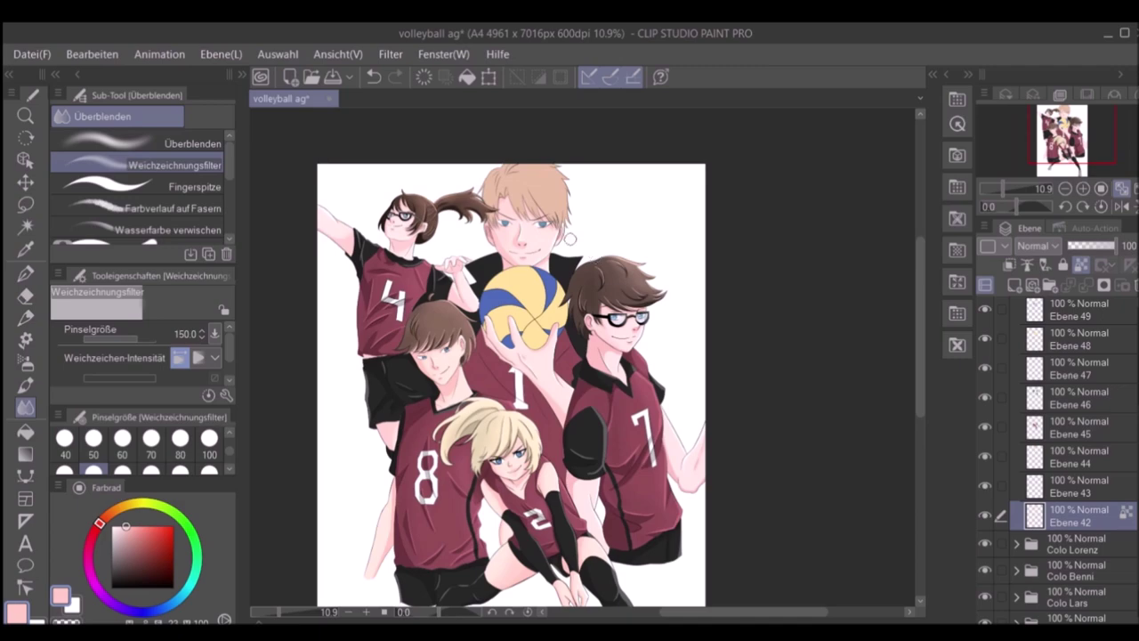
Step: Select the blond player's irises and shade them dark blue on layer Ebene 43 with the Sanft airbrush at size 50
{"action": "scroll", "coordinate": [570, 239], "scroll_direction": "up", "scroll_amount": 5}
{"action": "key", "text": "w"}
{"action": "left_click", "coordinate": [538, 226]}
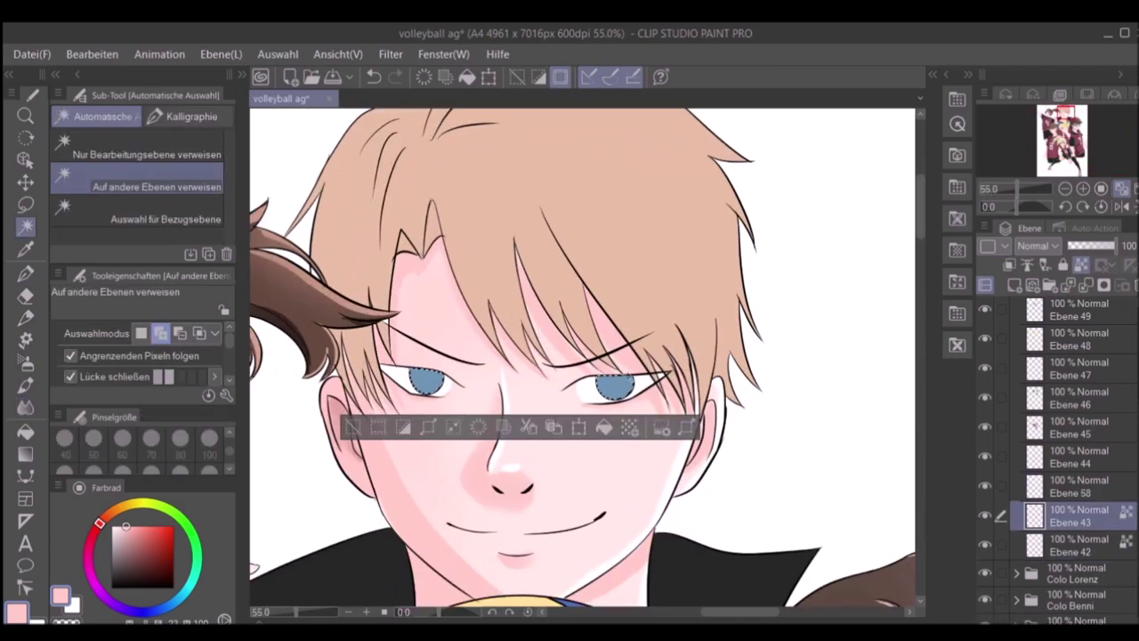
{"action": "scroll", "coordinate": [583, 357], "scroll_direction": "up", "scroll_amount": 1}
{"action": "key", "text": "b"}
{"action": "left_click_drag", "start_coordinate": [369, 374], "coordinate": [405, 383]}
{"action": "left_click_drag", "start_coordinate": [623, 374], "coordinate": [645, 388]}
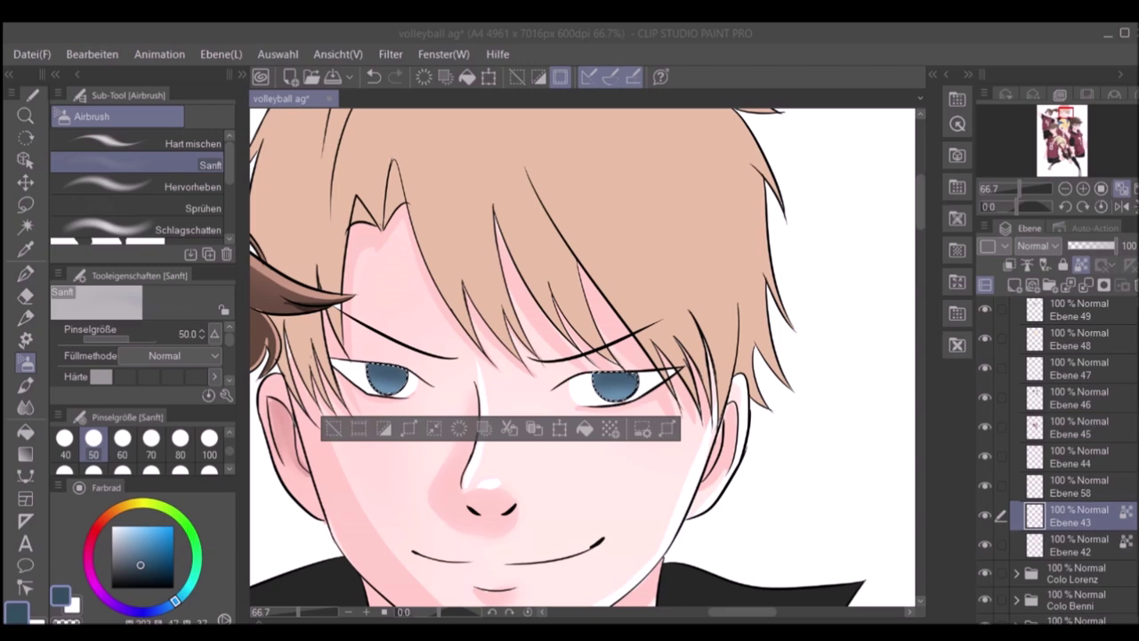
Step: Paint light blue reflections in the lower irises on layer Ebene 58 with the size 40 Mapping pen and trim them with the eraser
{"action": "scroll", "coordinate": [656, 344], "scroll_direction": "up", "scroll_amount": 1}
{"action": "left_click", "coordinate": [1077, 486]}
{"action": "key", "text": "p"}
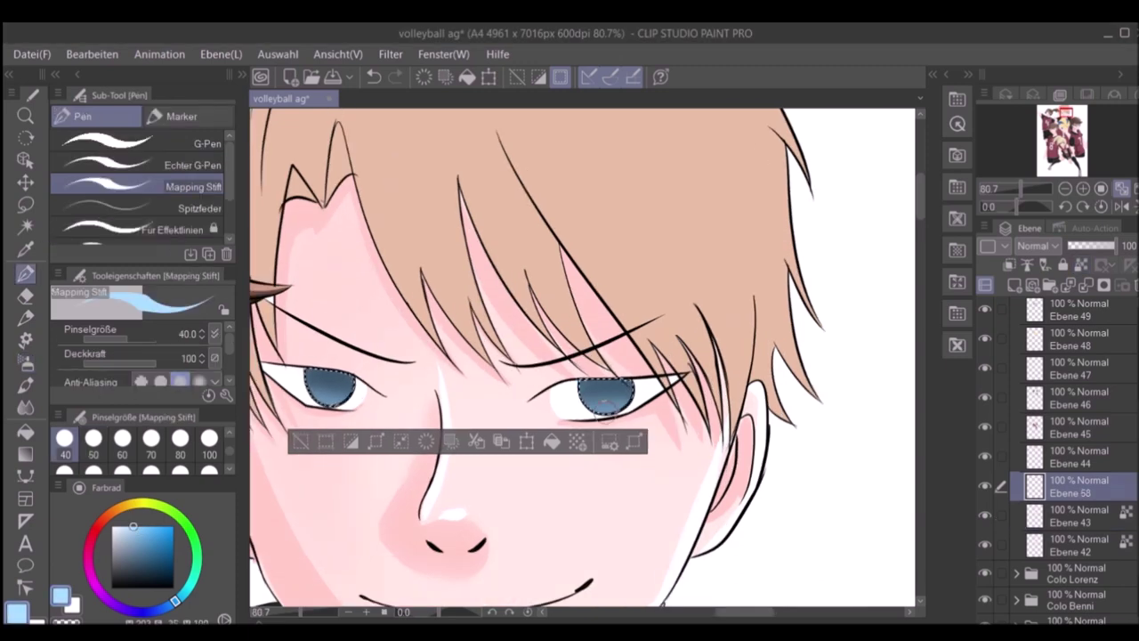
{"action": "left_click_drag", "start_coordinate": [605, 378], "coordinate": [623, 385]}
{"action": "left_click_drag", "start_coordinate": [378, 374], "coordinate": [393, 383]}
{"action": "key", "text": "e"}
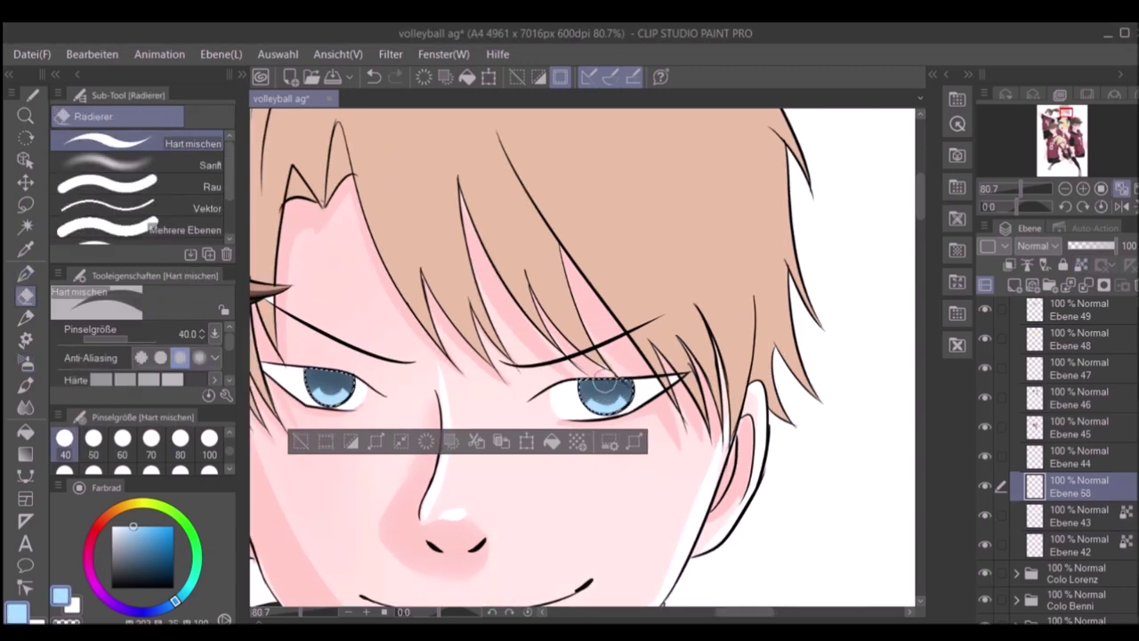
Step: Paint dark pupils in the centre of both irises with the Sanft airbrush
{"action": "key", "text": "p"}
{"action": "key", "text": "alt+bracketleft"}
{"action": "left_click", "coordinate": [389, 331], "text": "alt"}
{"action": "key", "text": "b"}
{"action": "left_click_drag", "start_coordinate": [322, 379], "coordinate": [335, 384]}
{"action": "left_click_drag", "start_coordinate": [609, 386], "coordinate": [623, 392]}
{"action": "scroll", "coordinate": [368, 356], "scroll_direction": "up", "scroll_amount": 3}
{"action": "key", "text": "alt+bracketright"}
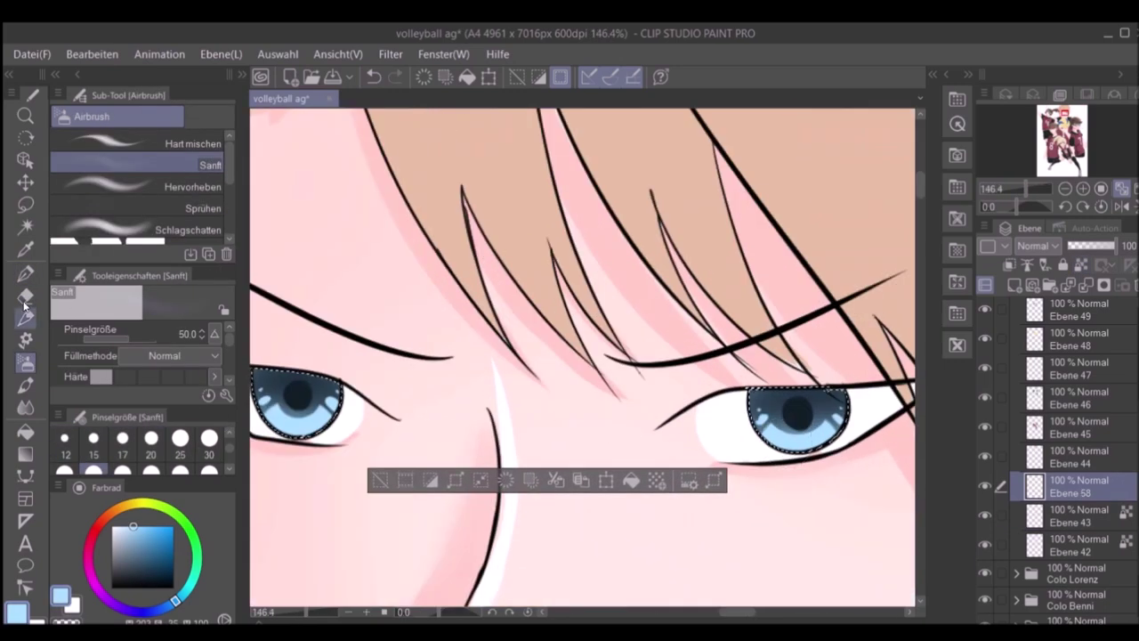
Step: Refine the irises with fine light blue Mapping pen strokes, add an eye layer at 36% opacity and clear the selection
{"action": "key", "text": "p"}
{"action": "left_click", "coordinate": [287, 397], "text": "alt"}
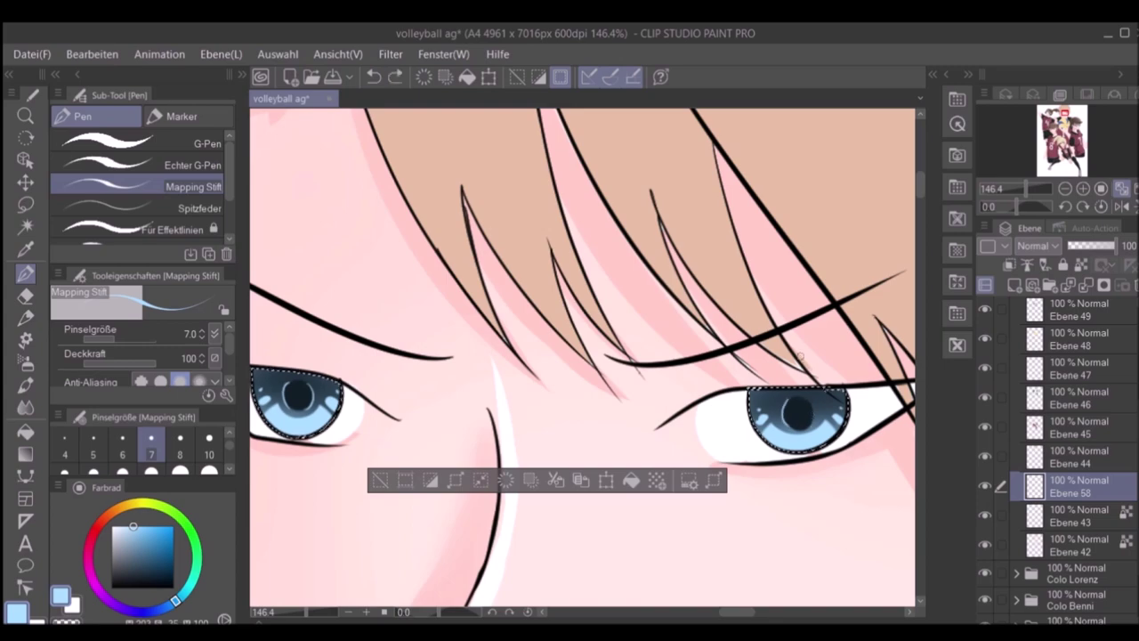
{"action": "key", "text": "ctrl+shift+n"}
{"action": "key", "text": "bracketright"}
{"action": "key", "text": "bracketright"}
{"action": "key", "text": "bracketright"}
{"action": "key", "text": "bracketright"}
{"action": "key", "text": "bracketright"}
{"action": "key", "text": "bracketright"}
{"action": "key", "text": "bracketright"}
{"action": "key", "text": "bracketright"}
{"action": "scroll", "coordinate": [294, 411], "scroll_direction": "down", "scroll_amount": 3}
{"action": "key", "text": "alt+bracketleft"}
{"action": "scroll", "coordinate": [356, 385], "scroll_direction": "up", "scroll_amount": 2}
{"action": "key", "text": "ctrl+d"}
{"action": "scroll", "coordinate": [570, 356], "scroll_direction": "down", "scroll_amount": 8}
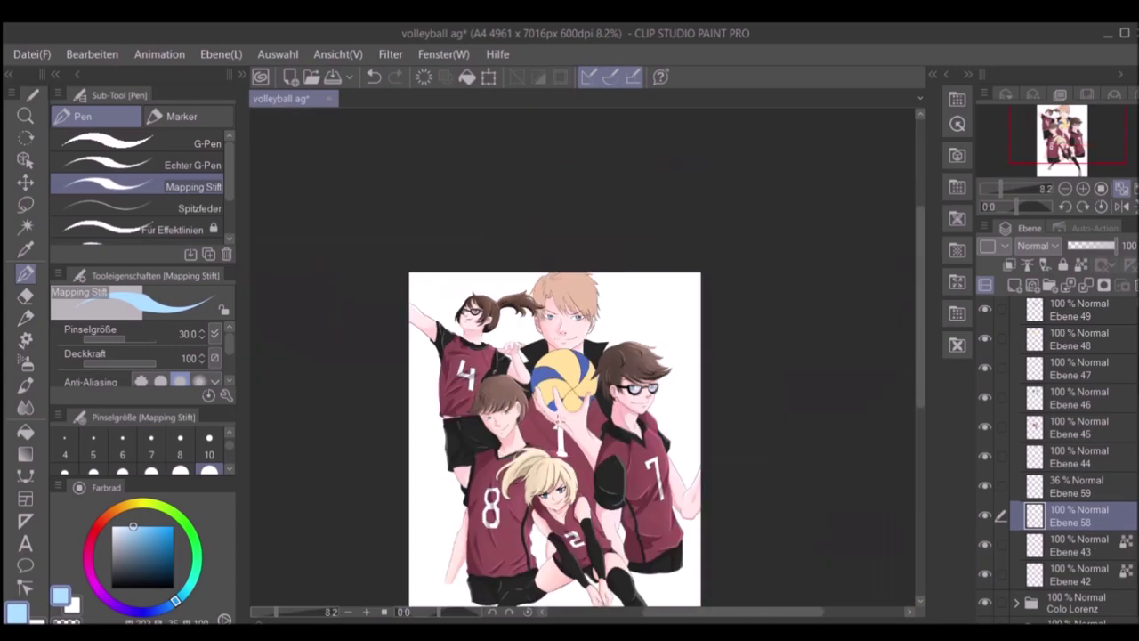
Step: Paint brown shadow strokes in the blond player's fringe on layer Ebene 44 with the size 30 Mapping pen, locking transparent pixels
{"action": "key", "text": "alt+bracketright"}
{"action": "key", "text": "alt+bracketright"}
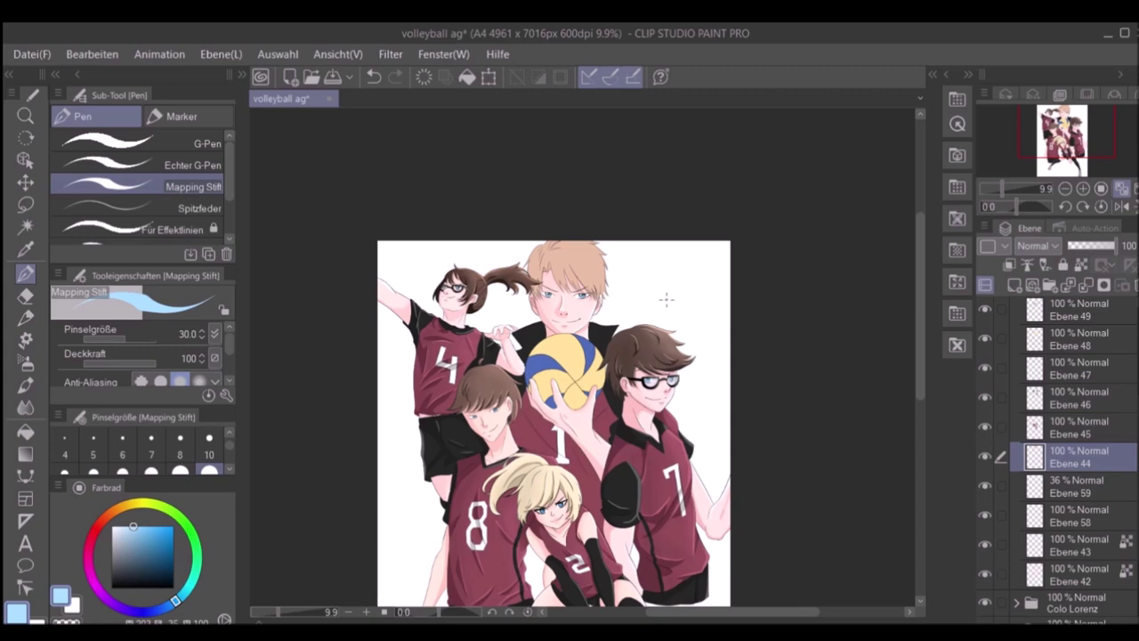
{"action": "scroll", "coordinate": [478, 314], "scroll_direction": "up", "scroll_amount": 5}
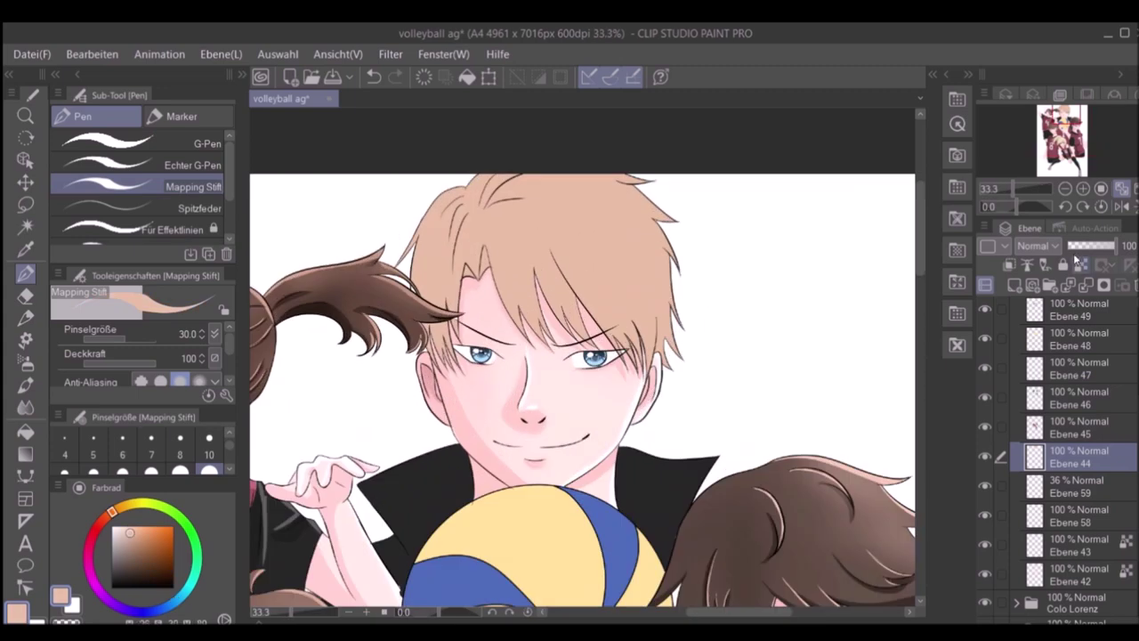
{"action": "mouse_move", "coordinate": [485, 239]}
{"action": "left_mouse_down"}
{"action": "mouse_move", "coordinate": [481, 280]}
{"action": "mouse_move", "coordinate": [525, 356]}
{"action": "left_mouse_up"}
{"action": "mouse_move", "coordinate": [543, 316]}
{"action": "left_mouse_down"}
{"action": "mouse_move", "coordinate": [588, 272]}
{"action": "mouse_move", "coordinate": [623, 365]}
{"action": "left_mouse_up"}
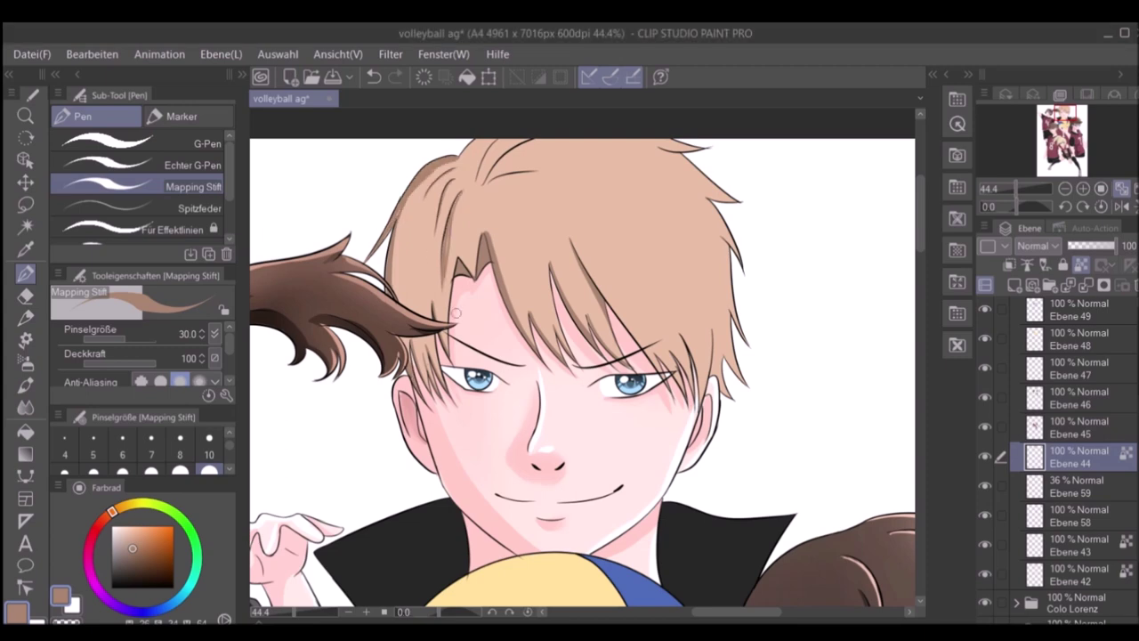
Step: Extend the brown shadows along the blond player's side strands with sampled hair tones, checking them in a mirrored view
{"action": "key", "text": "h"}
{"action": "key", "text": "h"}
{"action": "left_click", "coordinate": [708, 356], "text": "alt"}
{"action": "left_click", "coordinate": [707, 334], "text": "alt"}
{"action": "left_click", "coordinate": [712, 338], "text": "alt"}
{"action": "left_click", "coordinate": [710, 344], "text": "alt"}
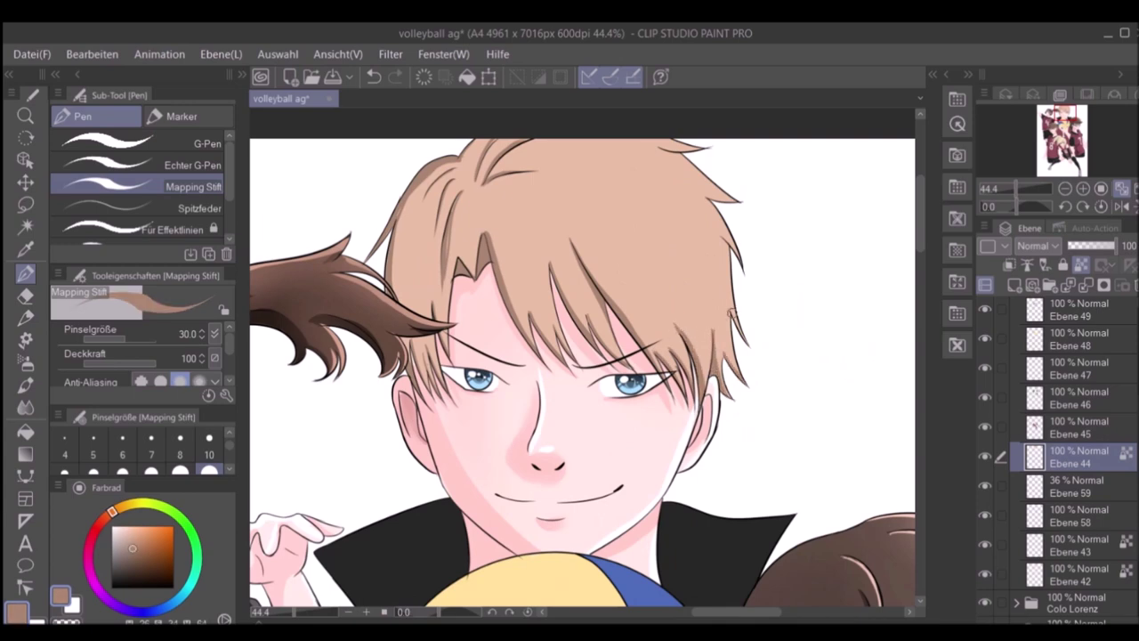
Step: Add pale peach highlights to the blond hair with the size 30 Mapping pen and soft tones with the size 300 Sanft airbrush
{"action": "scroll", "coordinate": [437, 243], "scroll_direction": "down", "scroll_amount": 1}
{"action": "scroll", "coordinate": [808, 325], "scroll_direction": "up", "scroll_amount": 4}
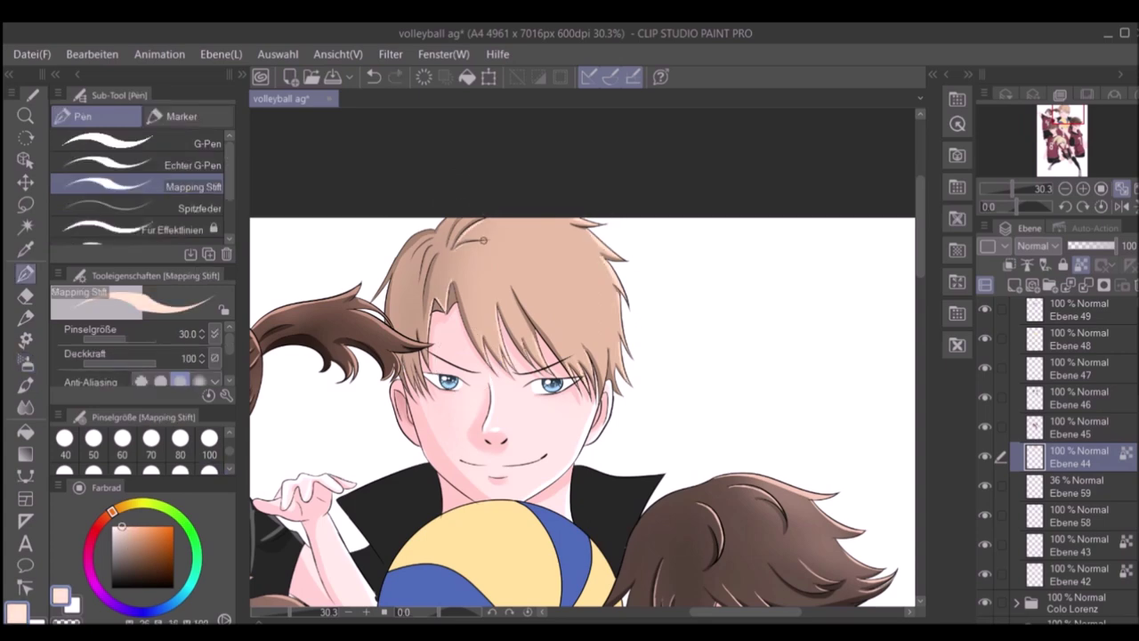
{"action": "scroll", "coordinate": [582, 414], "scroll_direction": "down", "scroll_amount": 3}
{"action": "scroll", "coordinate": [582, 414], "scroll_direction": "up", "scroll_amount": 3}
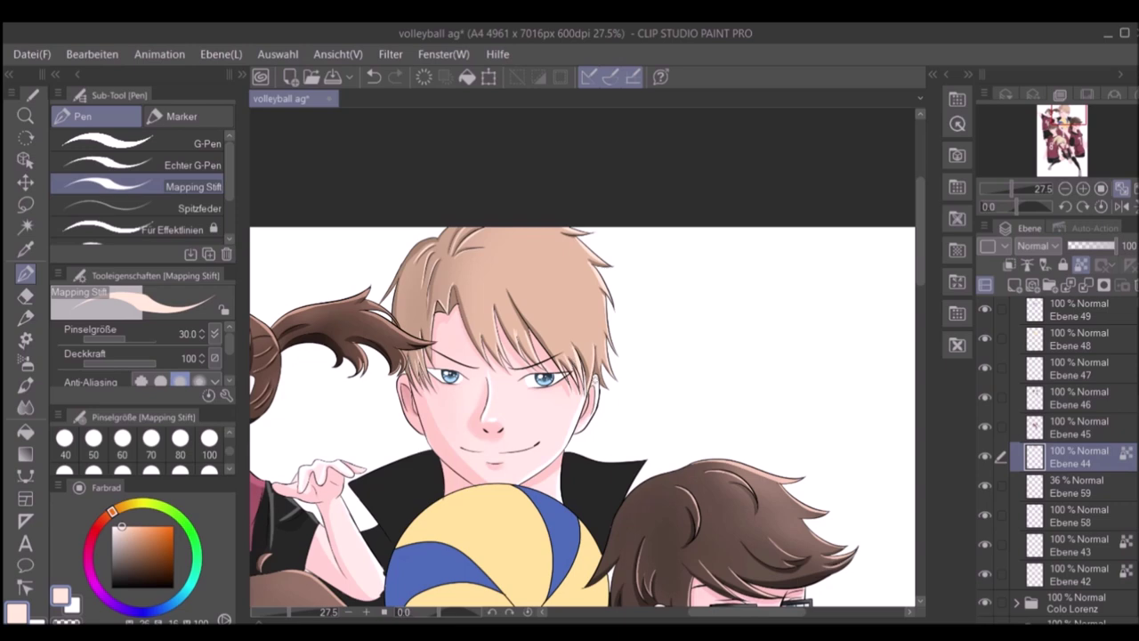
{"action": "key", "text": "b"}
{"action": "scroll", "coordinate": [582, 414], "scroll_direction": "down", "scroll_amount": 4}
{"action": "scroll", "coordinate": [582, 414], "scroll_direction": "up", "scroll_amount": 1}
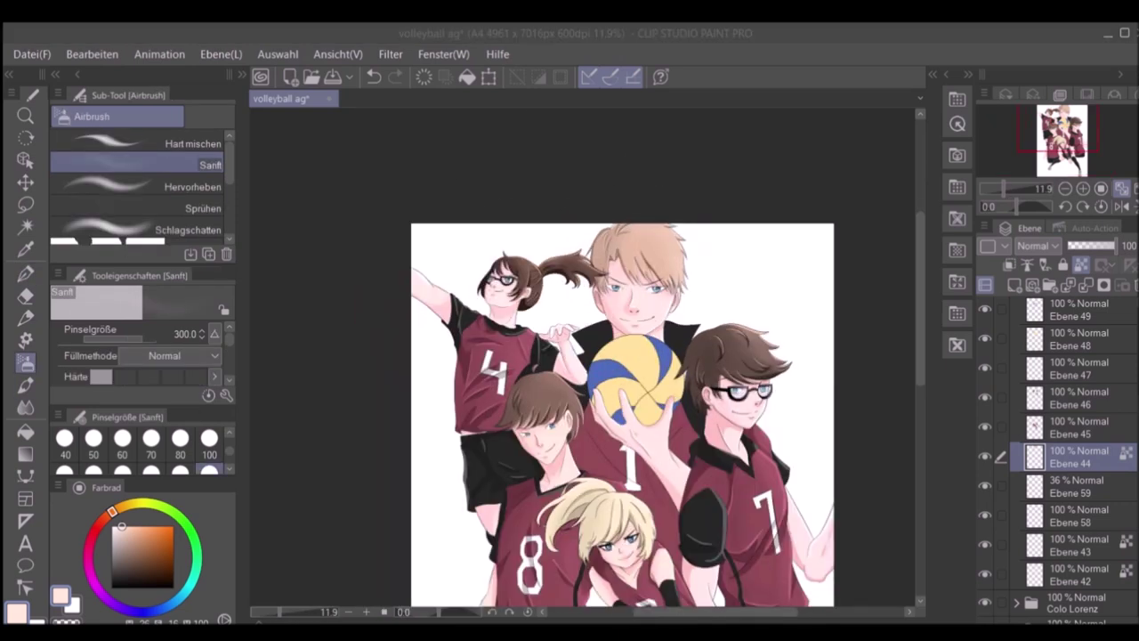
Step: Paint dark maroon fold shadows on the number 1 player's jersey on layer Ebene 45 with the Mapping pen, locking transparent pixels
{"action": "scroll", "coordinate": [623, 410], "scroll_direction": "up", "scroll_amount": 3}
{"action": "left_click", "coordinate": [1077, 427]}
{"action": "left_click", "coordinate": [457, 374], "text": "alt"}
{"action": "left_click", "coordinate": [122, 438]}
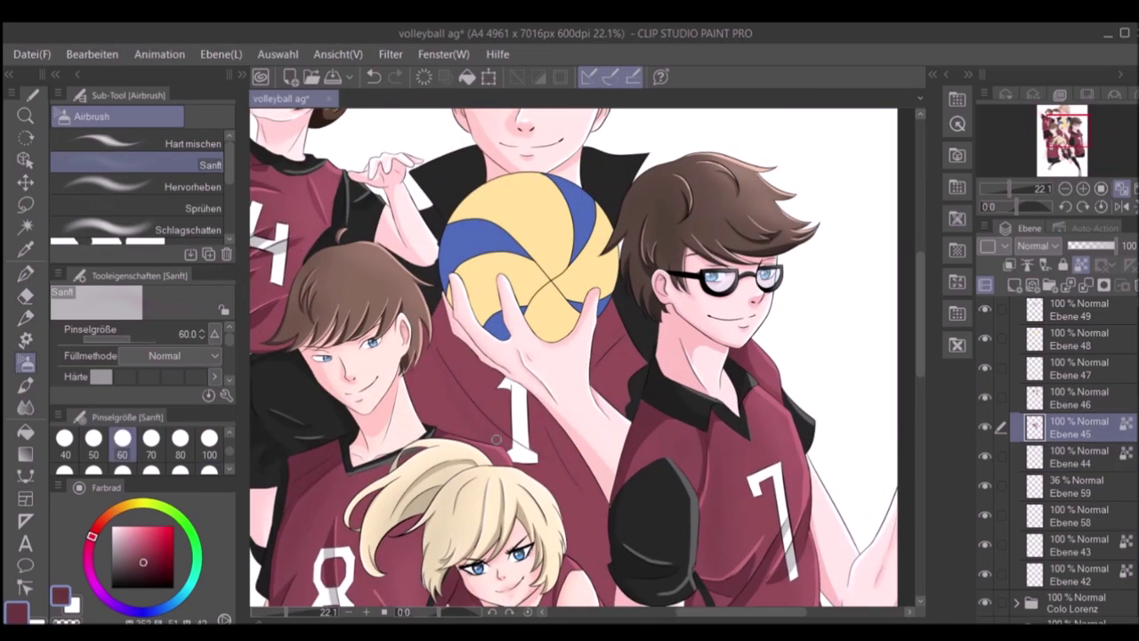
{"action": "key", "text": "p"}
{"action": "scroll", "coordinate": [563, 412], "scroll_direction": "down", "scroll_amount": 2}
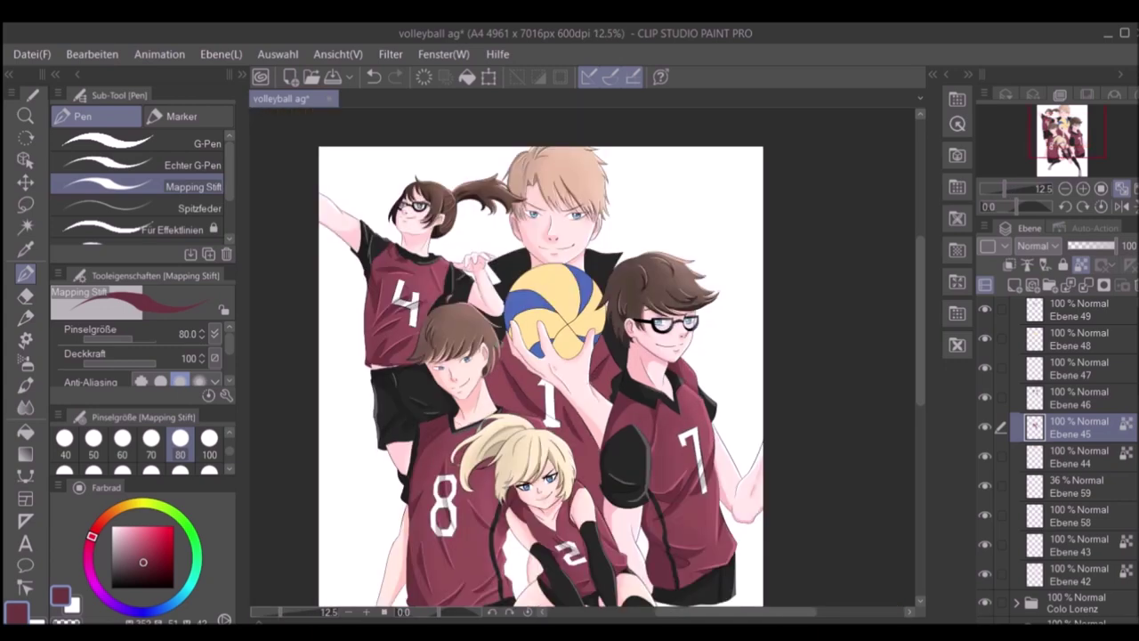
Step: Add lighter maroon strokes to the number 1 jersey with the size 80 Mapping pen and soft tones with the size 300 Sanft airbrush
{"action": "scroll", "coordinate": [615, 356], "scroll_direction": "up", "scroll_amount": 1}
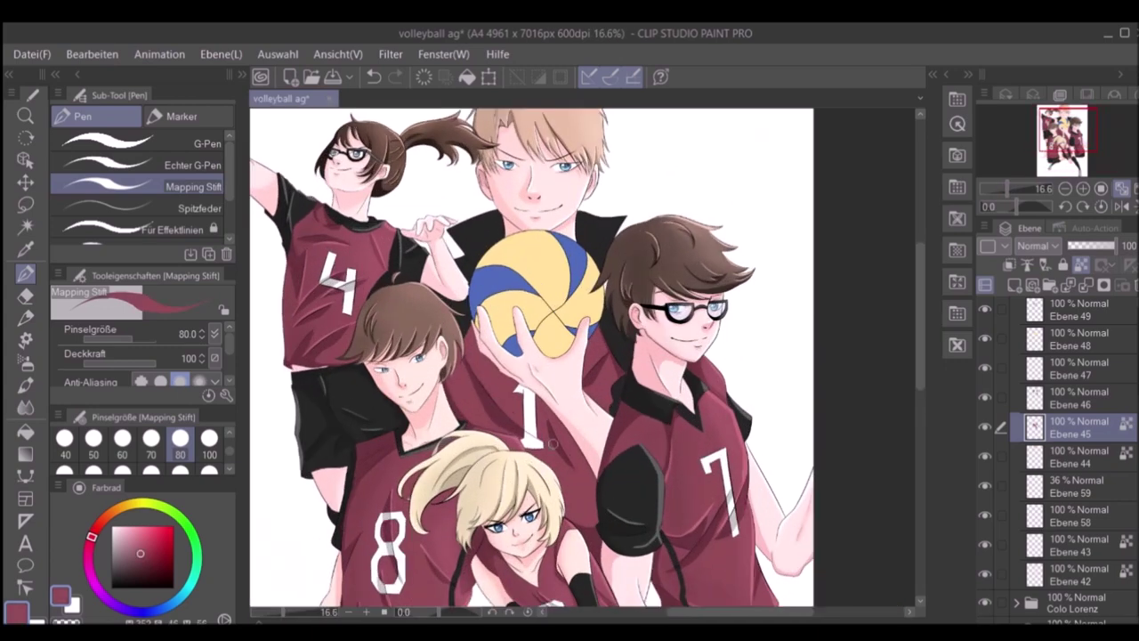
{"action": "scroll", "coordinate": [628, 386], "scroll_direction": "down", "scroll_amount": 1}
{"action": "scroll", "coordinate": [483, 364], "scroll_direction": "up", "scroll_amount": 2}
{"action": "scroll", "coordinate": [598, 401], "scroll_direction": "down", "scroll_amount": 2}
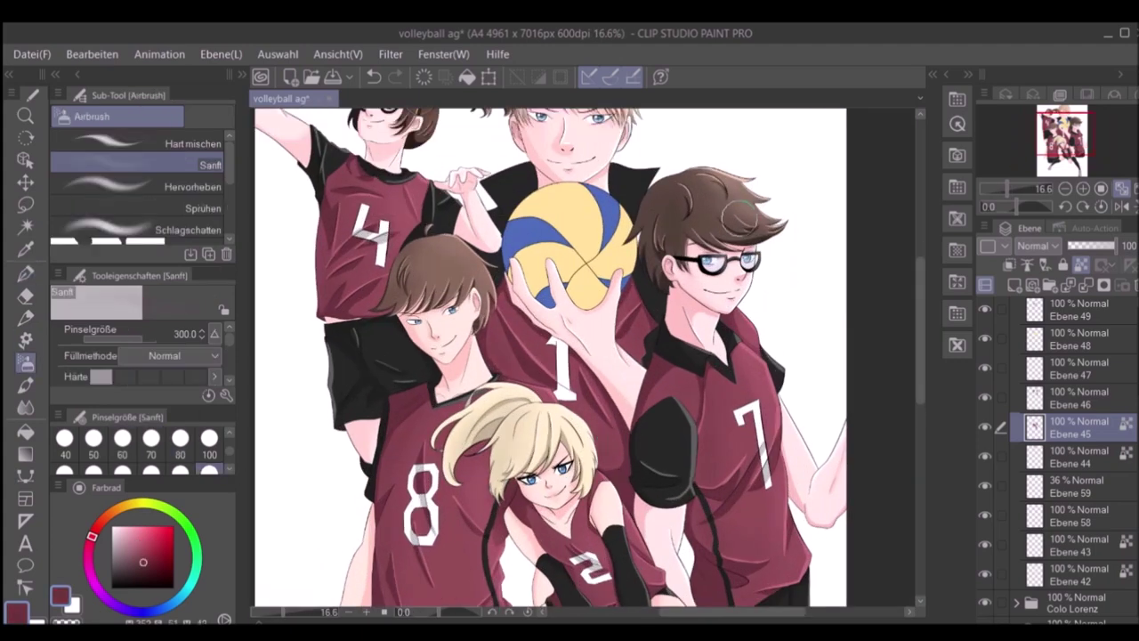
Step: Shade the number 1 player's black collar on layer Ebene 46 in near-black and add blue-grey highlights with the size 60 Mapping pen
{"action": "scroll", "coordinate": [569, 356], "scroll_direction": "up", "scroll_amount": 1}
{"action": "key", "text": "bracketleft"}
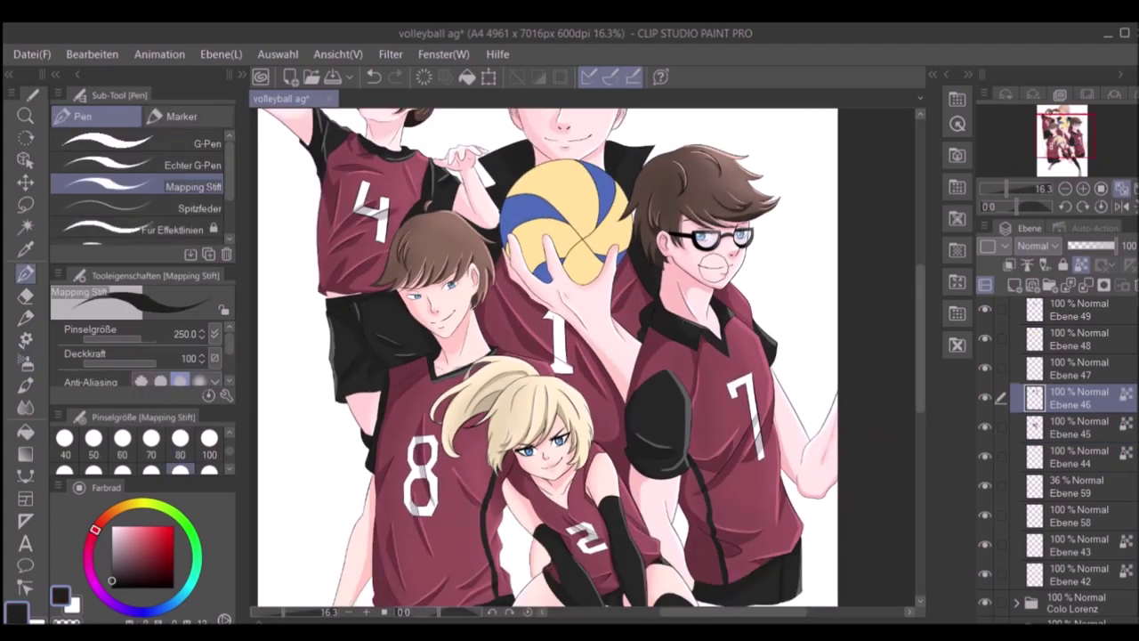
{"action": "scroll", "coordinate": [655, 128], "scroll_direction": "up", "scroll_amount": 1}
{"action": "key", "text": "bracketleft"}
{"action": "key", "text": "bracketleft"}
{"action": "key", "text": "bracketleft"}
{"action": "key", "text": "bracketleft"}
{"action": "key", "text": "bracketleft"}
{"action": "key", "text": "bracketleft"}
{"action": "key", "text": "bracketleft"}
{"action": "key", "text": "bracketleft"}
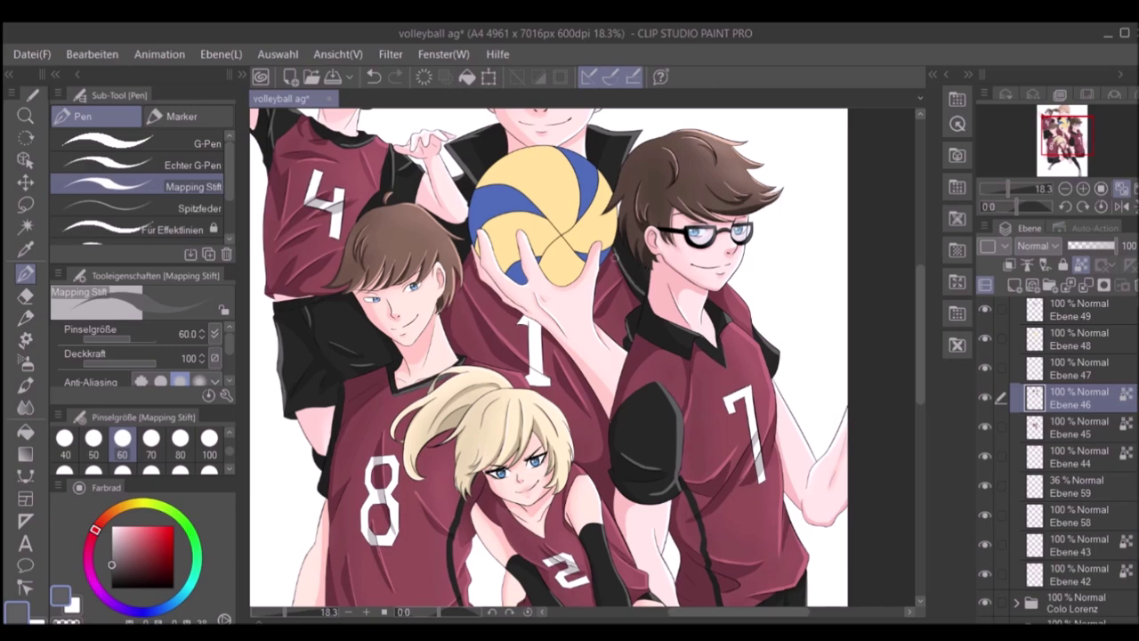
{"action": "scroll", "coordinate": [614, 303], "scroll_direction": "down", "scroll_amount": 2}
{"action": "scroll", "coordinate": [668, 237], "scroll_direction": "up", "scroll_amount": 1}
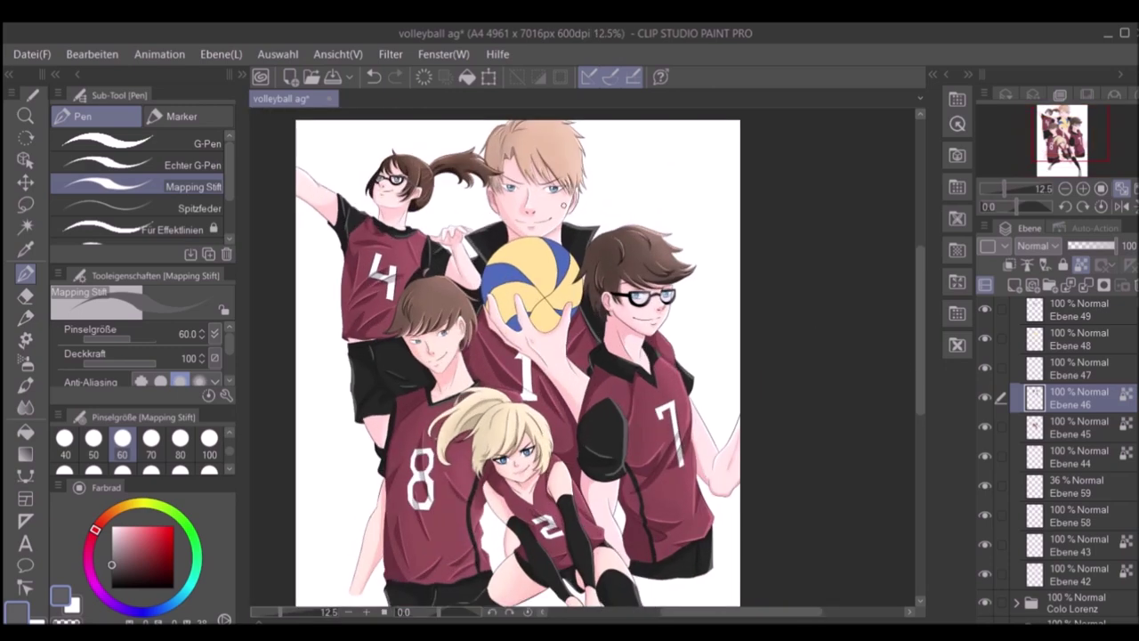
Step: Shade the white jersey number 1 on layer Ebene 47 in light grey with the size 80 Mapping pen, locking transparent pixels
{"action": "key", "text": "alt+bracketright"}
{"action": "key", "text": "bracketright"}
{"action": "key", "text": "bracketright"}
{"action": "scroll", "coordinate": [297, 153], "scroll_direction": "up", "scroll_amount": 2}
{"action": "scroll", "coordinate": [918, 341], "scroll_direction": "down", "scroll_amount": 2}
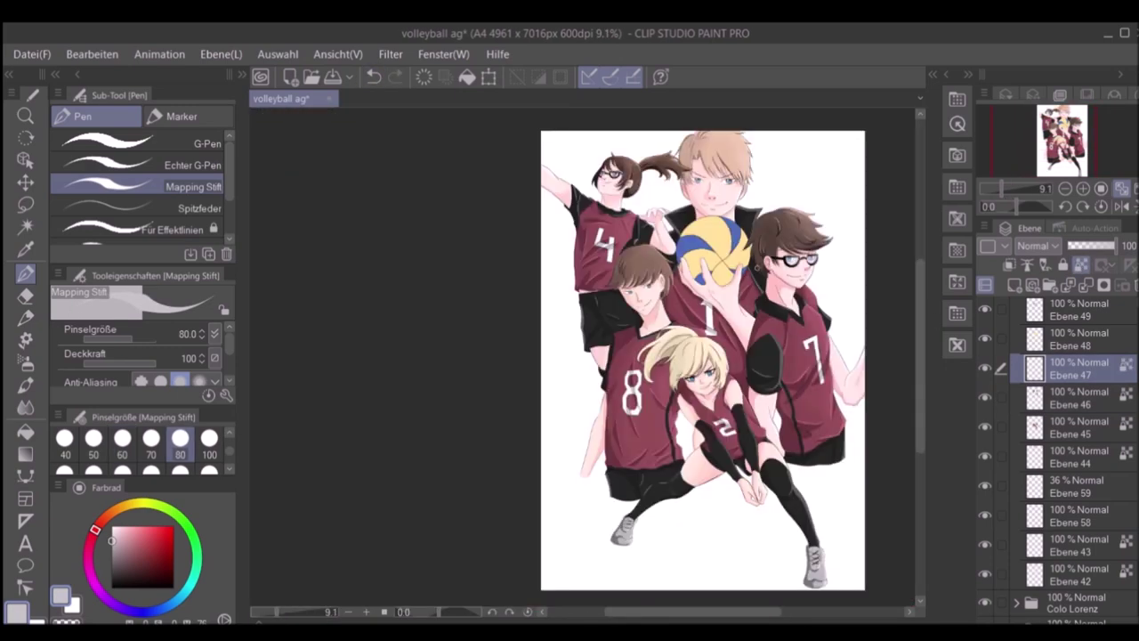
Step: Shade the volleyball's yellow panels on layer Ebene 48, adding pale cream highlights with the size 300 Sanft airbrush and locking transparent pixels
{"action": "scroll", "coordinate": [623, 338], "scroll_direction": "up", "scroll_amount": 2}
{"action": "key", "text": "alt+bracketright"}
{"action": "key", "text": "j"}
{"action": "key", "text": "p"}
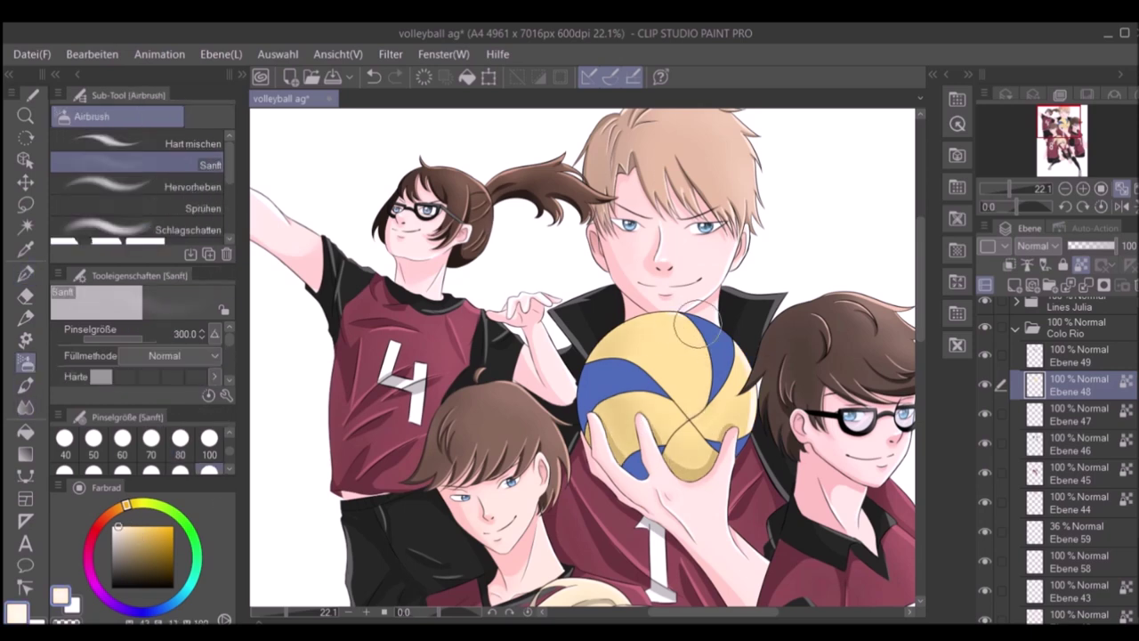
Step: Shade the volleyball's blue panels on layer Ebene 49 with dark and light blue tones using the size 300 Sanft airbrush
{"action": "key", "text": "alt+bracketright"}
{"action": "key", "text": "b"}
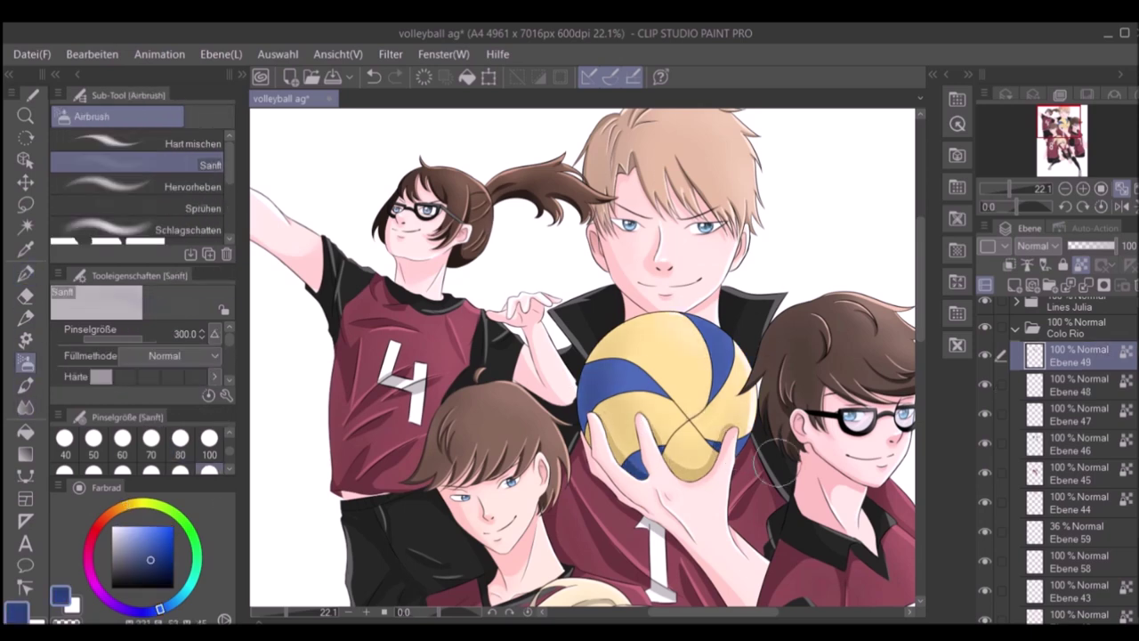
{"action": "key", "text": "p"}
{"action": "key", "text": "b"}
{"action": "scroll", "coordinate": [817, 370], "scroll_direction": "down", "scroll_amount": 3}
{"action": "scroll", "coordinate": [817, 370], "scroll_direction": "up", "scroll_amount": 1}
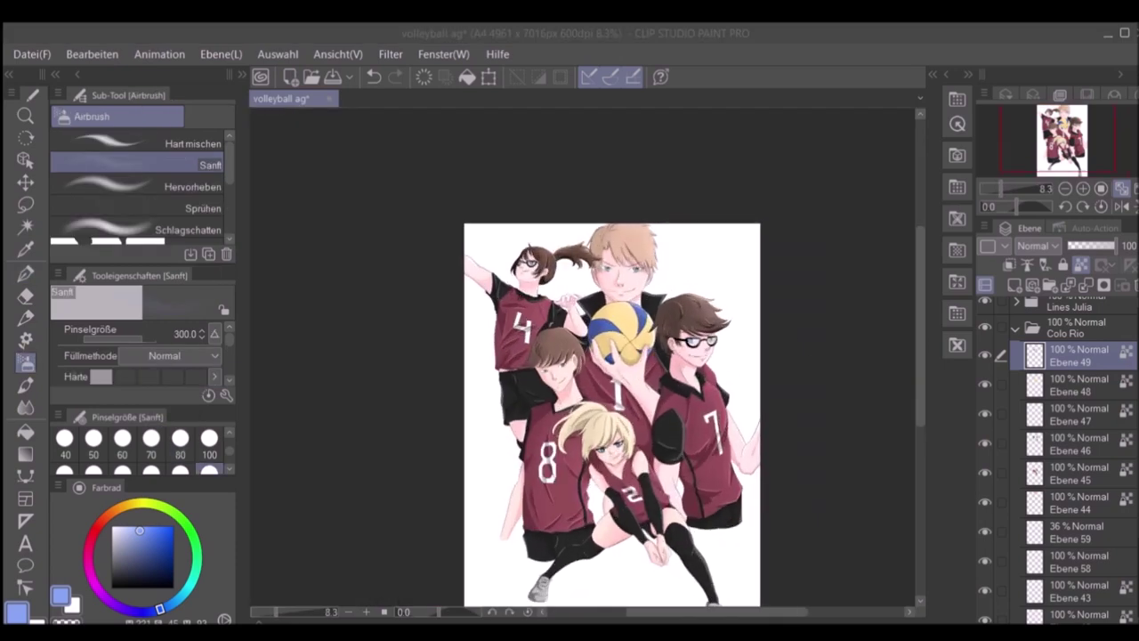
{"action": "scroll", "coordinate": [855, 265], "scroll_direction": "up", "scroll_amount": 1}
{"action": "scroll", "coordinate": [854, 265], "scroll_direction": "down", "scroll_amount": 1}
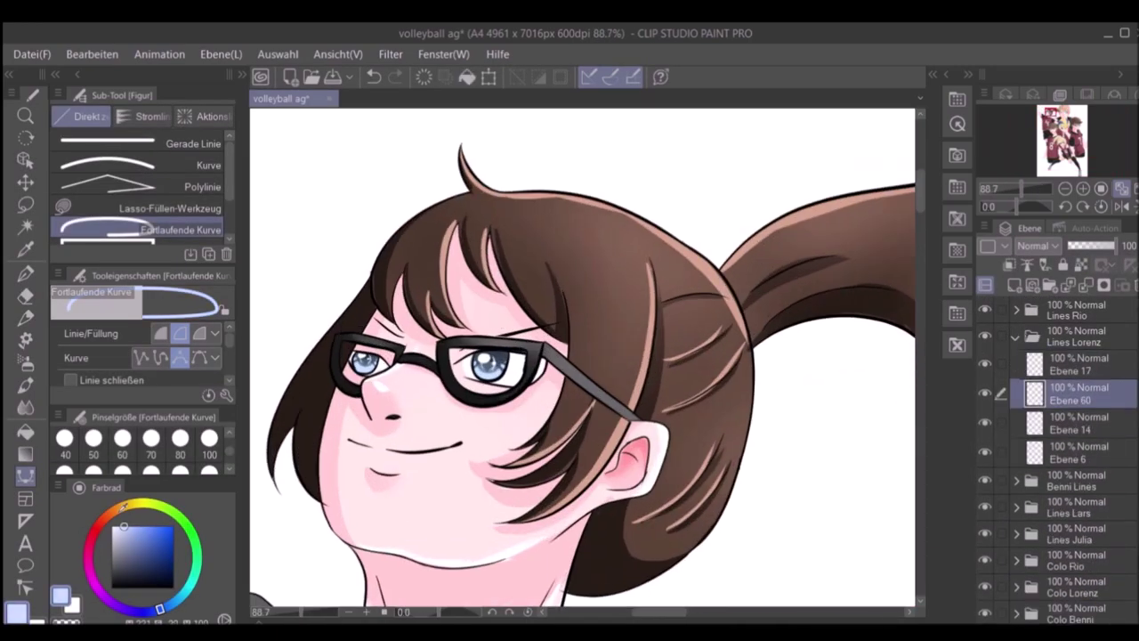
Step: Fill the number 4 player's glasses lenses pale blue on layer Ebene 60 with the Mapping pen, cleaning the edges with the size 20 eraser
{"action": "key", "text": "p"}
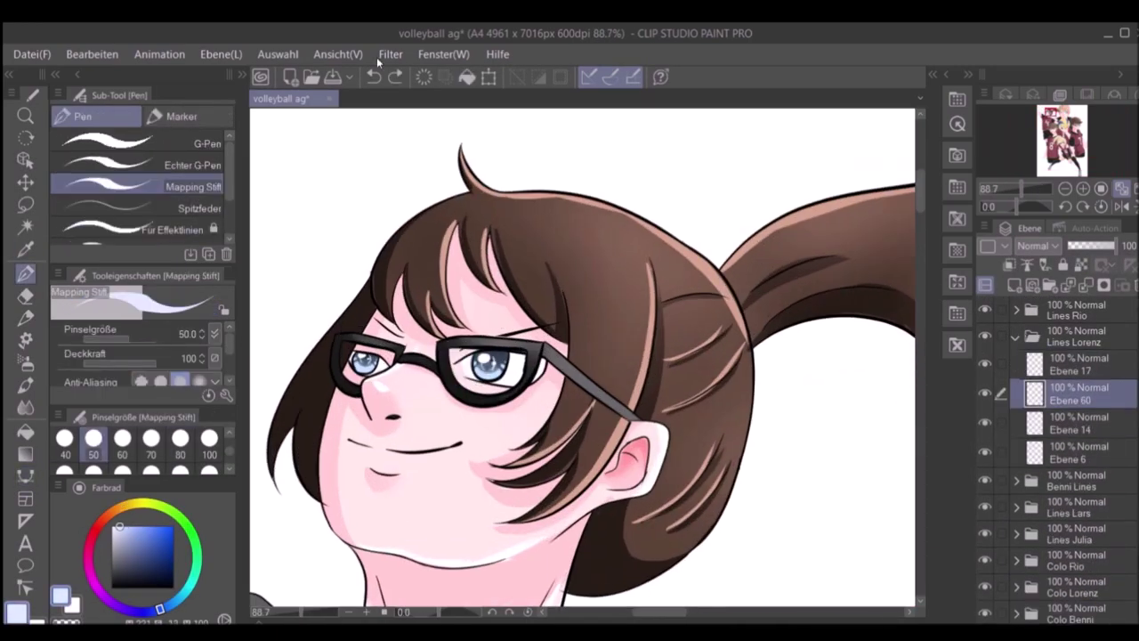
{"action": "left_click_drag", "start_coordinate": [478, 372], "coordinate": [521, 361]}
{"action": "key", "text": "bracketleft"}
{"action": "key", "text": "bracketleft"}
{"action": "key", "text": "bracketleft"}
{"action": "key", "text": "bracketleft"}
{"action": "key", "text": "bracketleft"}
{"action": "key", "text": "bracketleft"}
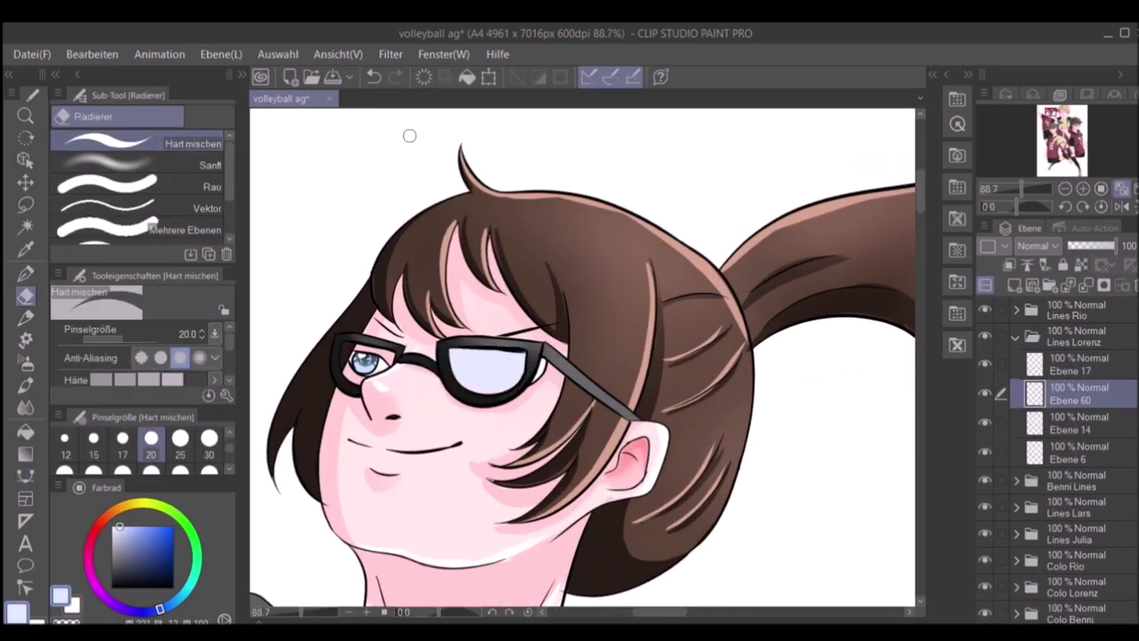
{"action": "left_click_drag", "start_coordinate": [343, 349], "coordinate": [391, 372]}
{"action": "key", "text": "e"}
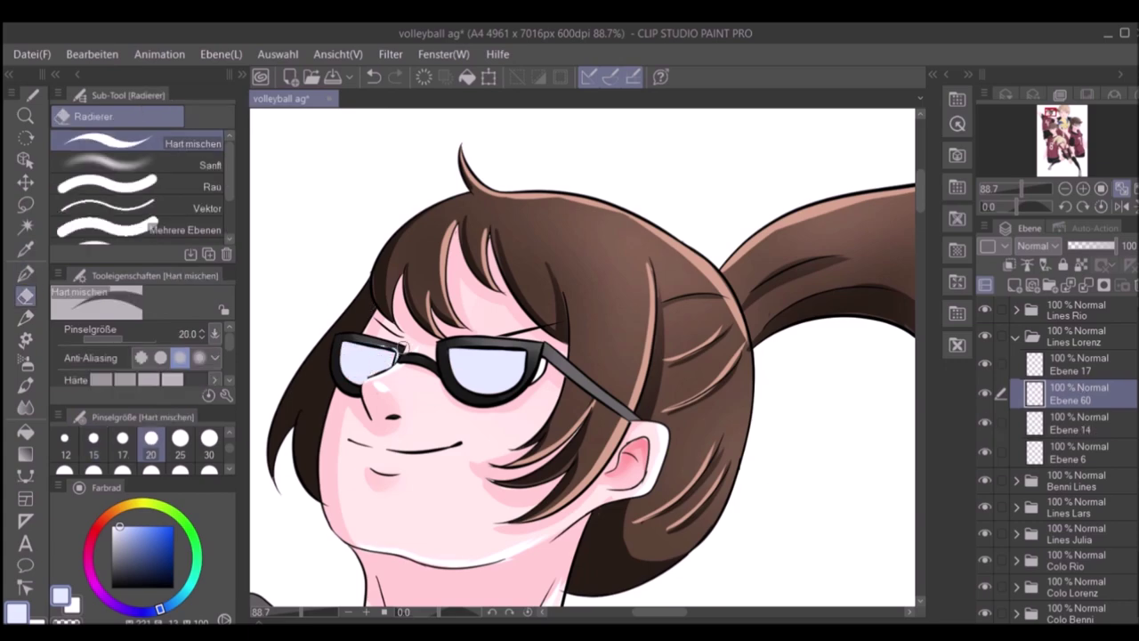
Step: Paint white reflections on the pale blue lenses with the size 15 Mapping pen, locking transparent pixels, and set the layer opacity to 37%
{"action": "key", "text": "p"}
{"action": "key", "text": "ctrl+0"}
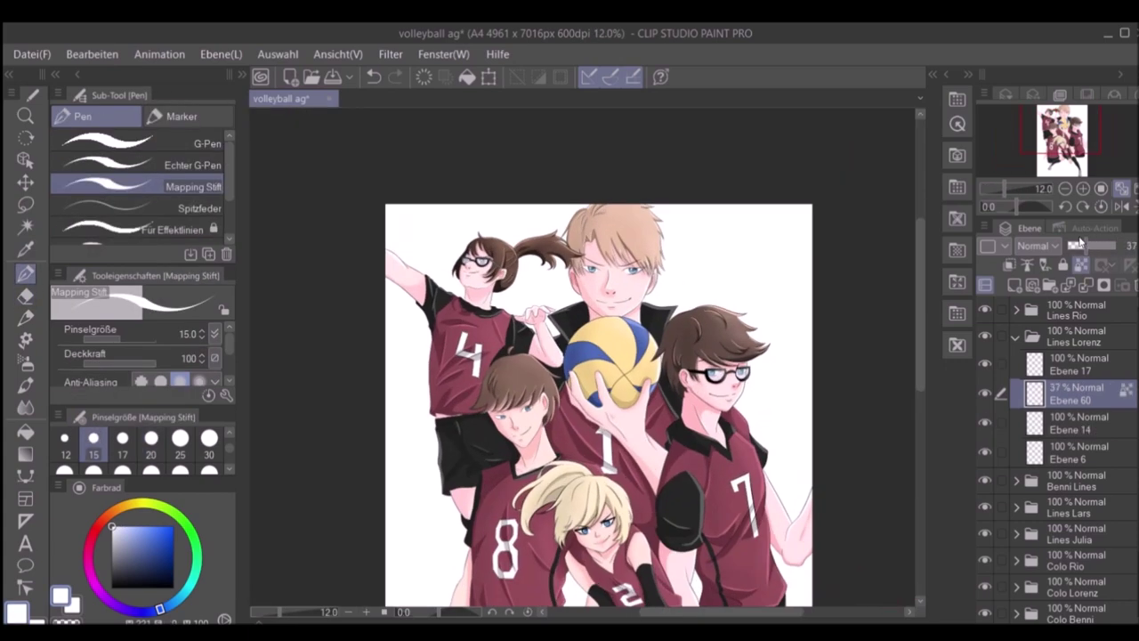